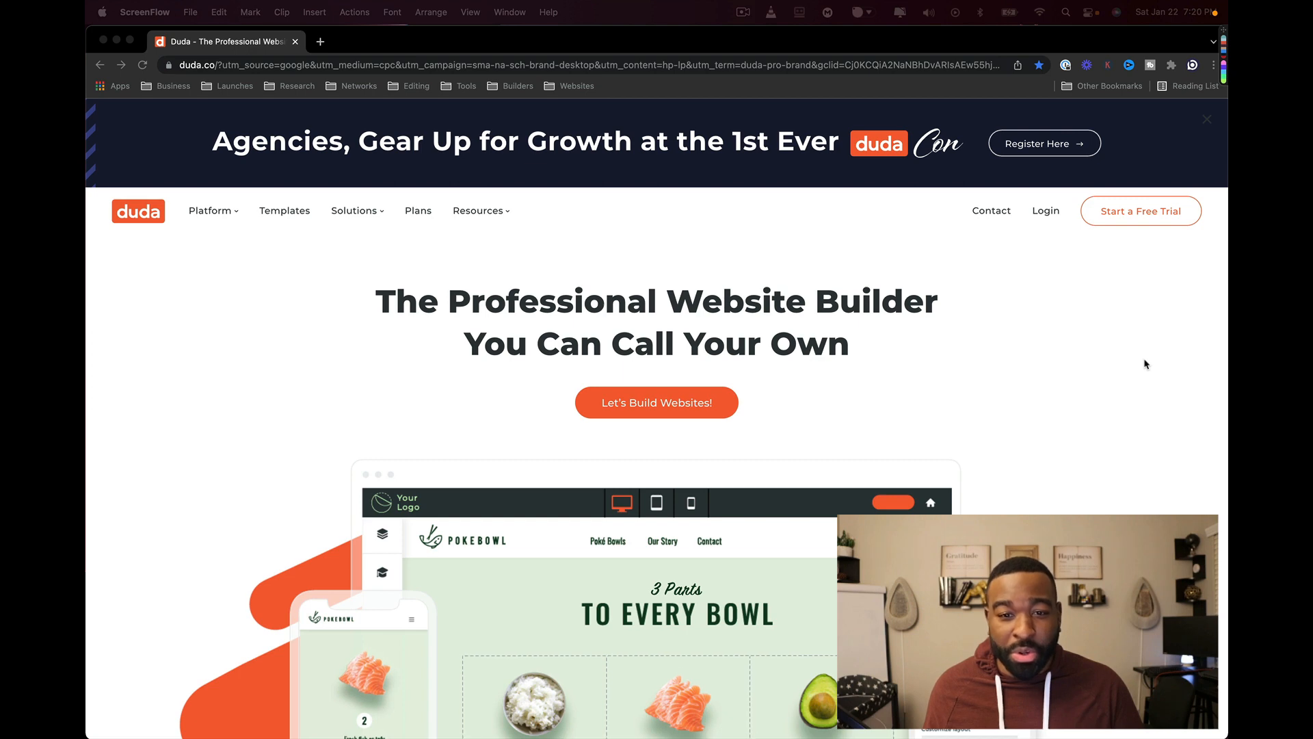
- Browse the Duda homepage, then open the templates page and pricing plans in new tabs
{"action": "scroll", "coordinate": [1147, 364], "scroll_direction": "down", "scroll_amount": 5}
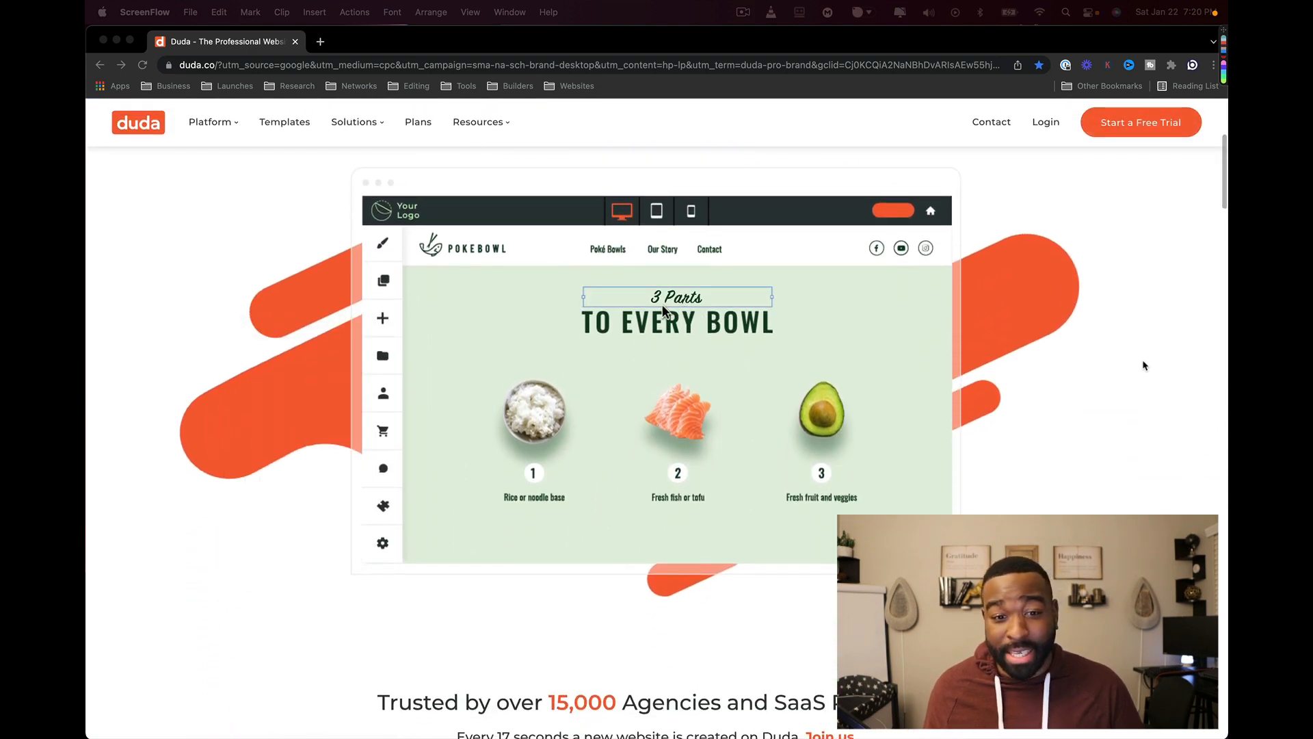
{"action": "scroll", "coordinate": [1145, 366], "scroll_direction": "down", "scroll_amount": 2}
{"action": "scroll", "coordinate": [1145, 365], "scroll_direction": "up", "scroll_amount": 1}
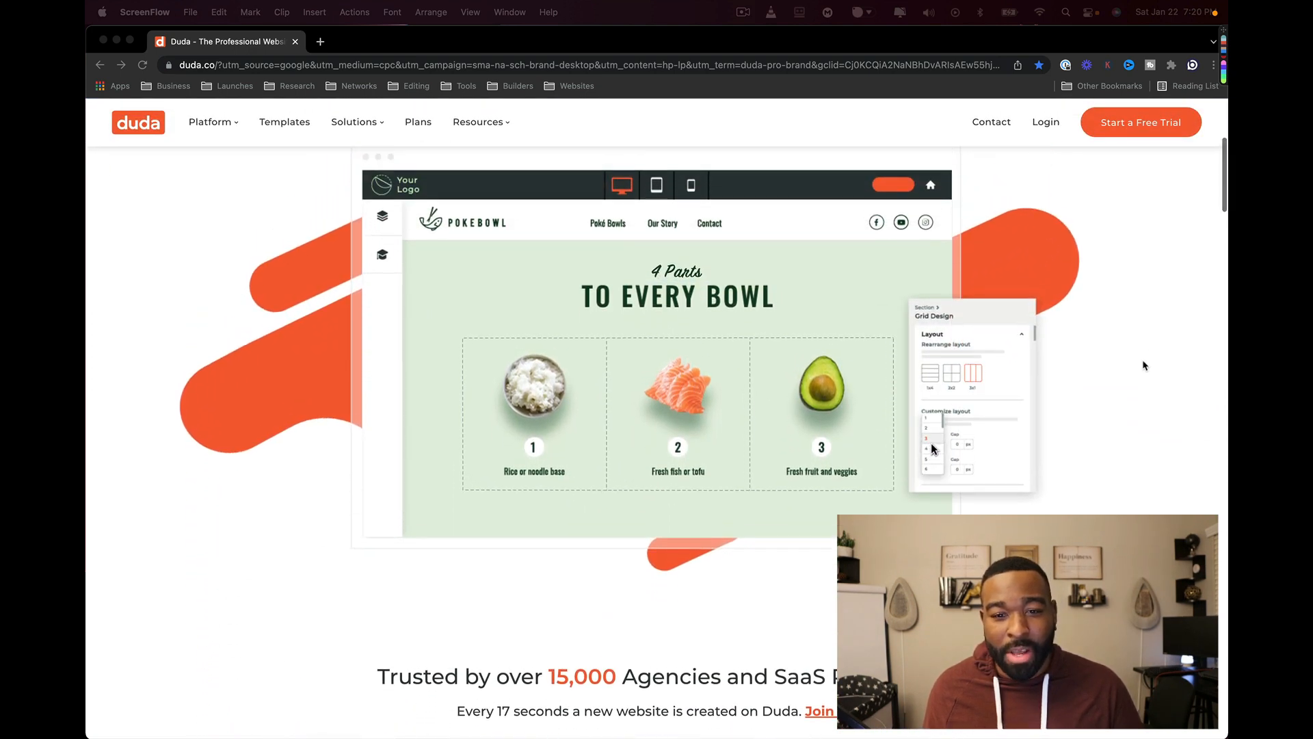
{"action": "scroll", "coordinate": [1145, 365], "scroll_direction": "up", "scroll_amount": 1}
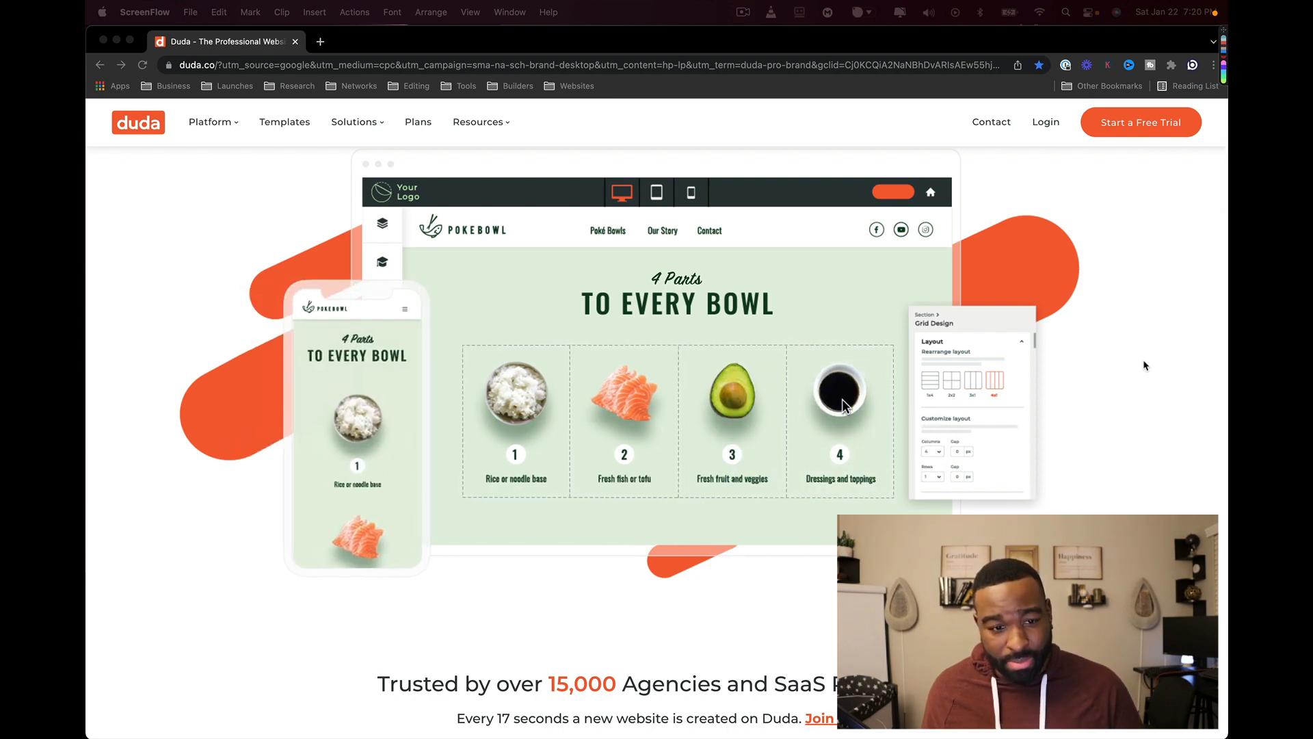
{"action": "scroll", "coordinate": [1143, 366], "scroll_direction": "down", "scroll_amount": 4}
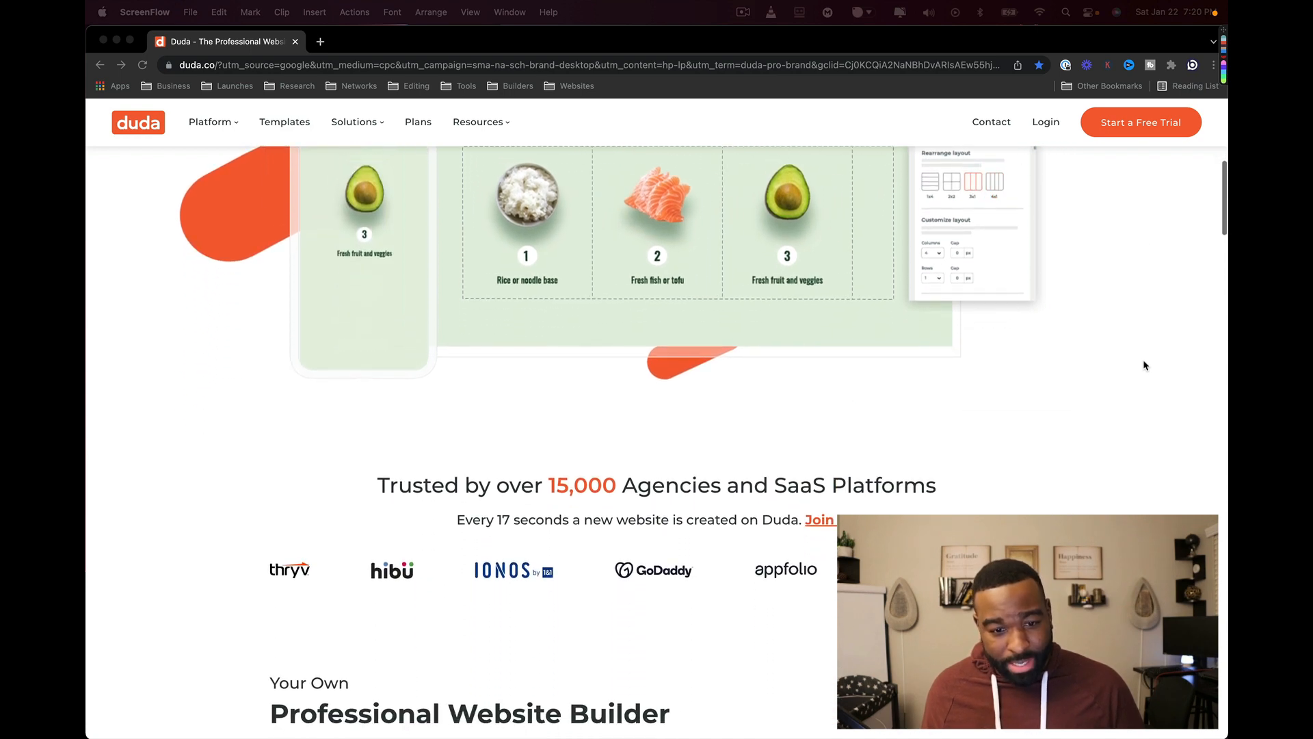
{"action": "scroll", "coordinate": [1143, 365], "scroll_direction": "down", "scroll_amount": 1}
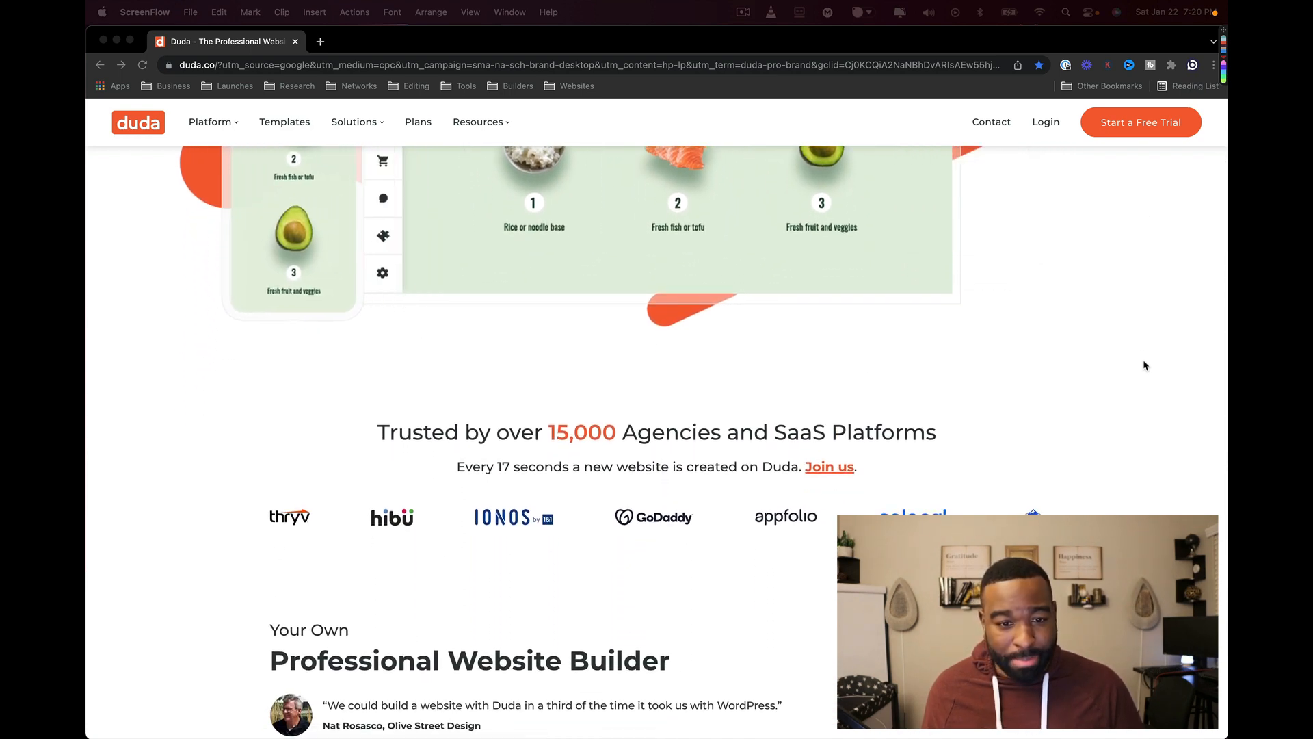
{"action": "scroll", "coordinate": [1144, 365], "scroll_direction": "down", "scroll_amount": 1}
{"action": "scroll", "coordinate": [1144, 365], "scroll_direction": "down", "scroll_amount": 2}
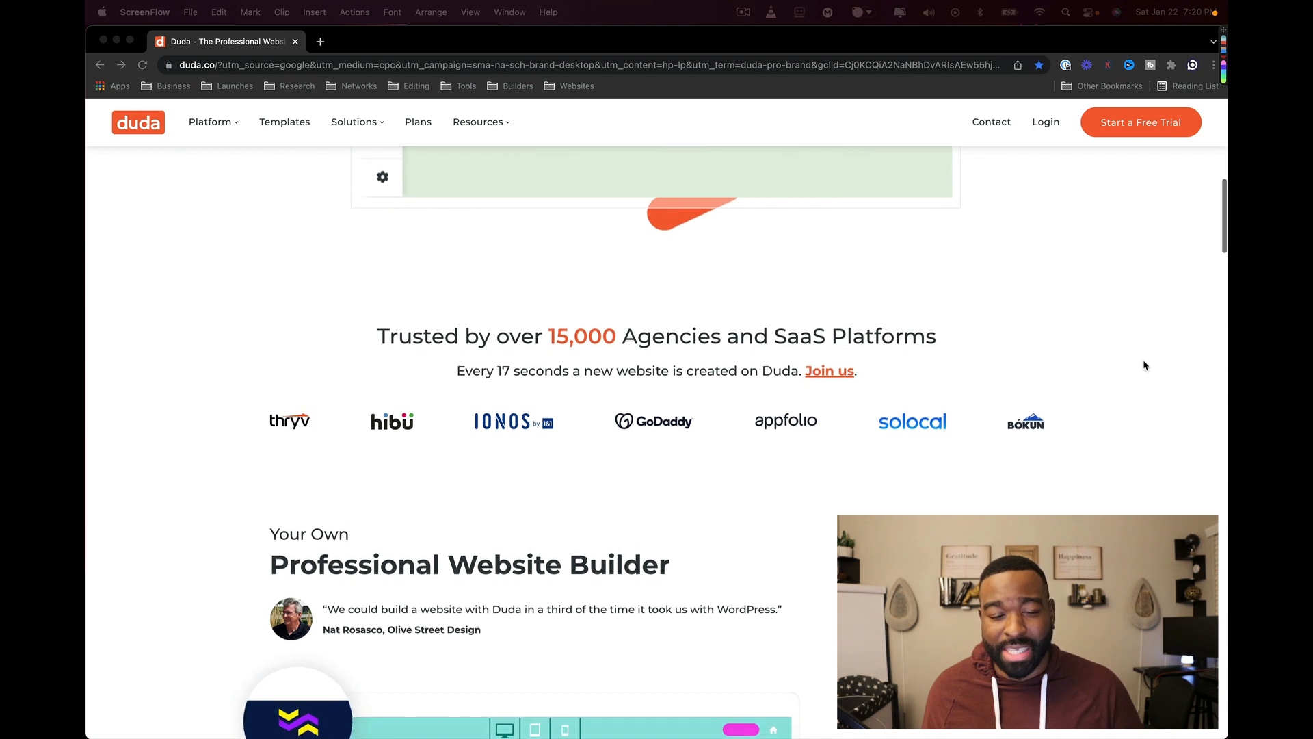
{"action": "scroll", "coordinate": [1144, 365], "scroll_direction": "down", "scroll_amount": 1}
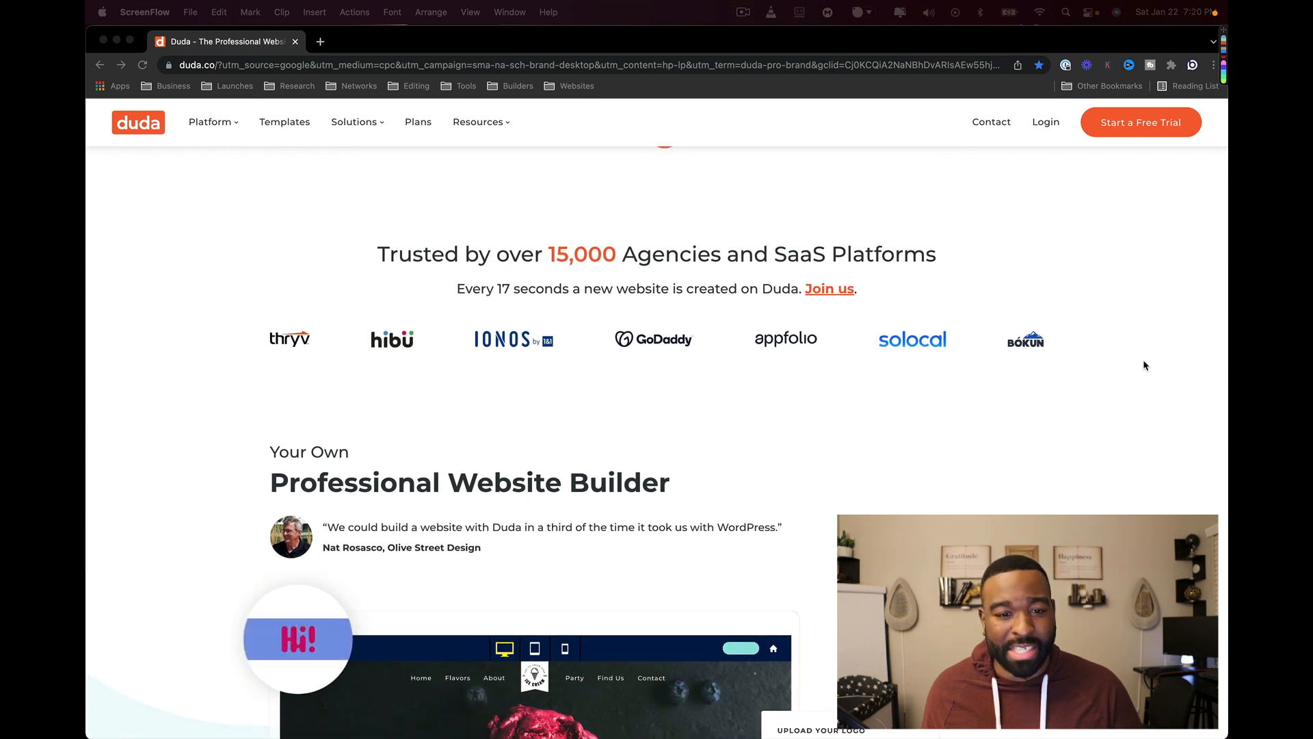
{"action": "scroll", "coordinate": [1143, 365], "scroll_direction": "down", "scroll_amount": 1}
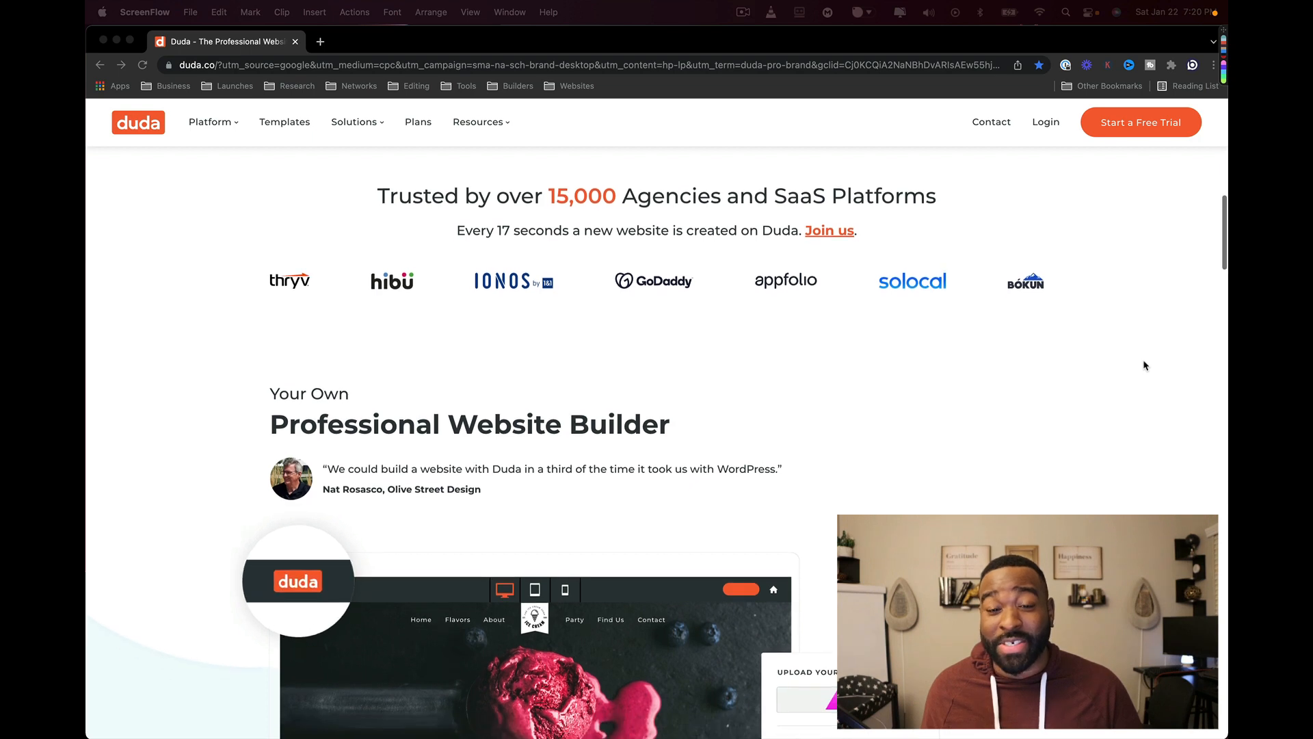
{"action": "scroll", "coordinate": [1143, 365], "scroll_direction": "down", "scroll_amount": 2}
{"action": "scroll", "coordinate": [1143, 365], "scroll_direction": "down", "scroll_amount": 4}
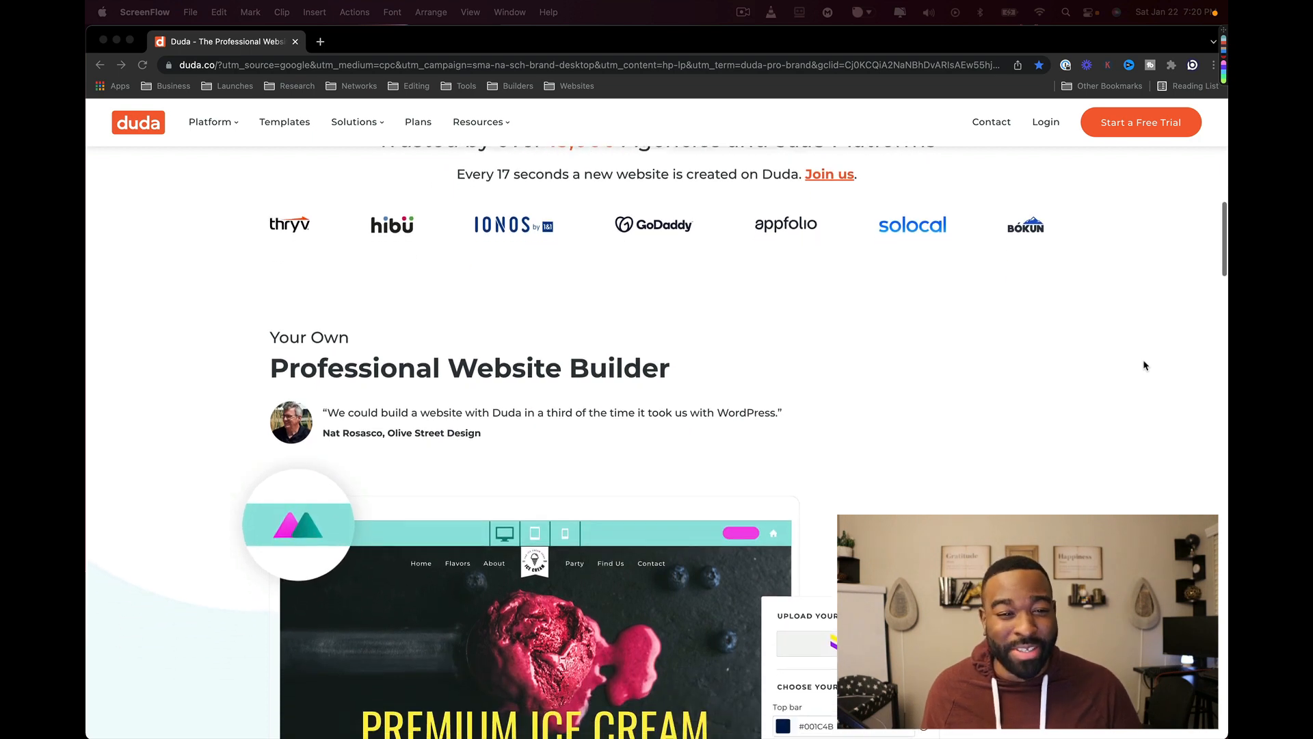
{"action": "scroll", "coordinate": [1143, 365], "scroll_direction": "down", "scroll_amount": 2}
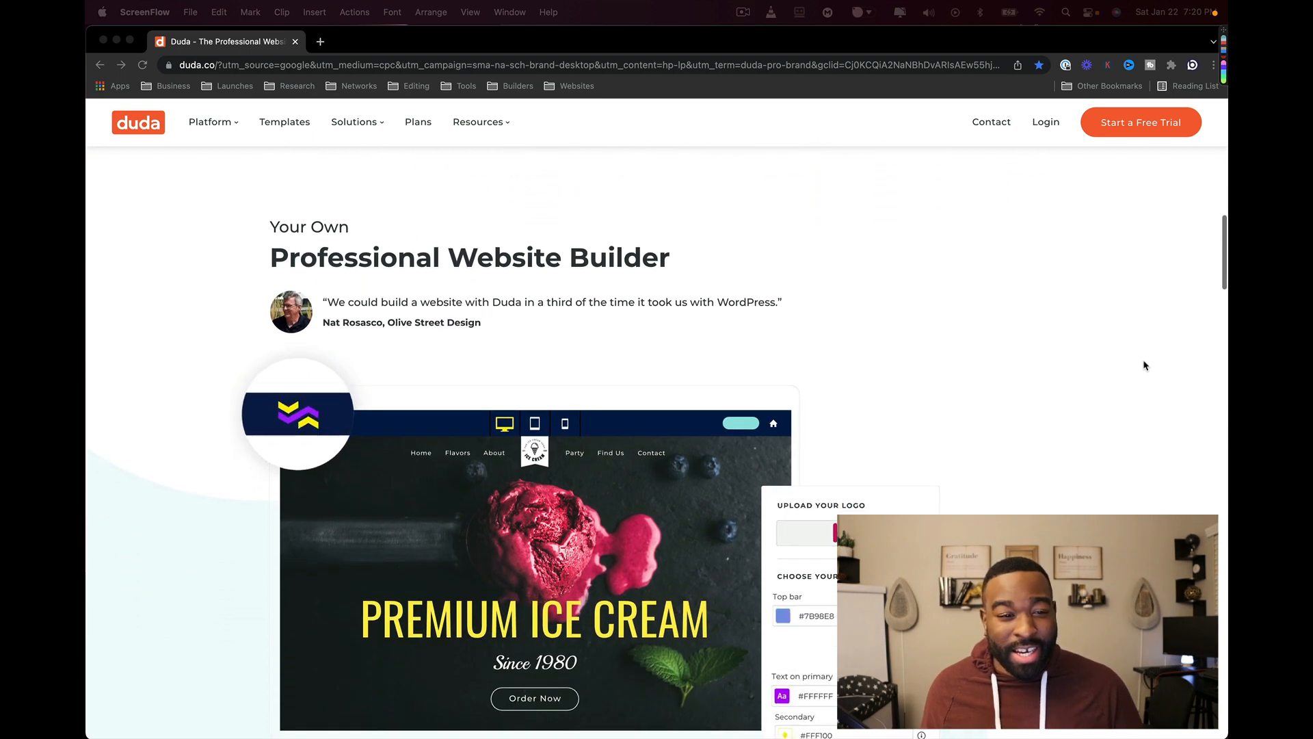
{"action": "scroll", "coordinate": [1143, 365], "scroll_direction": "down", "scroll_amount": 4}
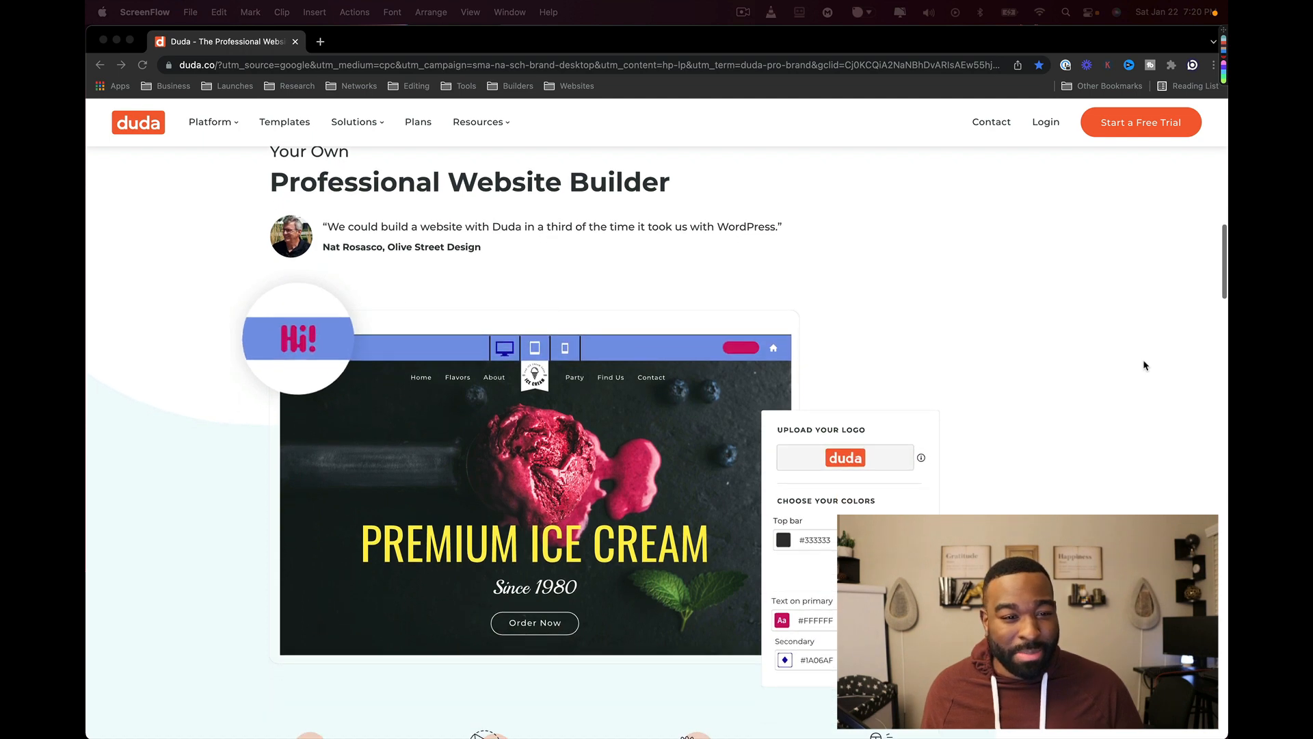
{"action": "scroll", "coordinate": [1143, 366], "scroll_direction": "down", "scroll_amount": 2}
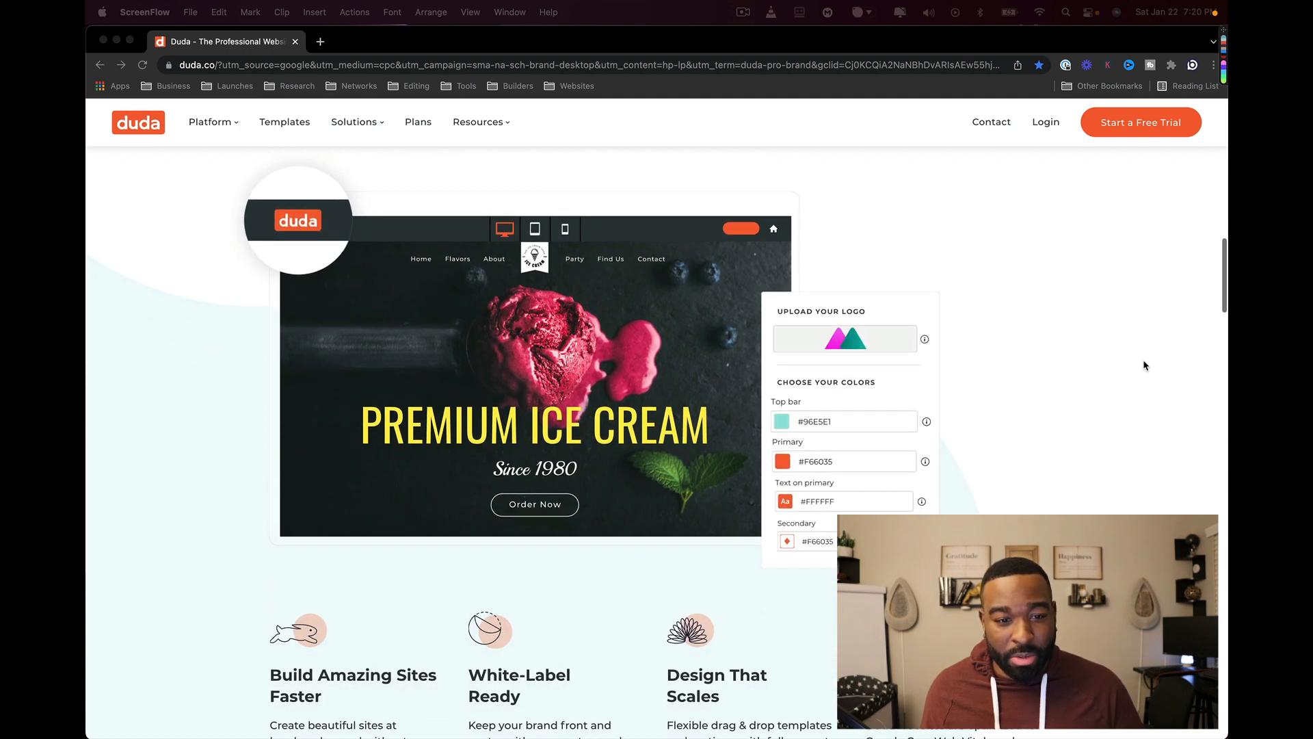
{"action": "scroll", "coordinate": [1143, 365], "scroll_direction": "down", "scroll_amount": 5}
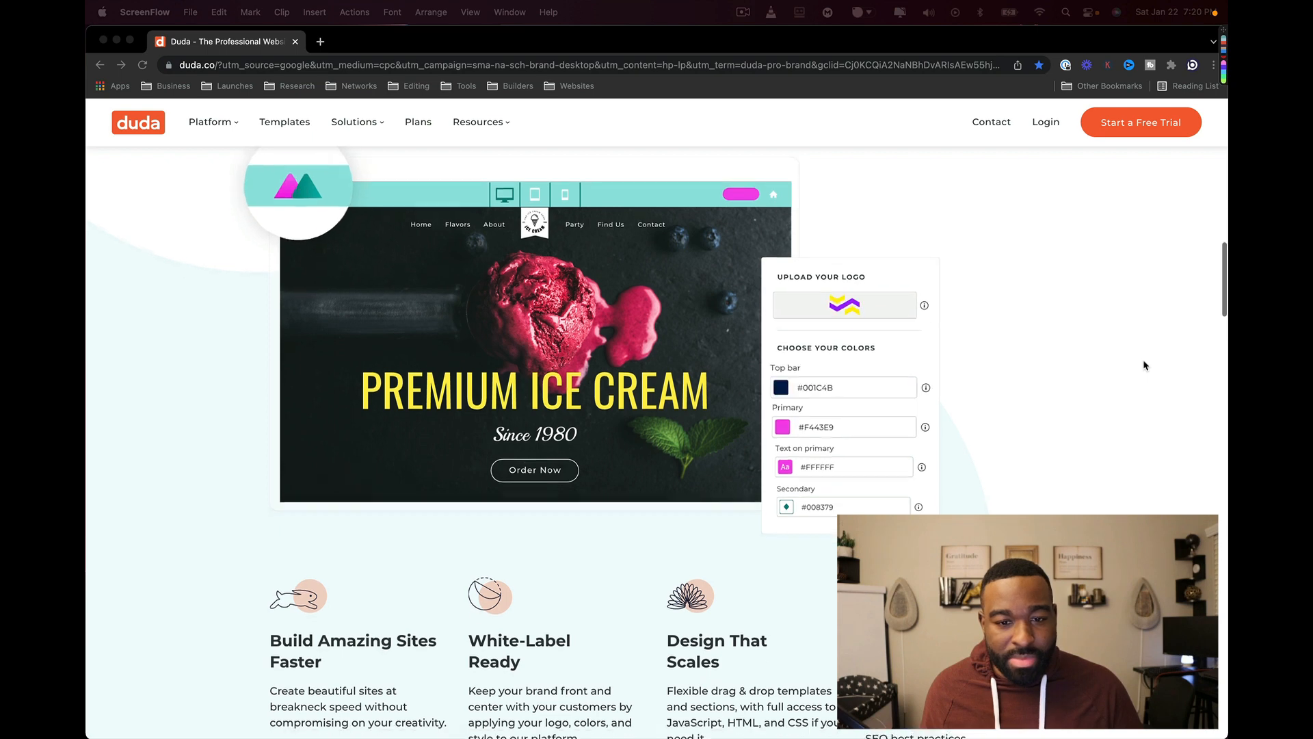
{"action": "scroll", "coordinate": [1144, 365], "scroll_direction": "down", "scroll_amount": 3}
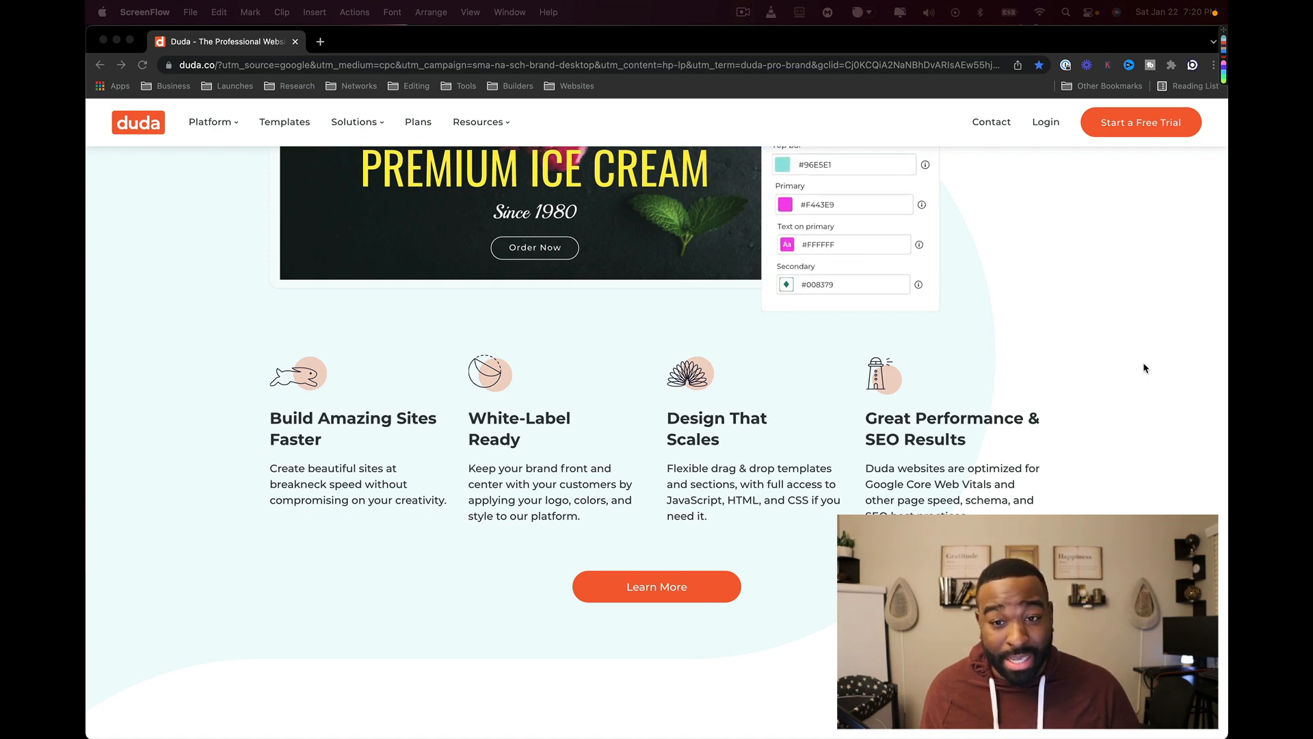
{"action": "scroll", "coordinate": [1144, 368], "scroll_direction": "down", "scroll_amount": 3}
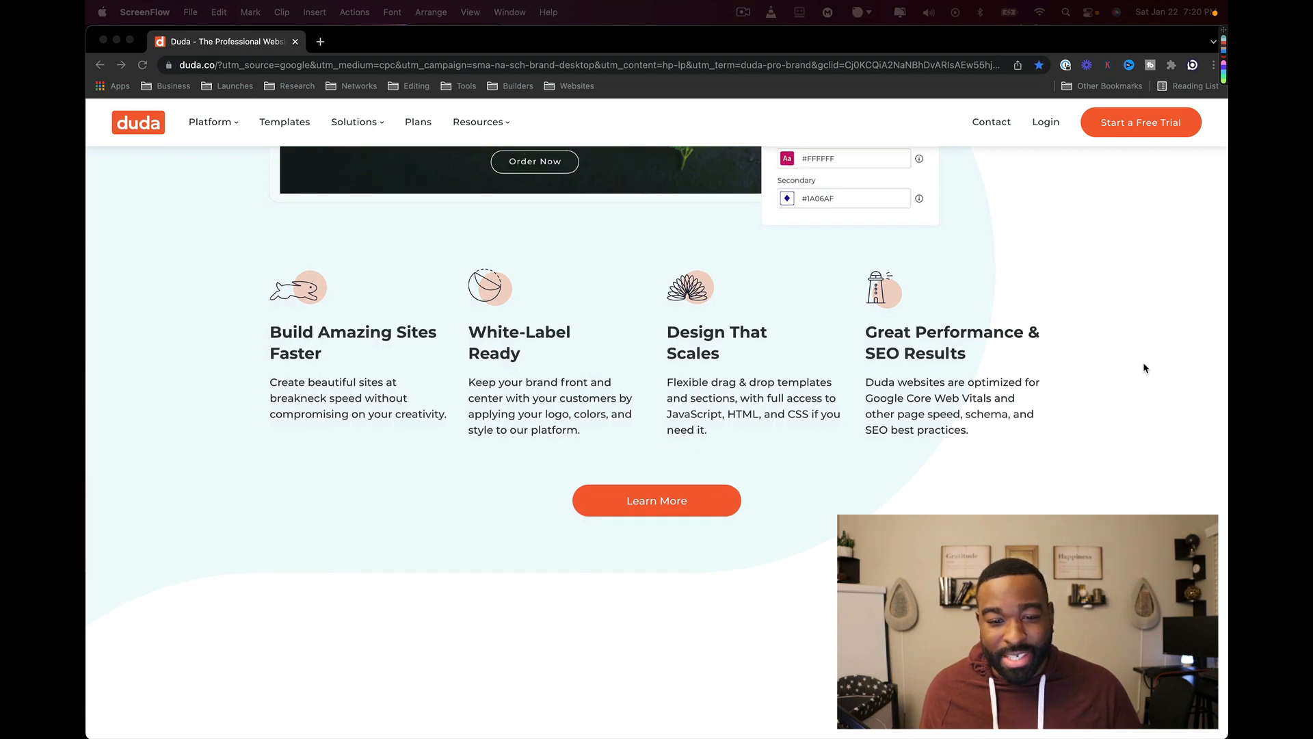
{"action": "scroll", "coordinate": [1143, 367], "scroll_direction": "down", "scroll_amount": 2}
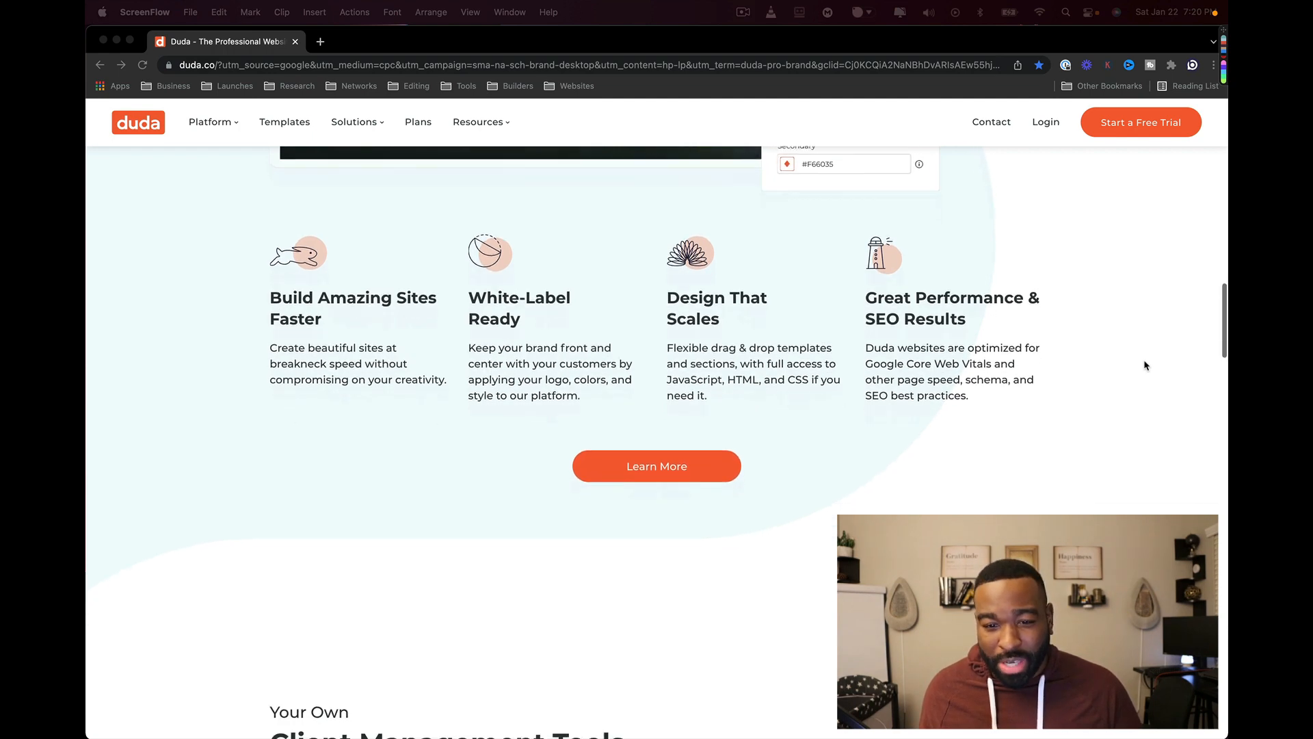
{"action": "scroll", "coordinate": [1145, 365], "scroll_direction": "down", "scroll_amount": 10}
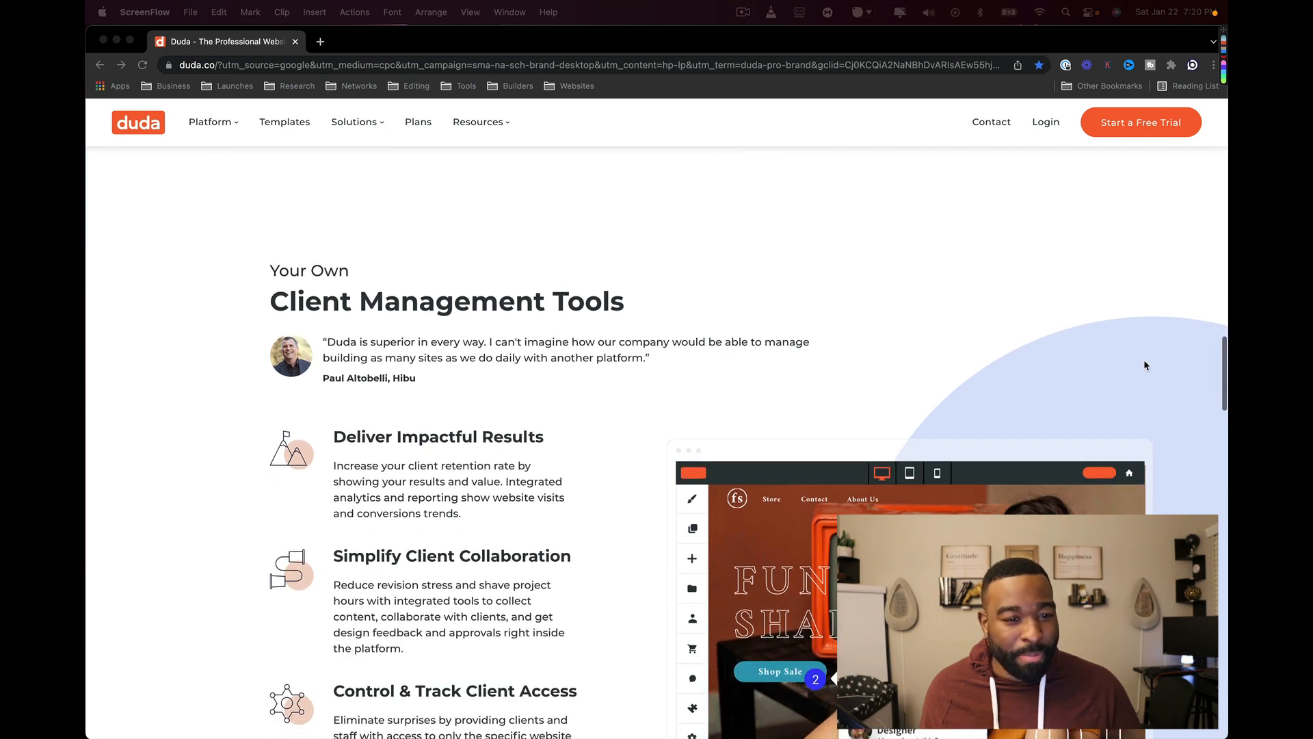
{"action": "scroll", "coordinate": [1145, 365], "scroll_direction": "down", "scroll_amount": 2}
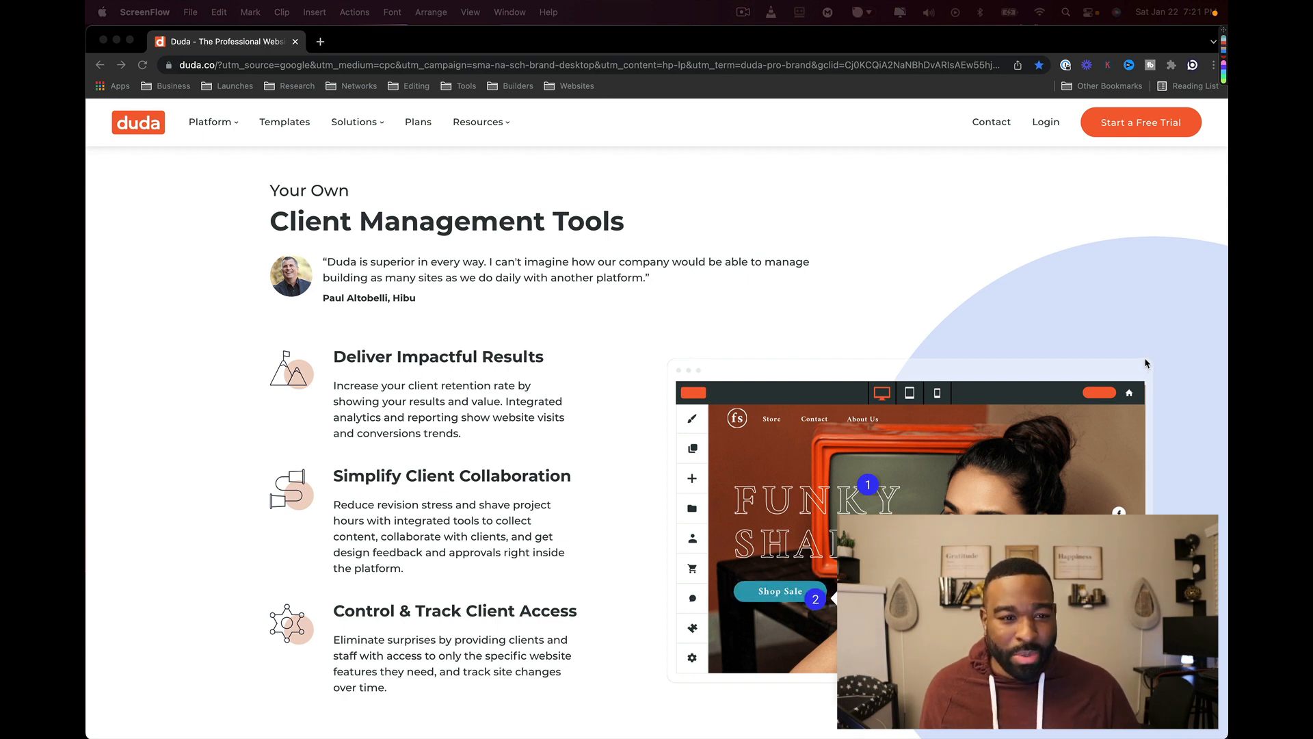
{"action": "scroll", "coordinate": [1147, 363], "scroll_direction": "down", "scroll_amount": 3}
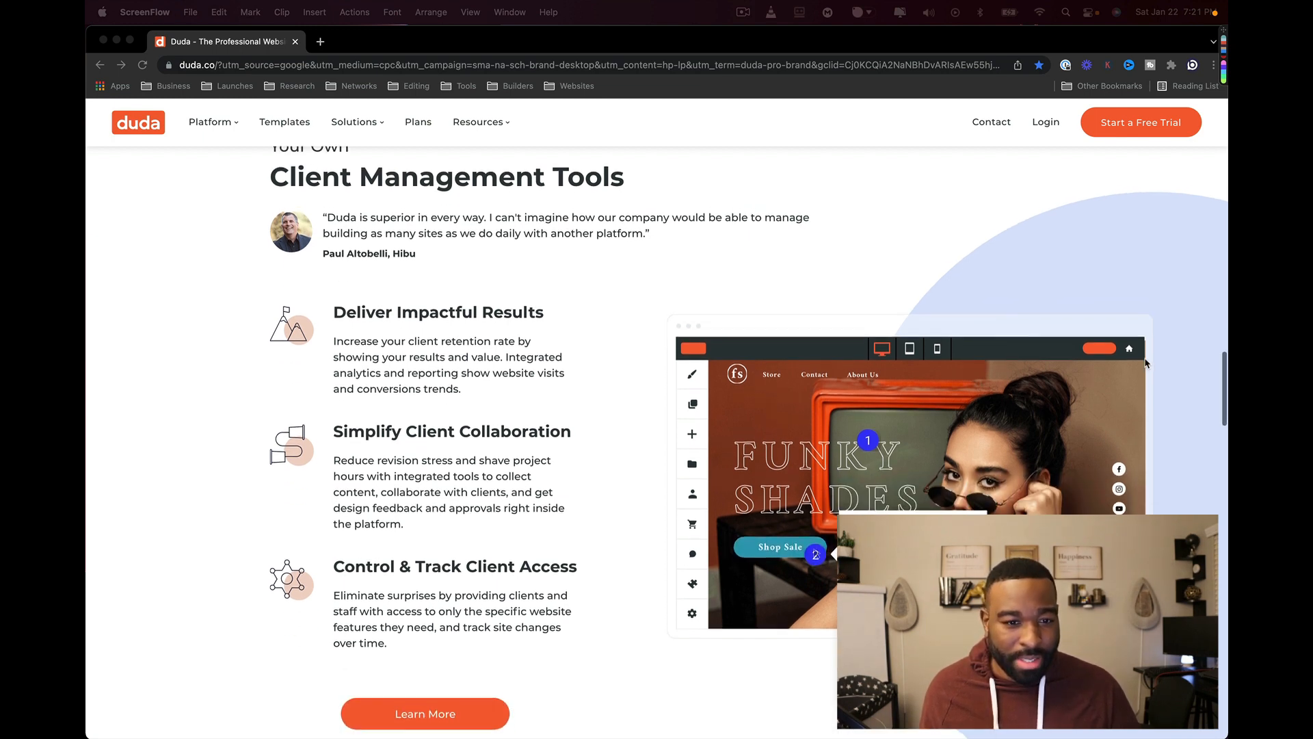
{"action": "scroll", "coordinate": [1146, 364], "scroll_direction": "down", "scroll_amount": 1}
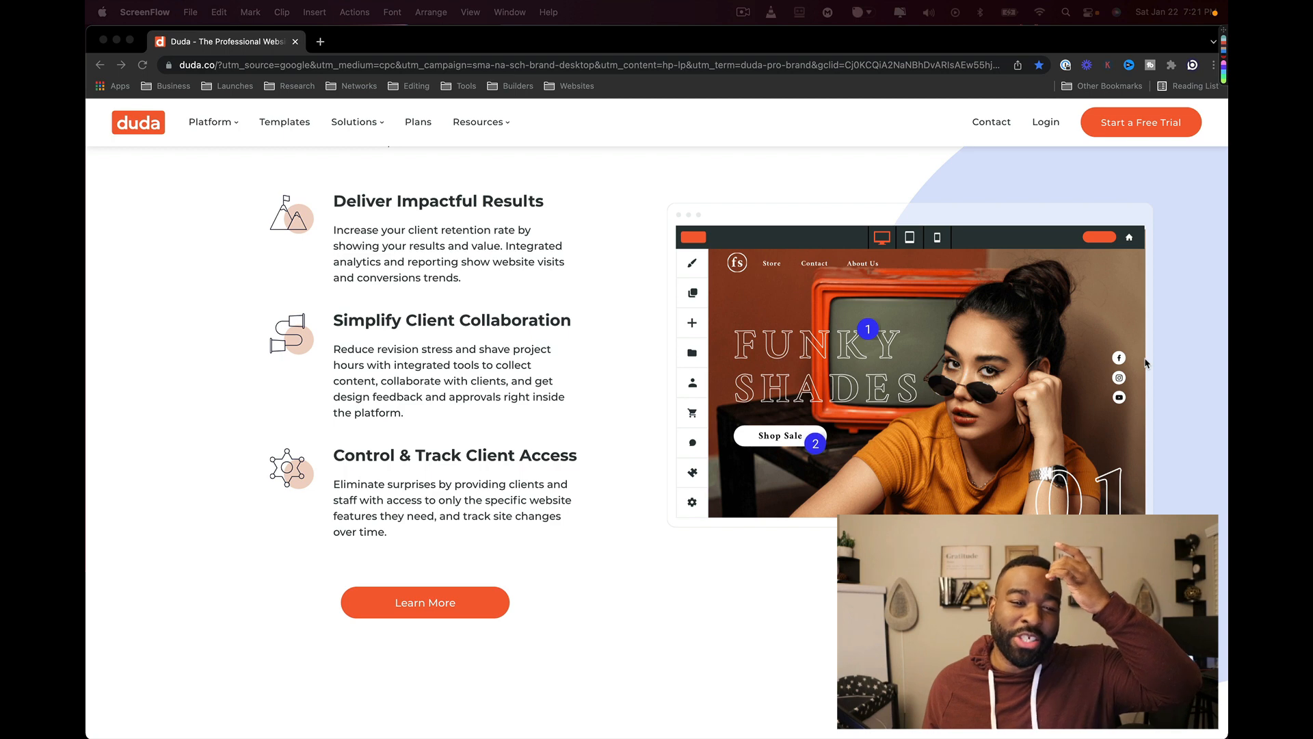
{"action": "scroll", "coordinate": [1147, 363], "scroll_direction": "down", "scroll_amount": 6}
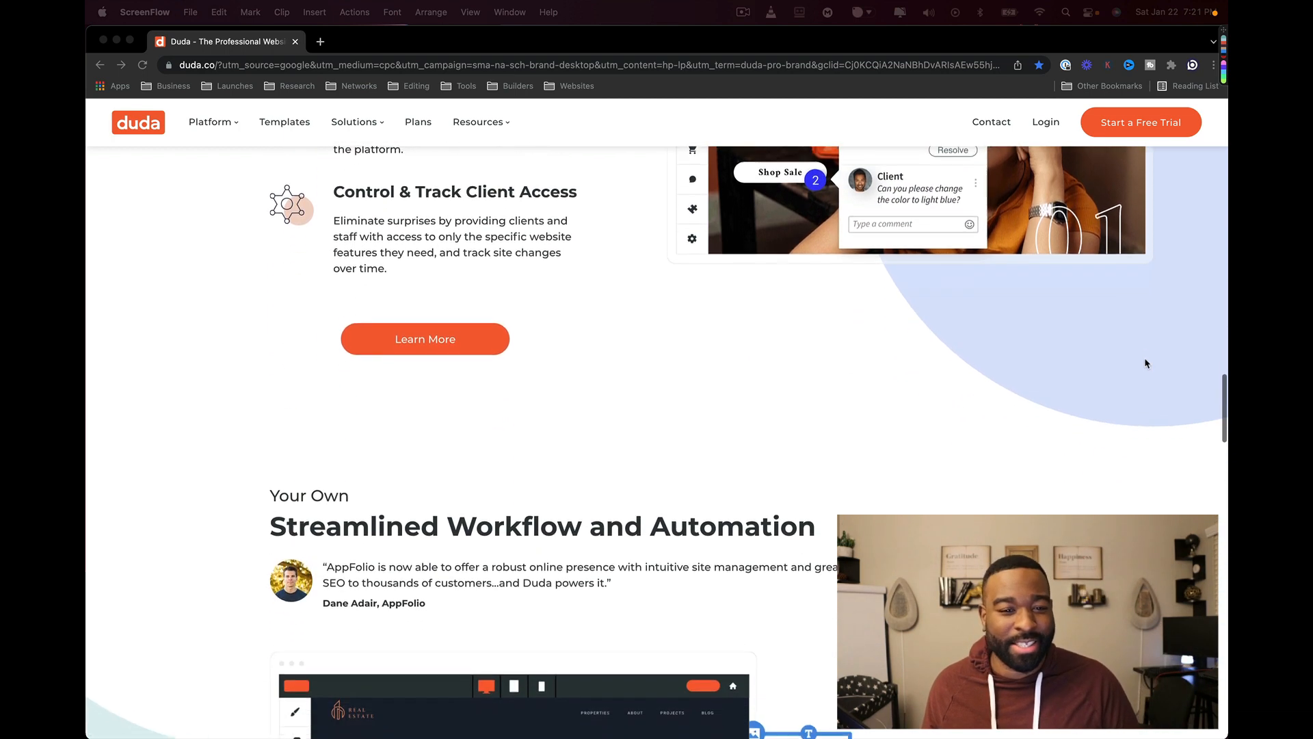
{"action": "scroll", "coordinate": [1146, 363], "scroll_direction": "down", "scroll_amount": 2}
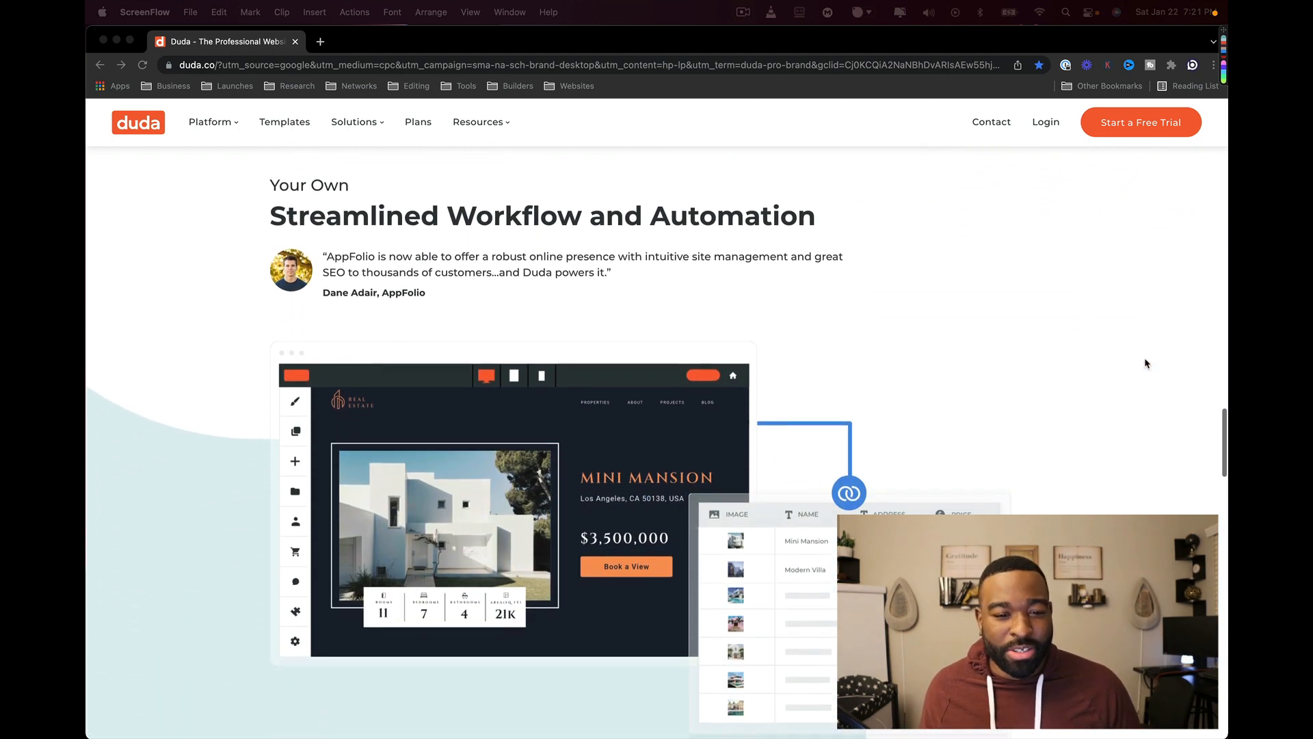
{"action": "scroll", "coordinate": [1146, 363], "scroll_direction": "down", "scroll_amount": 1}
{"action": "scroll", "coordinate": [1147, 363], "scroll_direction": "down", "scroll_amount": 1}
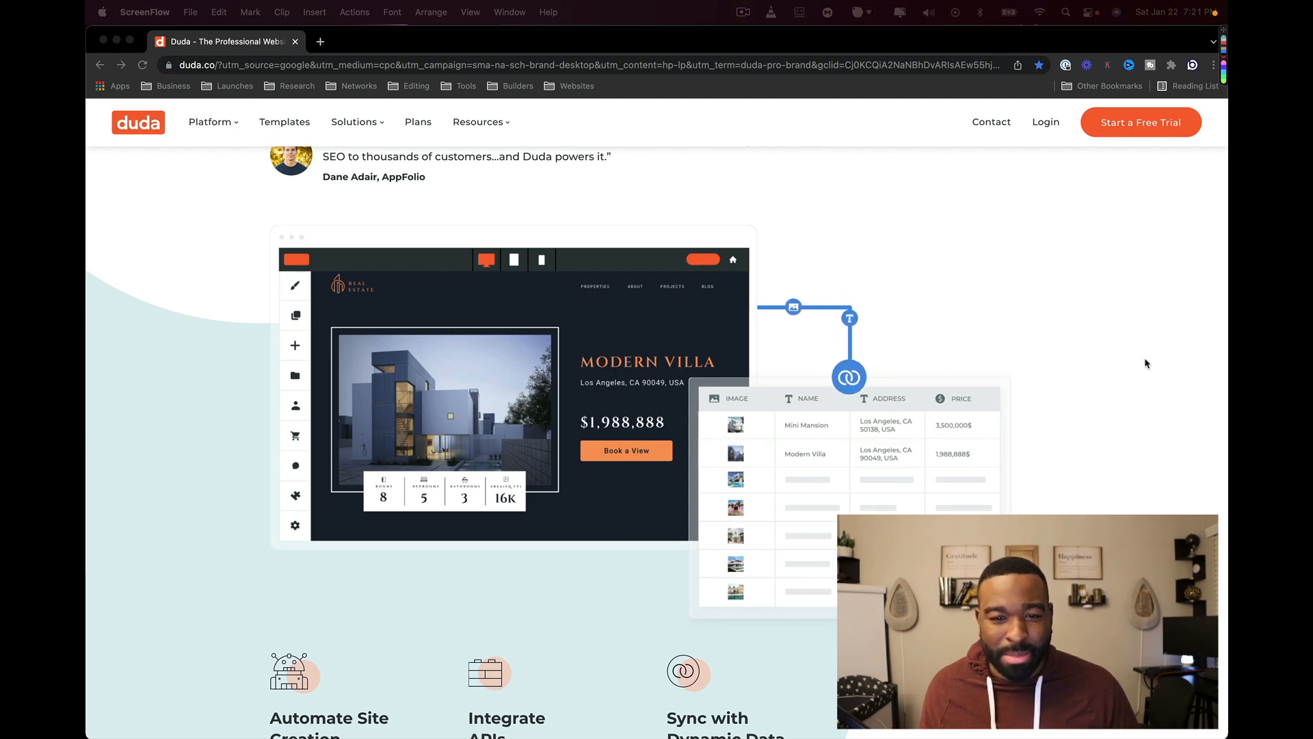
{"action": "scroll", "coordinate": [1146, 363], "scroll_direction": "down", "scroll_amount": 2}
{"action": "scroll", "coordinate": [1146, 363], "scroll_direction": "down", "scroll_amount": 5}
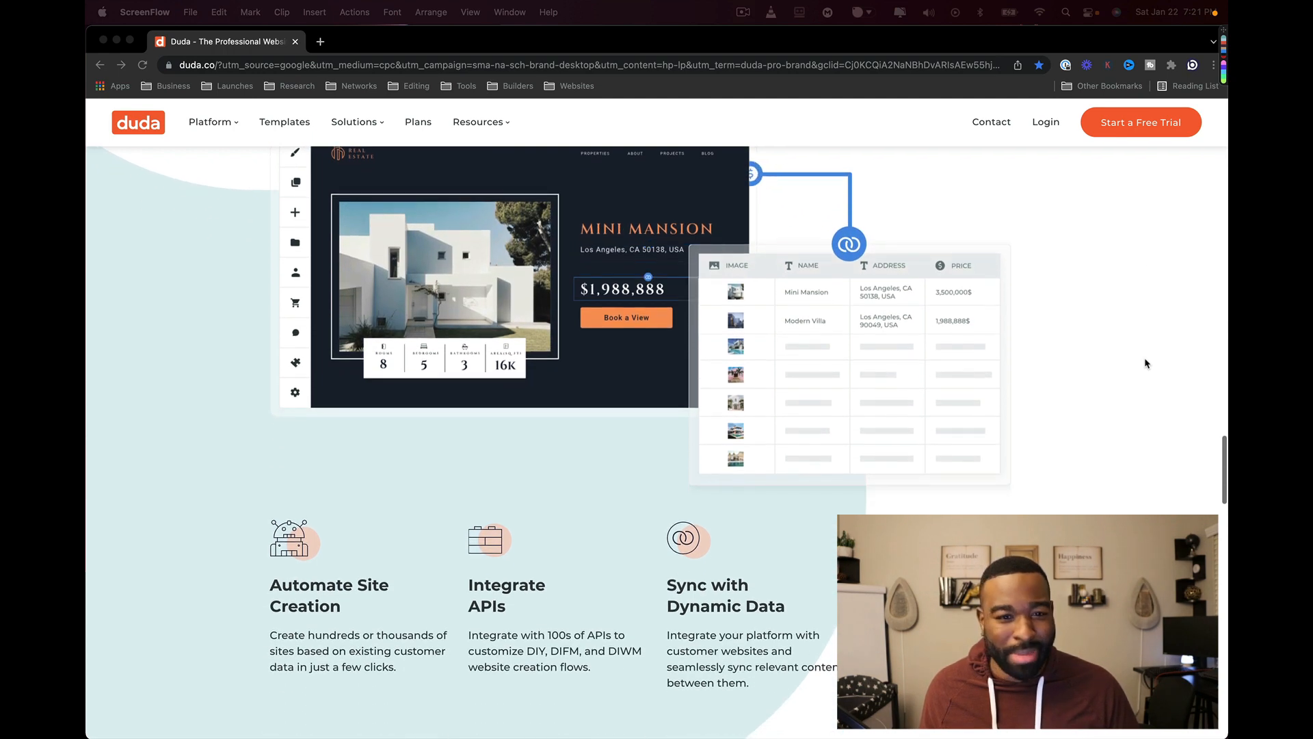
{"action": "scroll", "coordinate": [1146, 363], "scroll_direction": "down", "scroll_amount": 10}
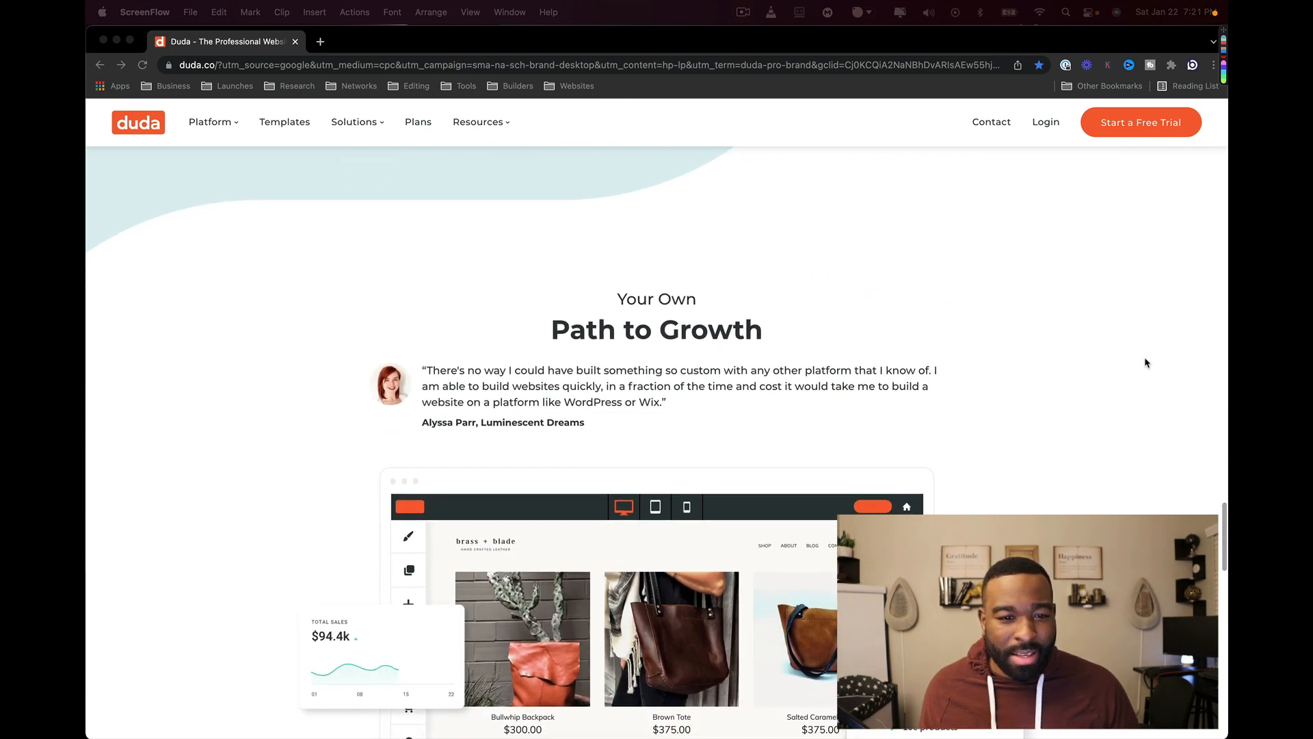
{"action": "scroll", "coordinate": [1146, 363], "scroll_direction": "down", "scroll_amount": 15}
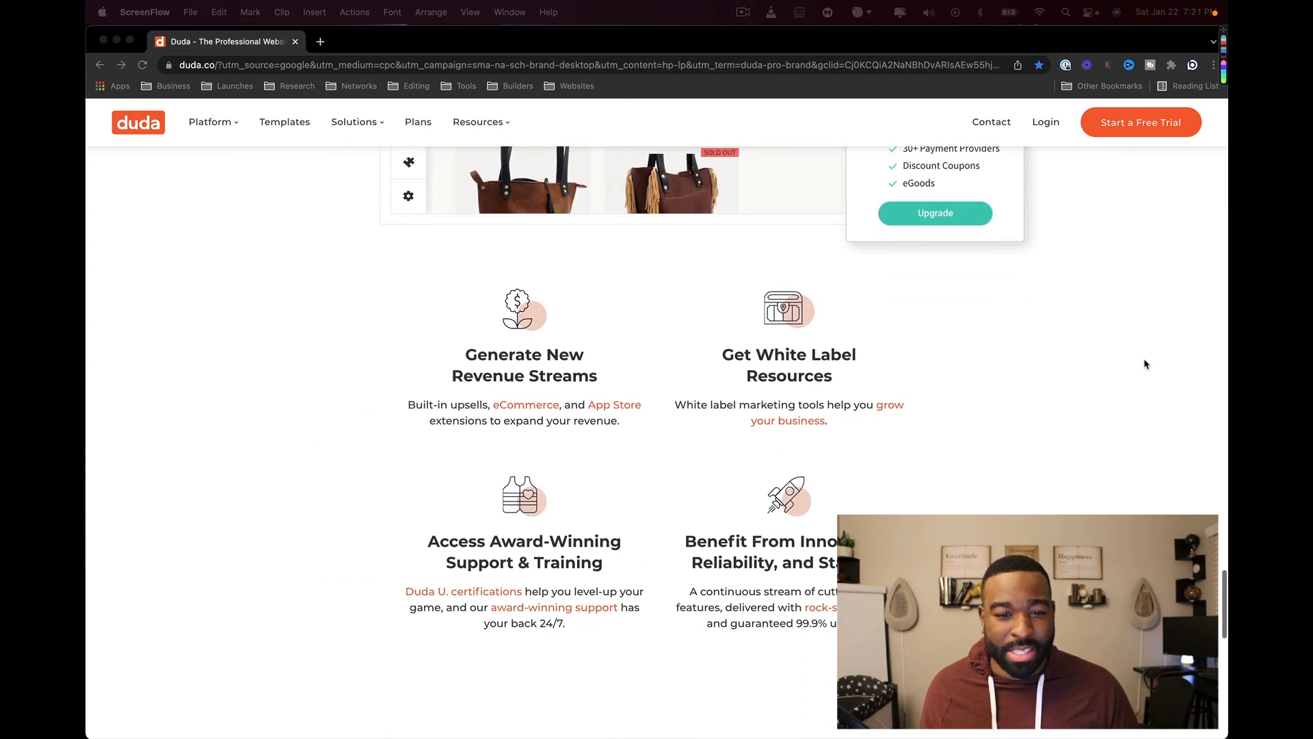
{"action": "scroll", "coordinate": [1146, 363], "scroll_direction": "down", "scroll_amount": 15}
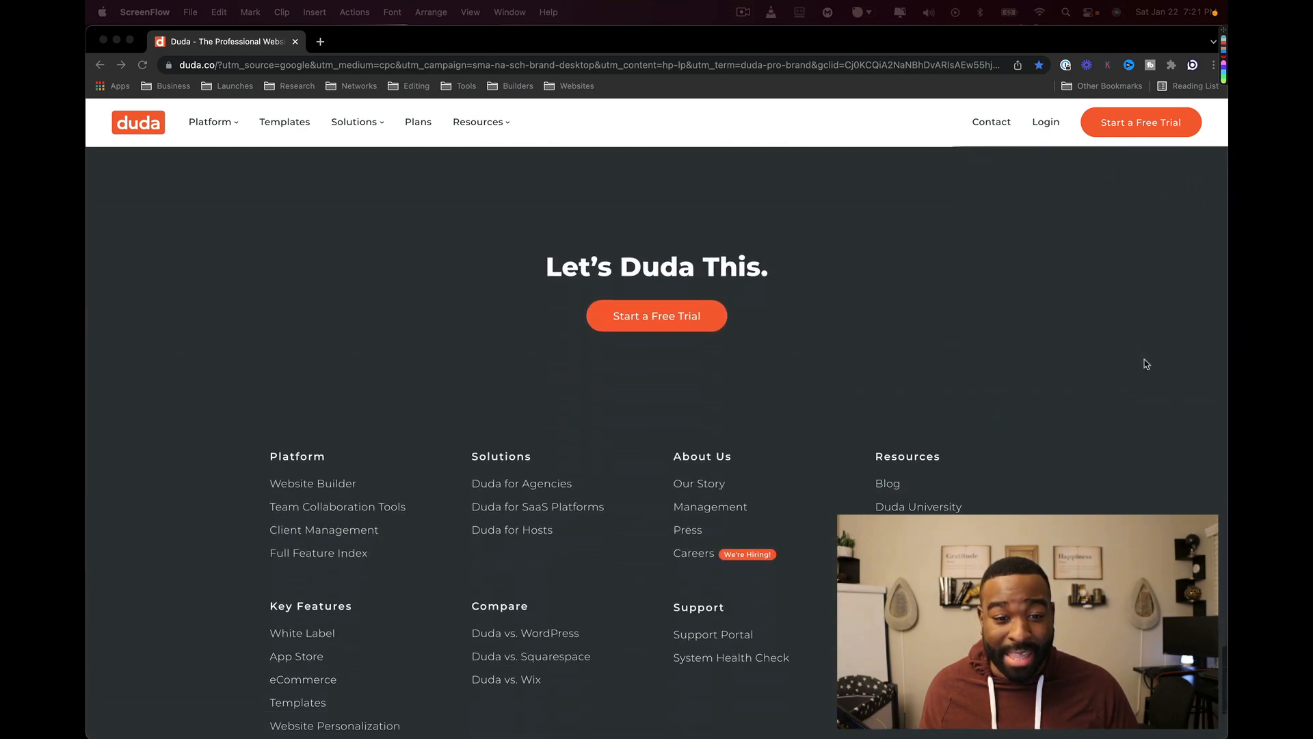
{"action": "scroll", "coordinate": [1146, 363], "scroll_direction": "down", "scroll_amount": 5}
{"action": "scroll", "coordinate": [1147, 365], "scroll_direction": "up", "scroll_amount": 7}
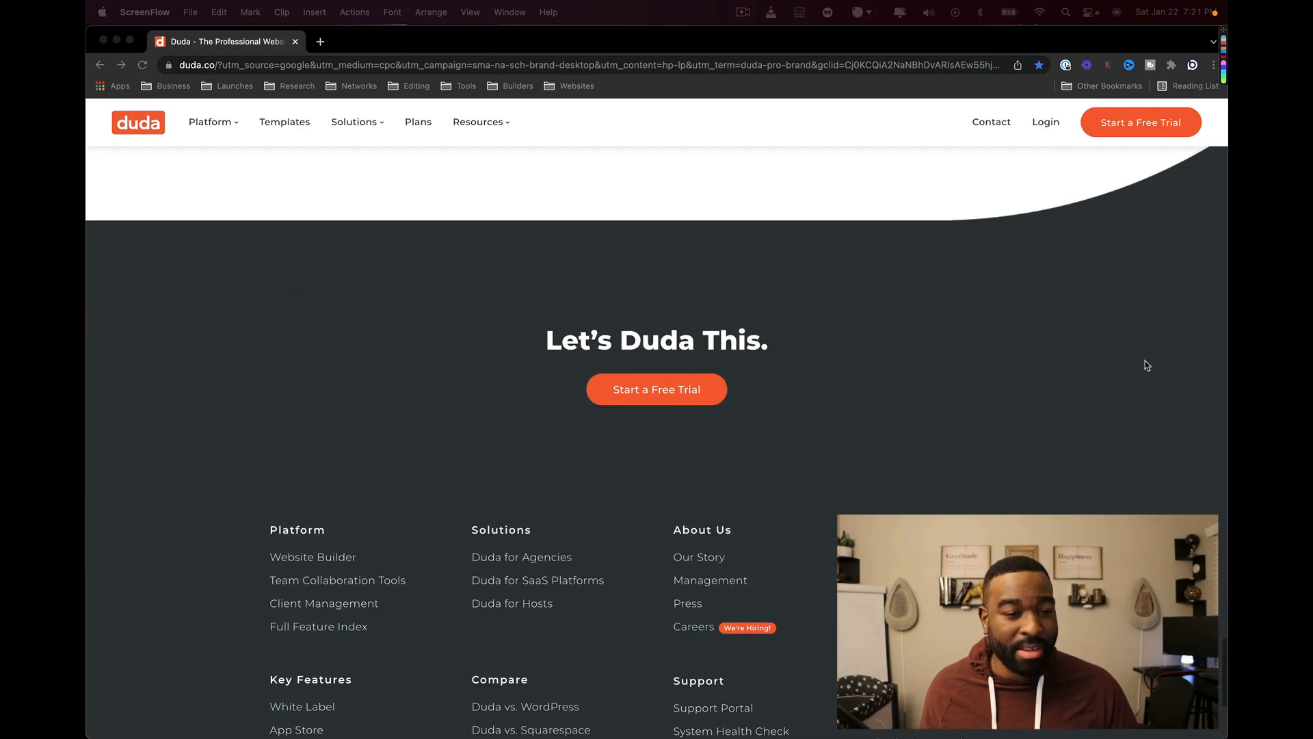
{"action": "scroll", "coordinate": [1146, 363], "scroll_direction": "up", "scroll_amount": 20}
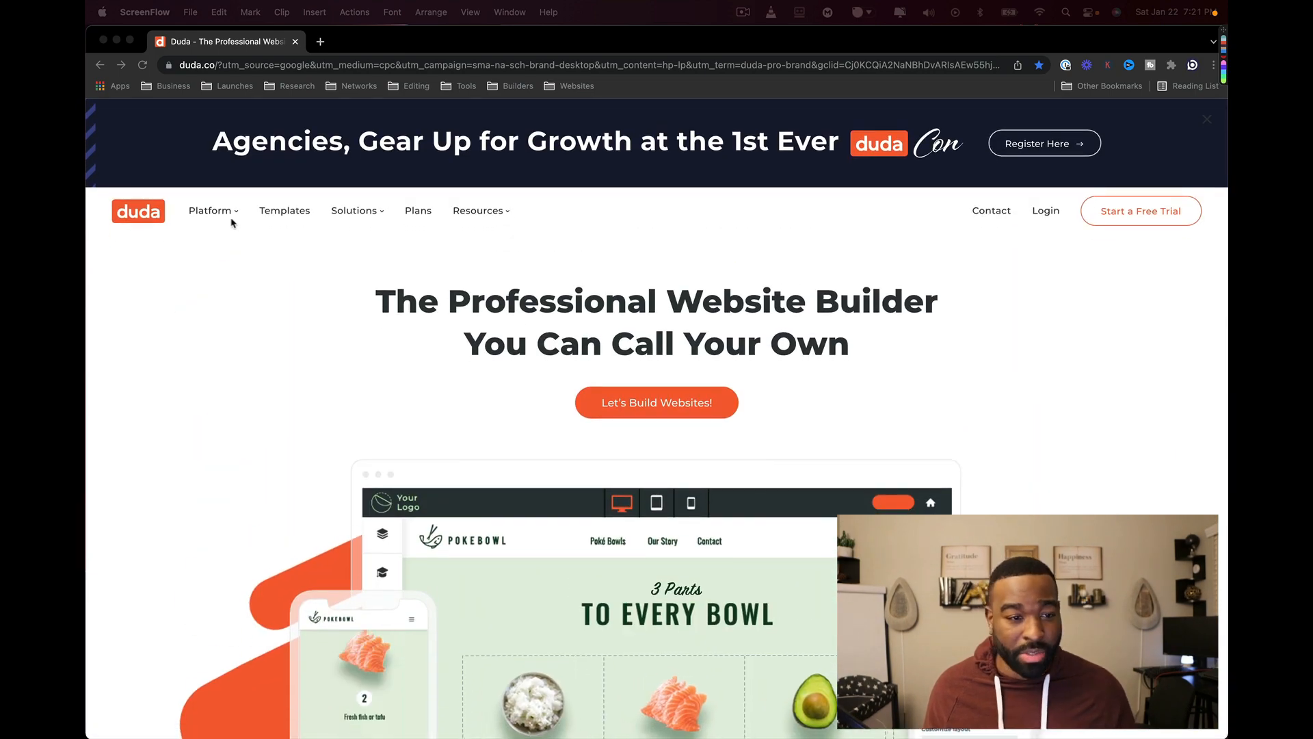
{"action": "left_click", "coordinate": [235, 214]}
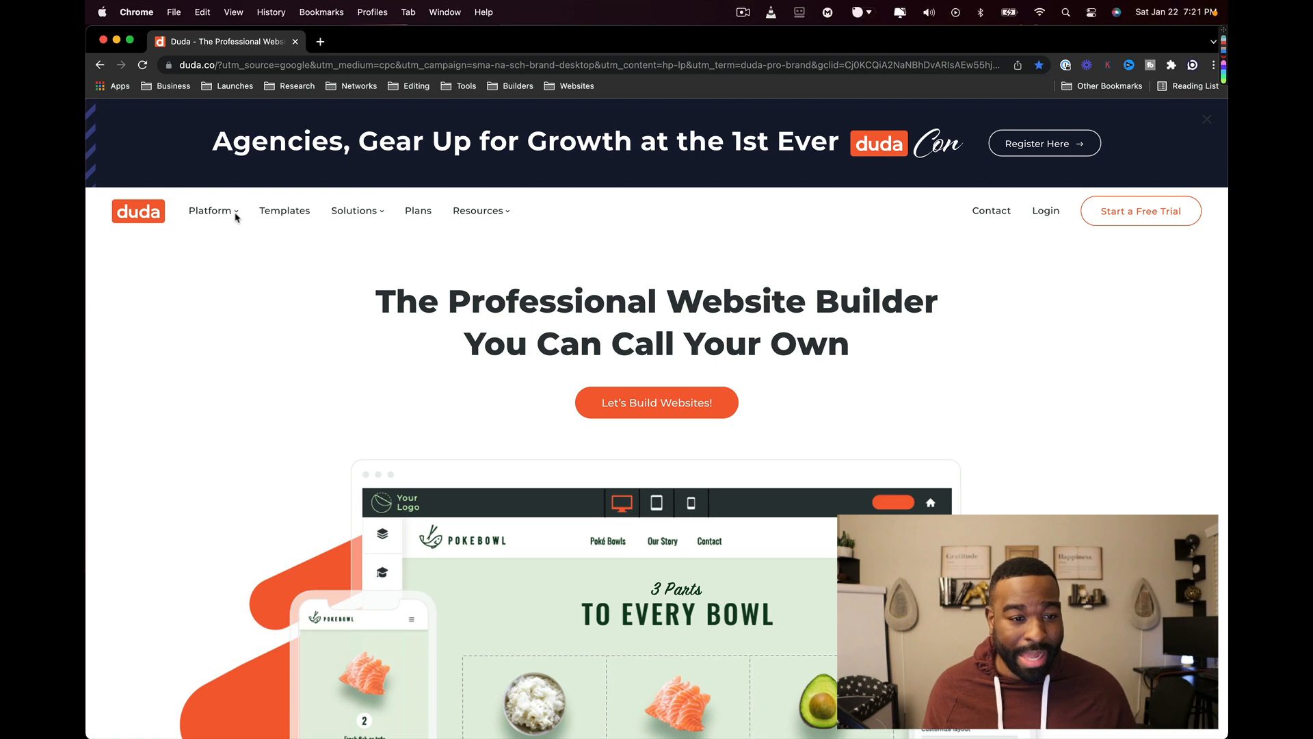
{"action": "left_click", "coordinate": [276, 214], "text": "super"}
{"action": "mouse_move", "coordinate": [383, 214]}
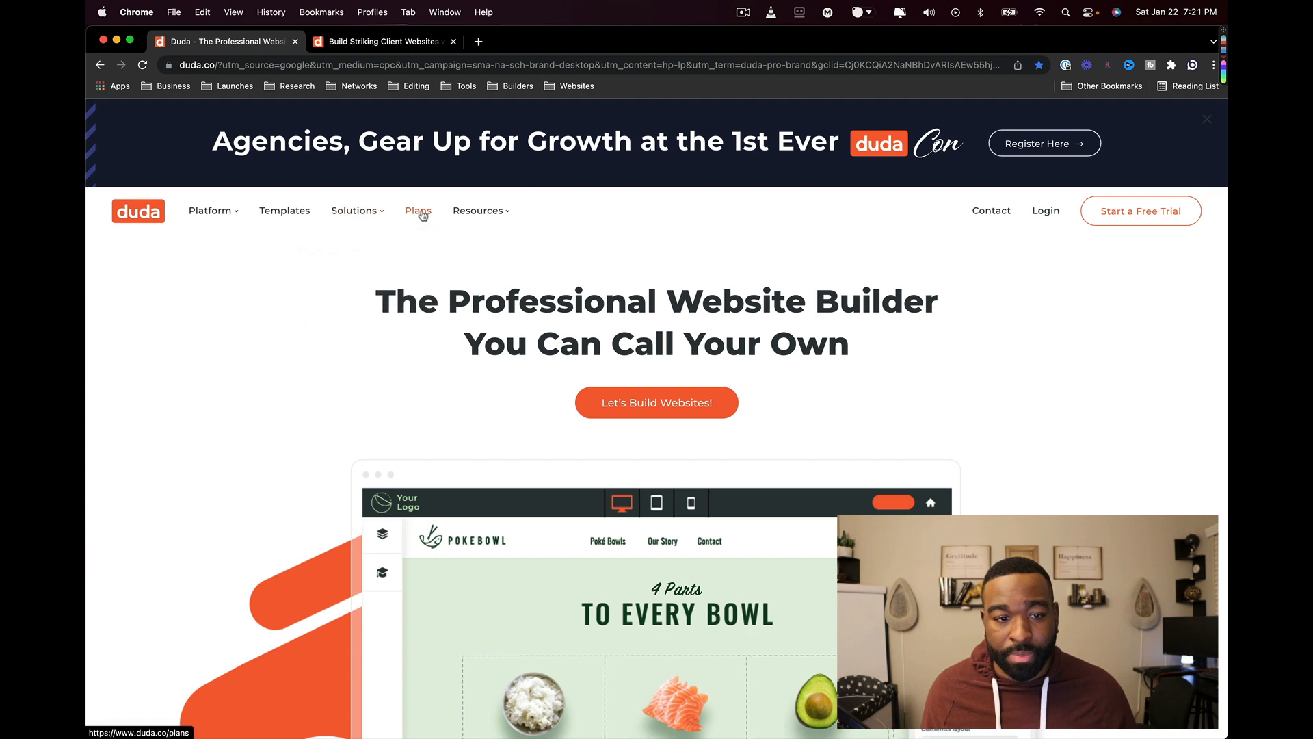
{"action": "left_click", "coordinate": [414, 210], "text": "super"}
- On the templates tab, filter the website templates to the Online Store category
{"action": "left_click", "coordinate": [361, 41]}
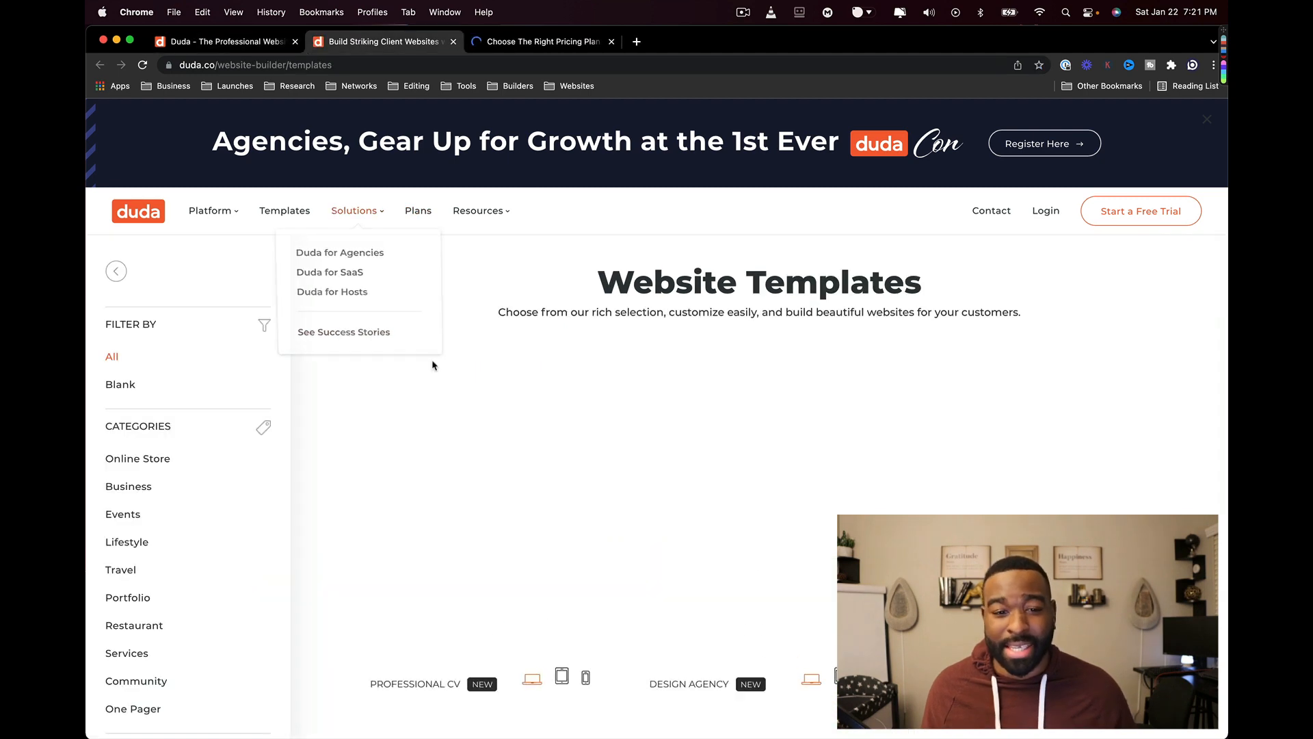
{"action": "scroll", "coordinate": [410, 376], "scroll_direction": "down", "scroll_amount": 2}
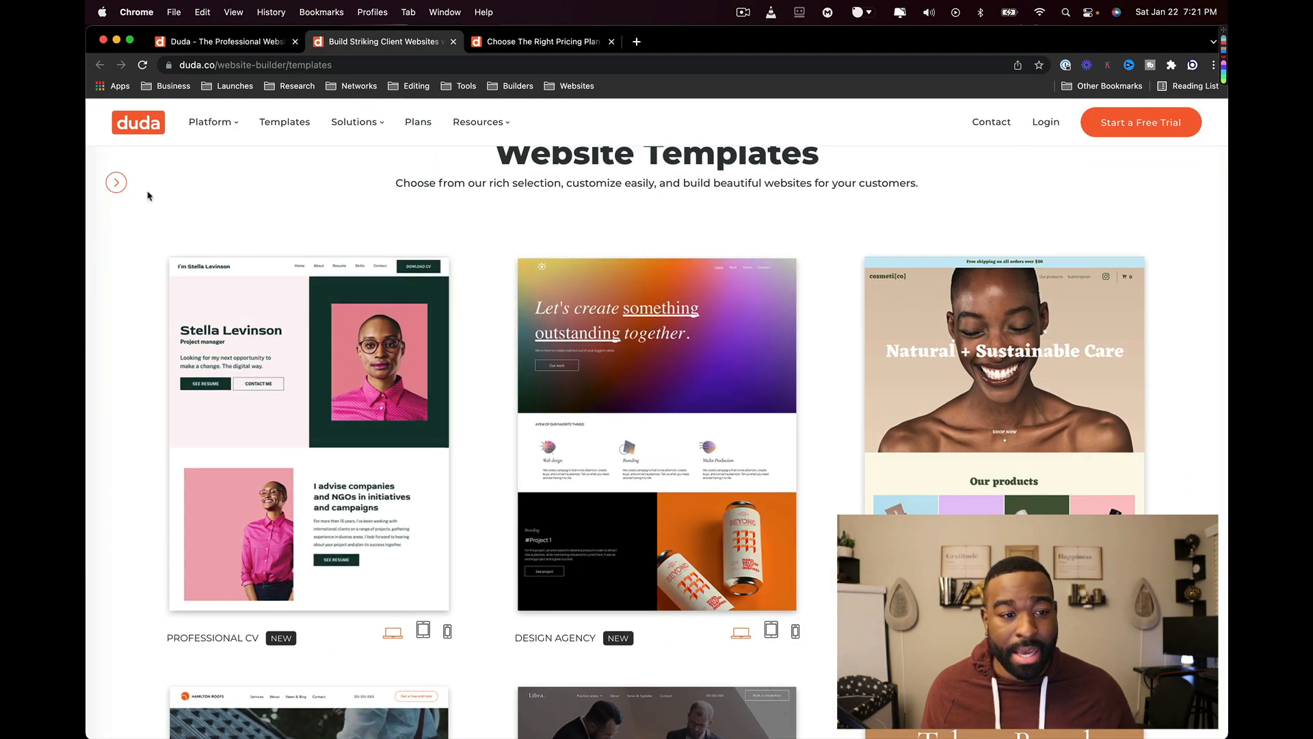
{"action": "left_click", "coordinate": [116, 183]}
{"action": "scroll", "coordinate": [233, 383], "scroll_direction": "down", "scroll_amount": 1}
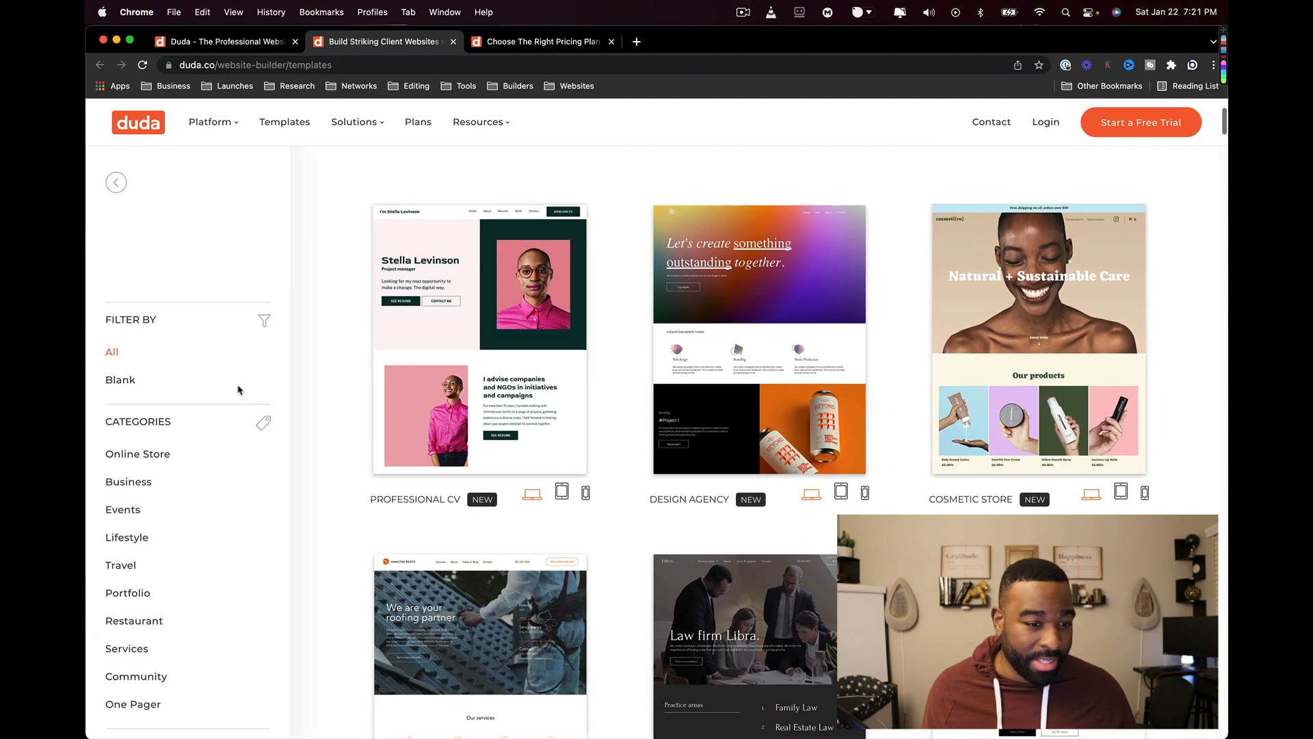
{"action": "left_click", "coordinate": [154, 455]}
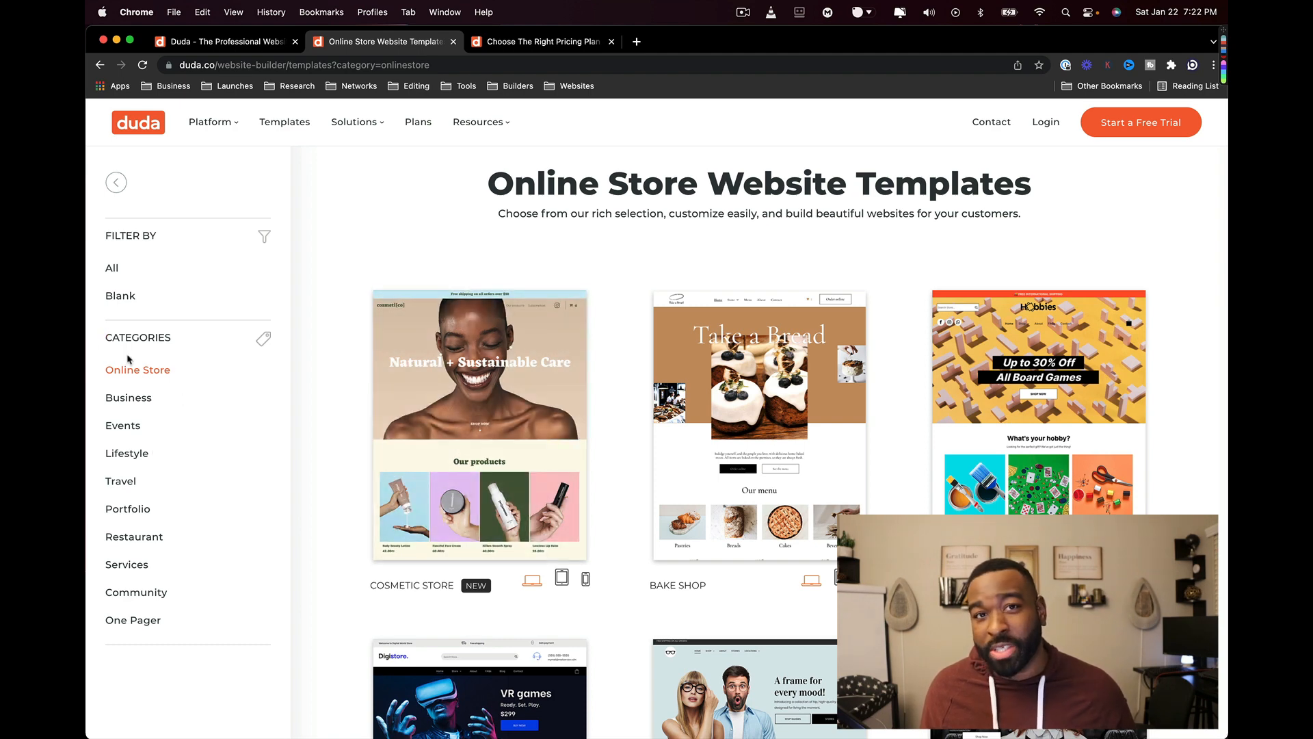
{"action": "scroll", "coordinate": [430, 419], "scroll_direction": "down", "scroll_amount": 10}
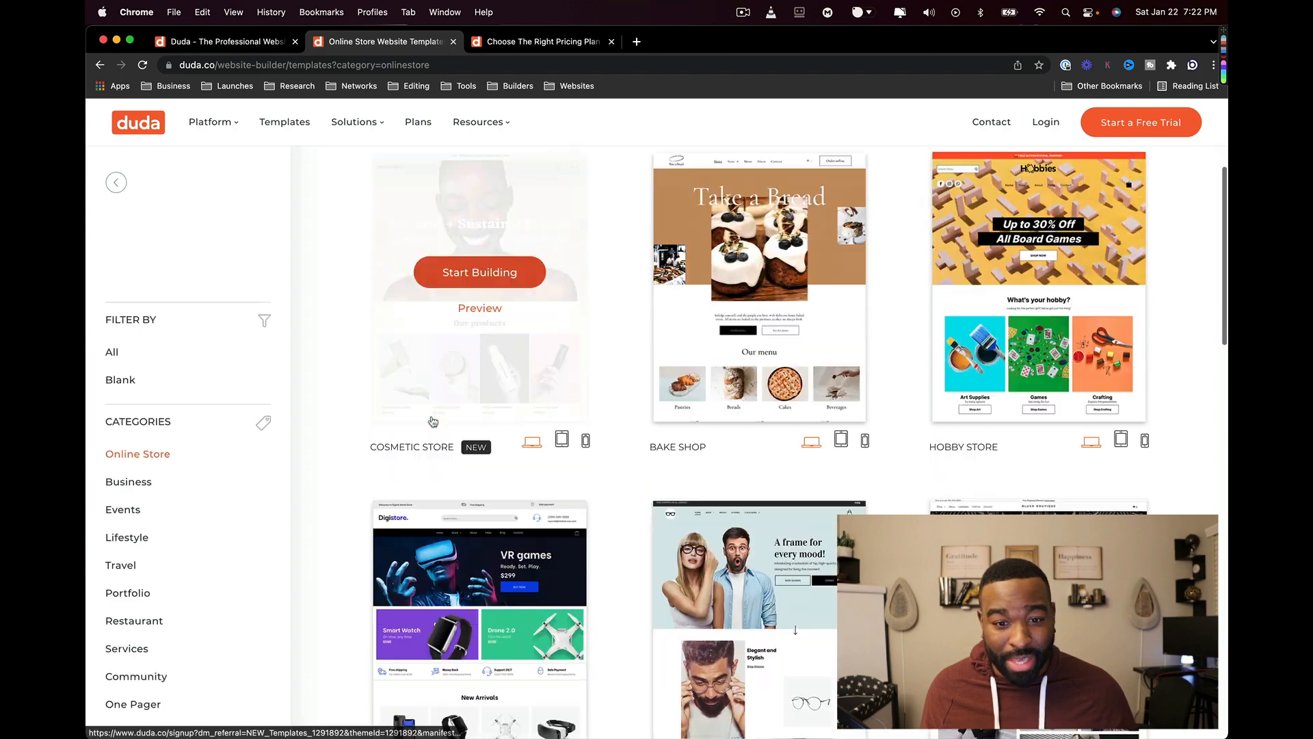
{"action": "scroll", "coordinate": [431, 419], "scroll_direction": "up", "scroll_amount": 3}
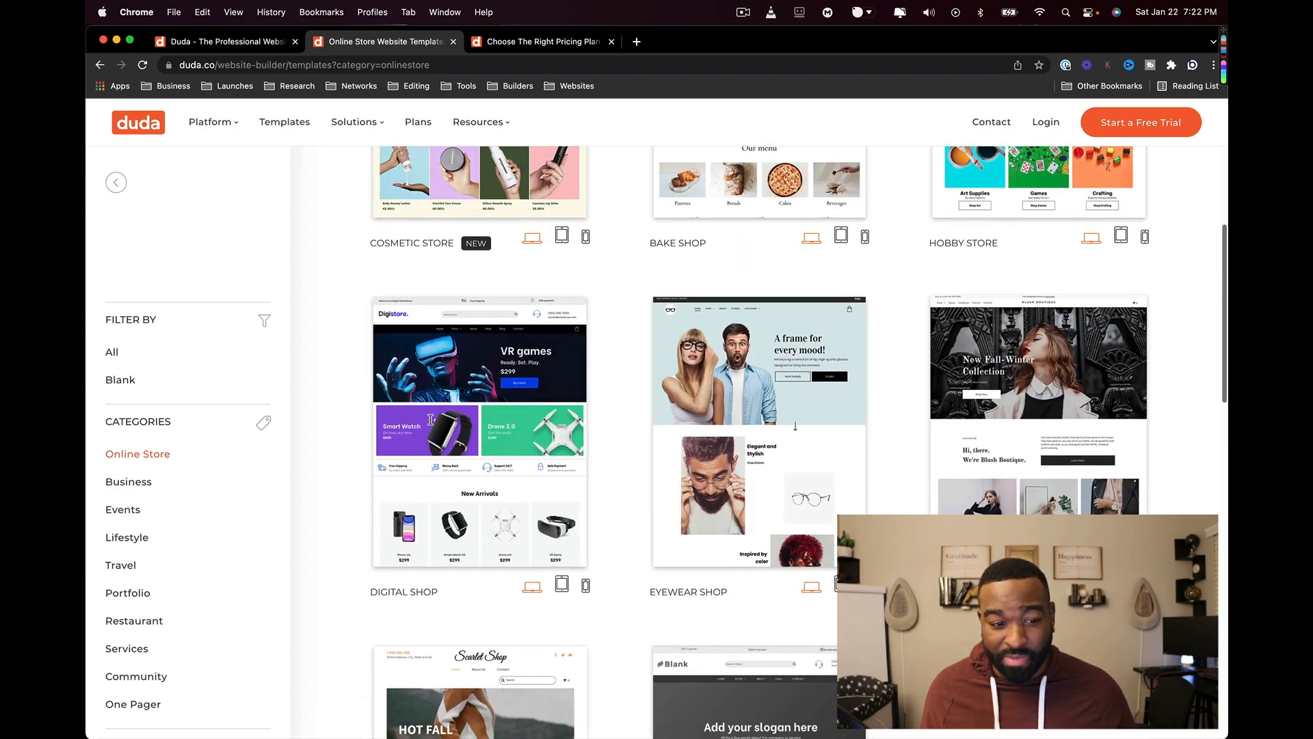
{"action": "scroll", "coordinate": [173, 547], "scroll_direction": "down", "scroll_amount": 2}
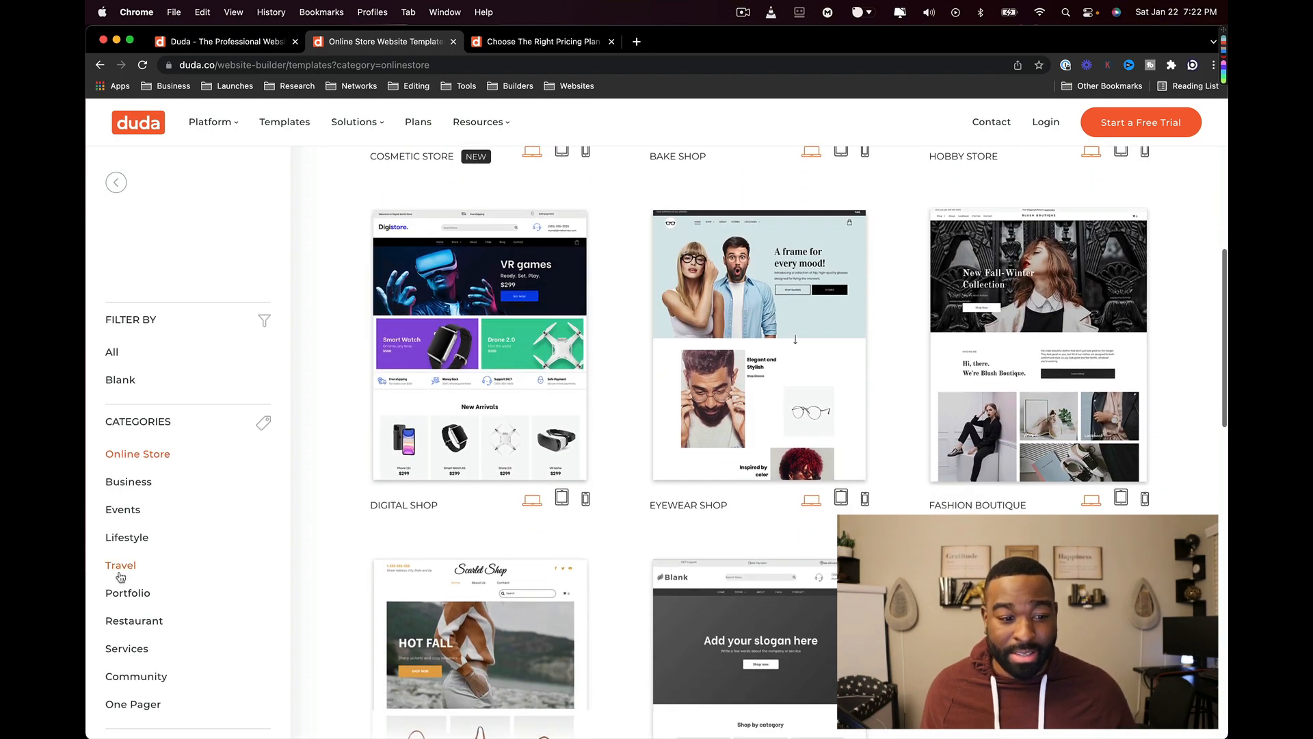
{"action": "scroll", "coordinate": [143, 468], "scroll_direction": "down", "scroll_amount": 4}
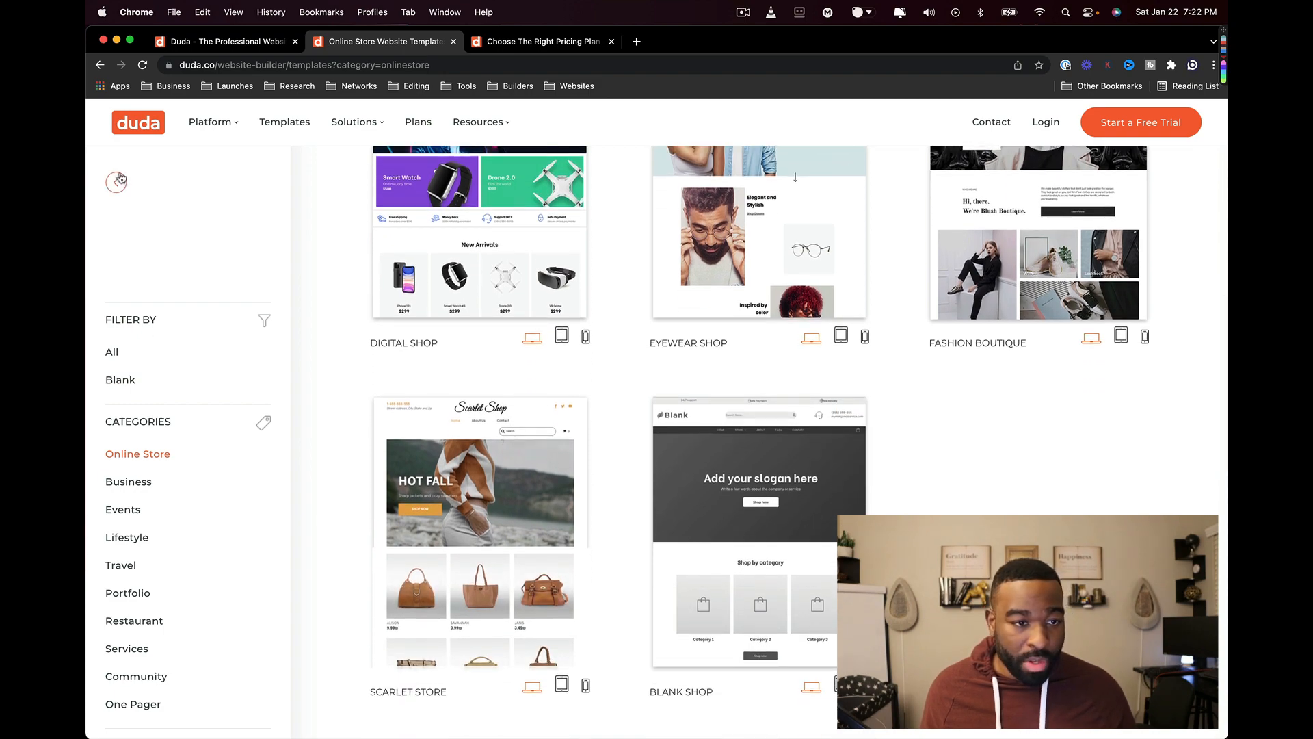
{"action": "scroll", "coordinate": [120, 179], "scroll_direction": "up", "scroll_amount": 4}
{"action": "scroll", "coordinate": [152, 281], "scroll_direction": "down", "scroll_amount": 4}
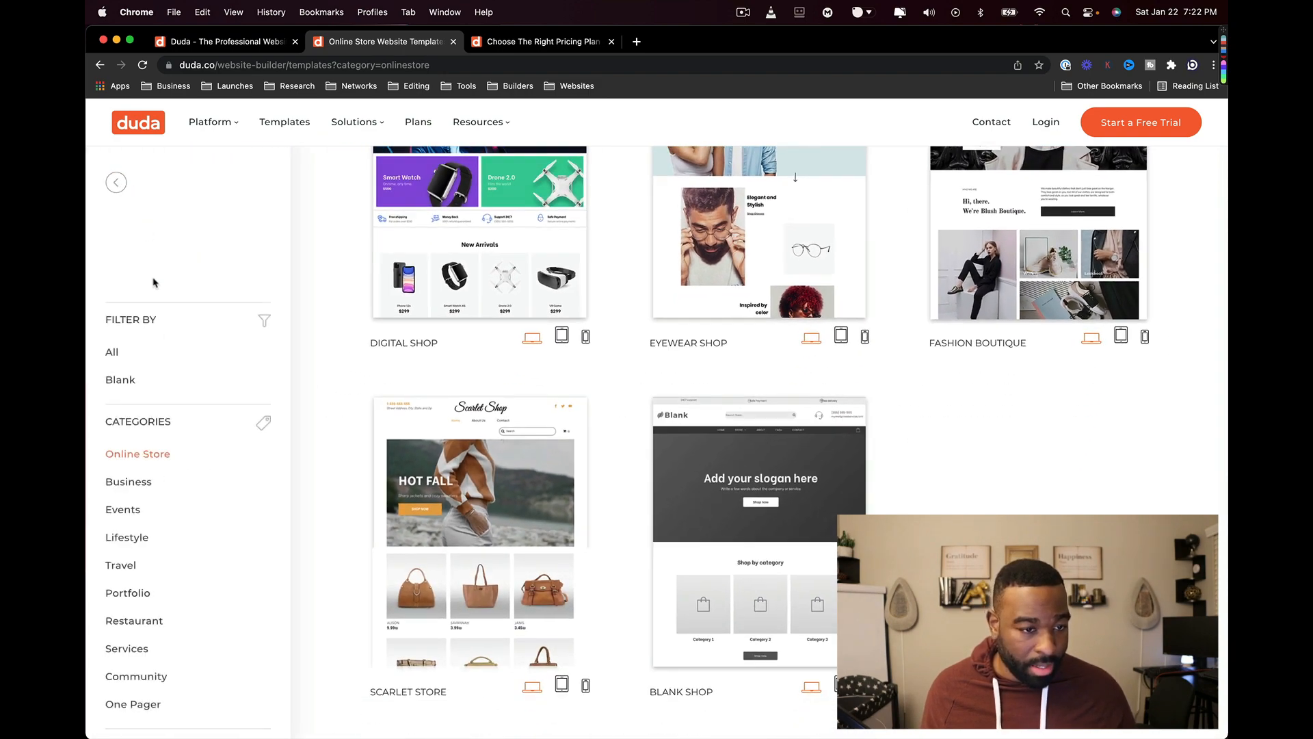
{"action": "scroll", "coordinate": [154, 377], "scroll_direction": "down", "scroll_amount": 3}
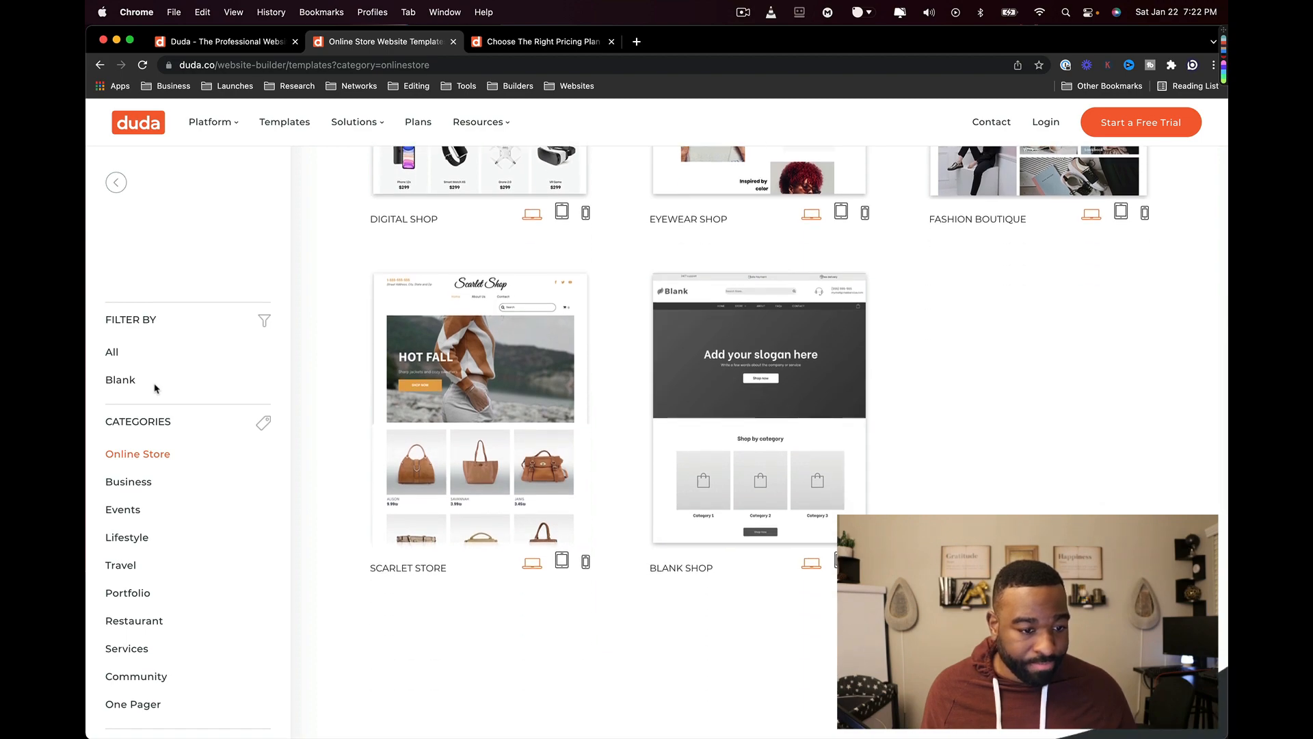
{"action": "scroll", "coordinate": [158, 383], "scroll_direction": "up", "scroll_amount": 10}
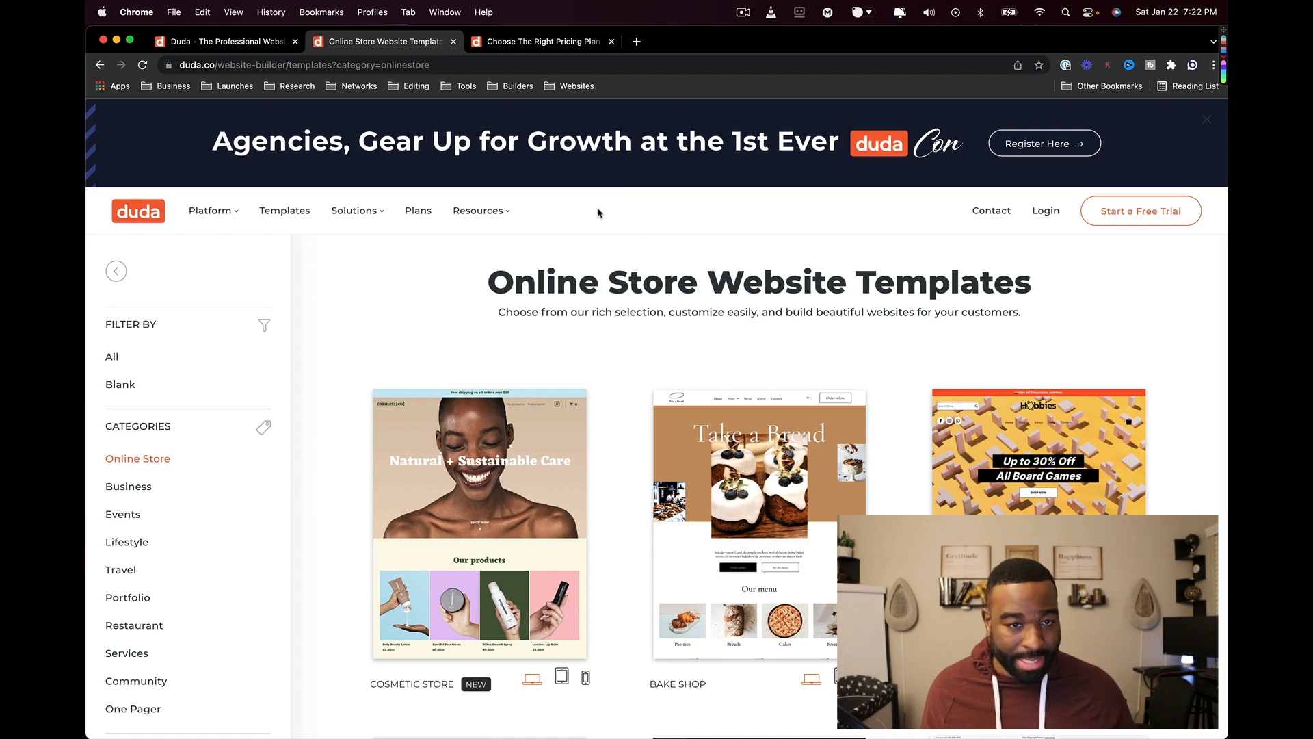
- Close the Online Store templates tab and switch plan prices to monthly billing
{"action": "key", "text": "super+w"}
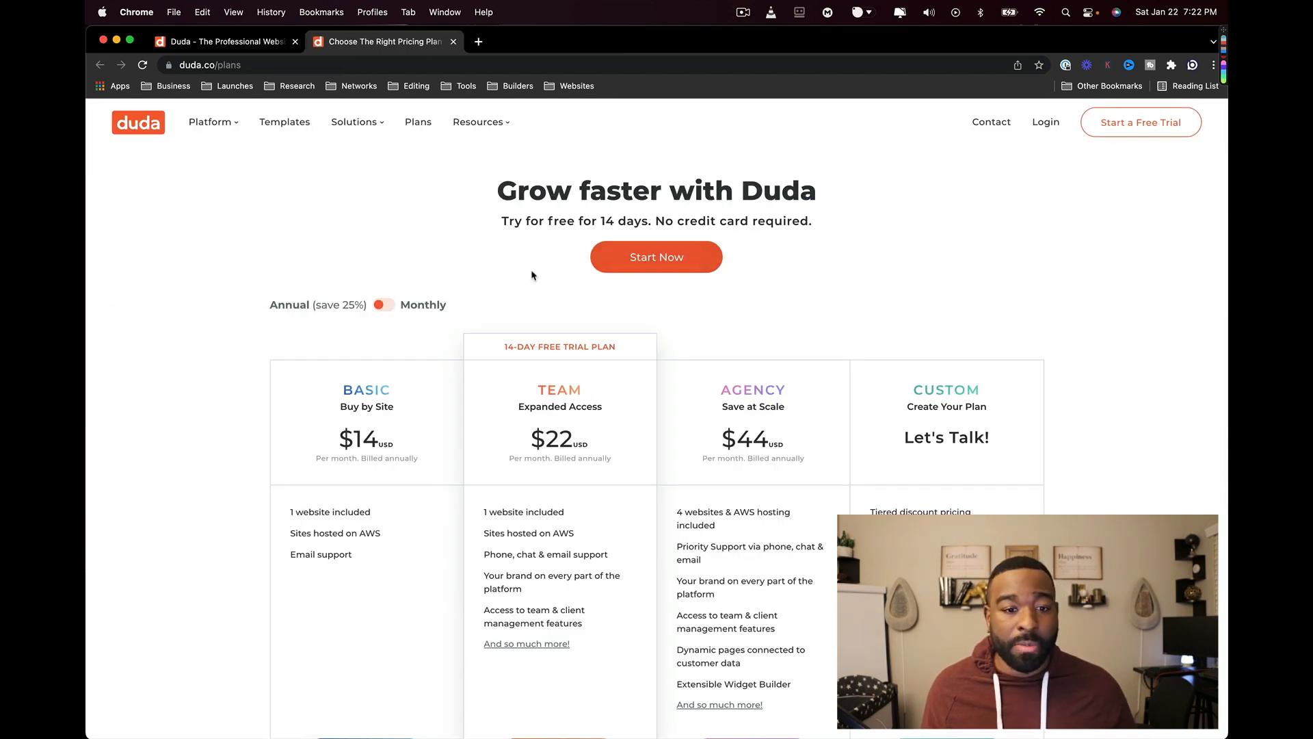
{"action": "scroll", "coordinate": [534, 270], "scroll_direction": "down", "scroll_amount": 2}
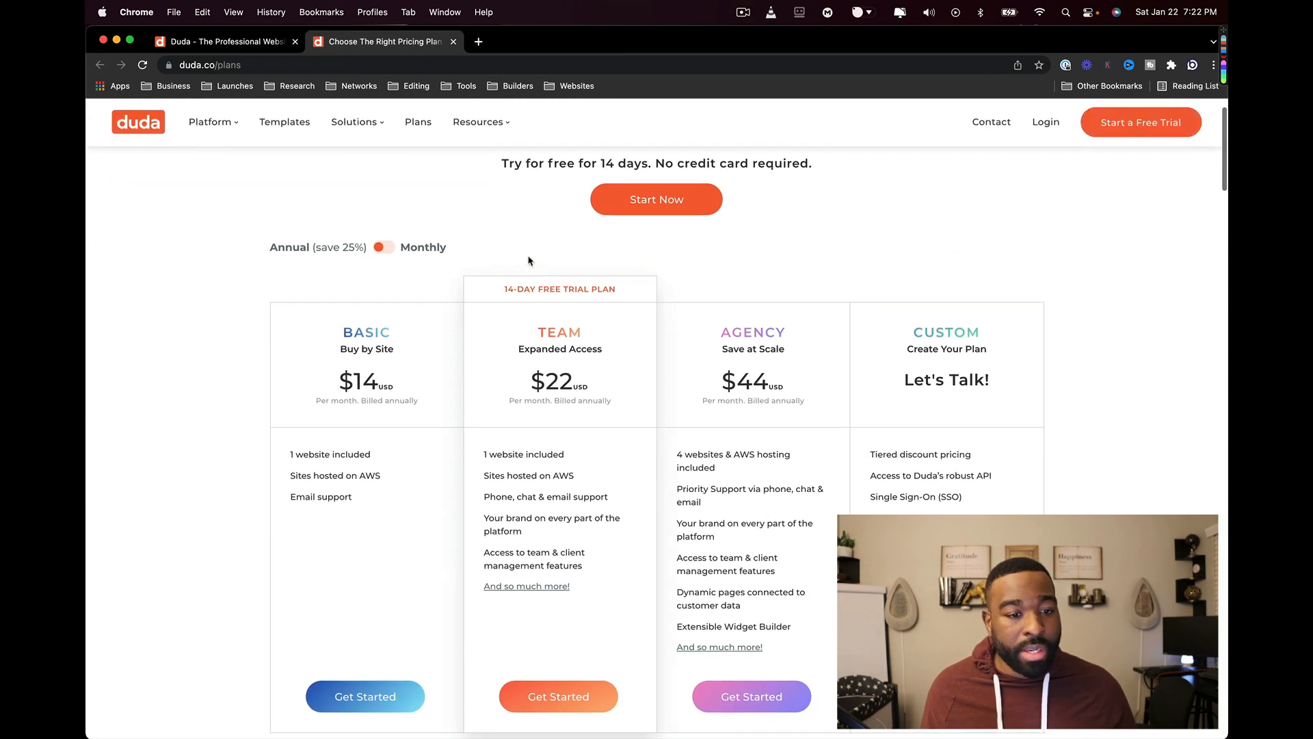
{"action": "left_click", "coordinate": [385, 247]}
{"action": "scroll", "coordinate": [609, 221], "scroll_direction": "up", "scroll_amount": 2}
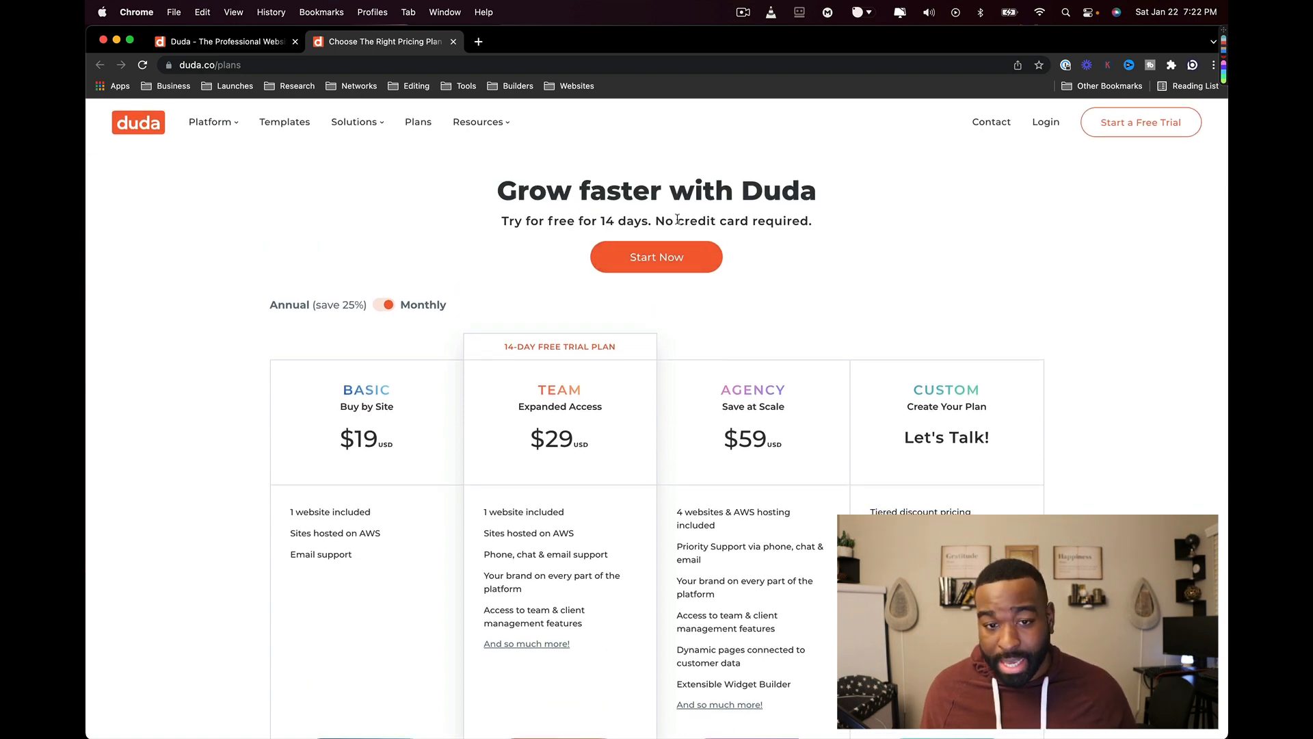
{"action": "left_click_drag", "start_coordinate": [677, 219], "coordinate": [781, 220]}
{"action": "left_click", "coordinate": [787, 266]}
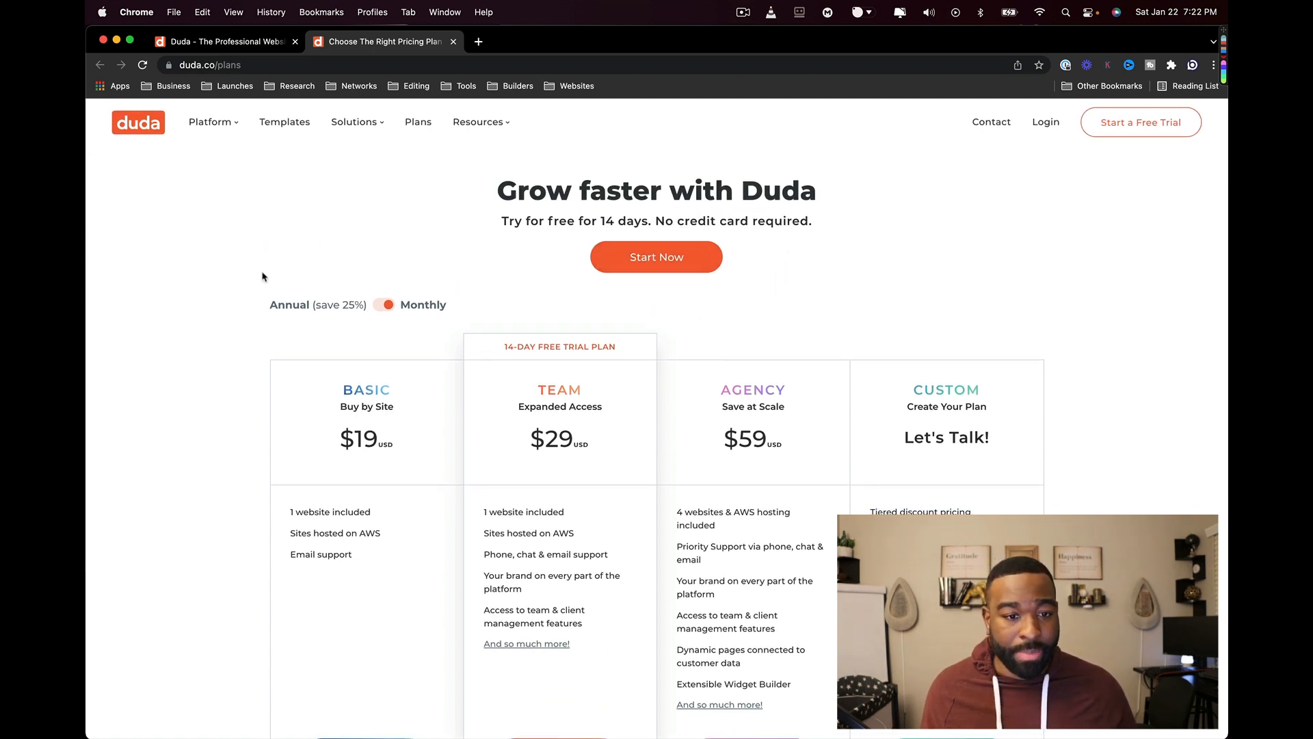
- Compare annual and monthly plan prices, then close the pricing plans tab
{"action": "left_click", "coordinate": [383, 307]}
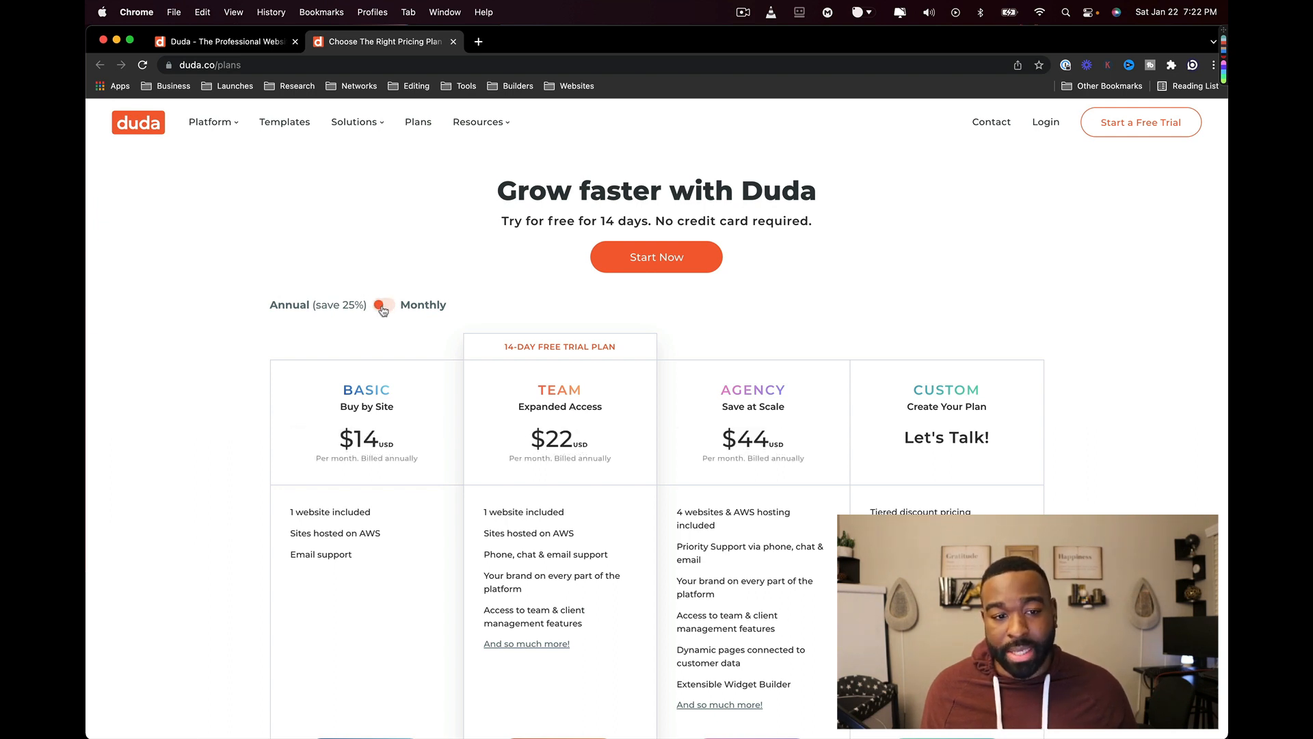
{"action": "left_click", "coordinate": [383, 307]}
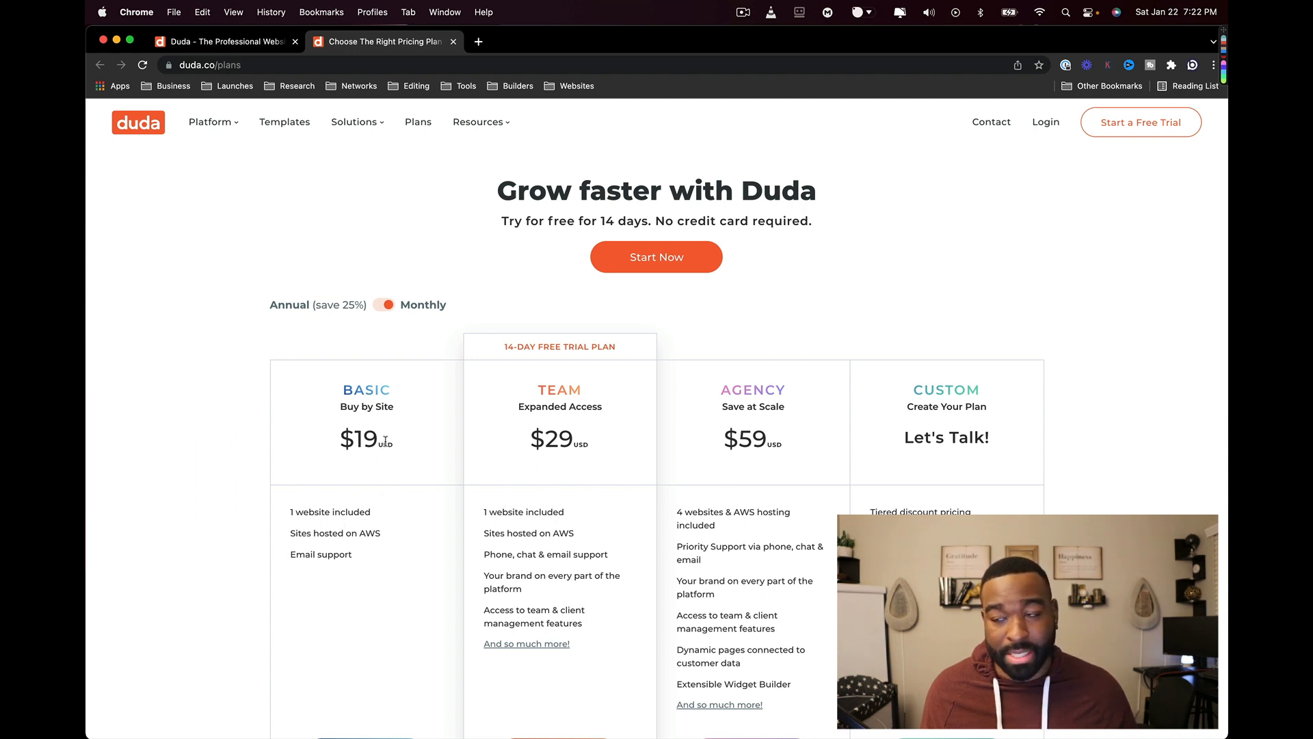
{"action": "scroll", "coordinate": [349, 445], "scroll_direction": "down", "scroll_amount": 3}
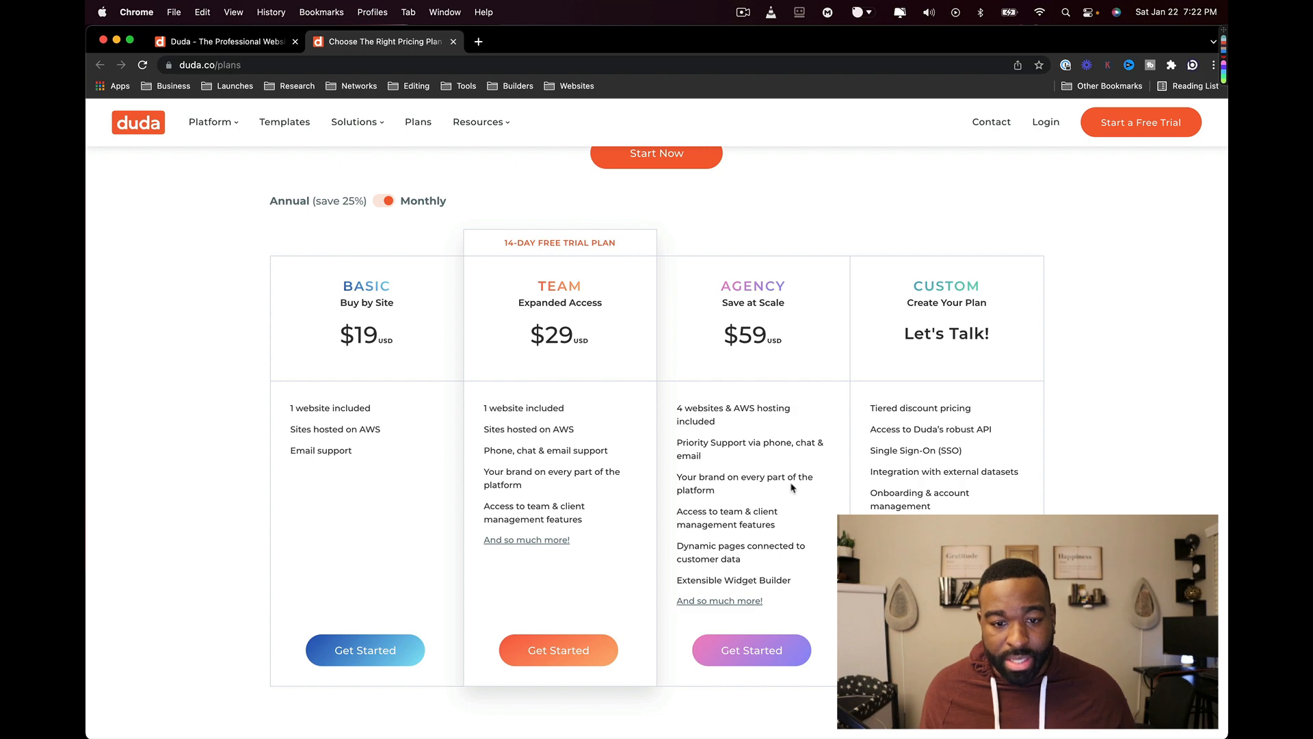
{"action": "scroll", "coordinate": [785, 494], "scroll_direction": "down", "scroll_amount": 4}
{"action": "scroll", "coordinate": [785, 494], "scroll_direction": "up", "scroll_amount": 5}
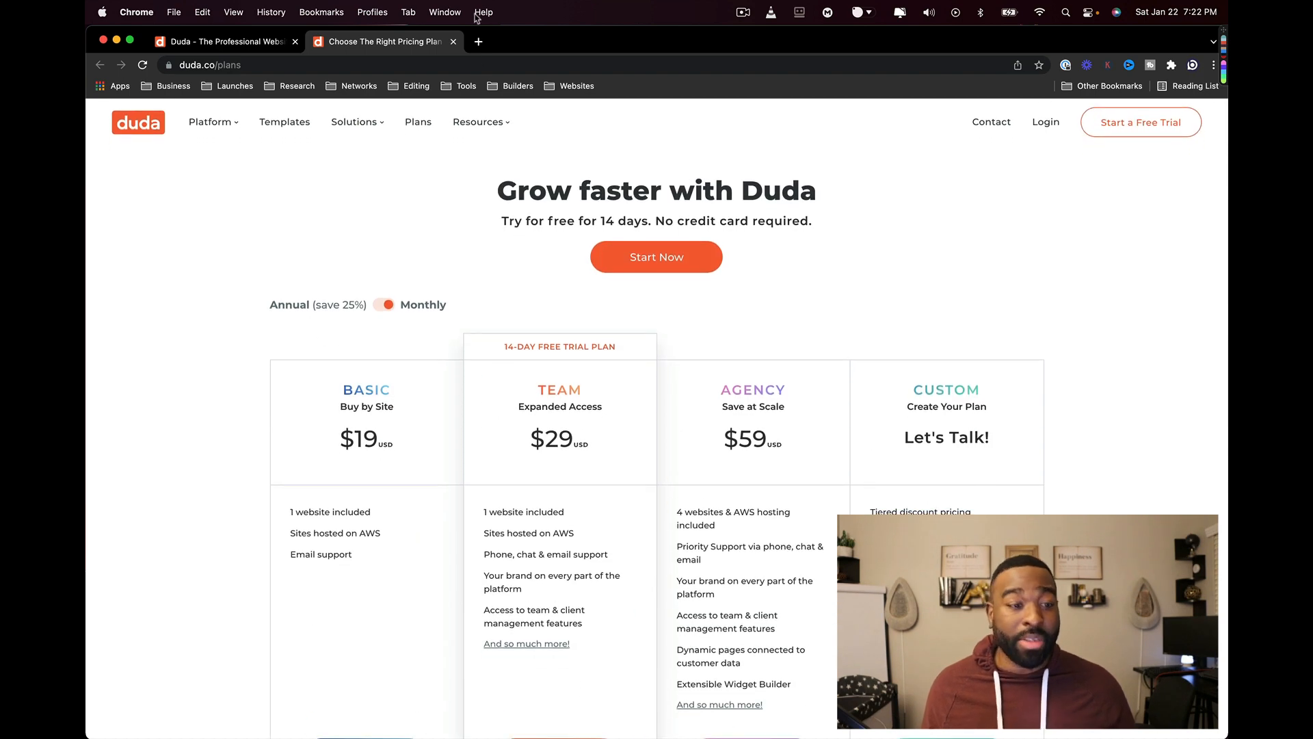
{"action": "key", "text": "super+w"}
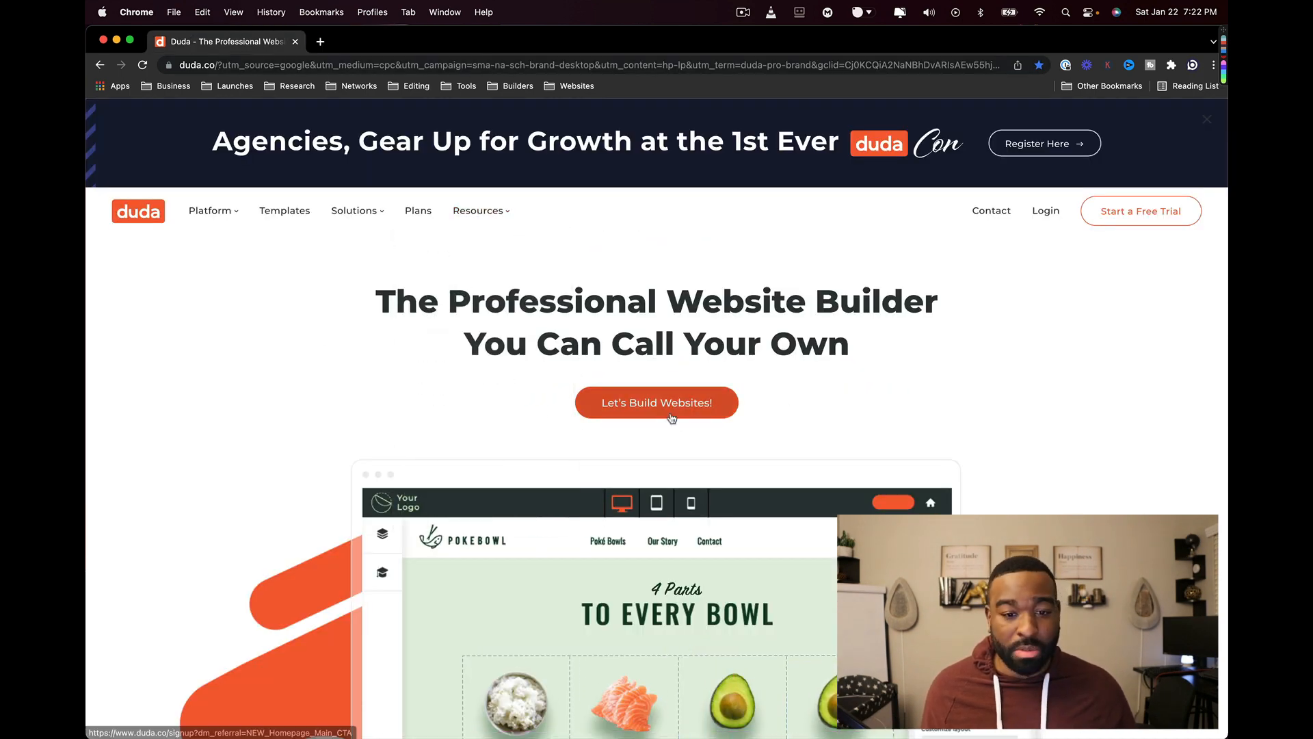
- Start the free trial and submit the sign-up with the business e-mail and account password
{"action": "left_click", "coordinate": [657, 402]}
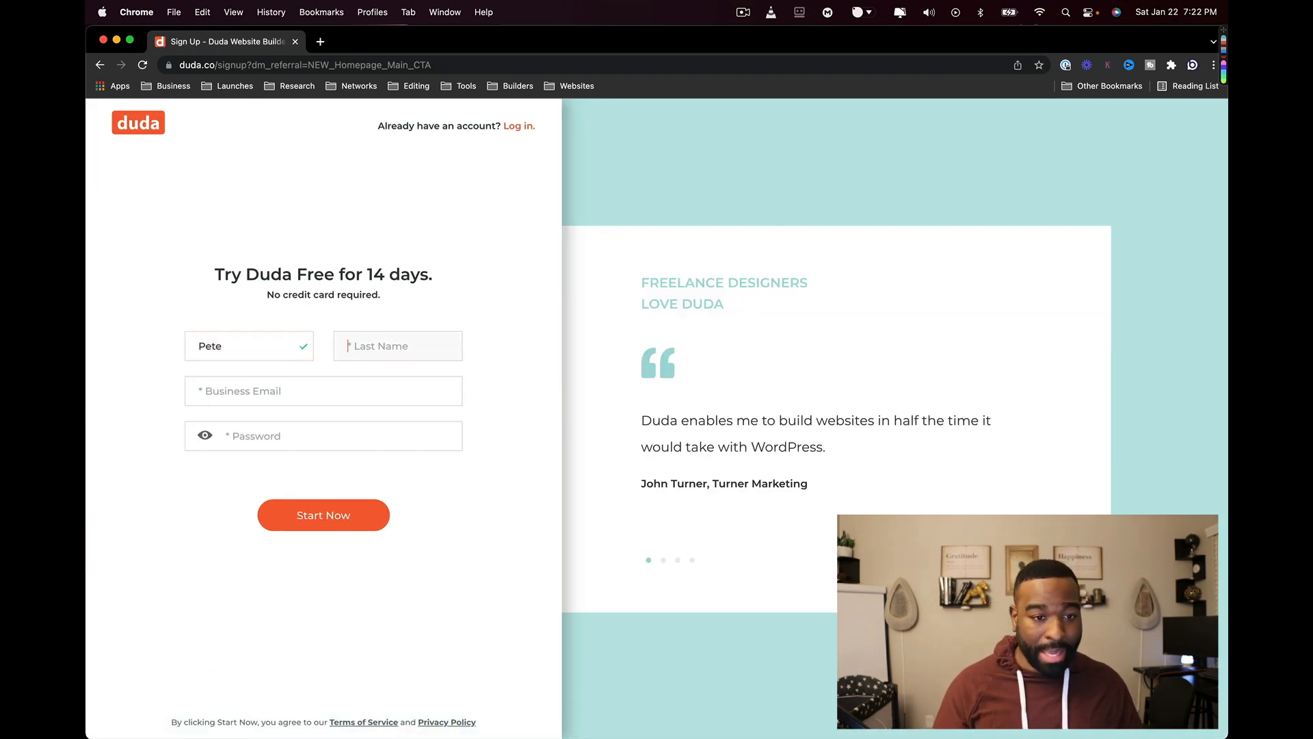
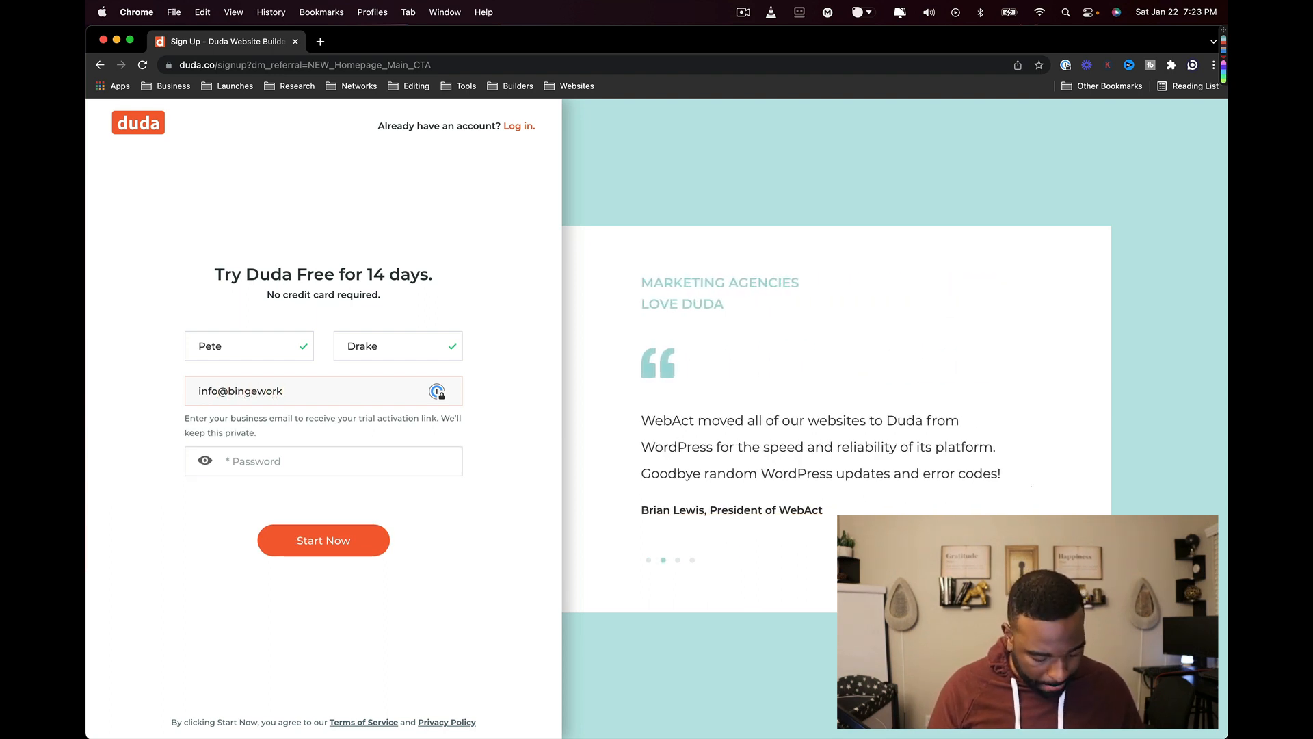
{"action": "key", "text": "Tab"}
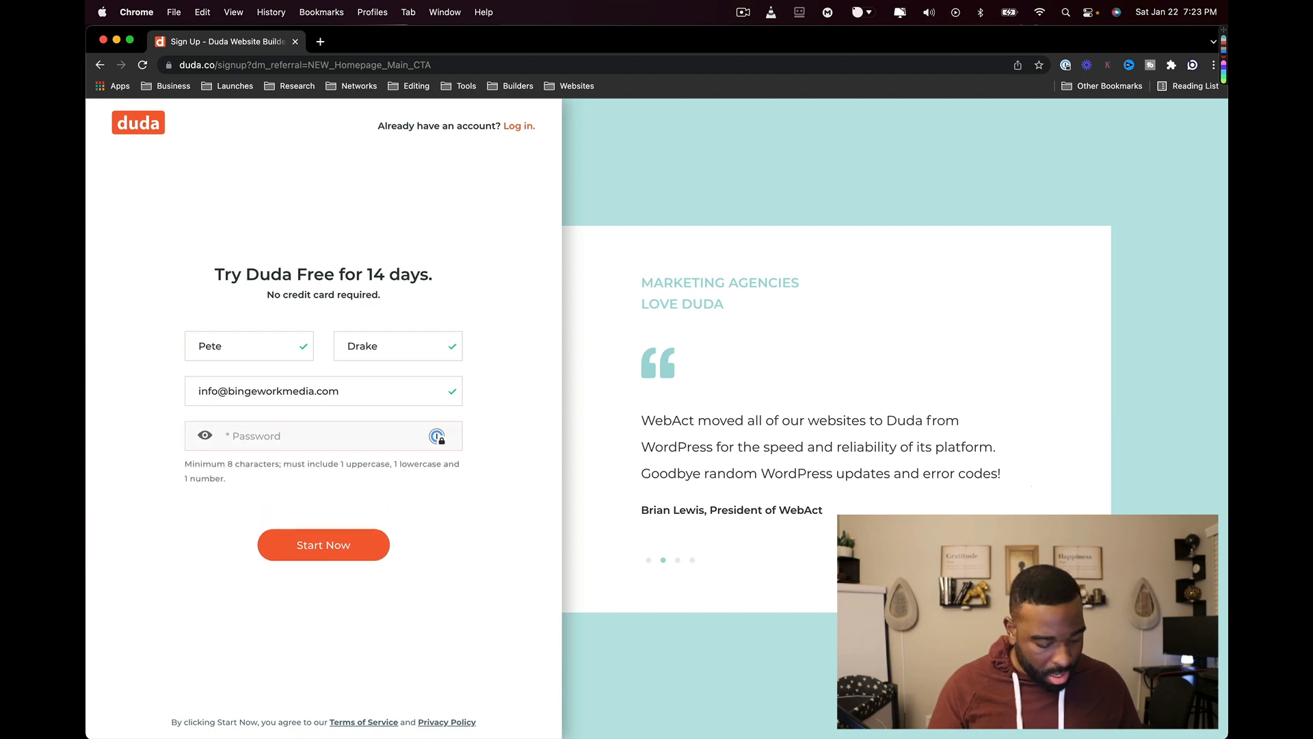
{"action": "type", "text": "*********"}
{"action": "key", "text": "Return"}
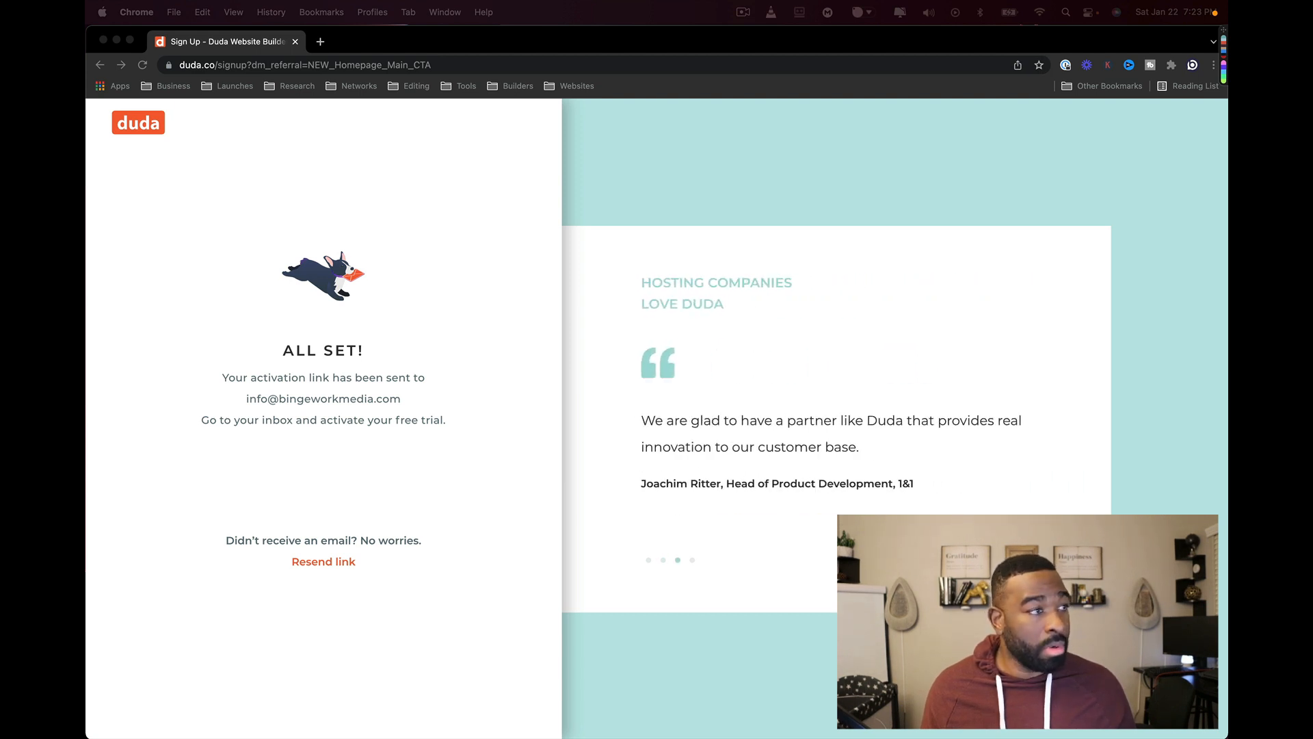
- Resend the activation link, reload, bring in the Dashboard tab and close Trial Activation
{"action": "left_click", "coordinate": [369, 520]}
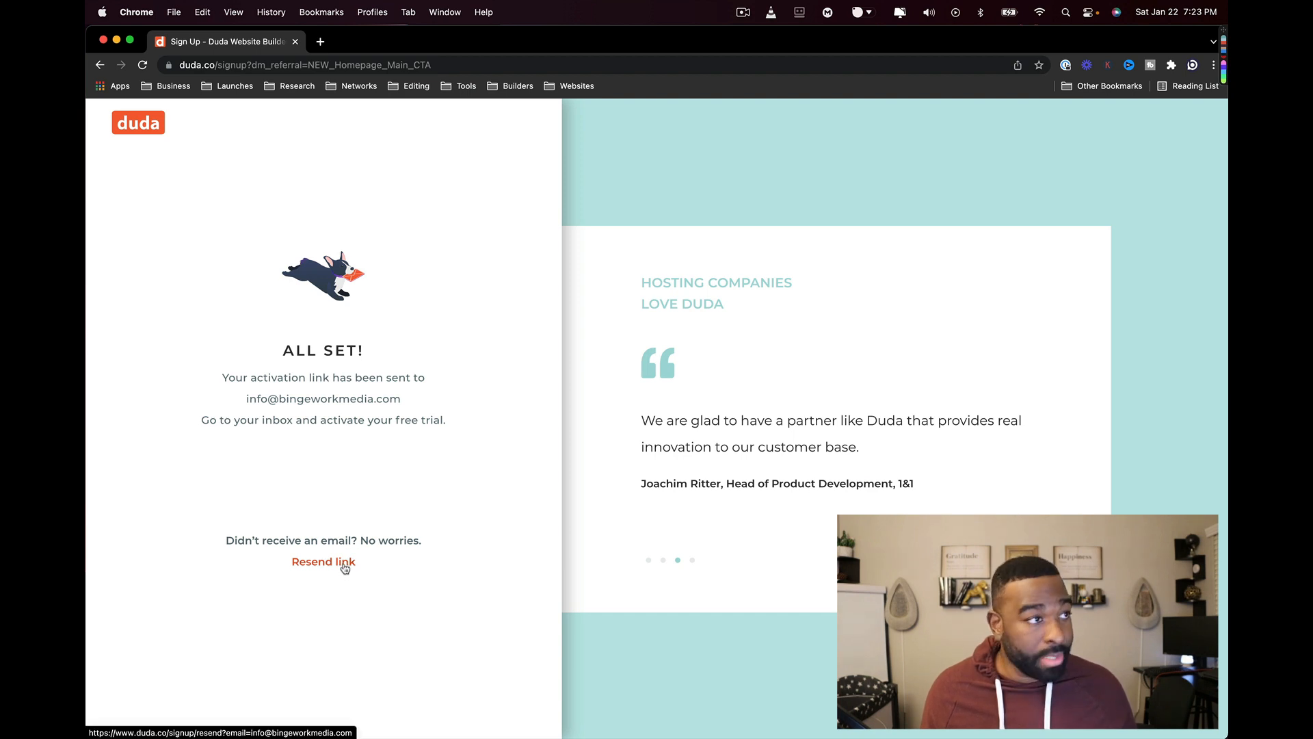
{"action": "left_click", "coordinate": [343, 565]}
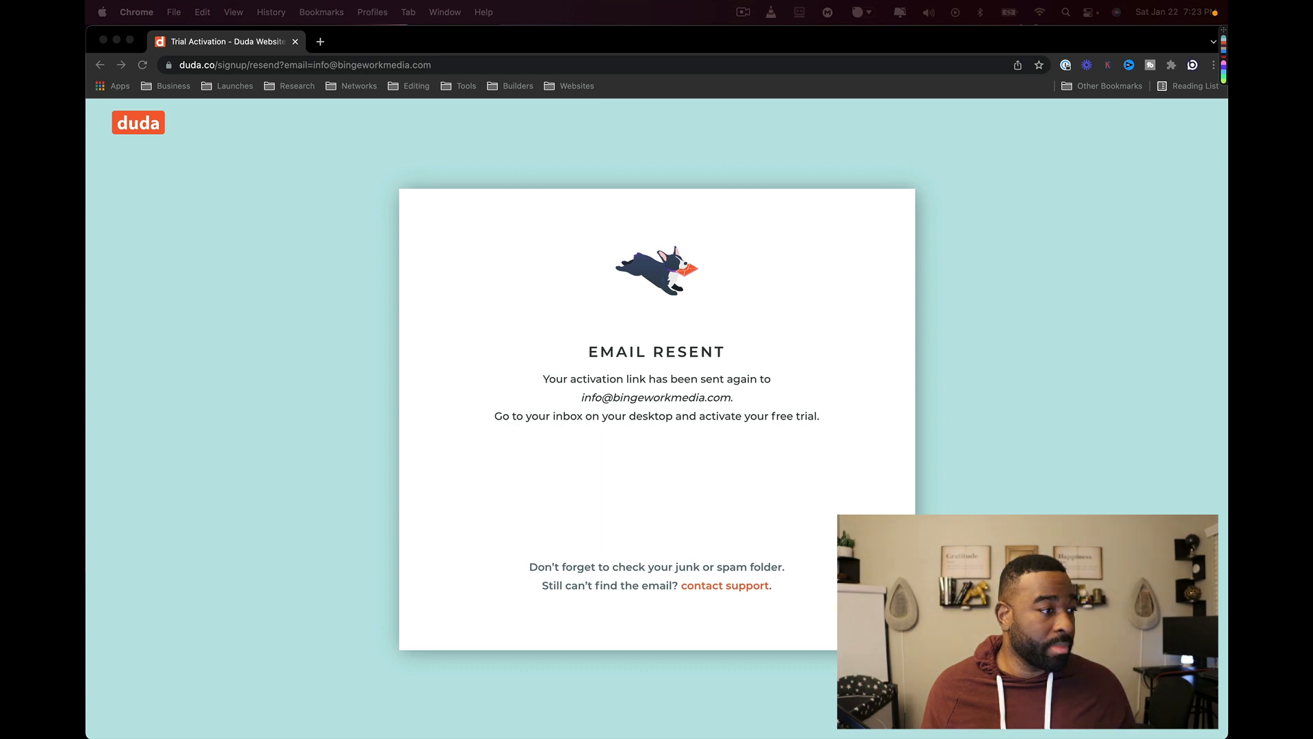
{"action": "left_click", "coordinate": [592, 487]}
{"action": "key", "text": "super+r"}
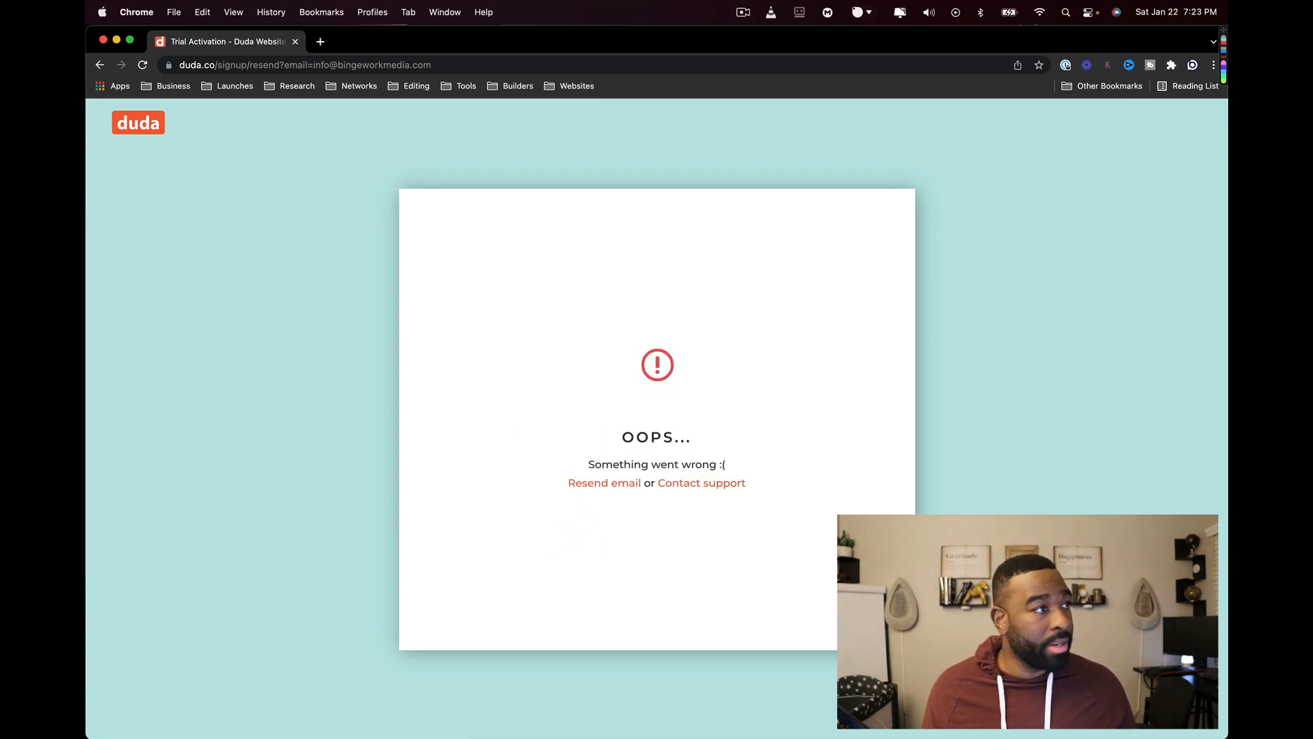
{"action": "left_click_drag", "start_coordinate": [86, 301], "coordinate": [319, 53]}
{"action": "left_click", "coordinate": [294, 41]}
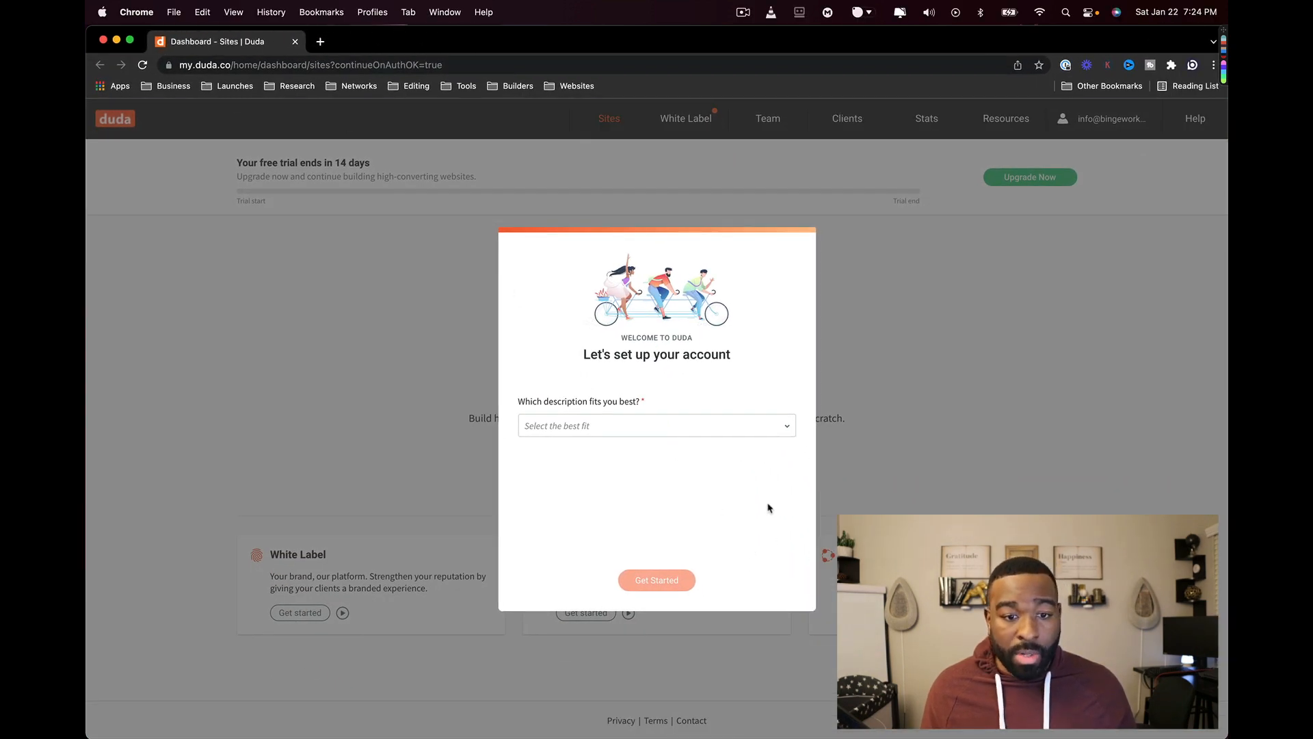
- Answer the account questionnaire as a digital web agency building 1 - 3 sites a month
{"action": "left_click", "coordinate": [729, 429]}
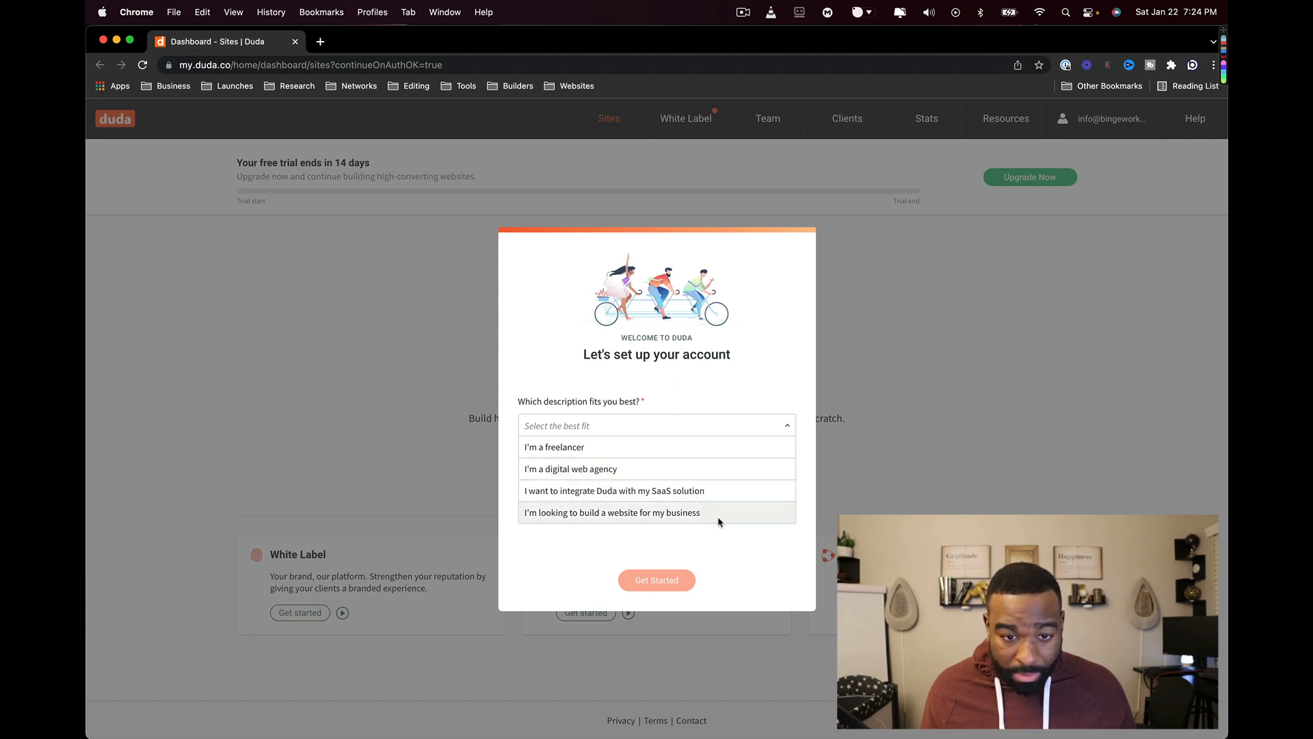
{"action": "left_click", "coordinate": [639, 519]}
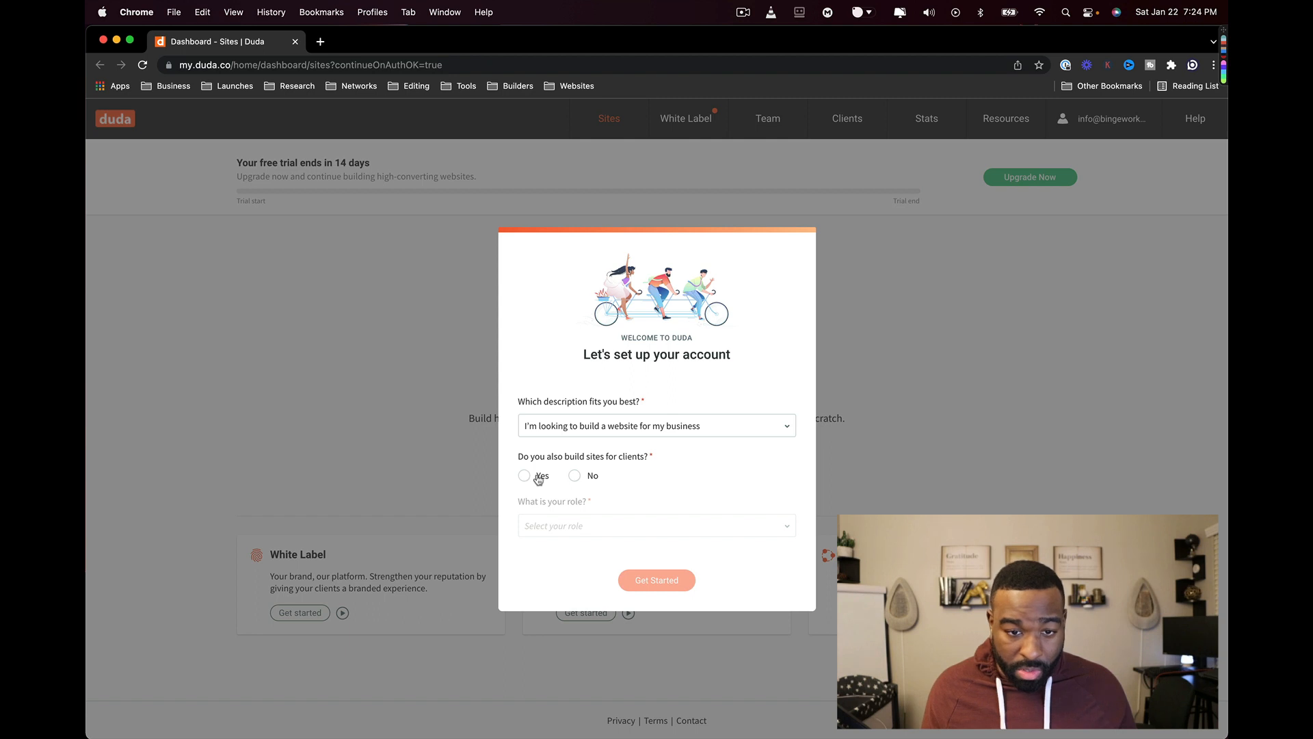
{"action": "left_click", "coordinate": [573, 425]}
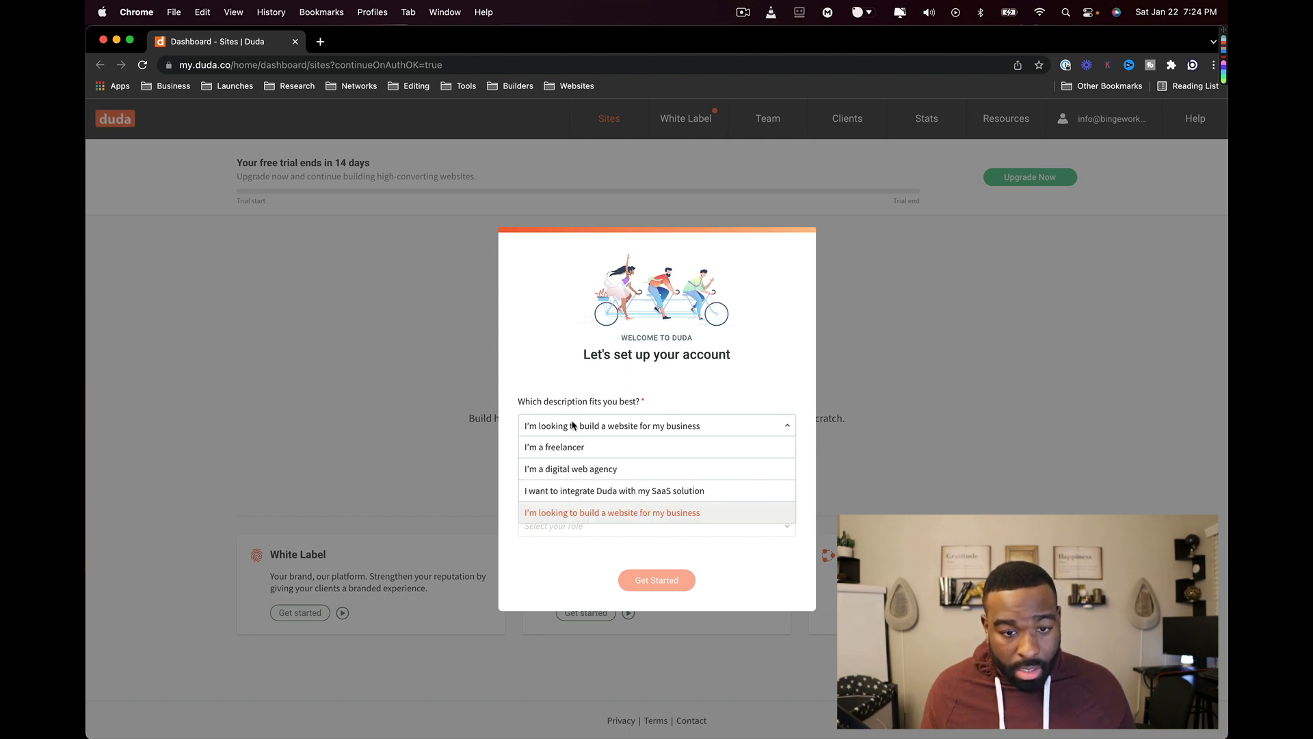
{"action": "left_click", "coordinate": [577, 468]}
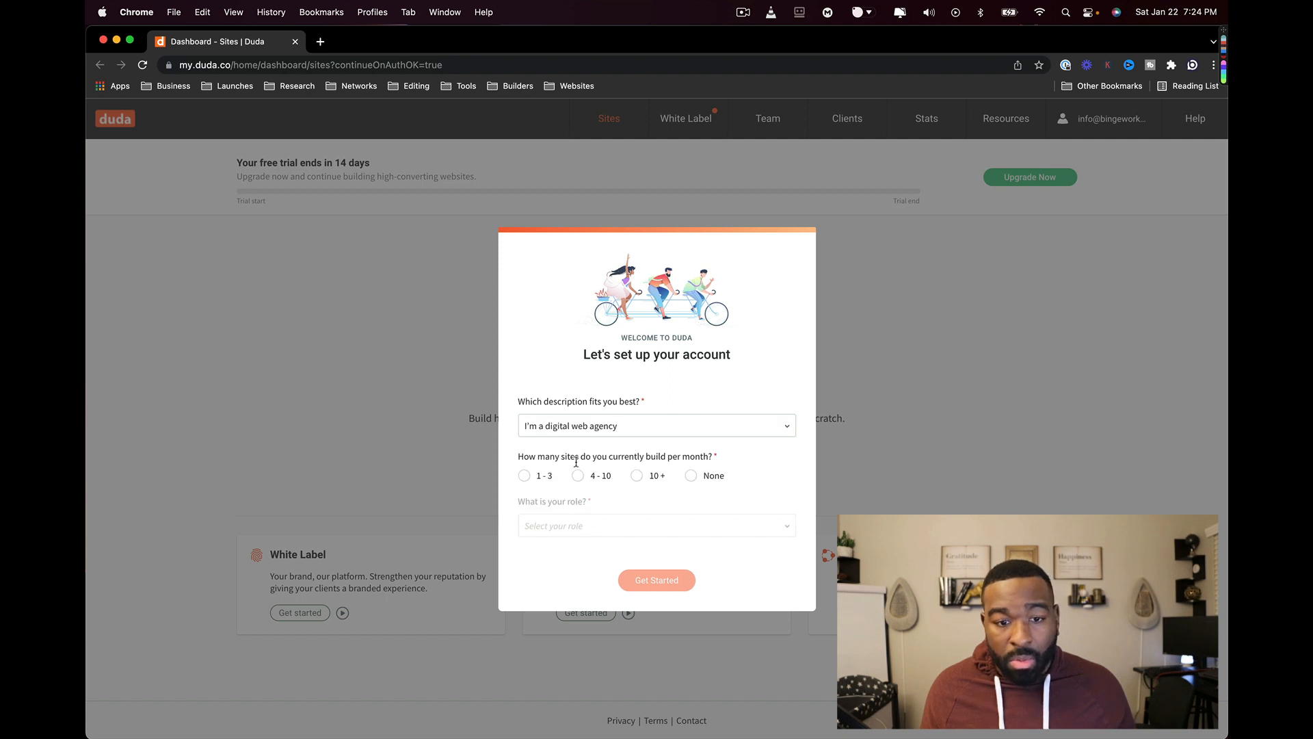
{"action": "left_click", "coordinate": [538, 477]}
{"action": "left_click", "coordinate": [644, 526]}
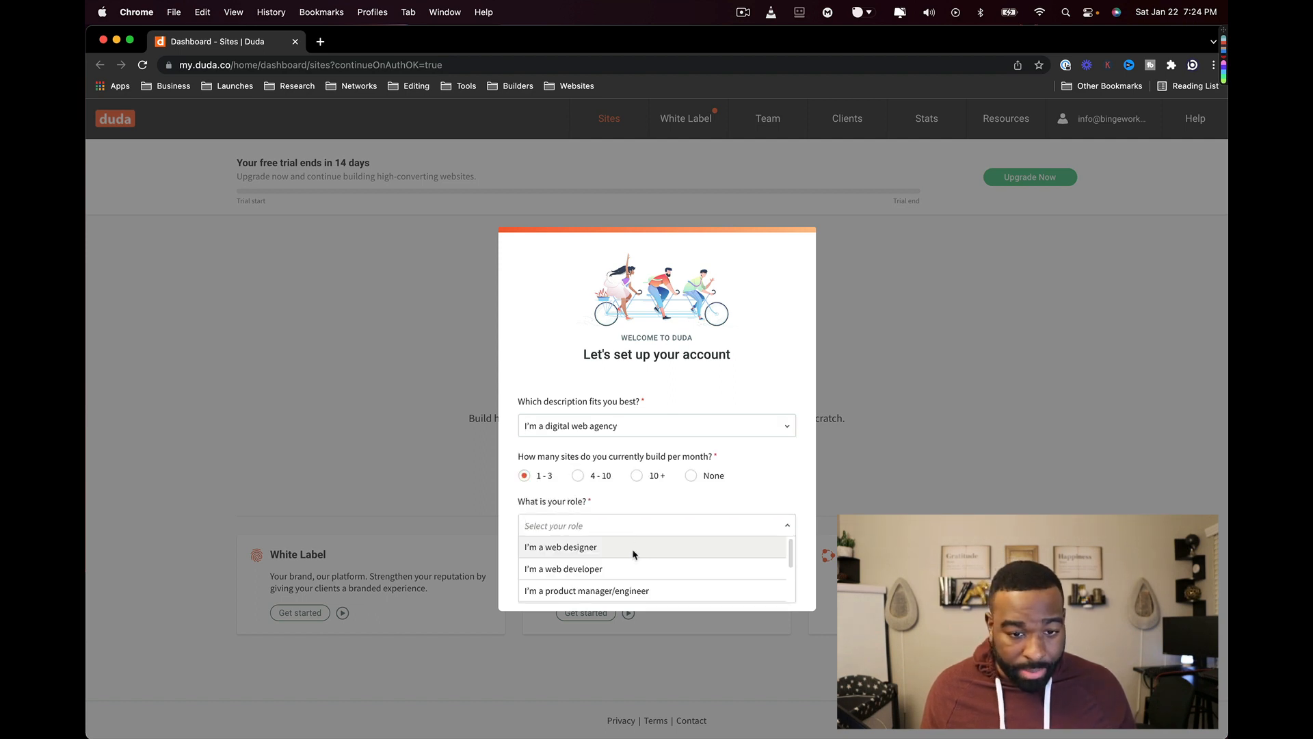
- Change answers to business website, no client sites, both designer and developer, and submit
{"action": "left_click", "coordinate": [608, 427]}
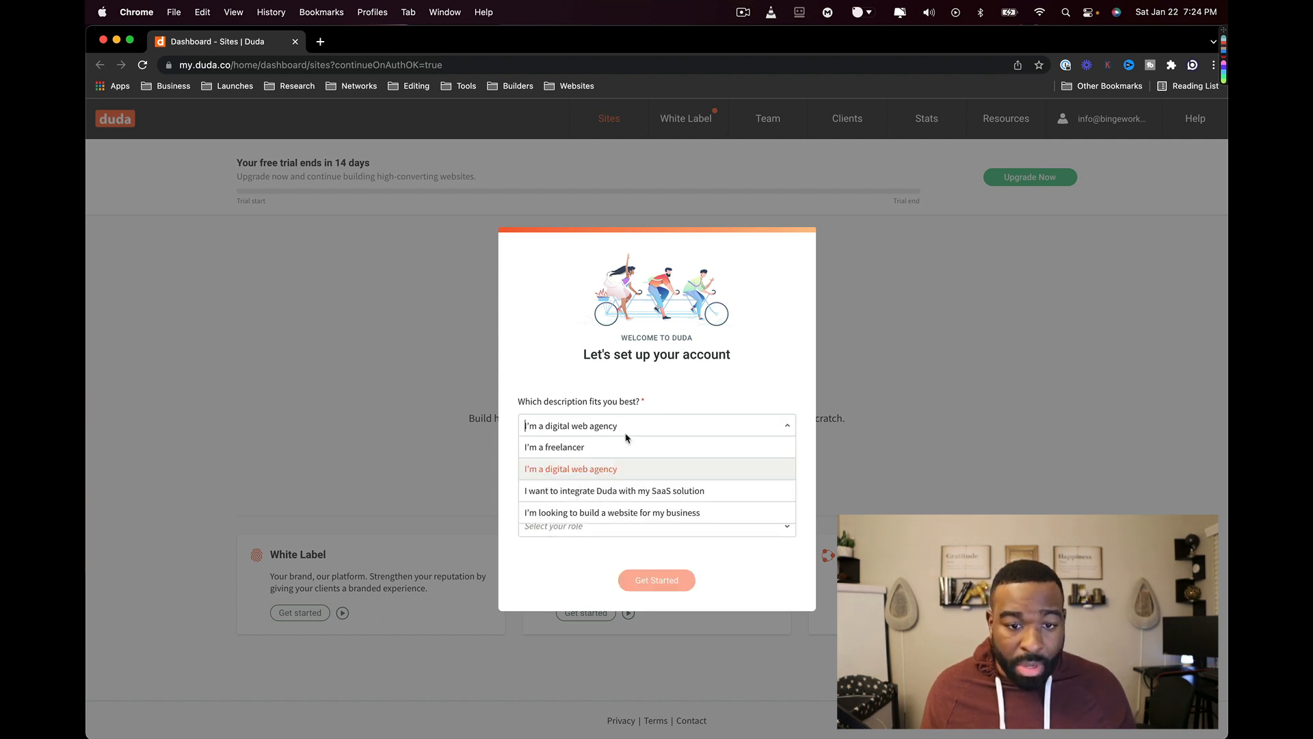
{"action": "left_click", "coordinate": [600, 514]}
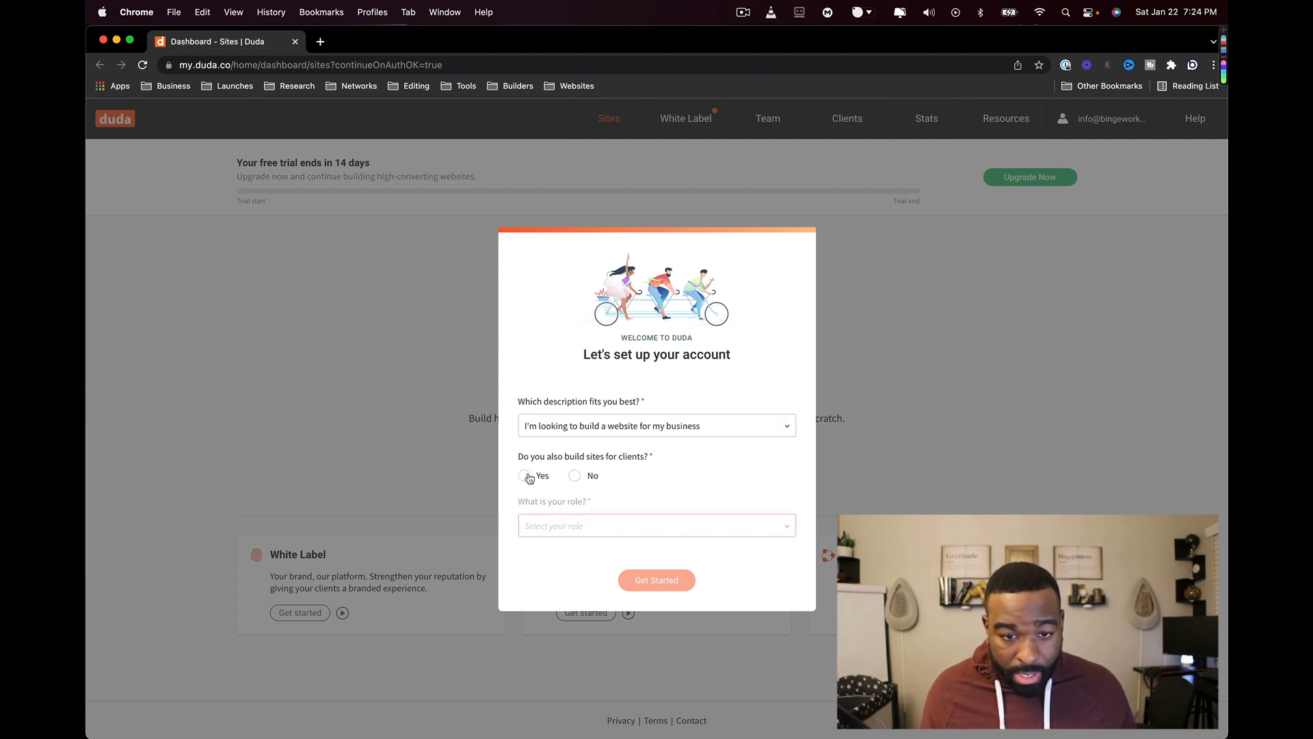
{"action": "left_click", "coordinate": [582, 480]}
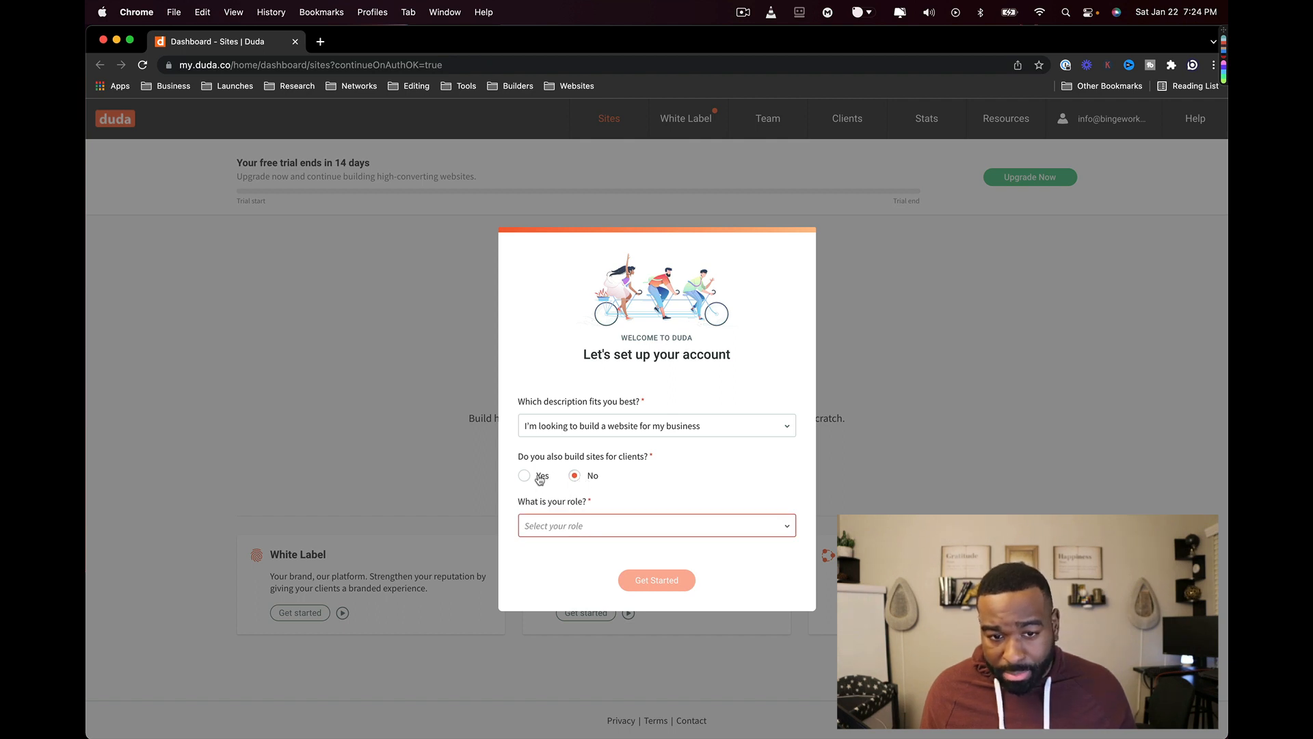
{"action": "left_click", "coordinate": [614, 525]}
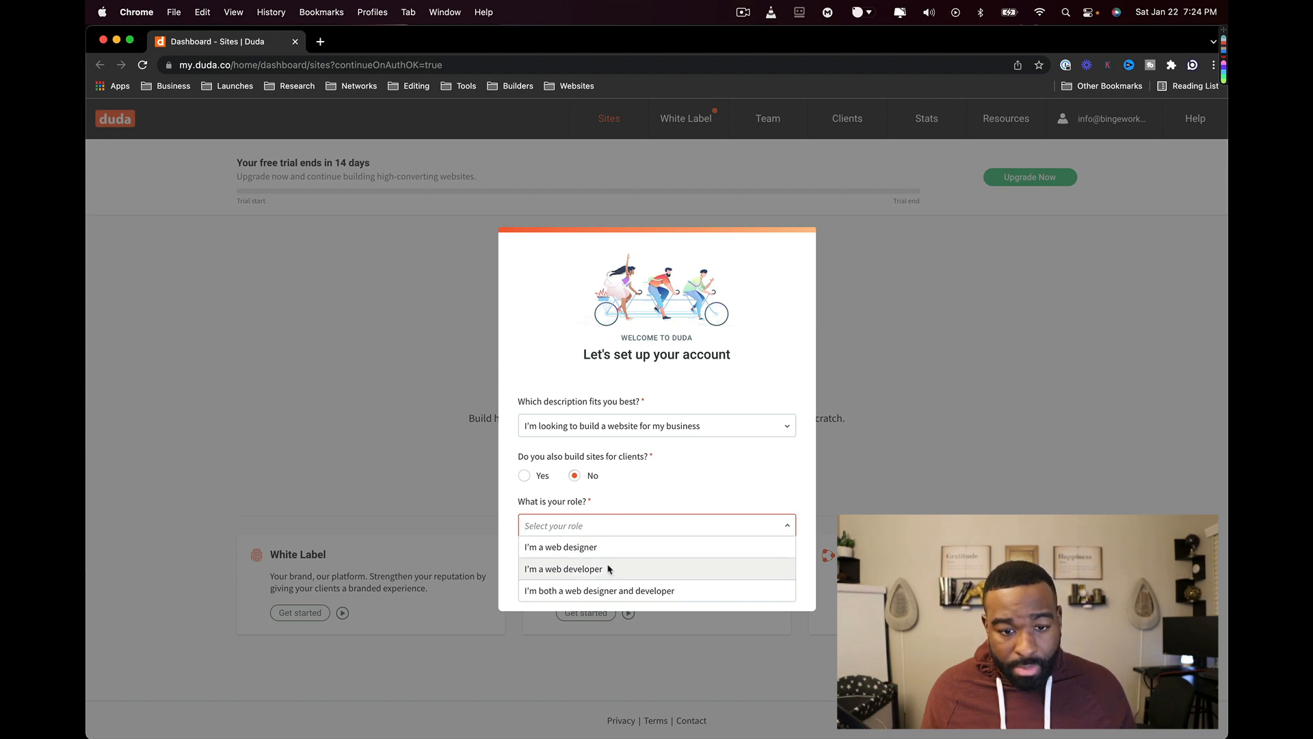
{"action": "left_click", "coordinate": [602, 590]}
{"action": "left_click", "coordinate": [651, 586]}
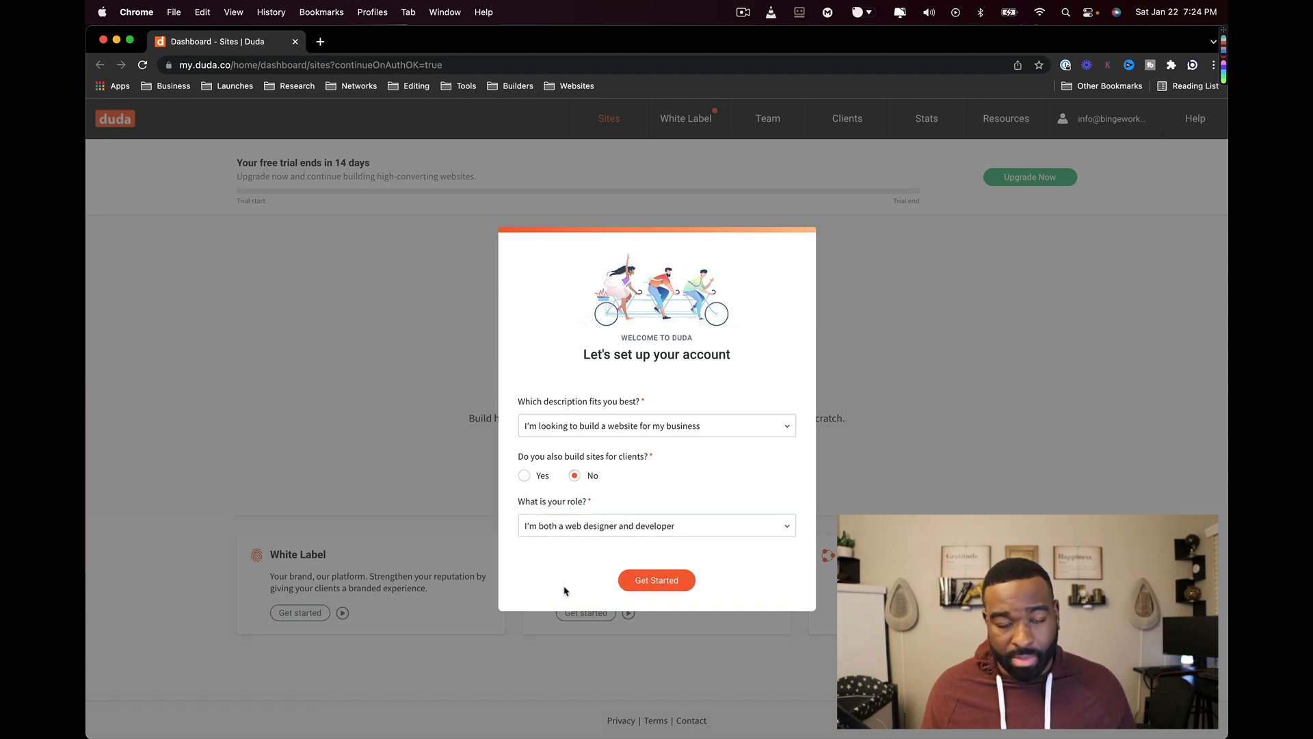
{"action": "left_click", "coordinate": [650, 456]}
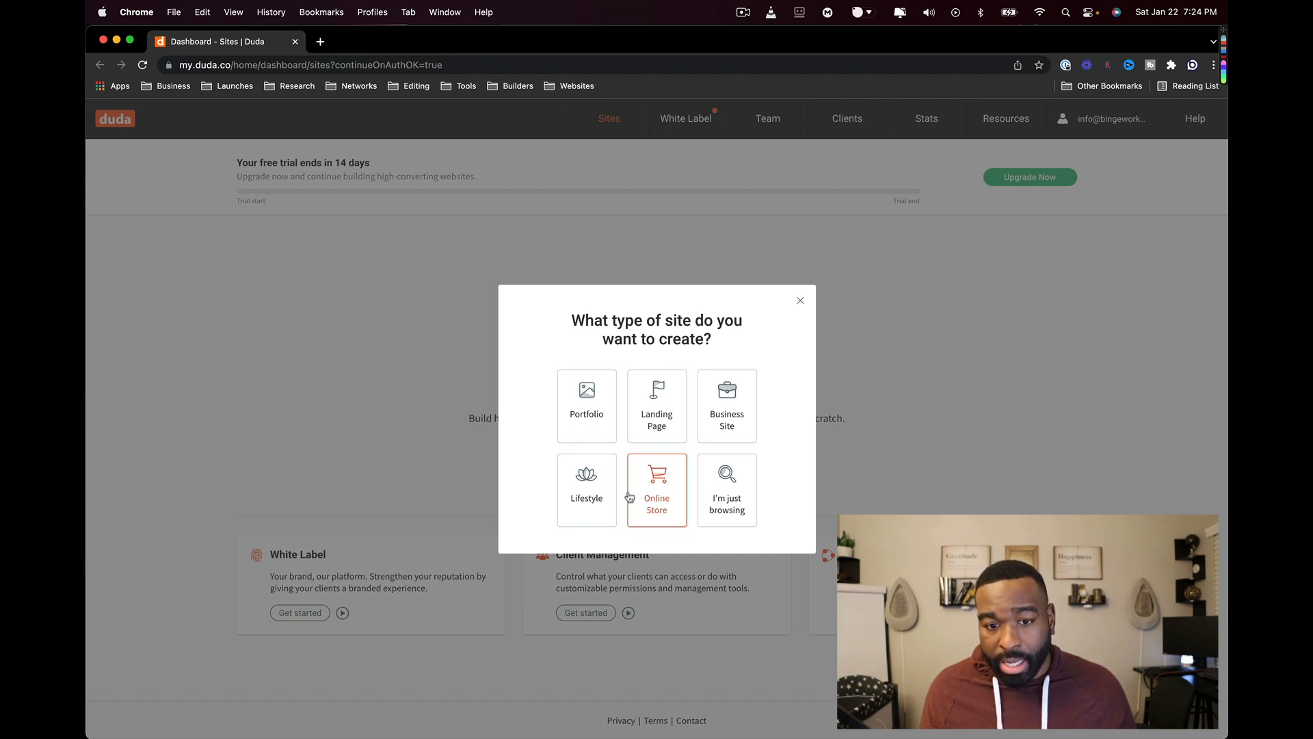
- Choose a business site and start building from the Gardener template
{"action": "left_click", "coordinate": [733, 415]}
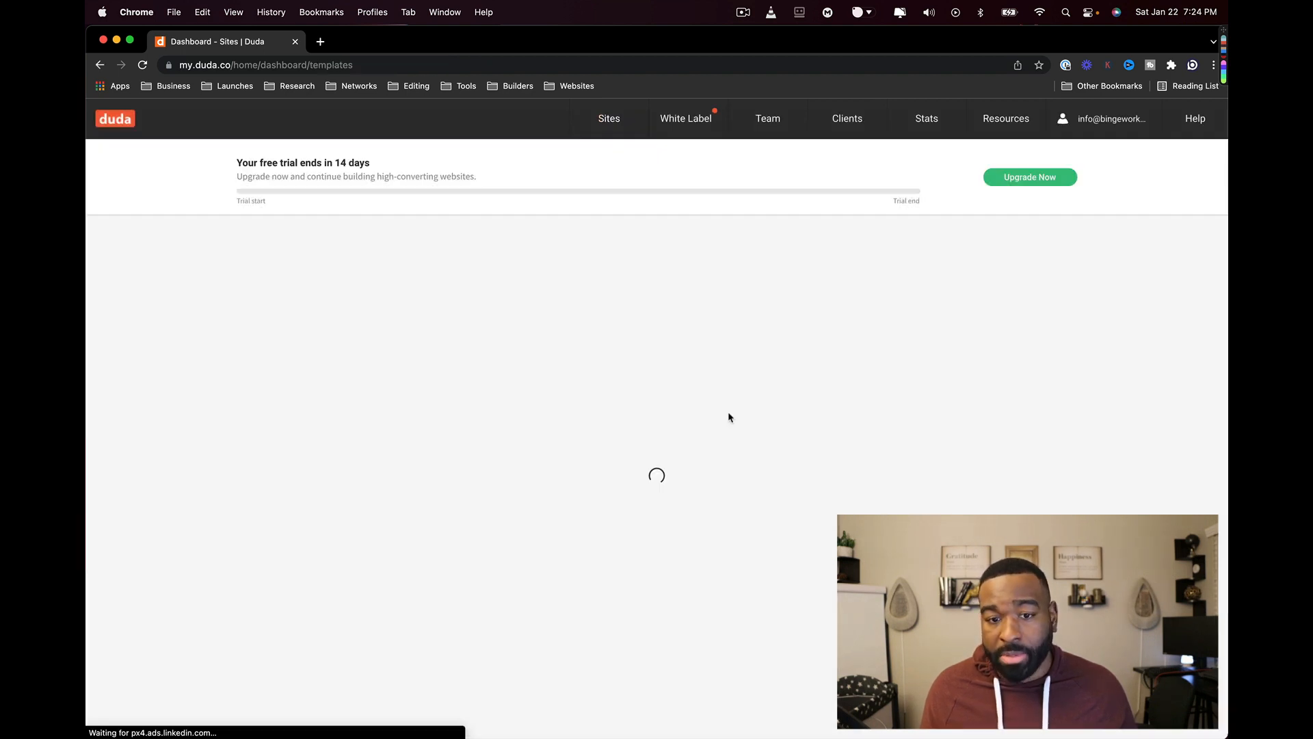
{"action": "scroll", "coordinate": [407, 520], "scroll_direction": "down", "scroll_amount": 3}
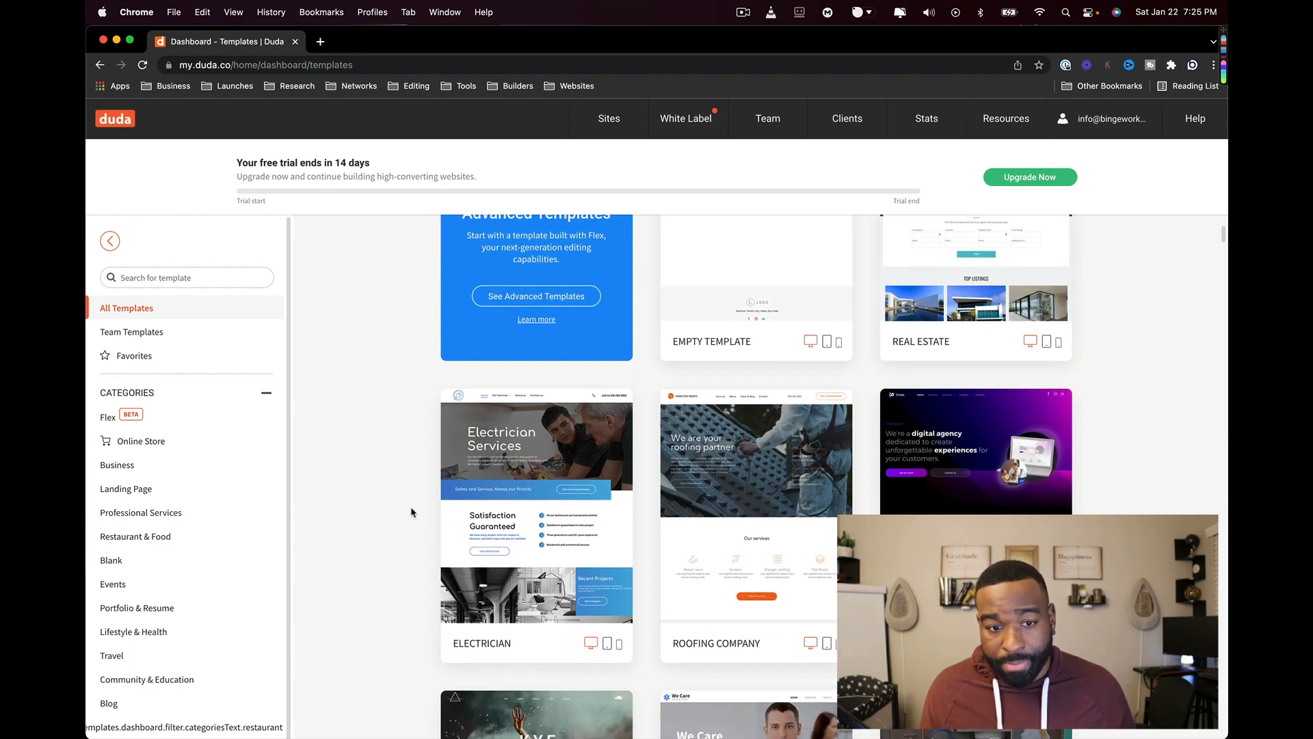
{"action": "scroll", "coordinate": [411, 512], "scroll_direction": "down", "scroll_amount": 3}
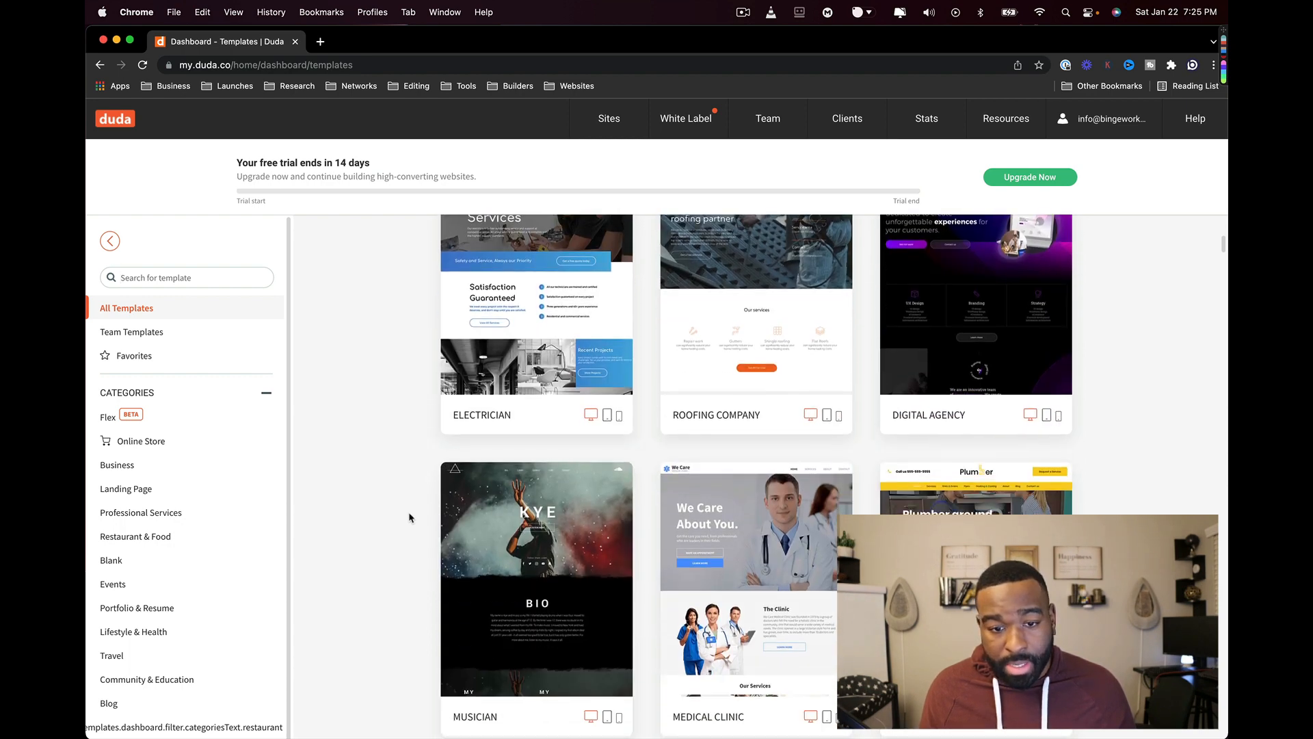
{"action": "scroll", "coordinate": [409, 518], "scroll_direction": "down", "scroll_amount": 2}
{"action": "scroll", "coordinate": [409, 518], "scroll_direction": "down", "scroll_amount": 4}
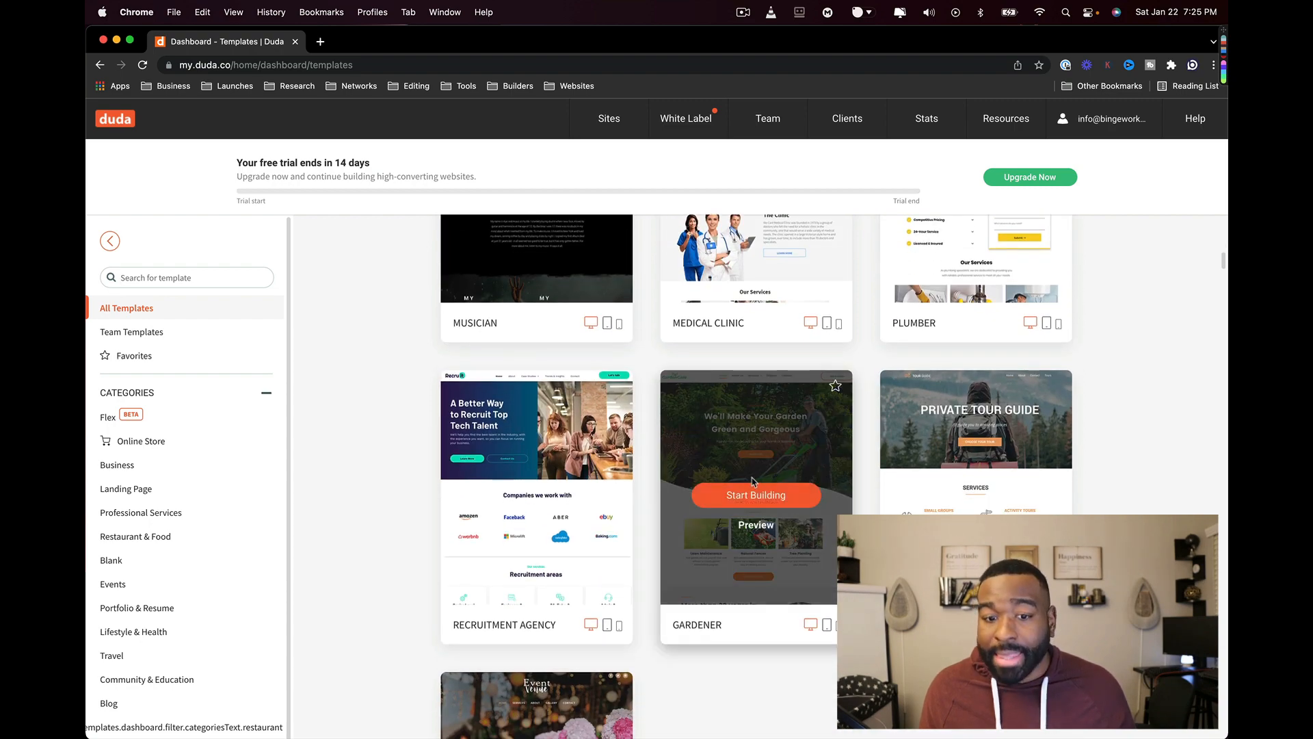
{"action": "left_click", "coordinate": [755, 490]}
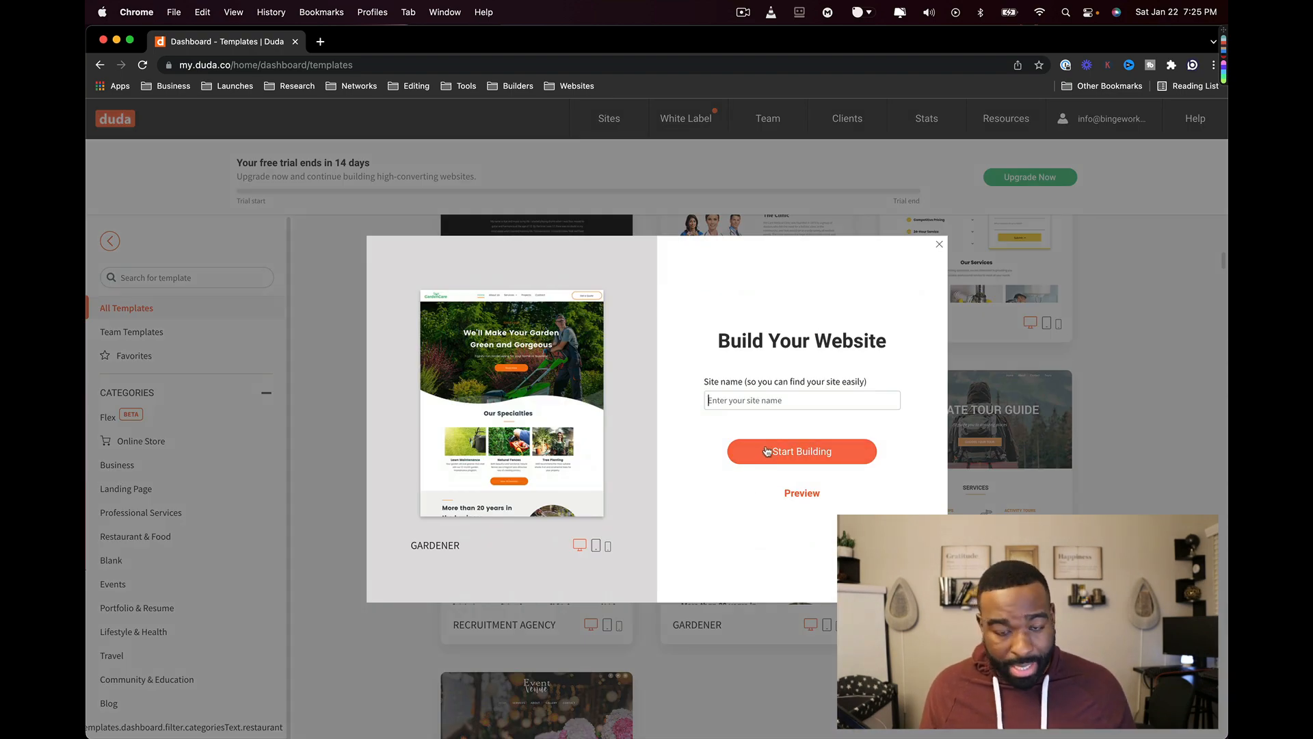
- Name the site 'Phoenix Gardening', correcting the misspelling, and create it
{"action": "type", "text": "Phoenix Gradening"}
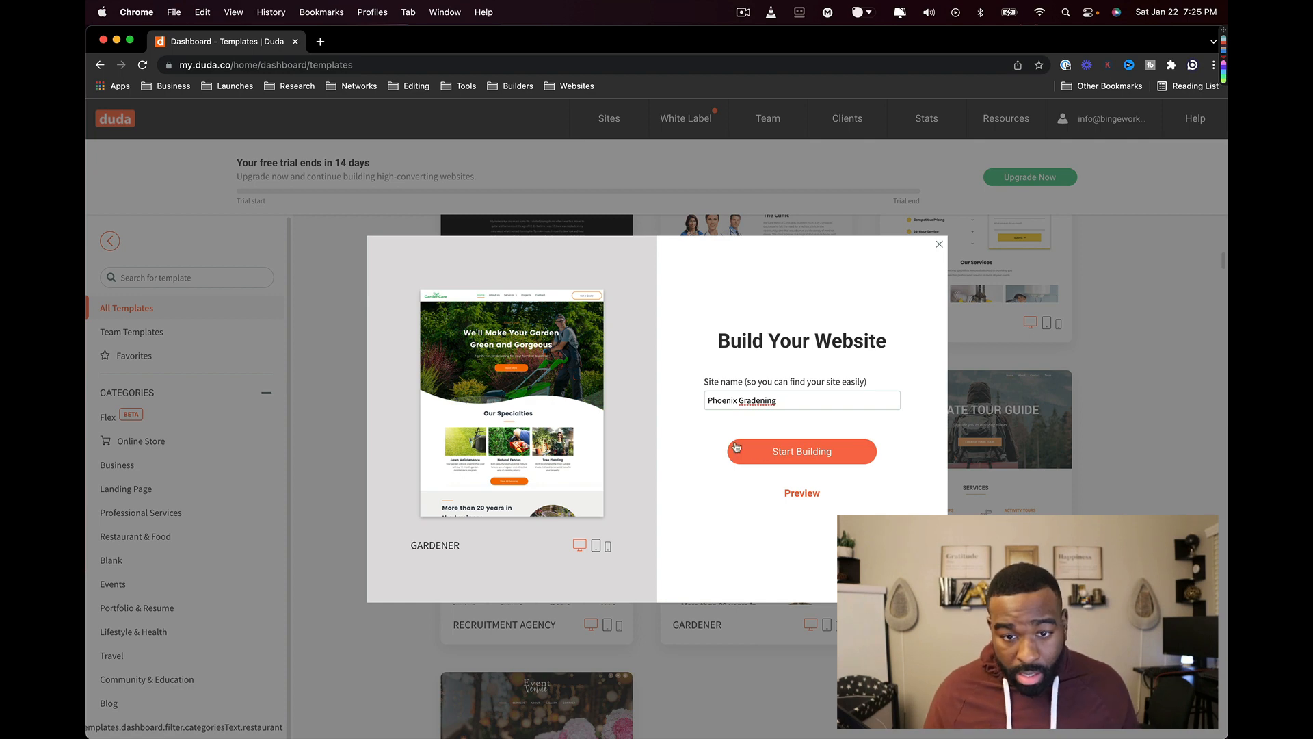
{"action": "right_click", "coordinate": [756, 404]}
{"action": "left_click", "coordinate": [745, 404]}
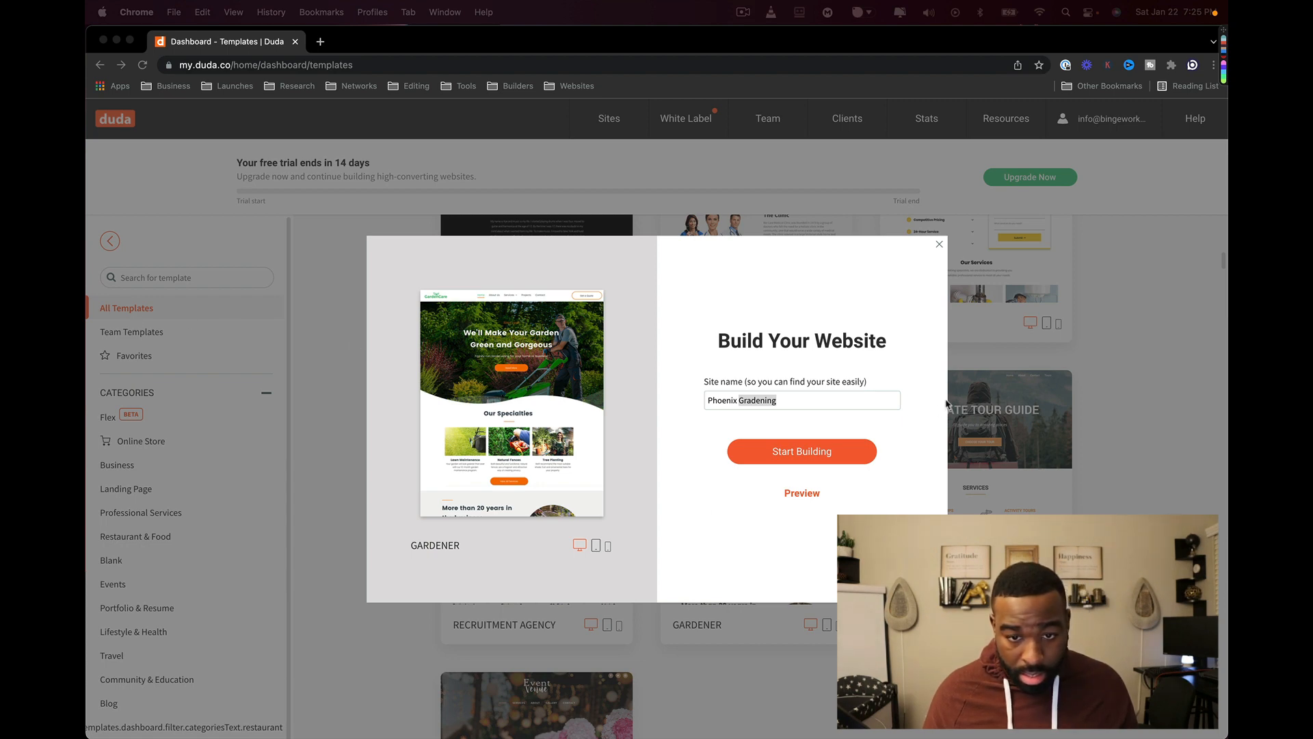
{"action": "left_click", "coordinate": [923, 406]}
{"action": "type", "text": "Gardening"}
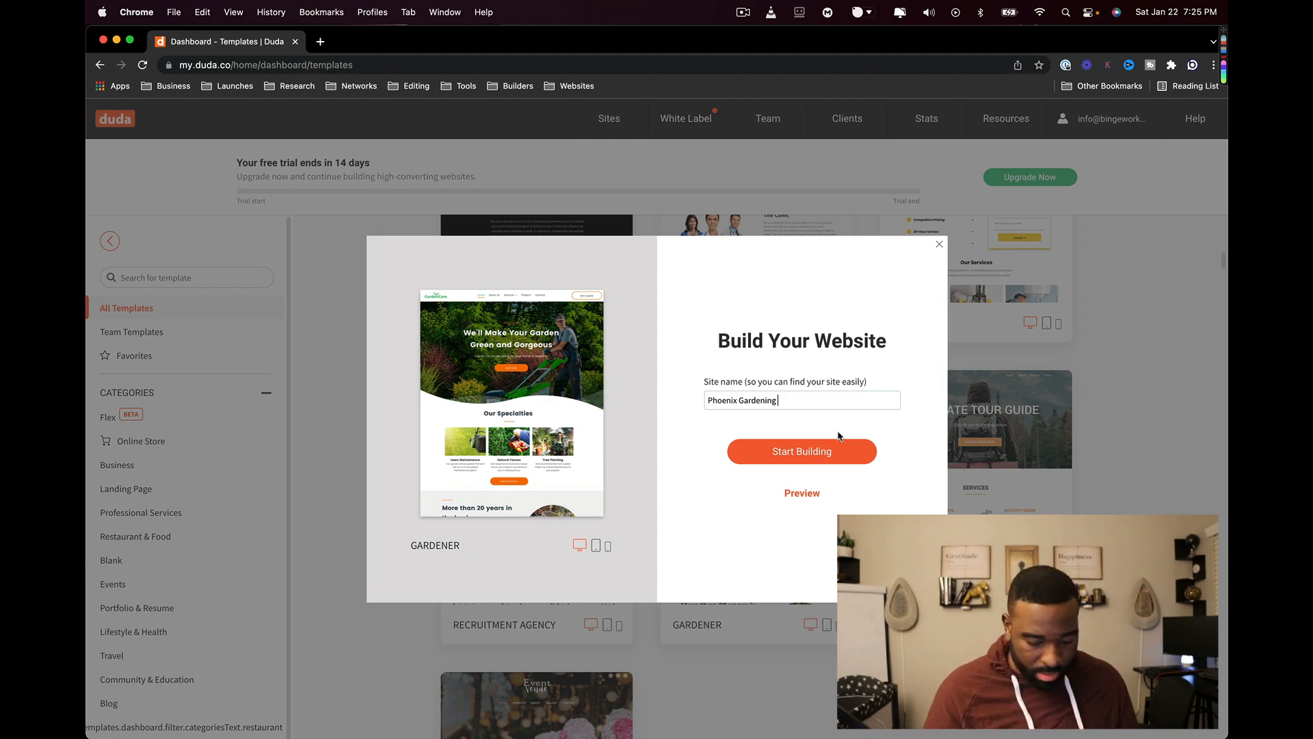
{"action": "left_click", "coordinate": [834, 452]}
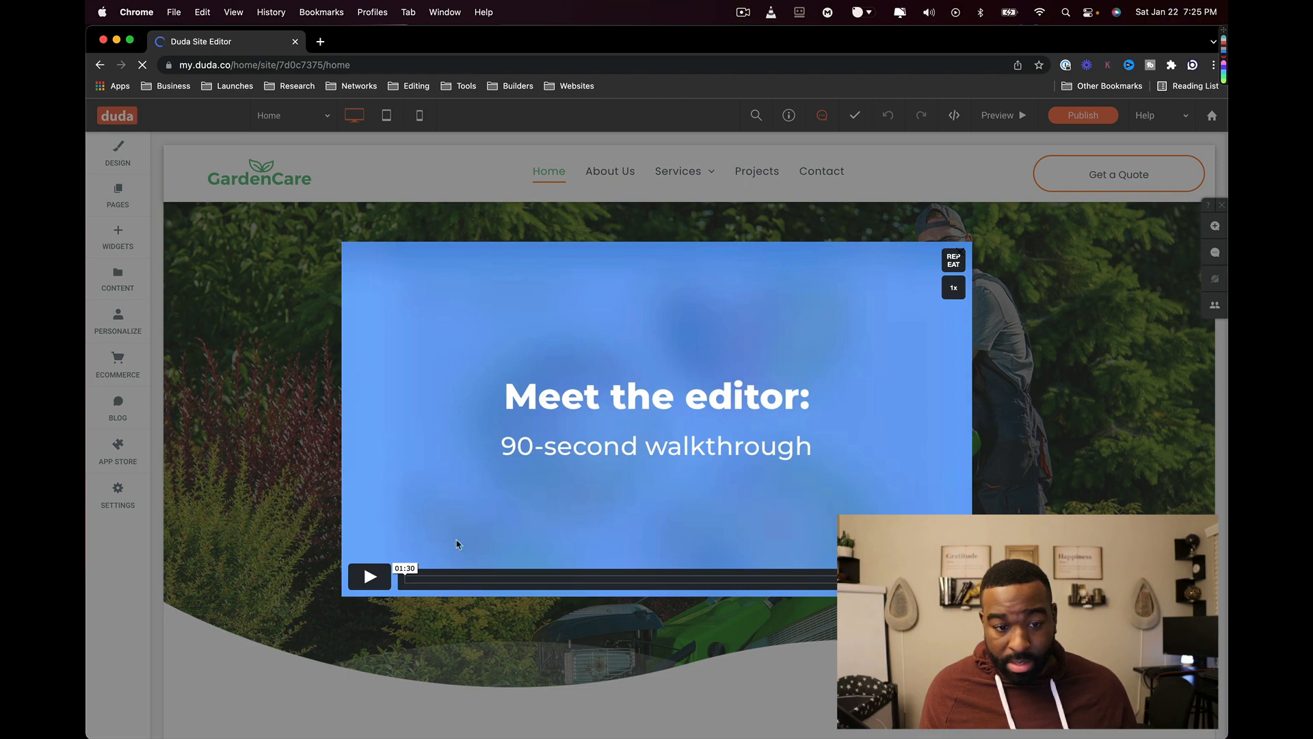
- Close the 'Meet the editor' video and review the hero row's background and animation settings
{"action": "left_click", "coordinate": [1019, 394]}
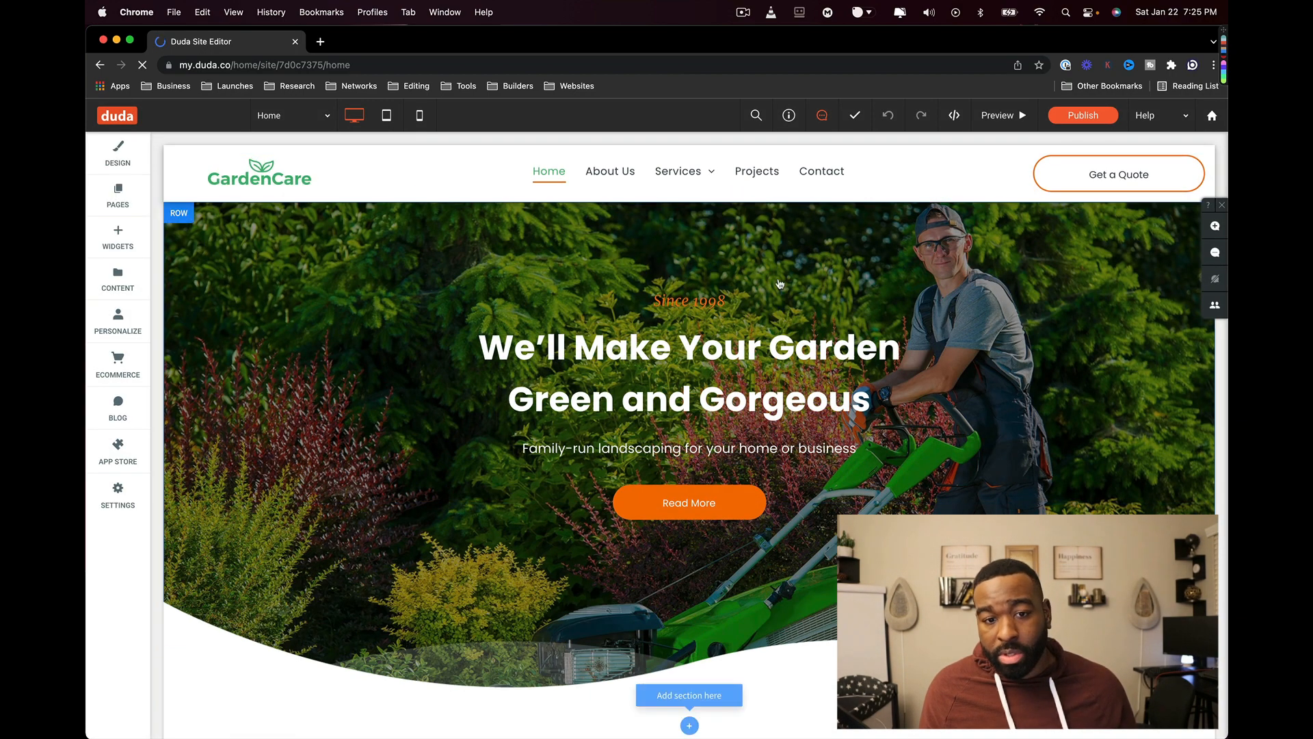
{"action": "left_click", "coordinate": [285, 256]}
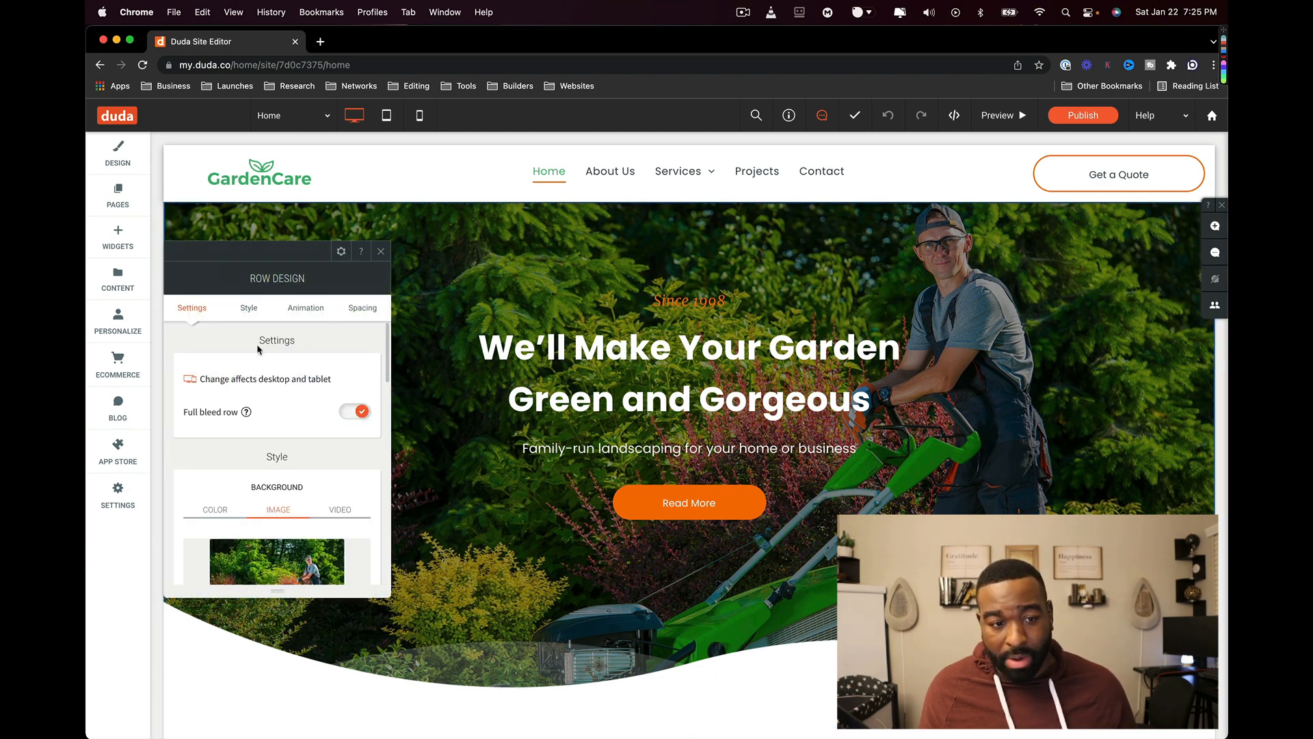
{"action": "scroll", "coordinate": [273, 312], "scroll_direction": "down", "scroll_amount": 1}
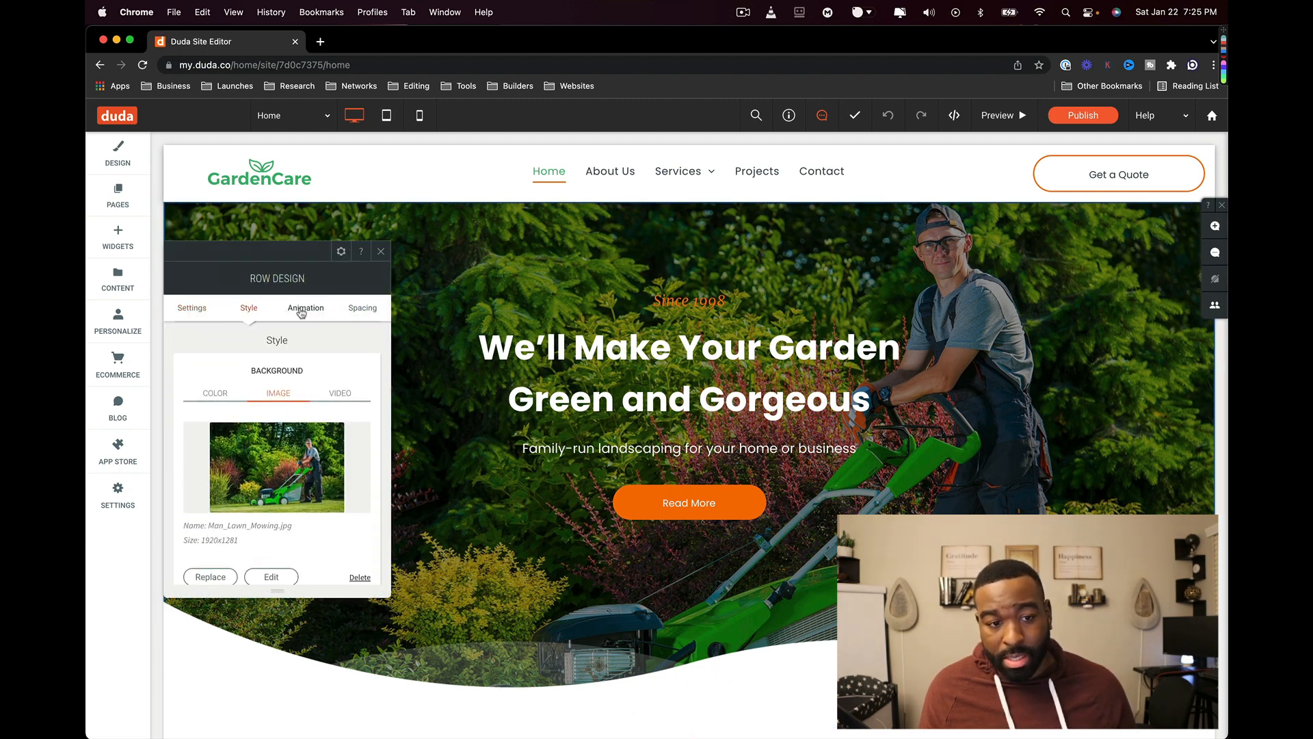
{"action": "left_click", "coordinate": [303, 310]}
{"action": "left_click", "coordinate": [354, 310]}
{"action": "left_click", "coordinate": [195, 310]}
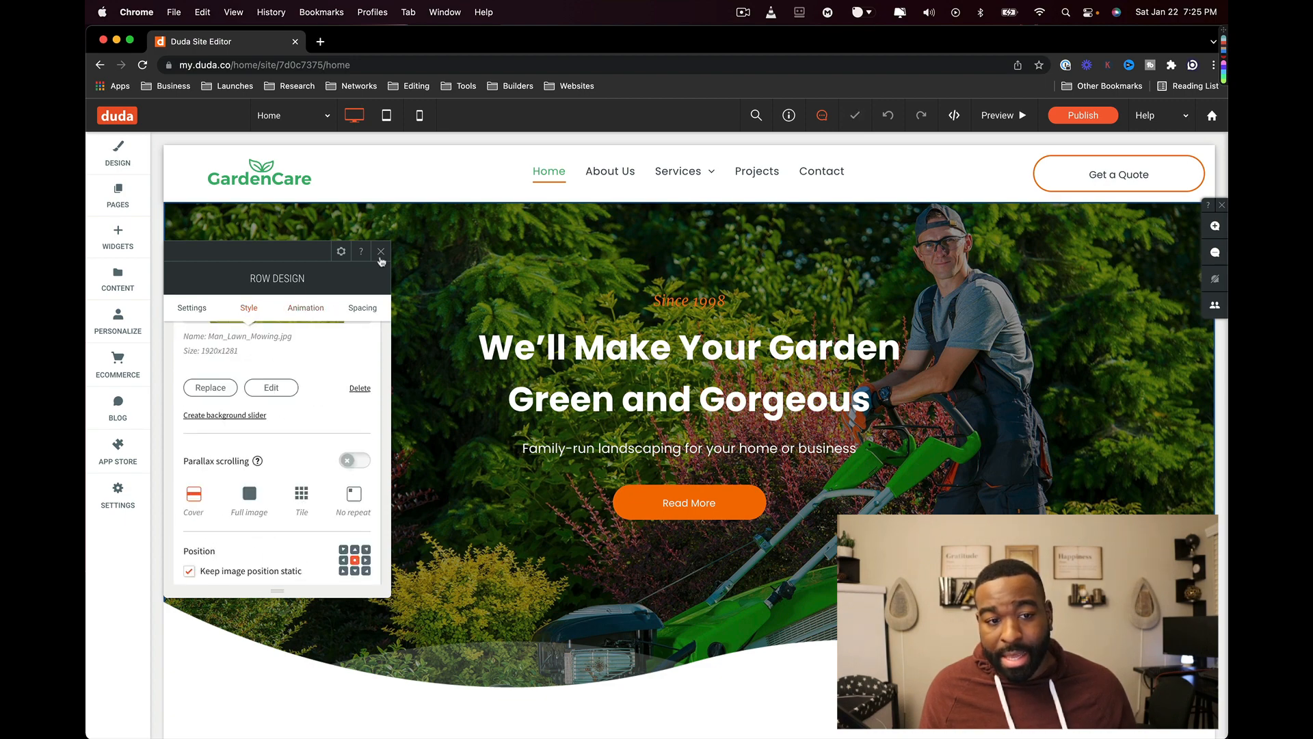
{"action": "left_click", "coordinate": [249, 671]}
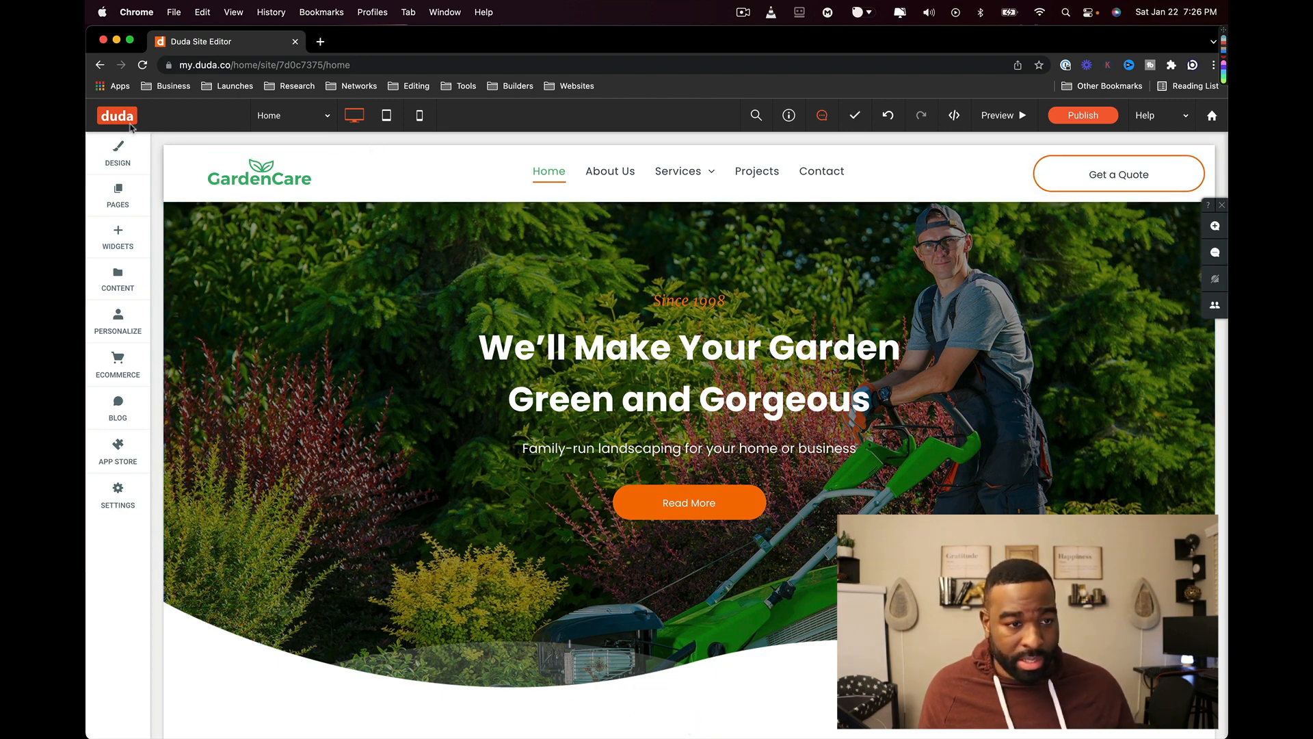
{"action": "left_click", "coordinate": [286, 114]}
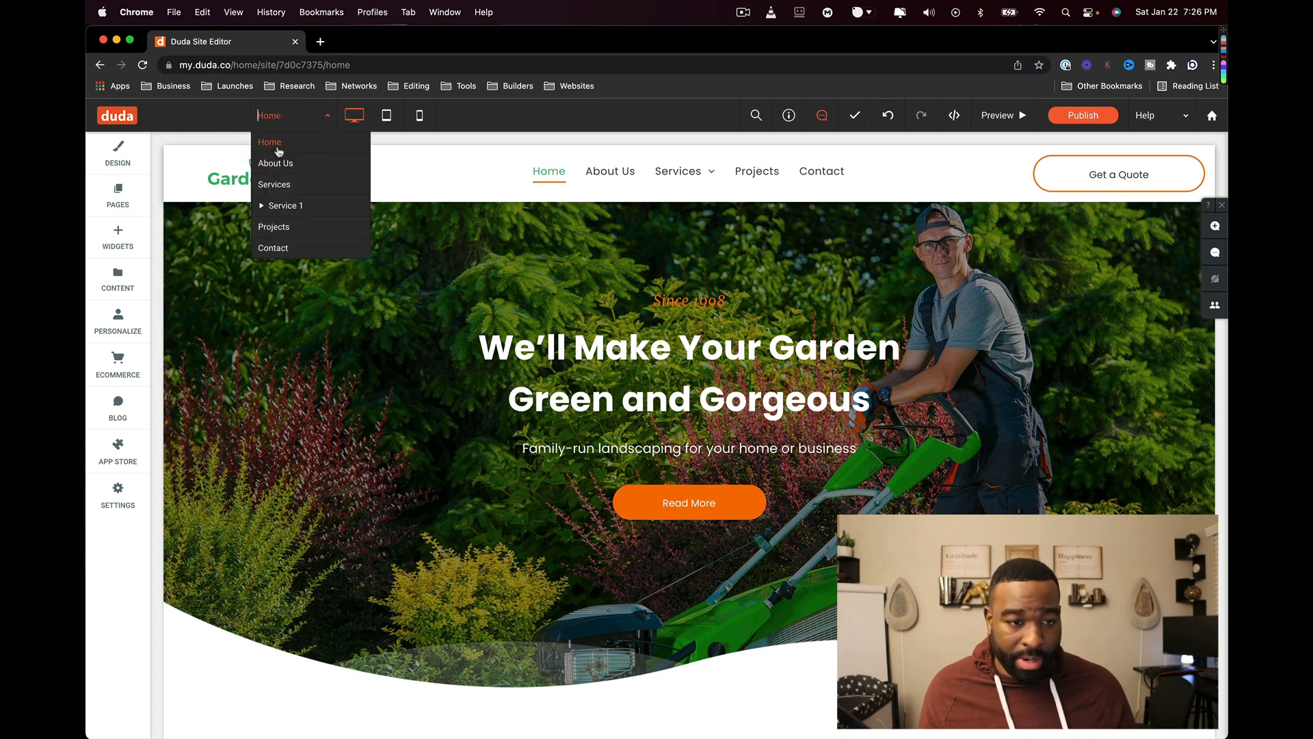
{"action": "left_click", "coordinate": [270, 206]}
{"action": "left_click", "coordinate": [284, 114]}
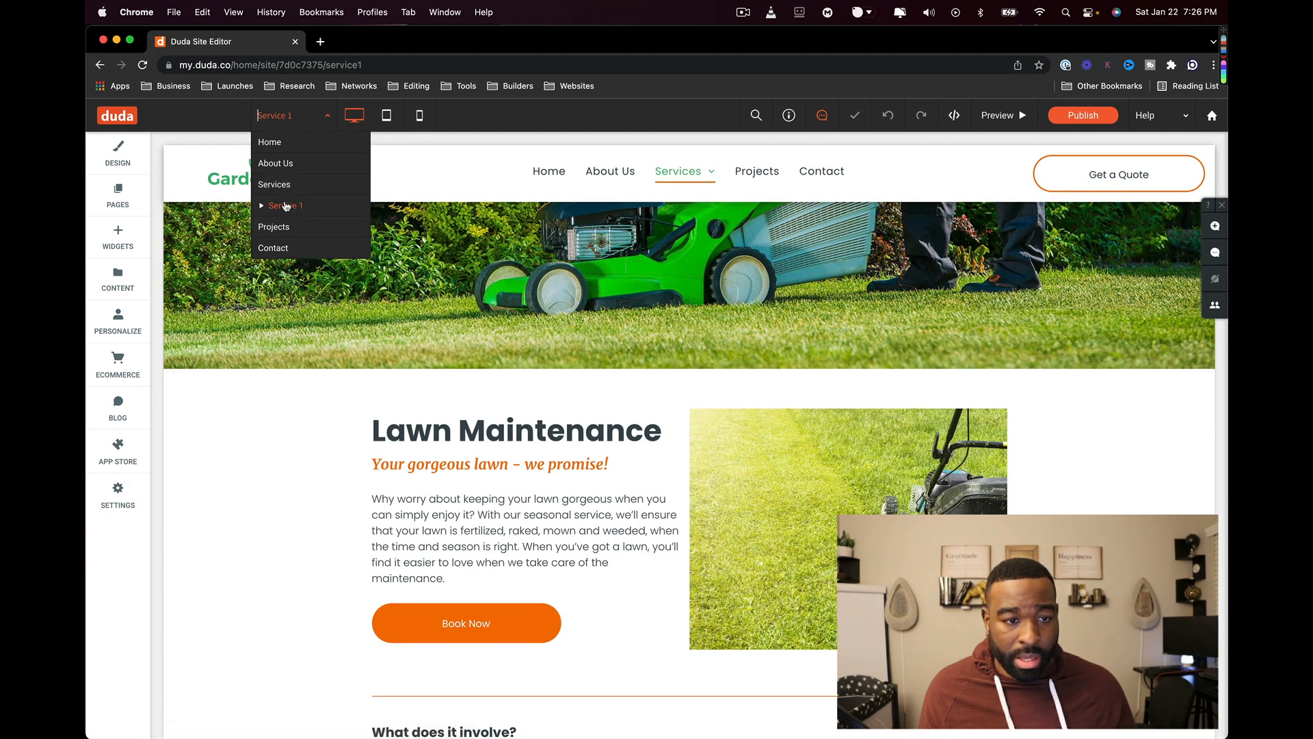
{"action": "left_click", "coordinate": [274, 205]}
{"action": "left_click", "coordinate": [285, 113]}
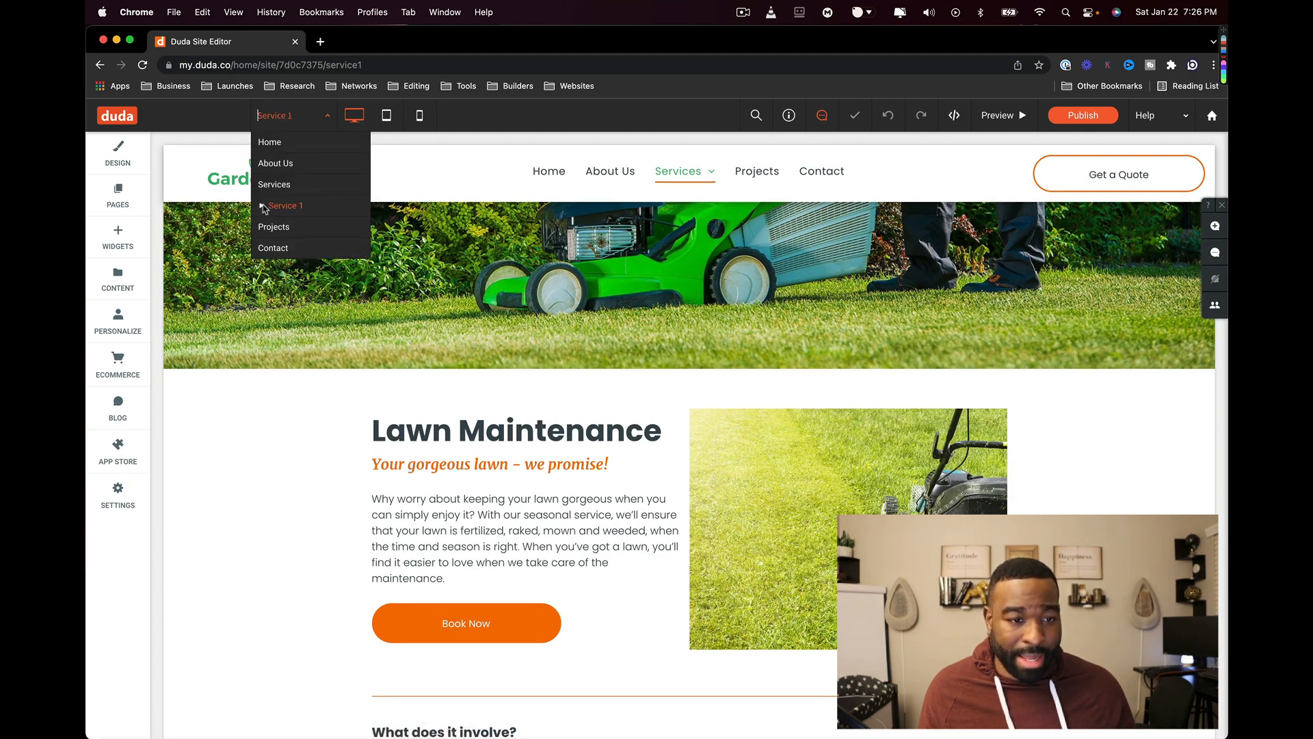
{"action": "left_click", "coordinate": [278, 148]}
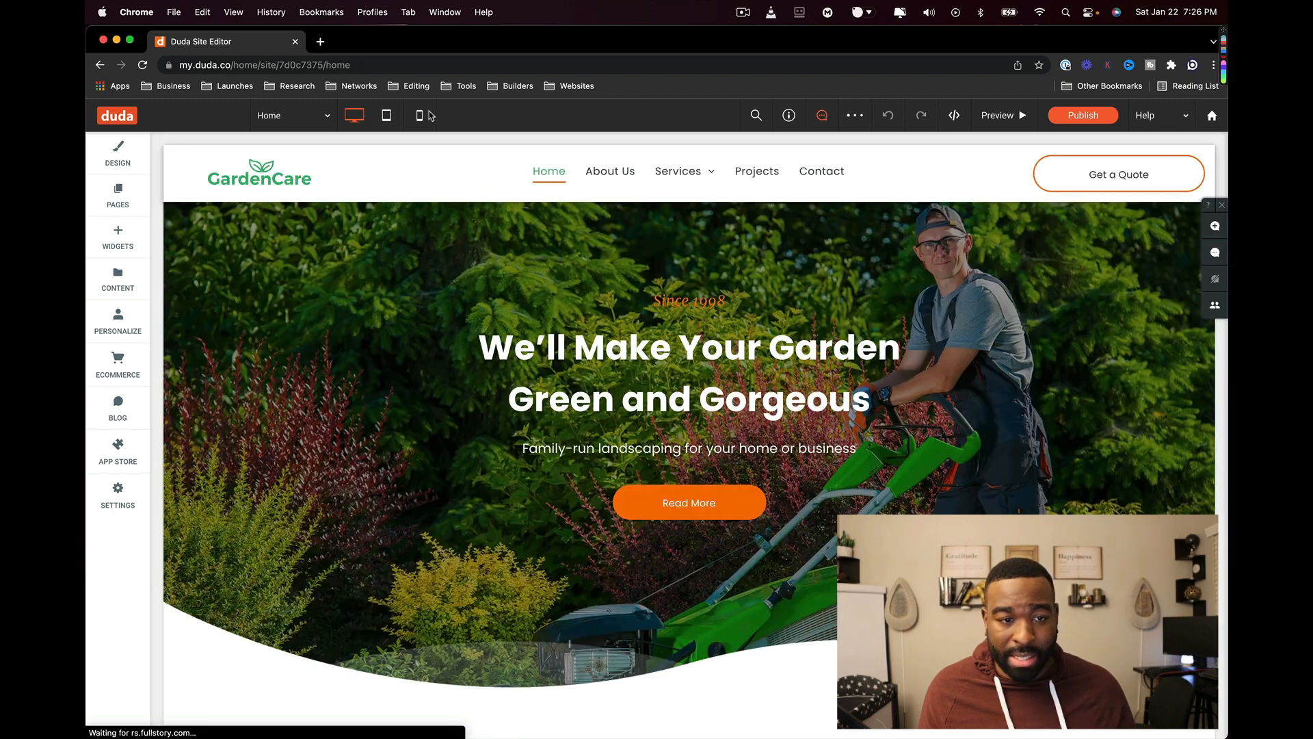
{"action": "left_click", "coordinate": [387, 116]}
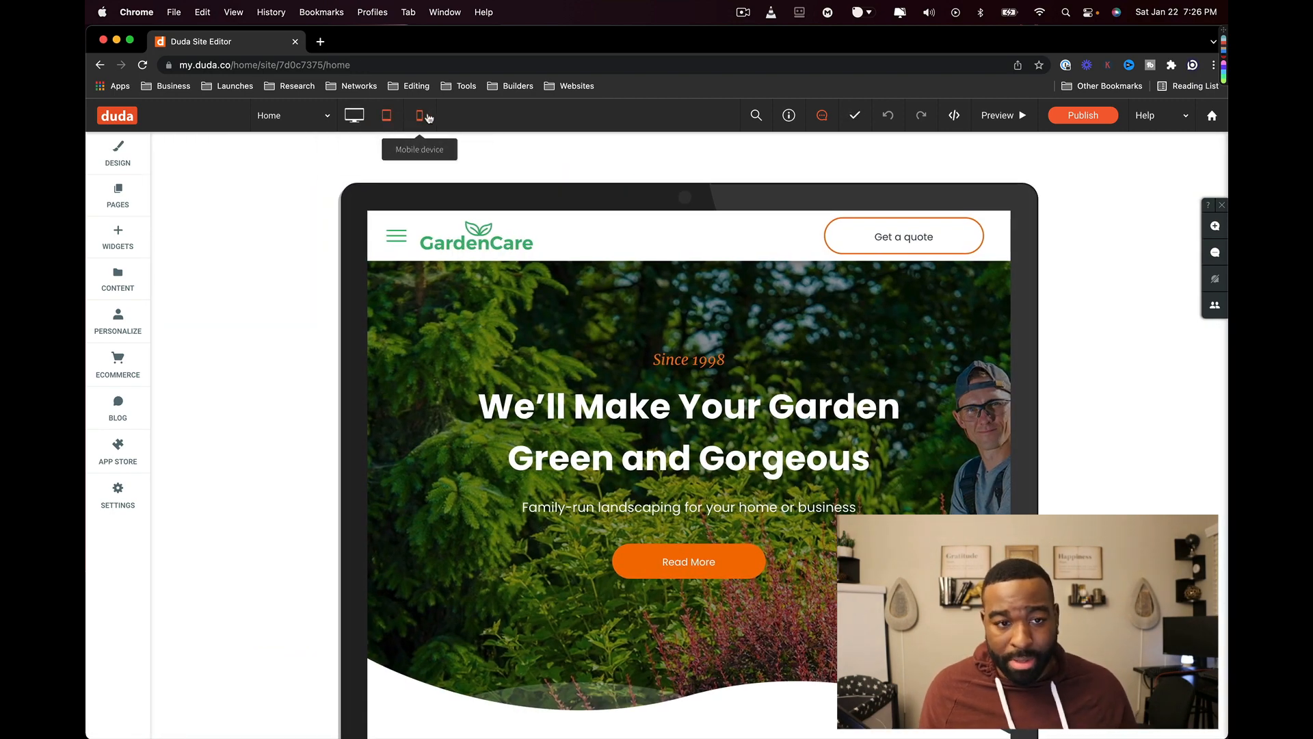
{"action": "left_click", "coordinate": [425, 117]}
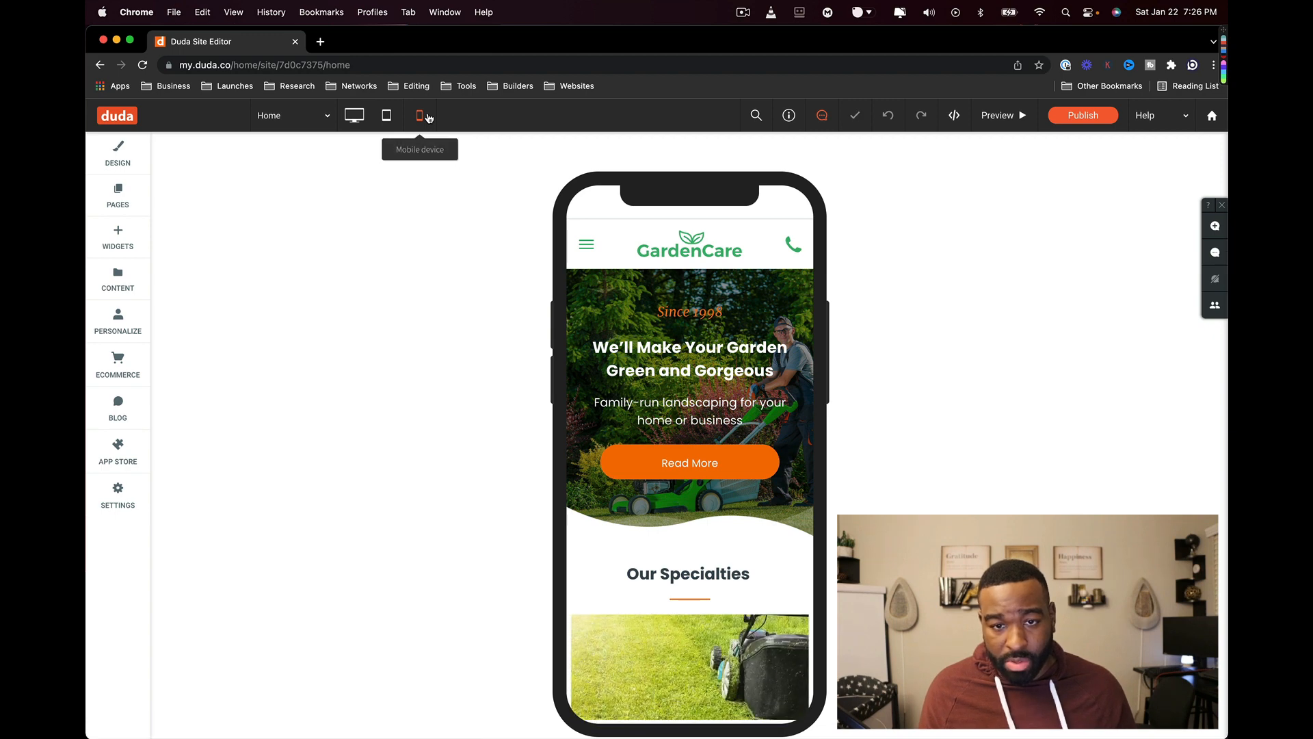
{"action": "left_click", "coordinate": [355, 117]}
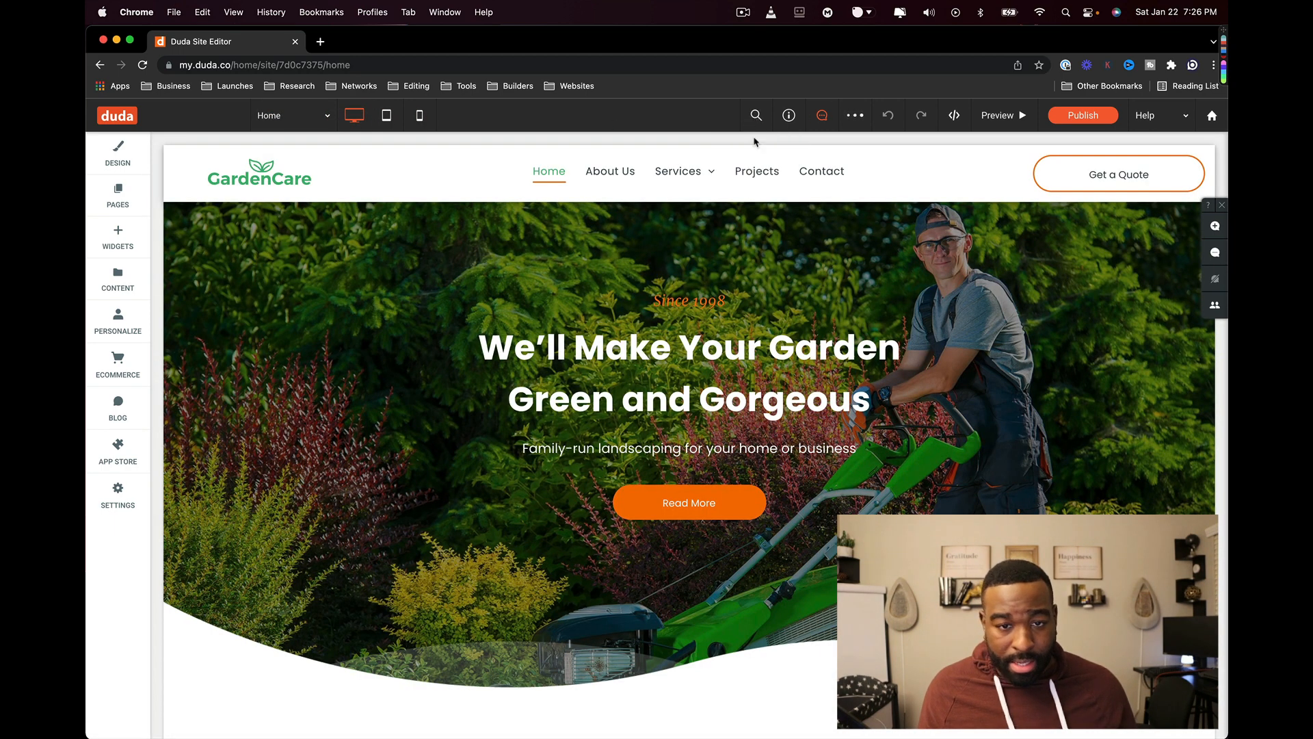
{"action": "left_click", "coordinate": [756, 117]}
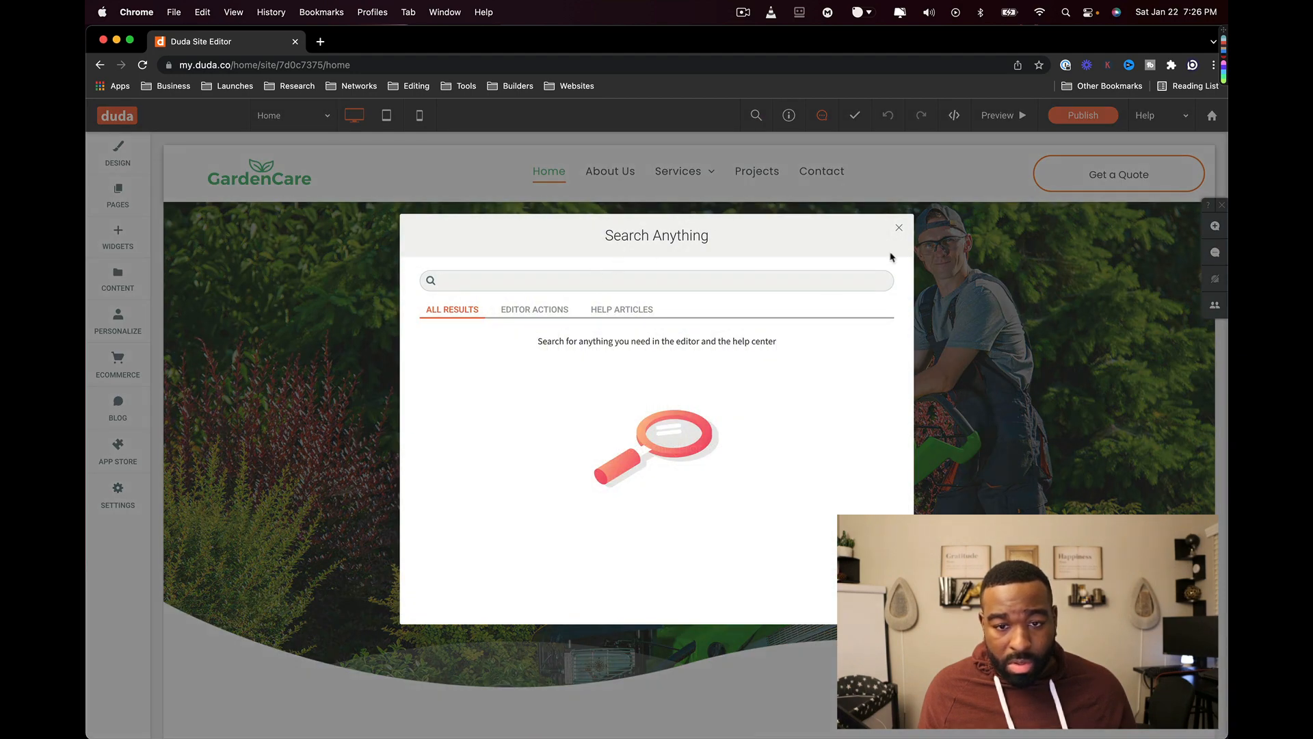
{"action": "left_click", "coordinate": [896, 227]}
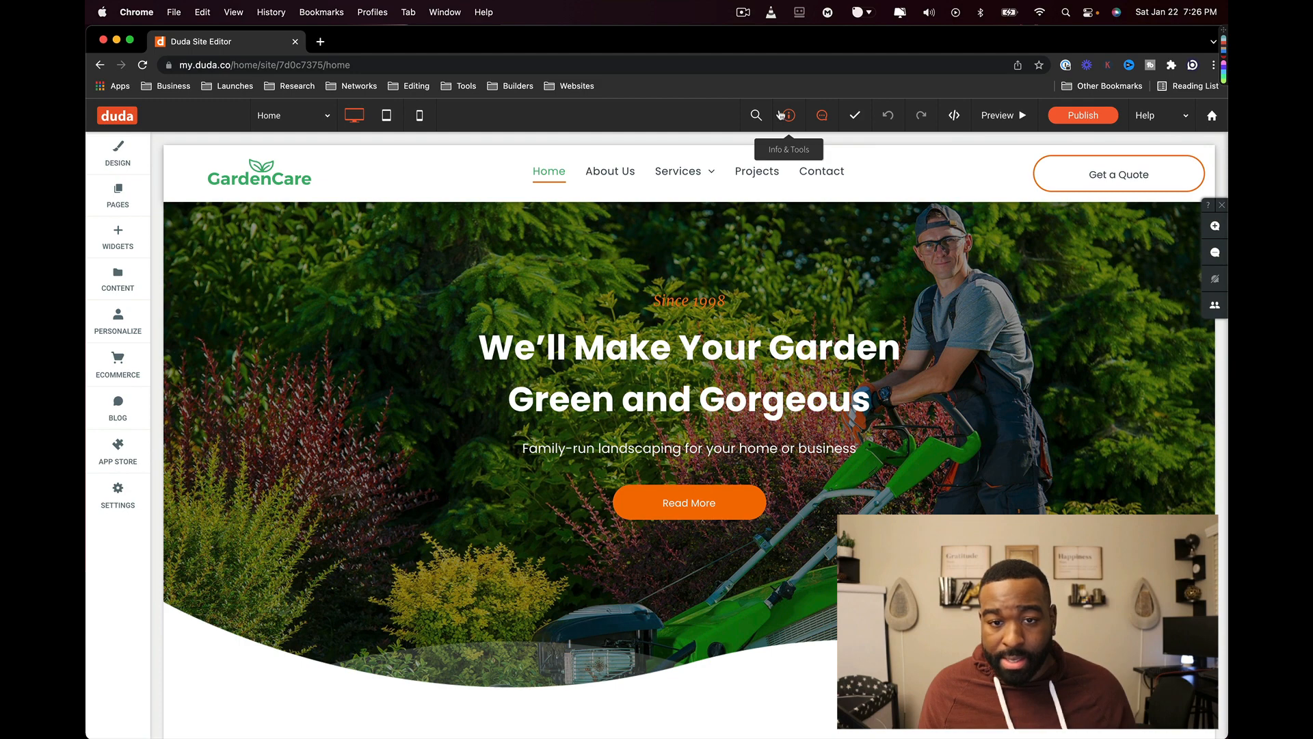
- Copy the site's preview link and try its desktop-only and mobile-only modes
{"action": "left_click", "coordinate": [780, 115]}
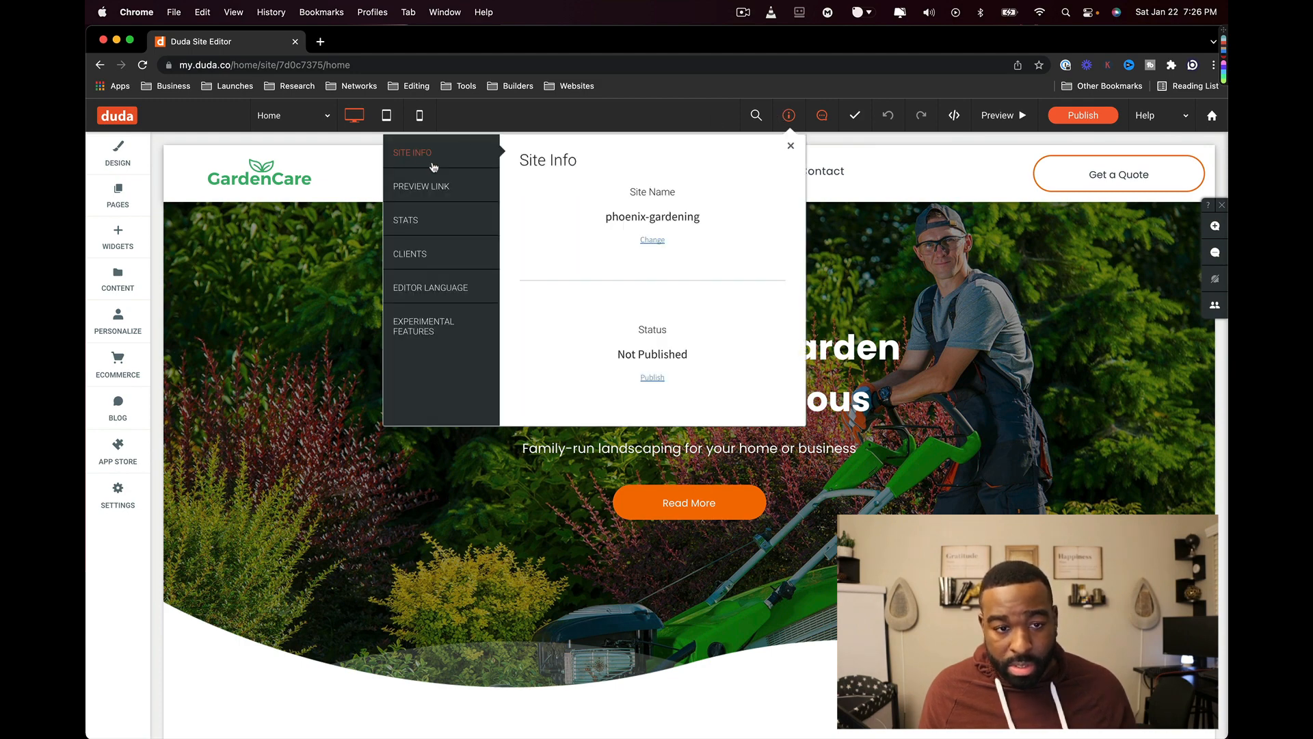
{"action": "left_click", "coordinate": [429, 186]}
{"action": "left_click", "coordinate": [758, 234]}
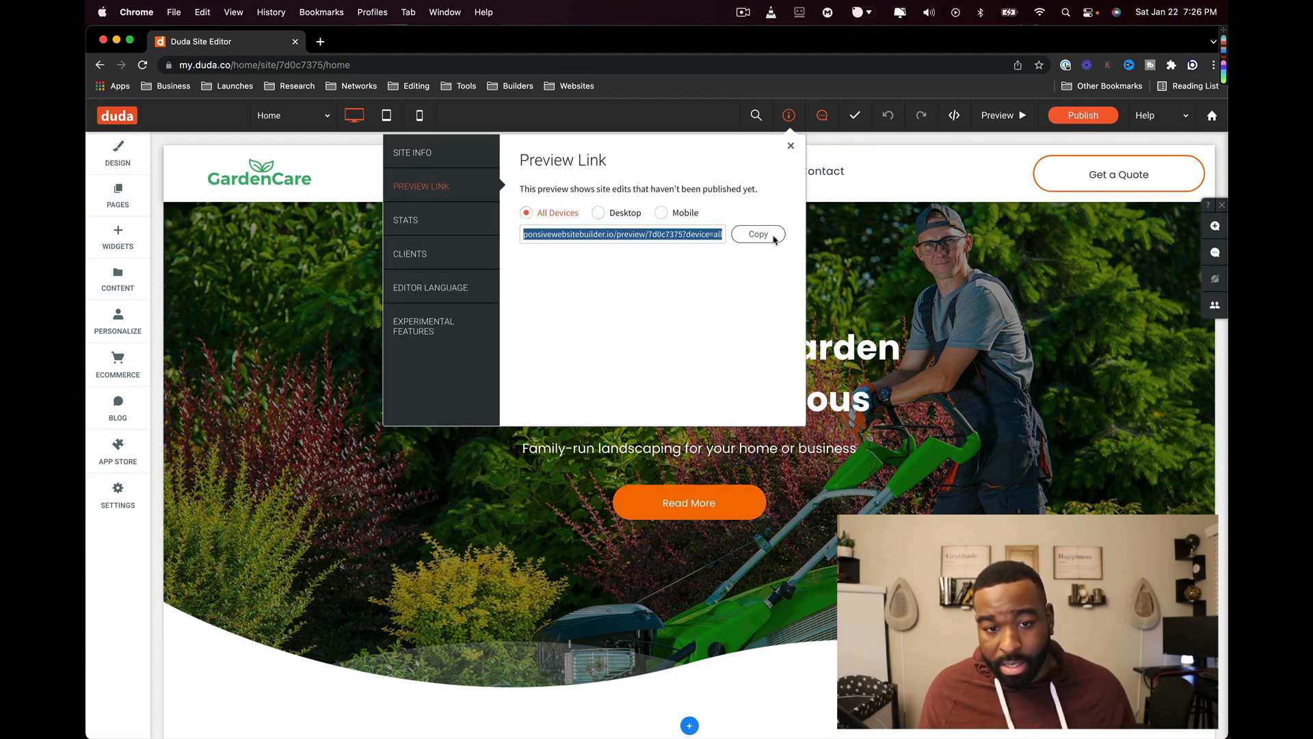
{"action": "left_click", "coordinate": [599, 213]}
{"action": "left_click", "coordinate": [661, 213]}
- View site stats and client assignment options, then return to the editor
{"action": "left_click", "coordinate": [458, 228]}
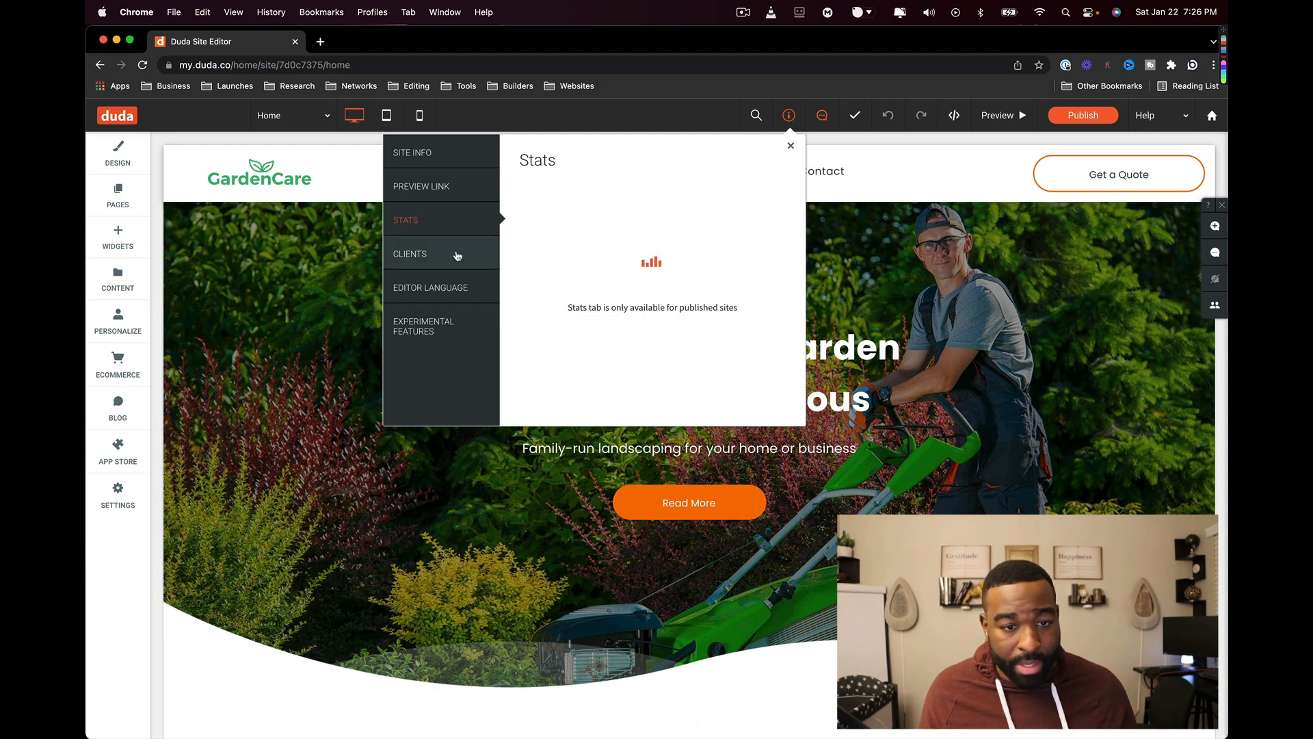
{"action": "left_click", "coordinate": [456, 255]}
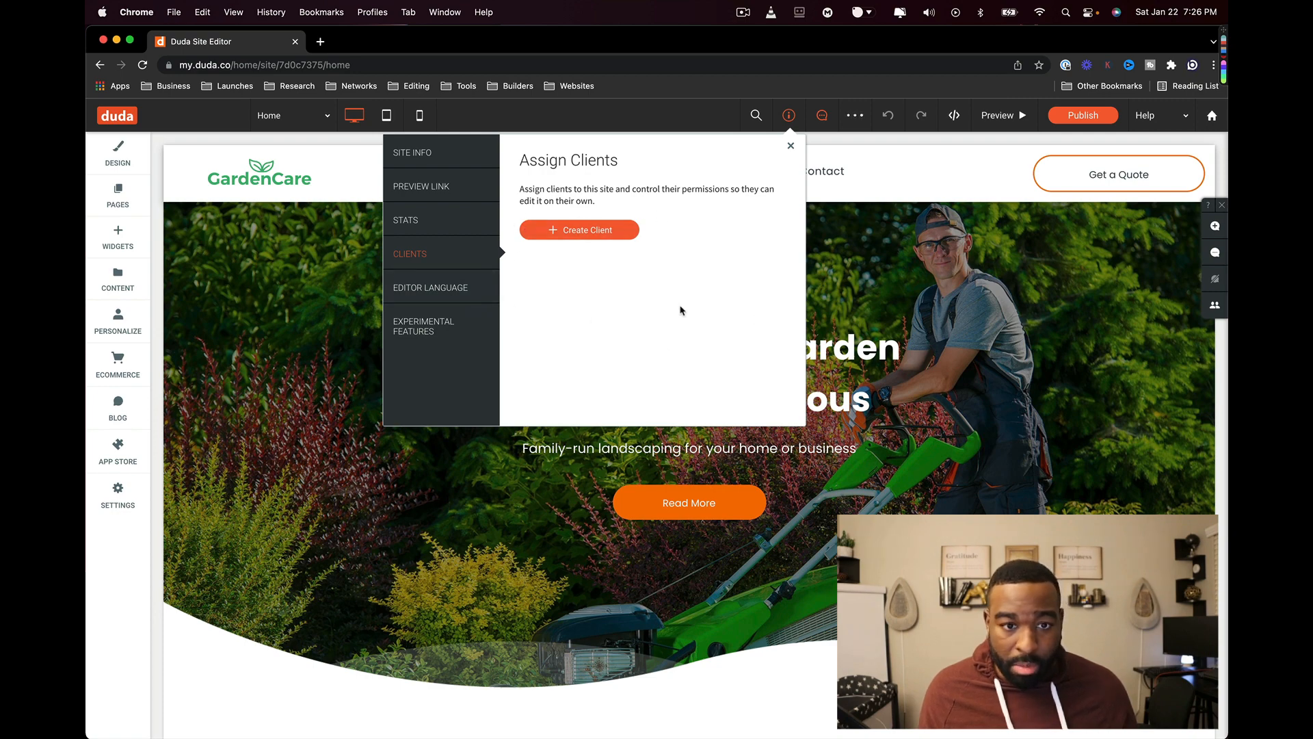
{"action": "left_click", "coordinate": [559, 232]}
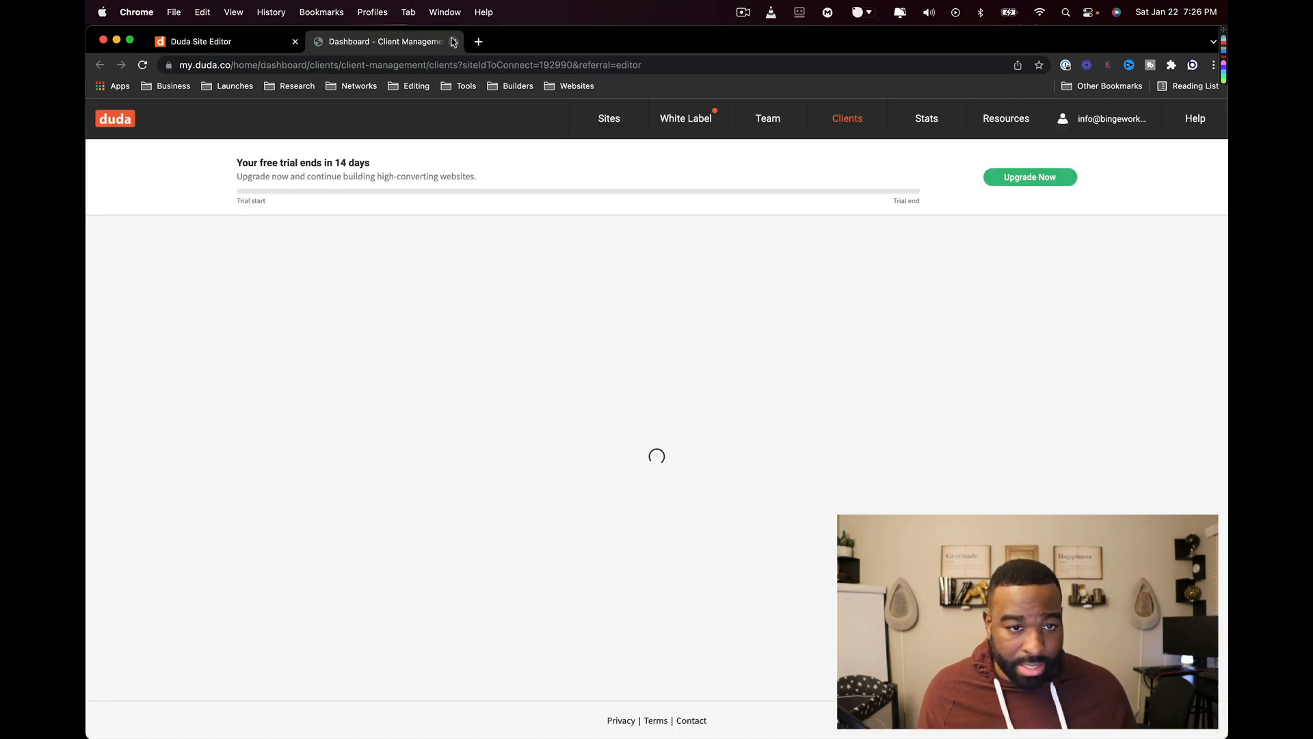
{"action": "left_click", "coordinate": [454, 43]}
- Check editor language and experimental features, toggling Full Screen Row and comment tools off again
{"action": "left_click", "coordinate": [472, 295]}
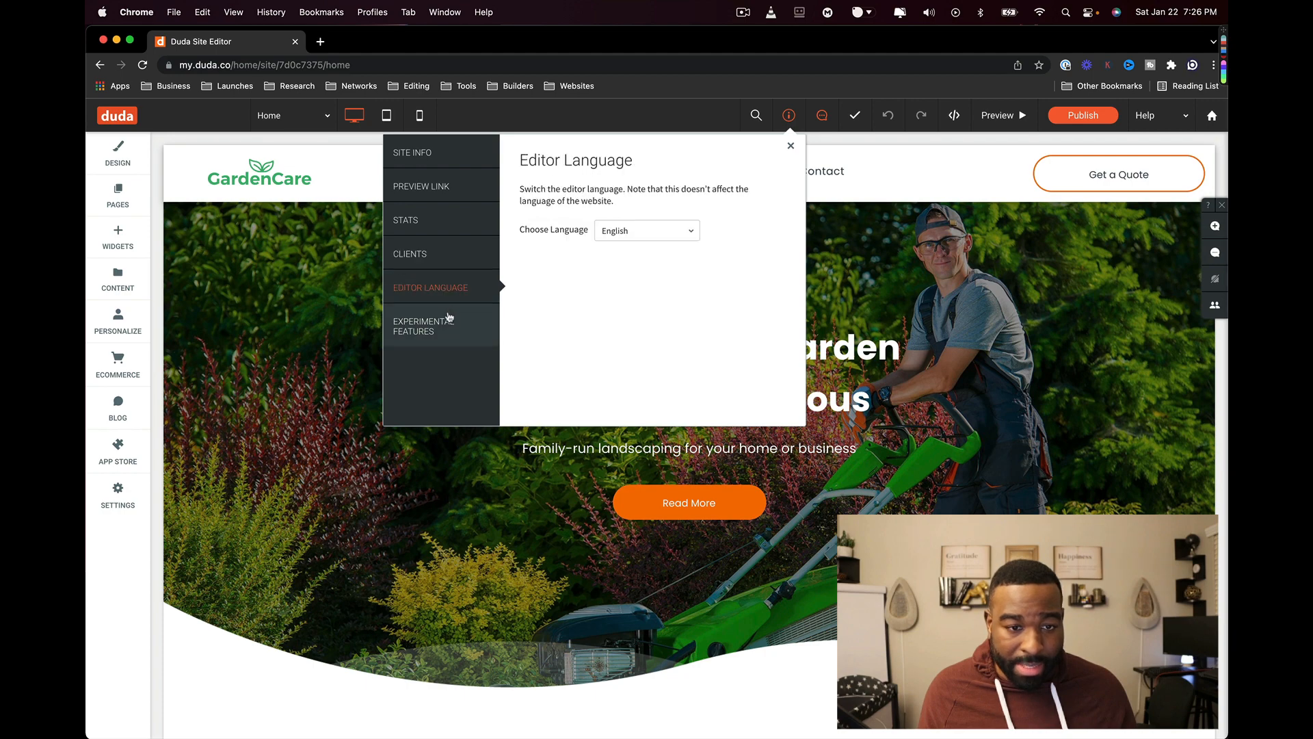
{"action": "left_click", "coordinate": [442, 318]}
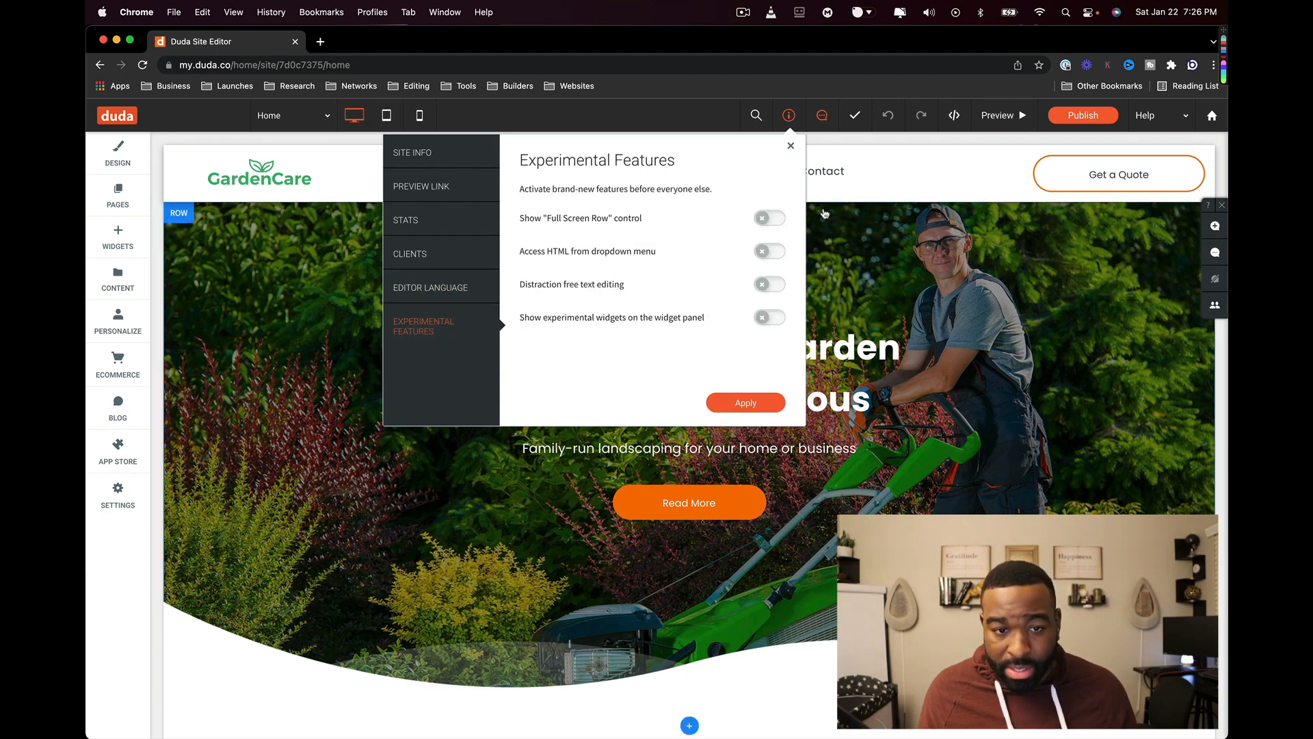
{"action": "left_click", "coordinate": [769, 217]}
{"action": "left_click", "coordinate": [769, 217]}
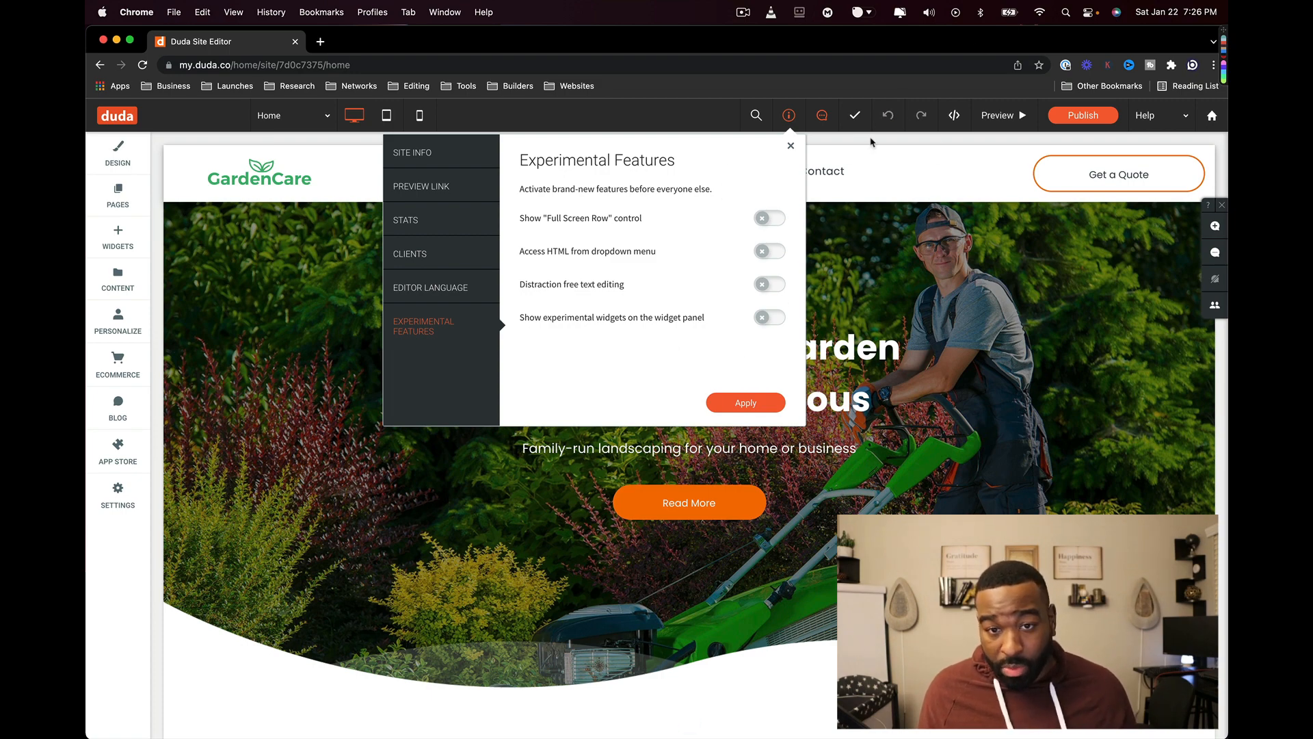
{"action": "left_click", "coordinate": [821, 115]}
{"action": "left_click", "coordinate": [821, 114]}
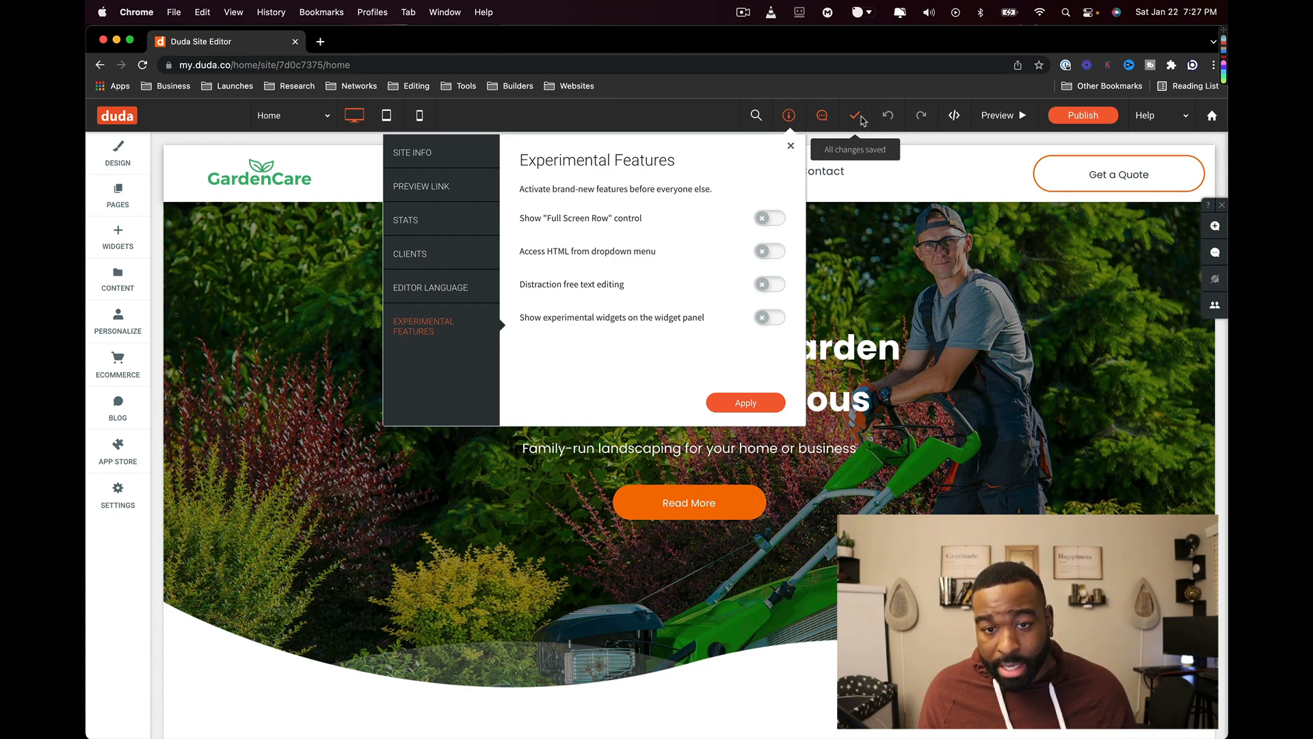
- Inspect the Home page's home.css in Developer Mode, then close it
{"action": "left_click", "coordinate": [945, 120]}
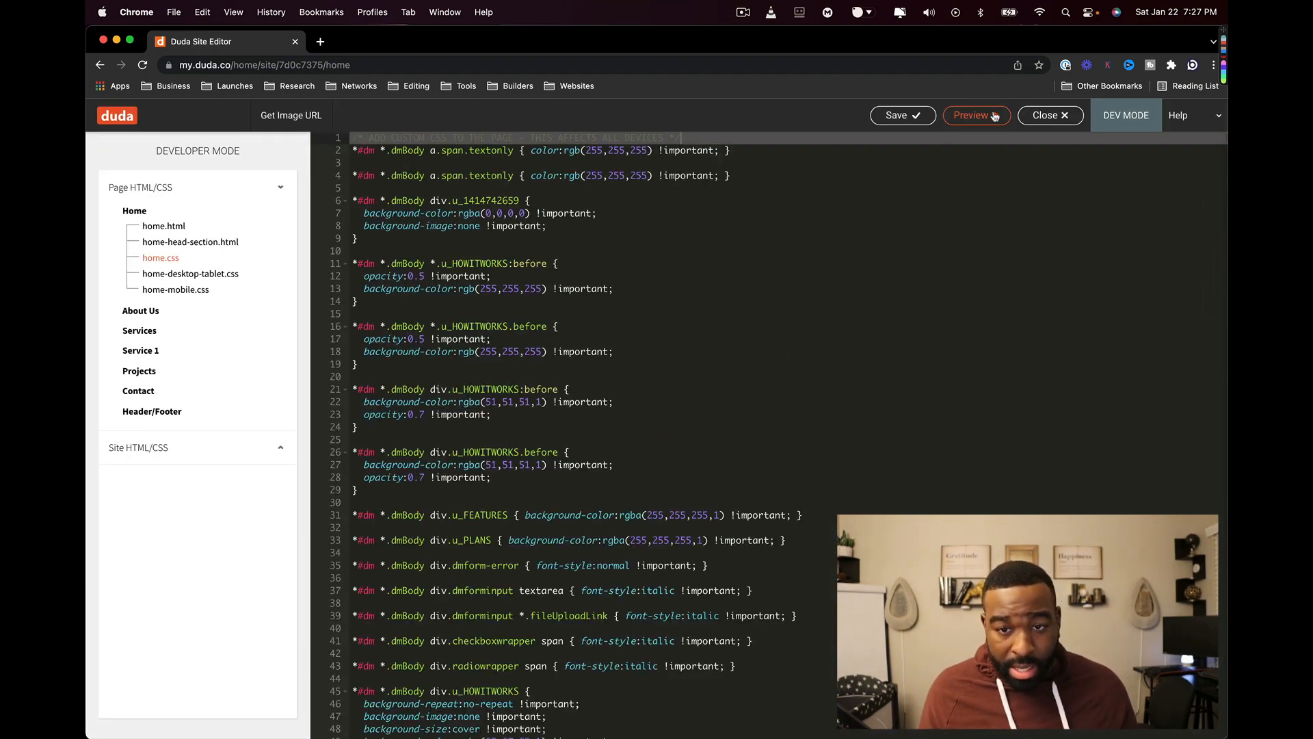
{"action": "left_click", "coordinate": [1049, 115]}
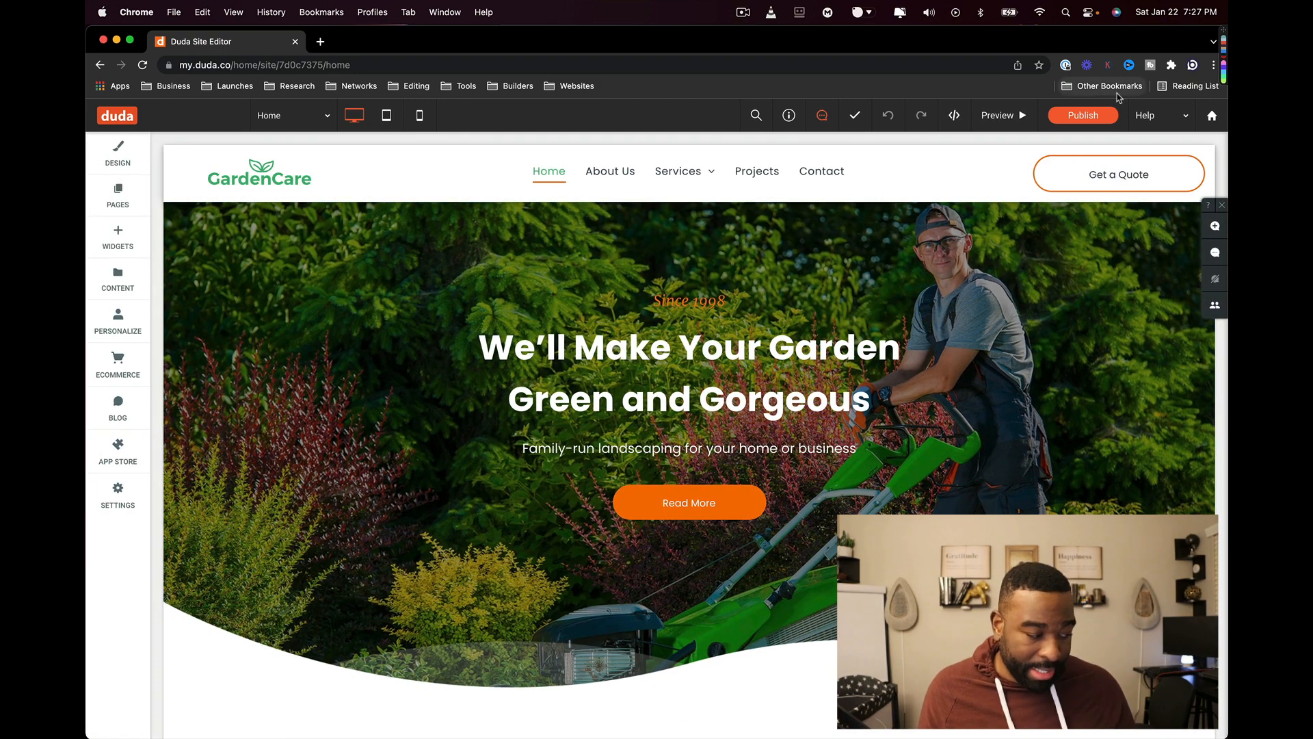
- Preview the site, return to the editor and start publishing on the default domain
{"action": "left_click", "coordinate": [1020, 118]}
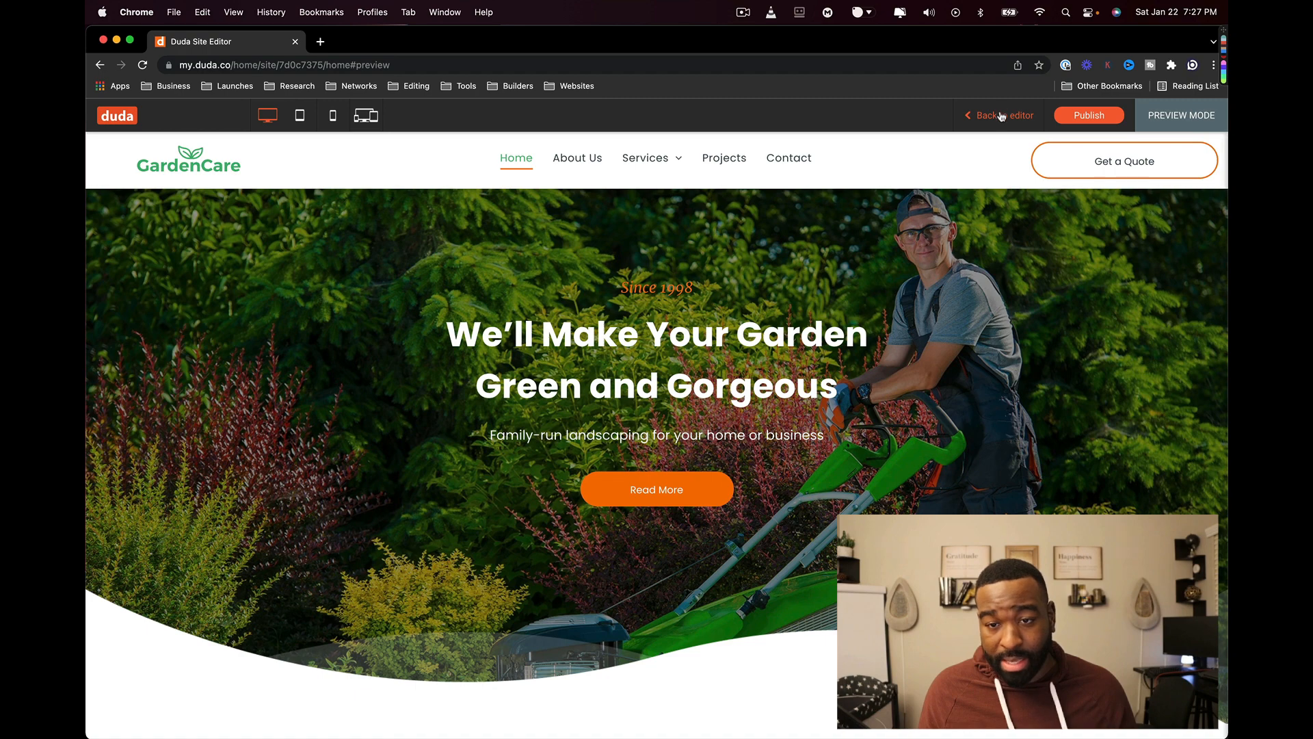
{"action": "left_click", "coordinate": [1001, 117]}
{"action": "left_click", "coordinate": [1083, 114]}
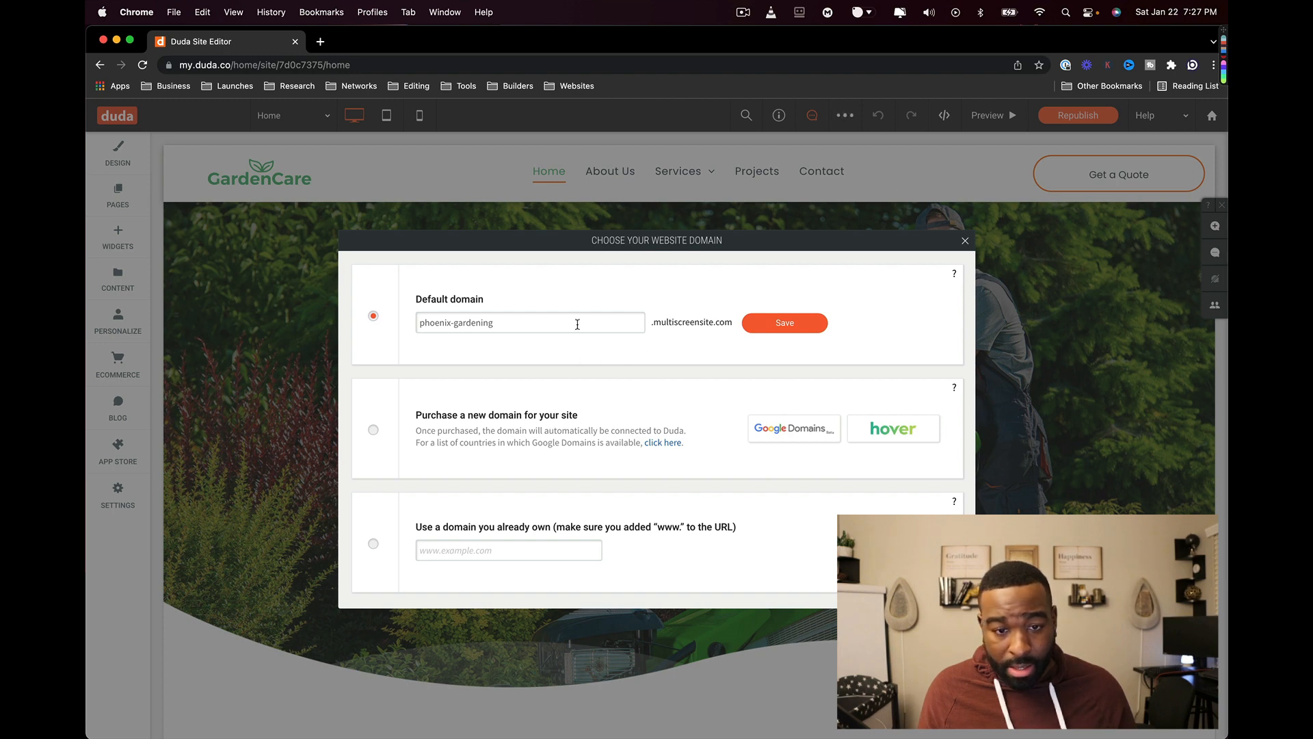
{"action": "left_click_drag", "start_coordinate": [738, 327], "coordinate": [653, 323]}
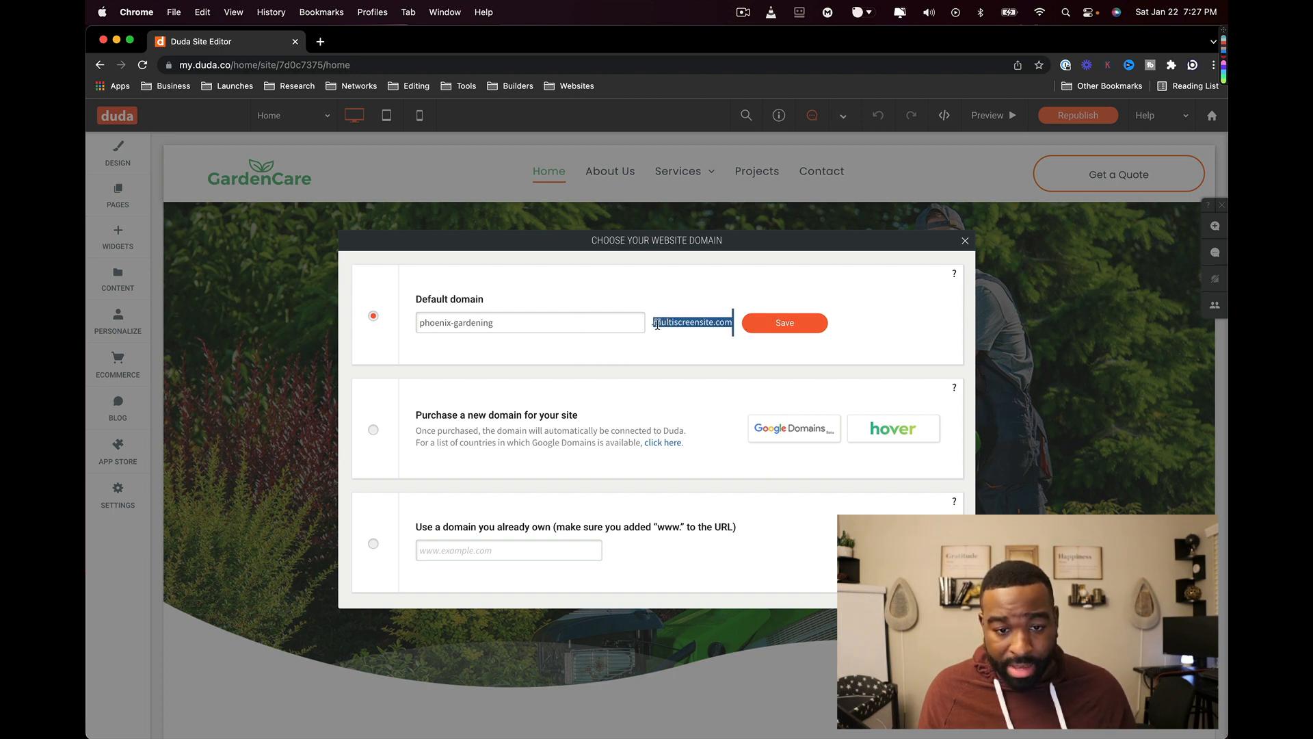
{"action": "left_click", "coordinate": [627, 342]}
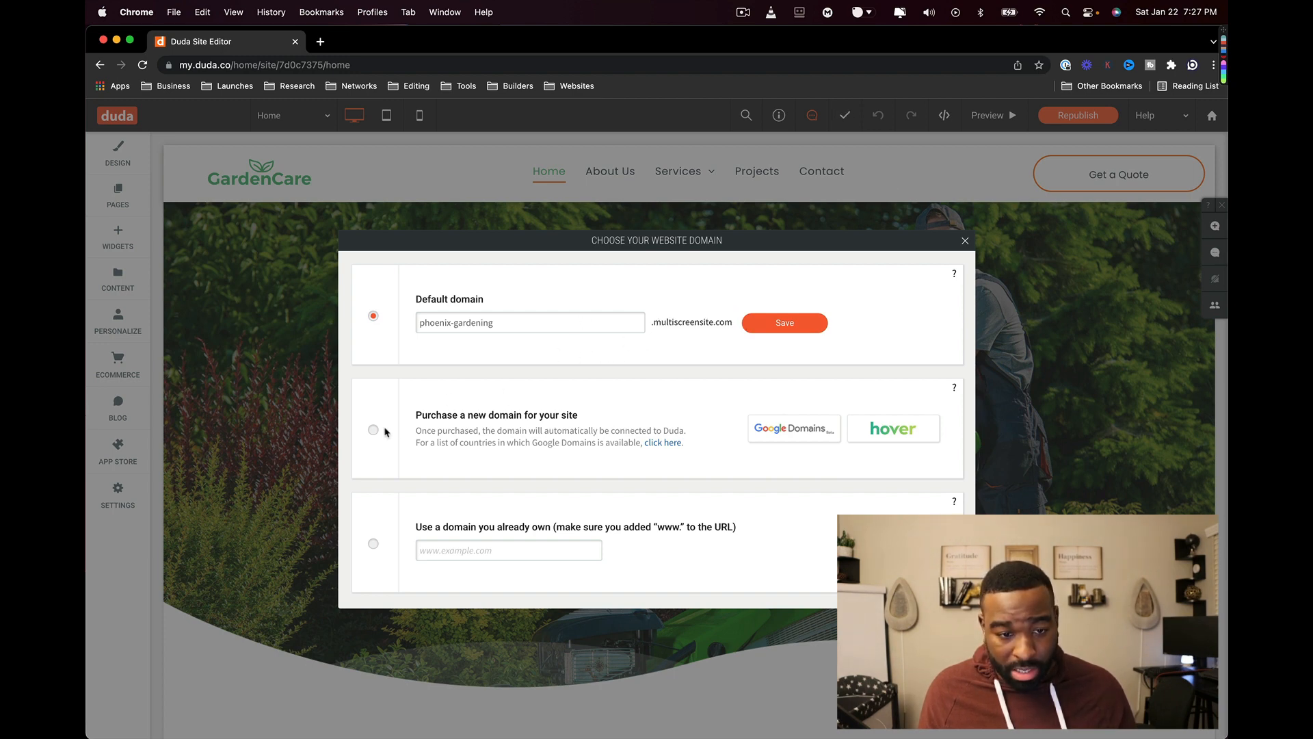
- Keep the default phoenix-gardening domain, dismiss the published confirmation, and check Help resources
{"action": "left_click", "coordinate": [965, 244]}
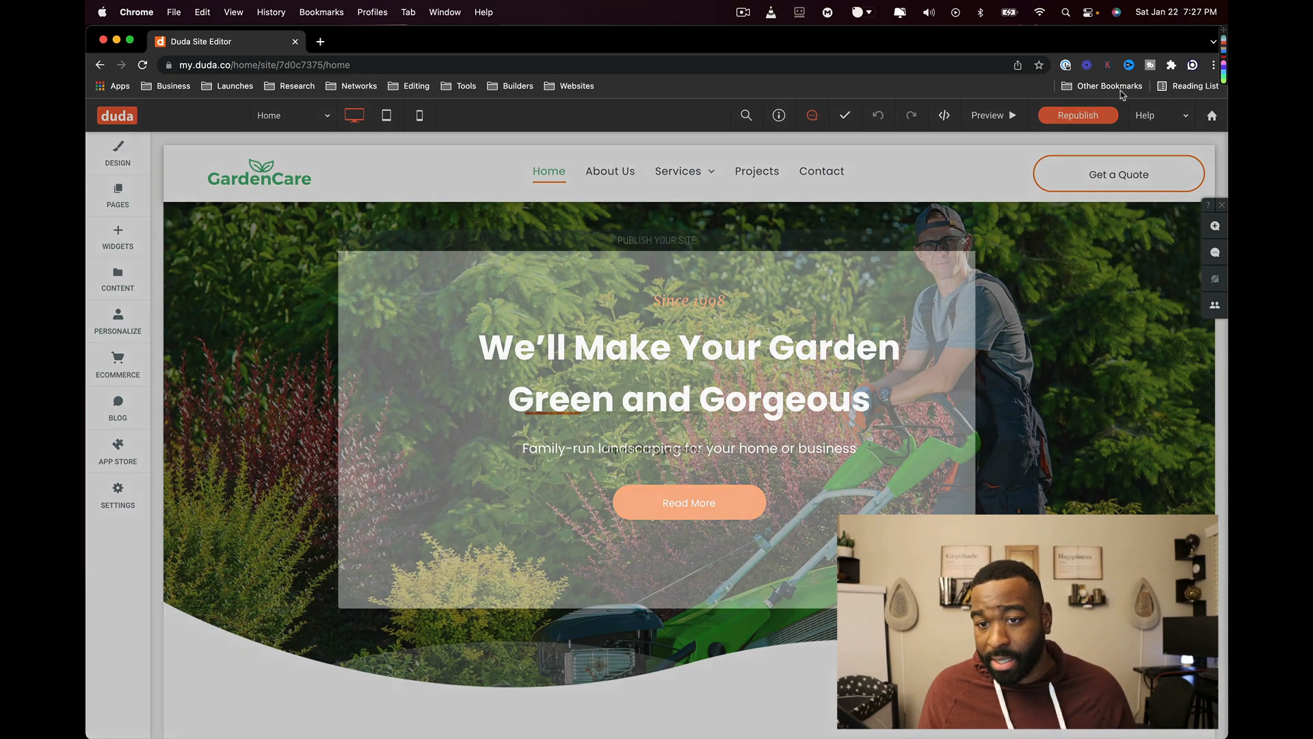
{"action": "left_click", "coordinate": [966, 242]}
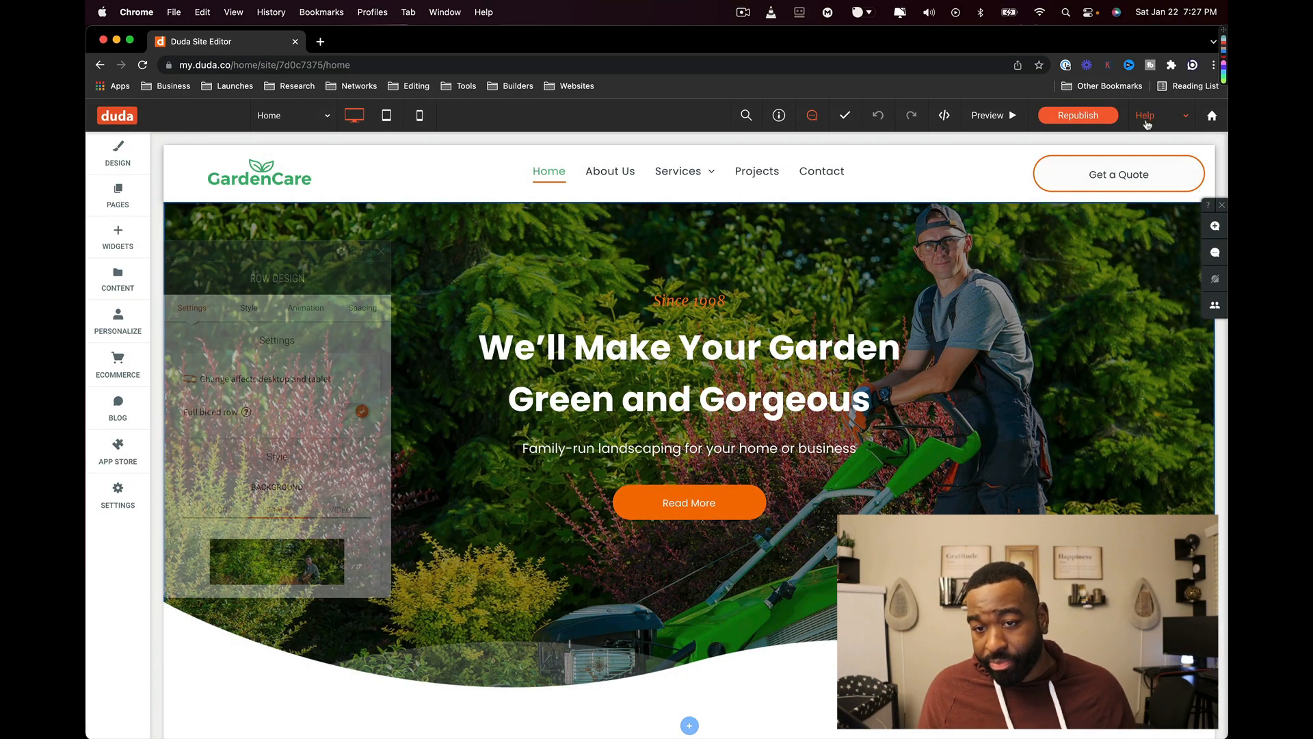
{"action": "left_click", "coordinate": [1168, 116]}
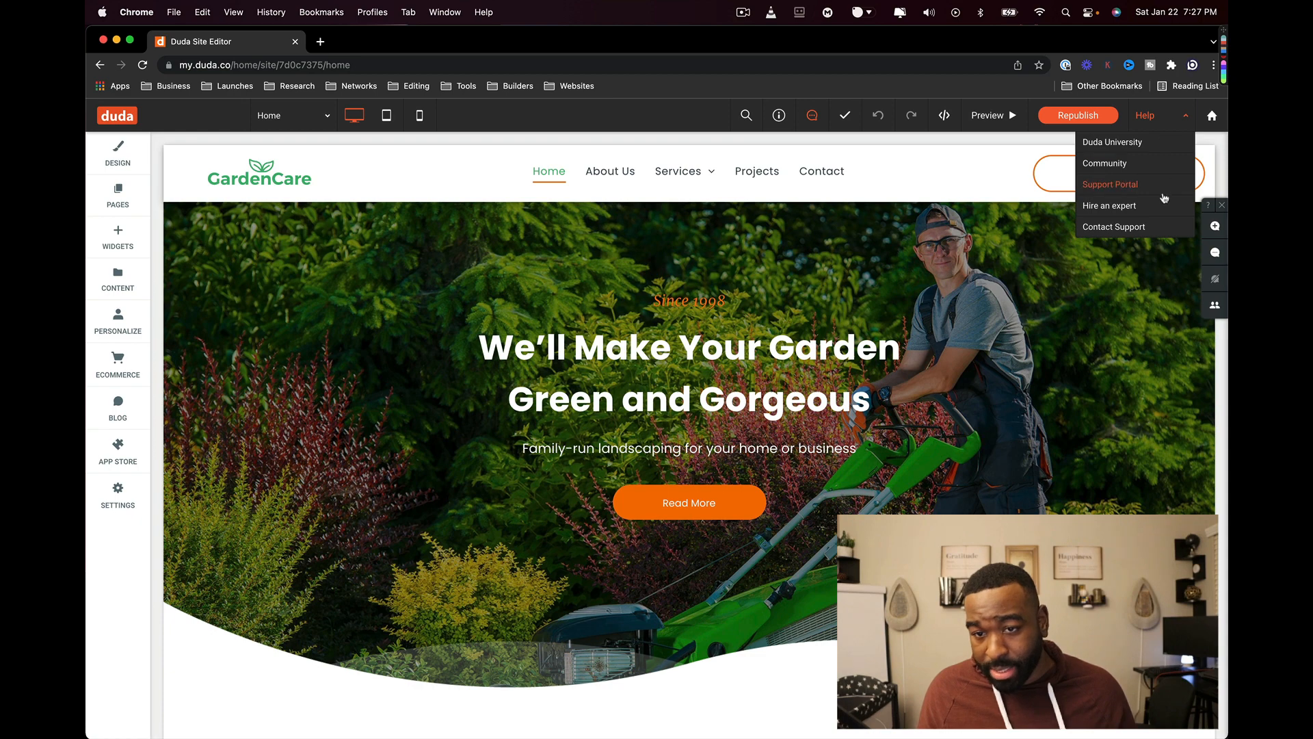
{"action": "left_click", "coordinate": [1215, 226]}
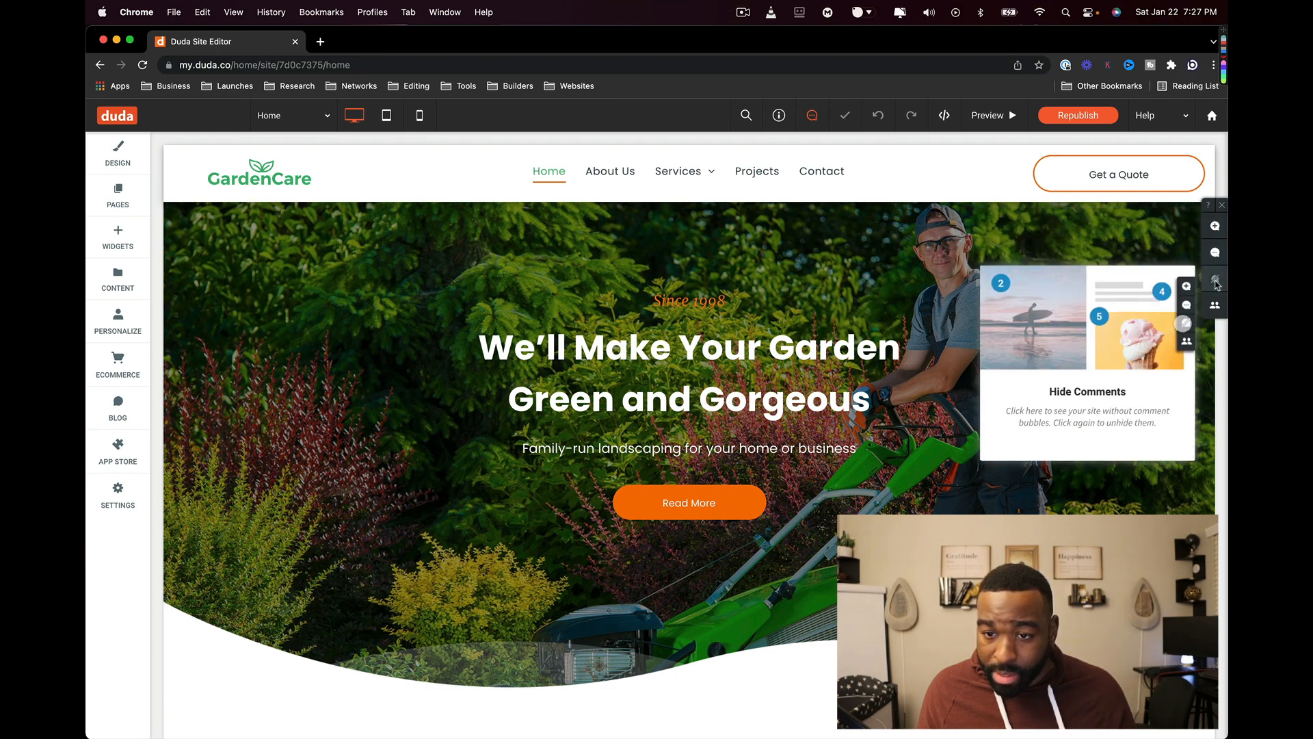
- Drop a comment pin on the hero beside the gardener, then cancel the empty comment box
{"action": "left_click", "coordinate": [1214, 309]}
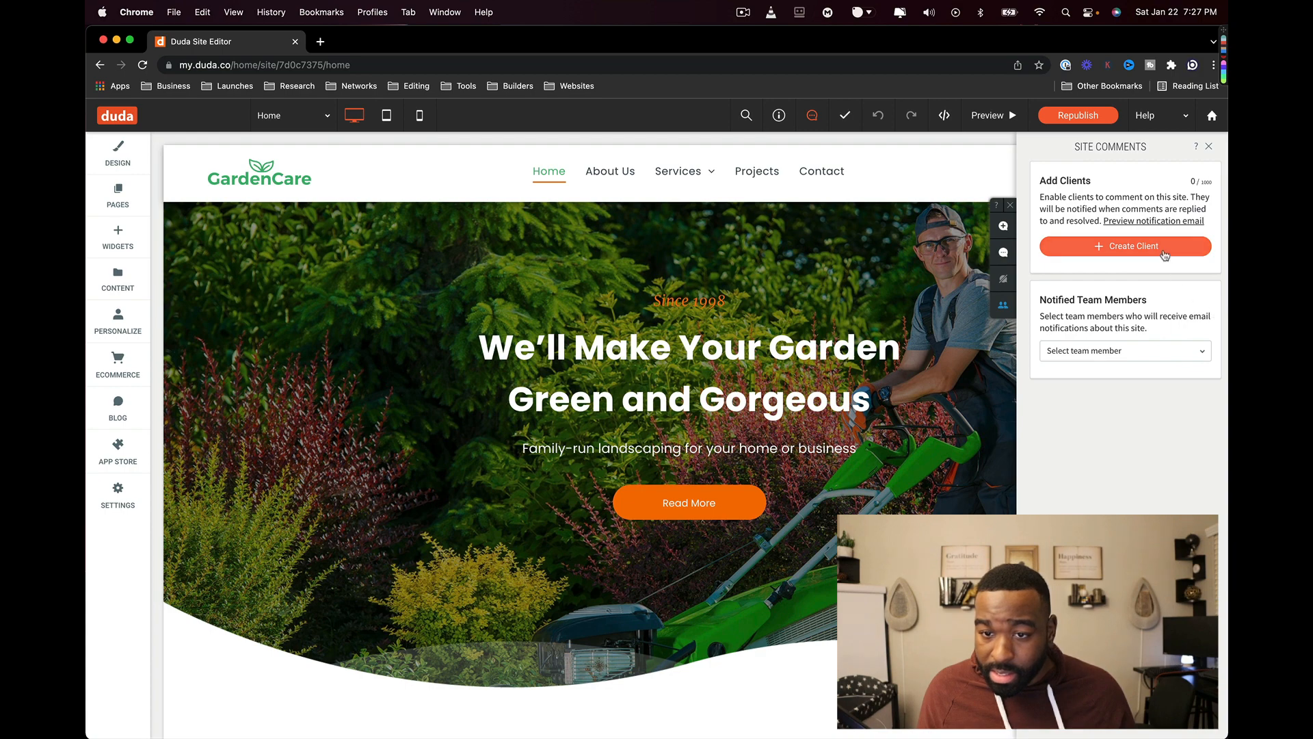
{"action": "left_click", "coordinate": [1004, 252]}
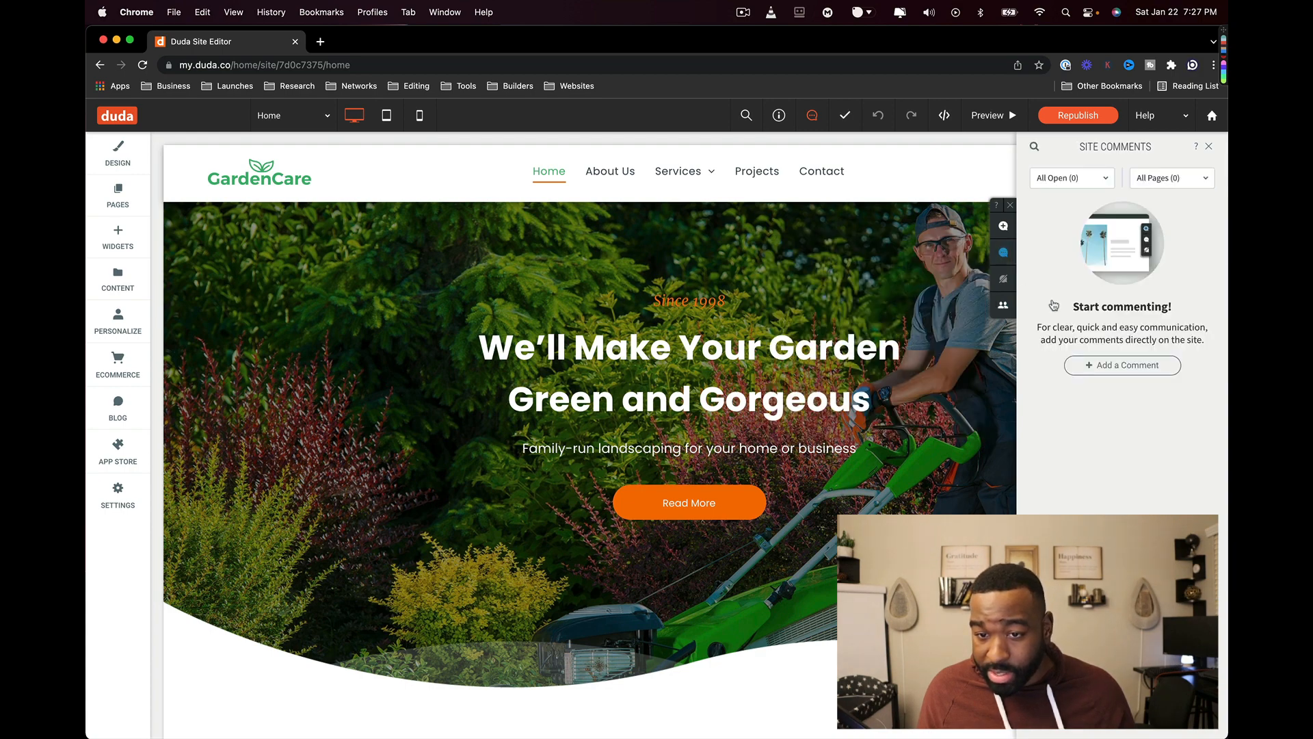
{"action": "left_click", "coordinate": [1105, 366]}
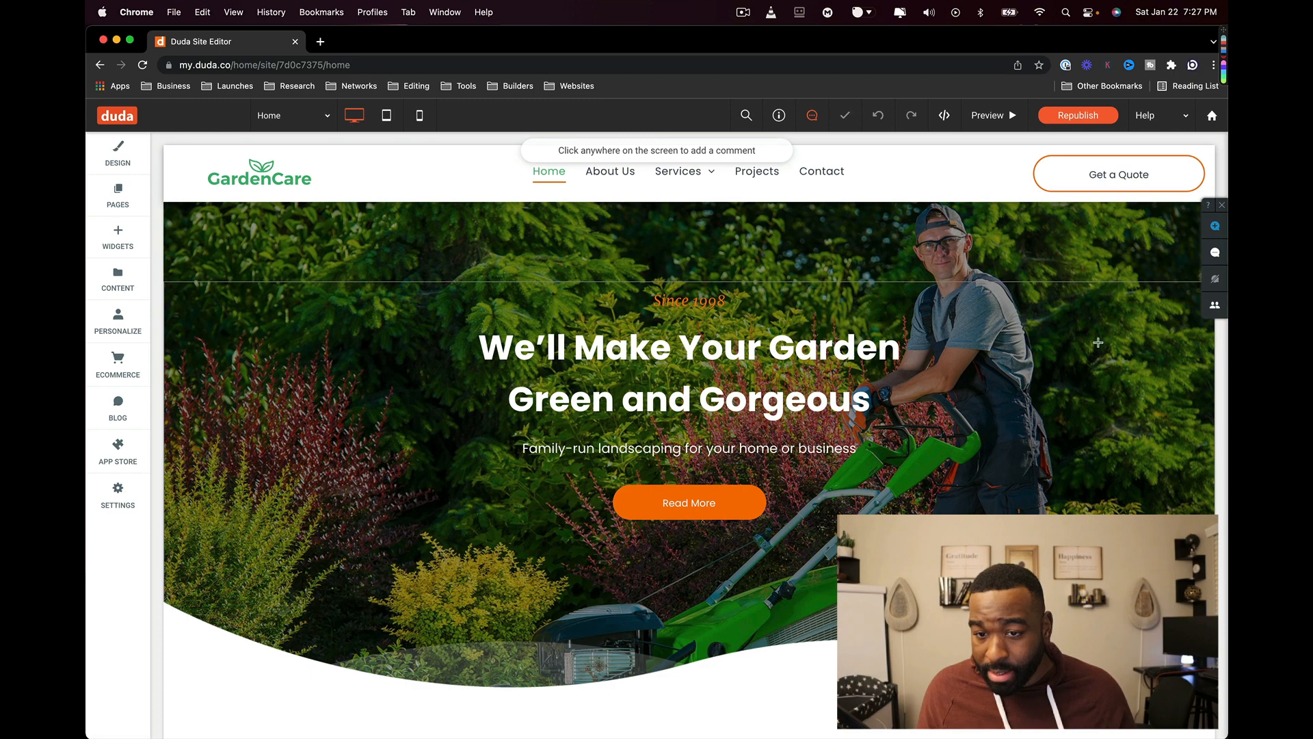
{"action": "left_click", "coordinate": [1080, 244]}
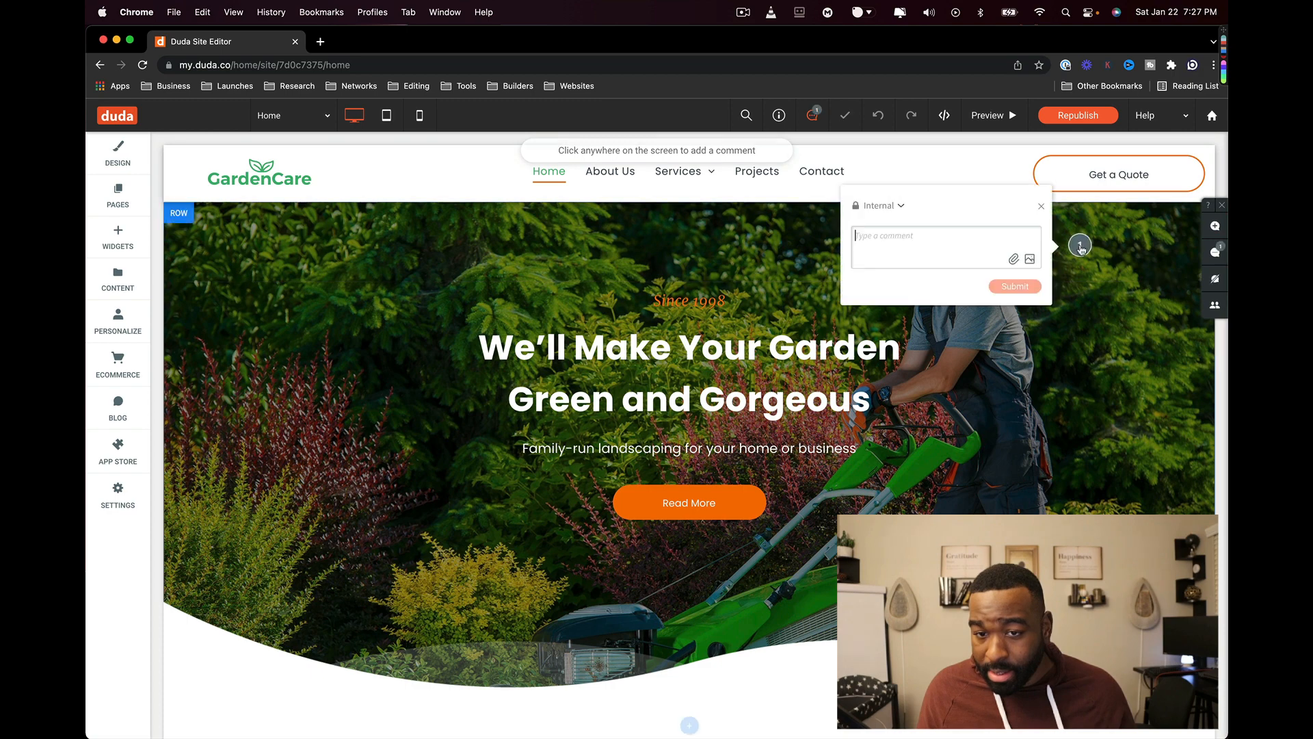
{"action": "left_click", "coordinate": [1186, 353]}
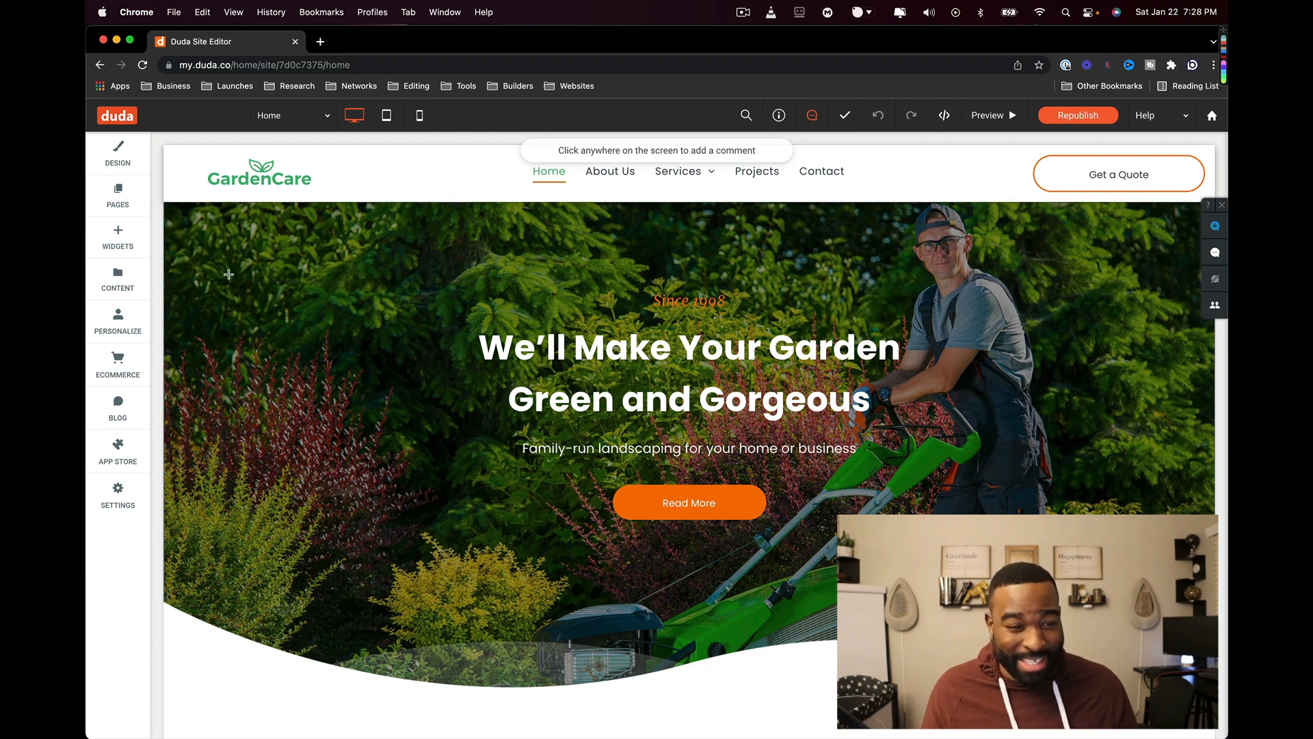
- Review the global text styles, including the H1 - Global Title settings, without changing them
{"action": "left_click", "coordinate": [102, 153]}
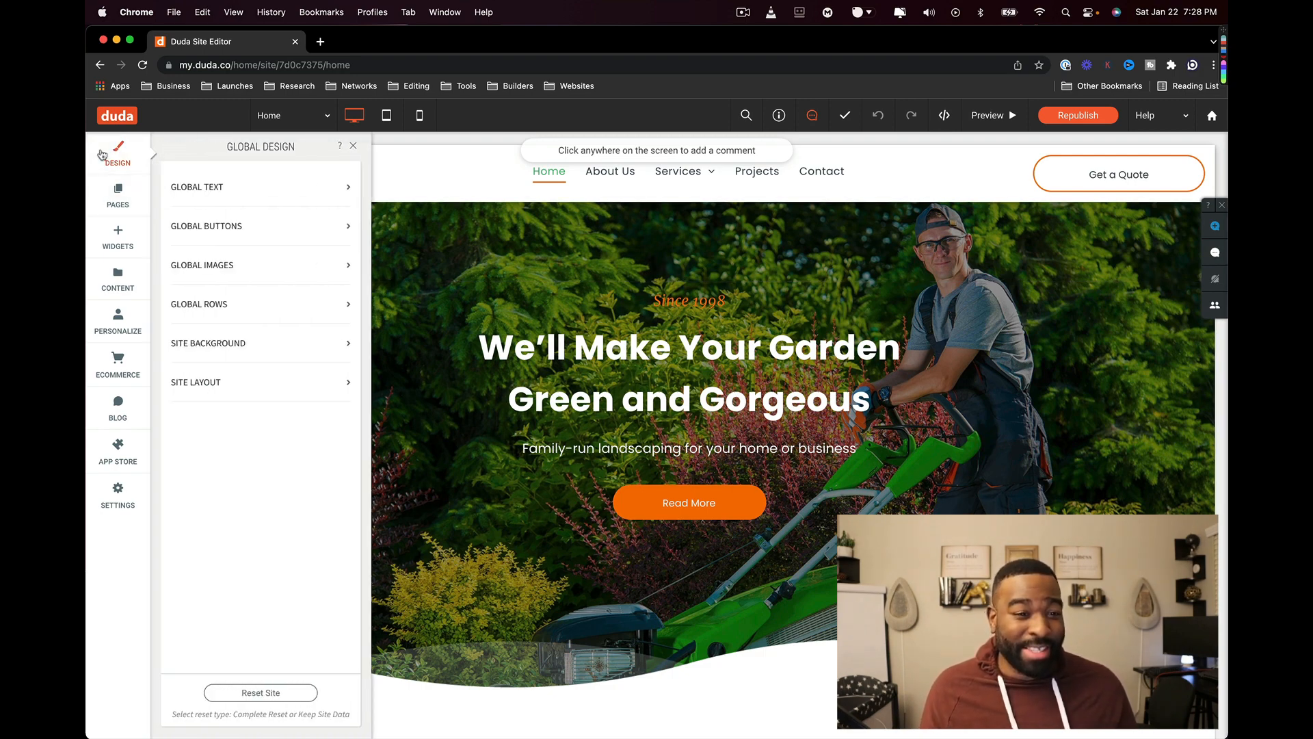
{"action": "left_click", "coordinate": [244, 183]}
{"action": "scroll", "coordinate": [305, 352], "scroll_direction": "down", "scroll_amount": 4}
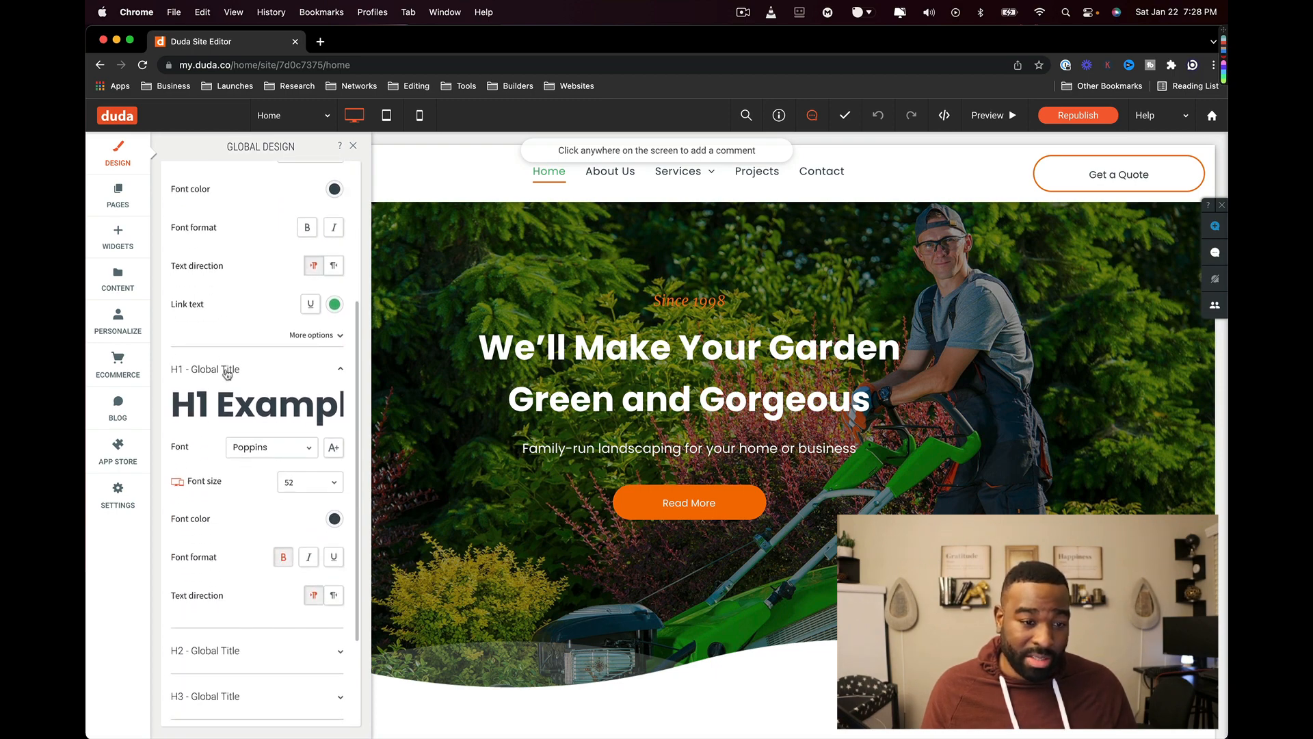
{"action": "scroll", "coordinate": [253, 328], "scroll_direction": "up", "scroll_amount": 5}
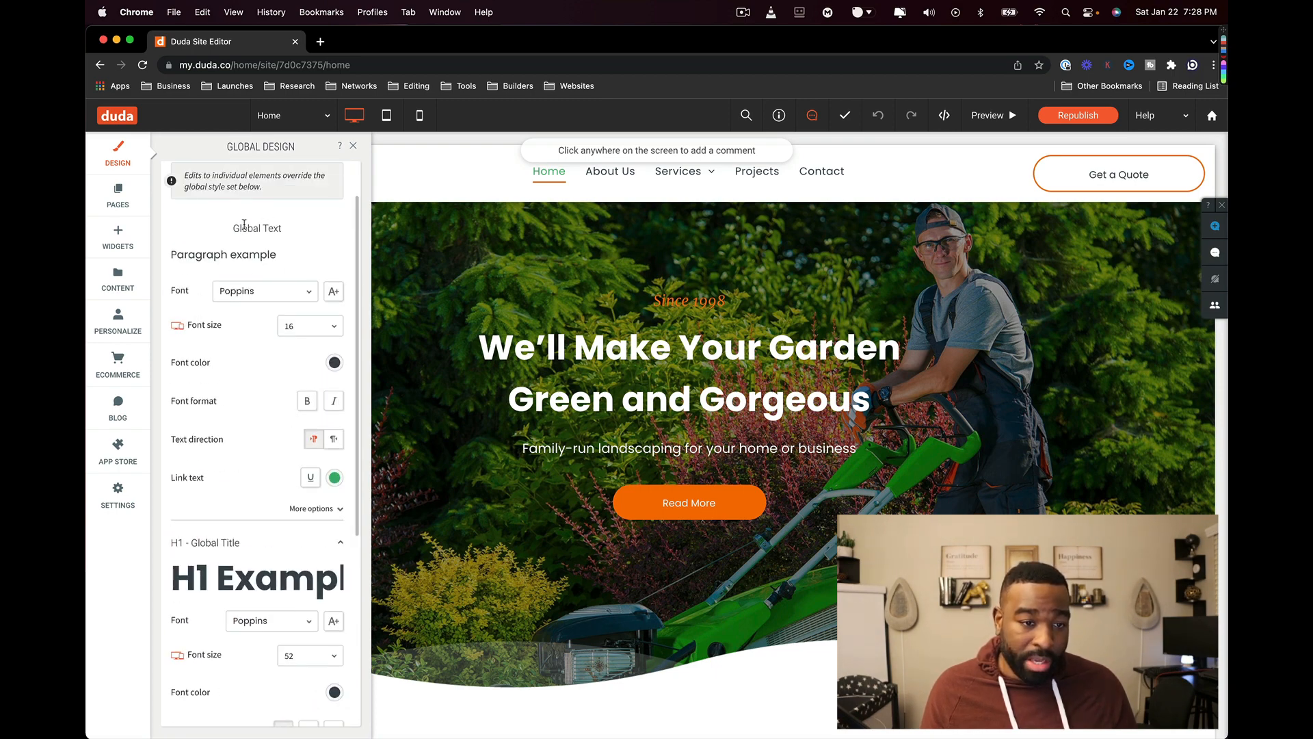
{"action": "left_click_drag", "start_coordinate": [244, 228], "coordinate": [305, 232]}
{"action": "scroll", "coordinate": [295, 322], "scroll_direction": "down", "scroll_amount": 1}
{"action": "scroll", "coordinate": [240, 335], "scroll_direction": "down", "scroll_amount": 3}
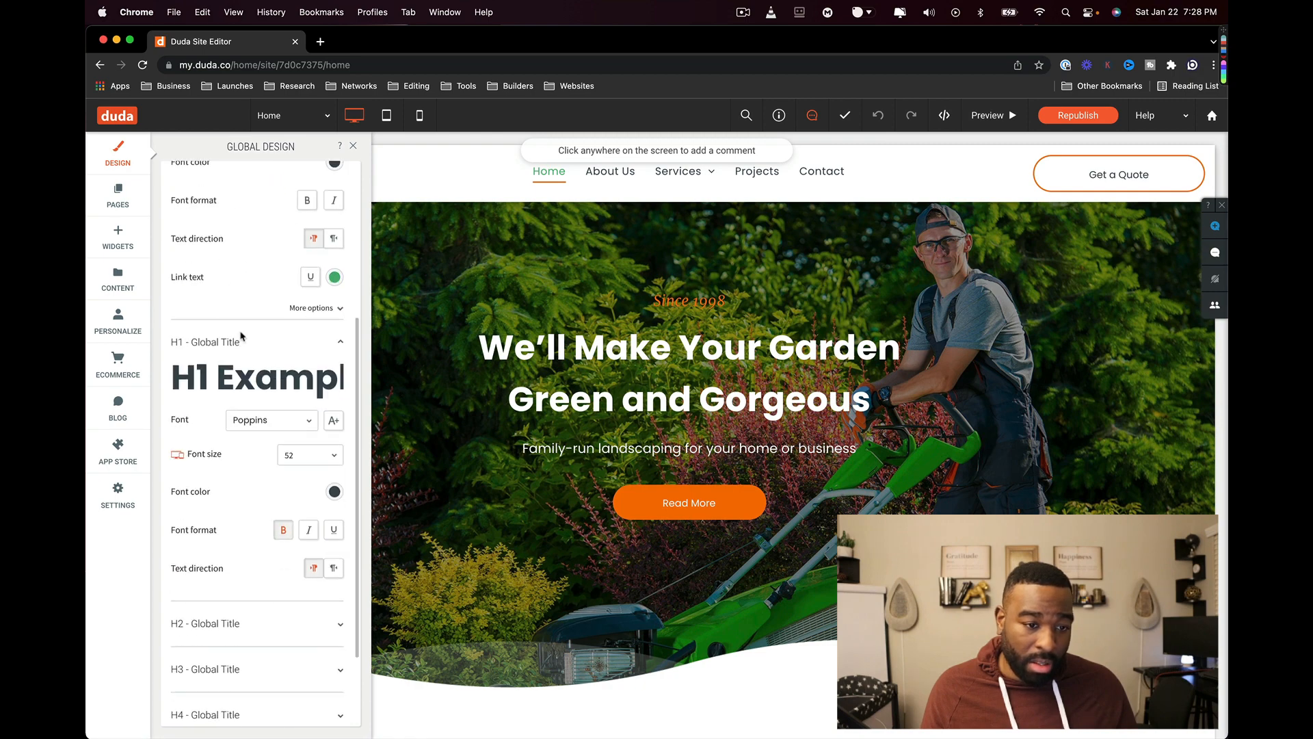
{"action": "left_click", "coordinate": [174, 322]}
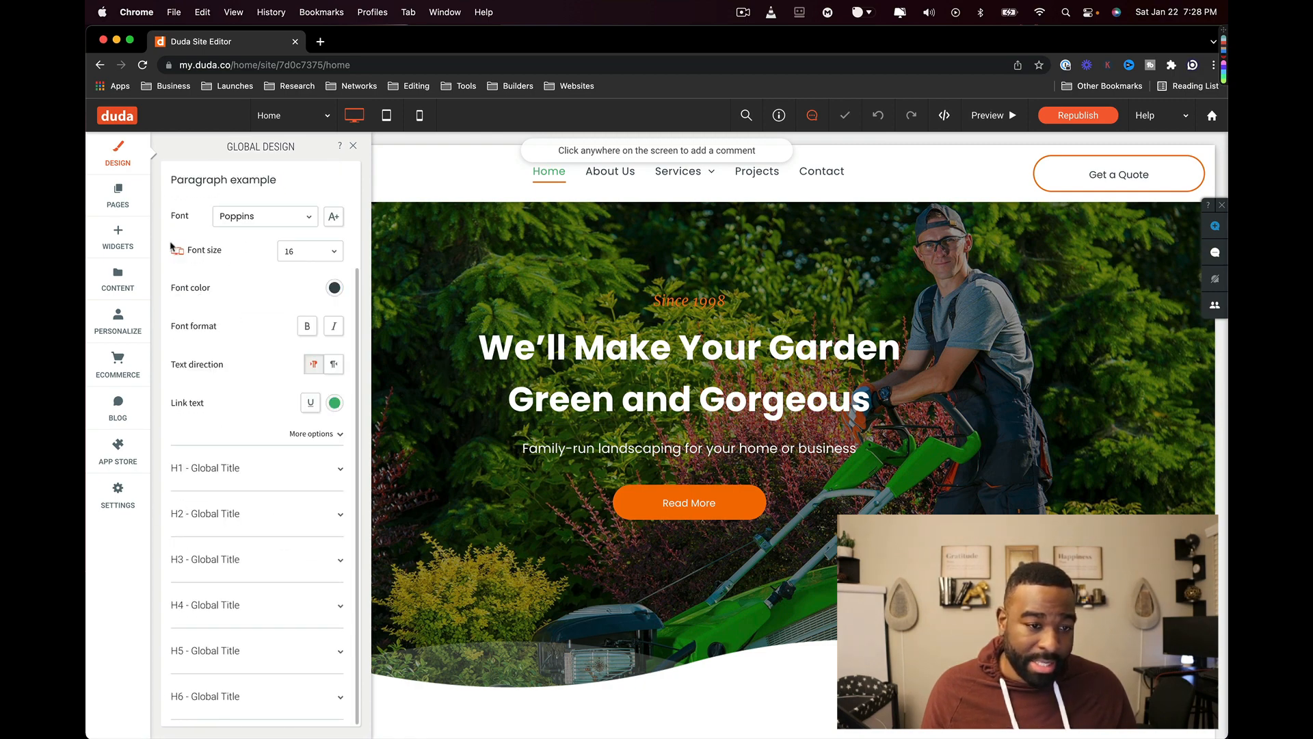
{"action": "left_click", "coordinate": [351, 147]}
- Inspect Global Buttons: orange colour background, button text font, 0px border and 50px corners
{"action": "left_click", "coordinate": [118, 152]}
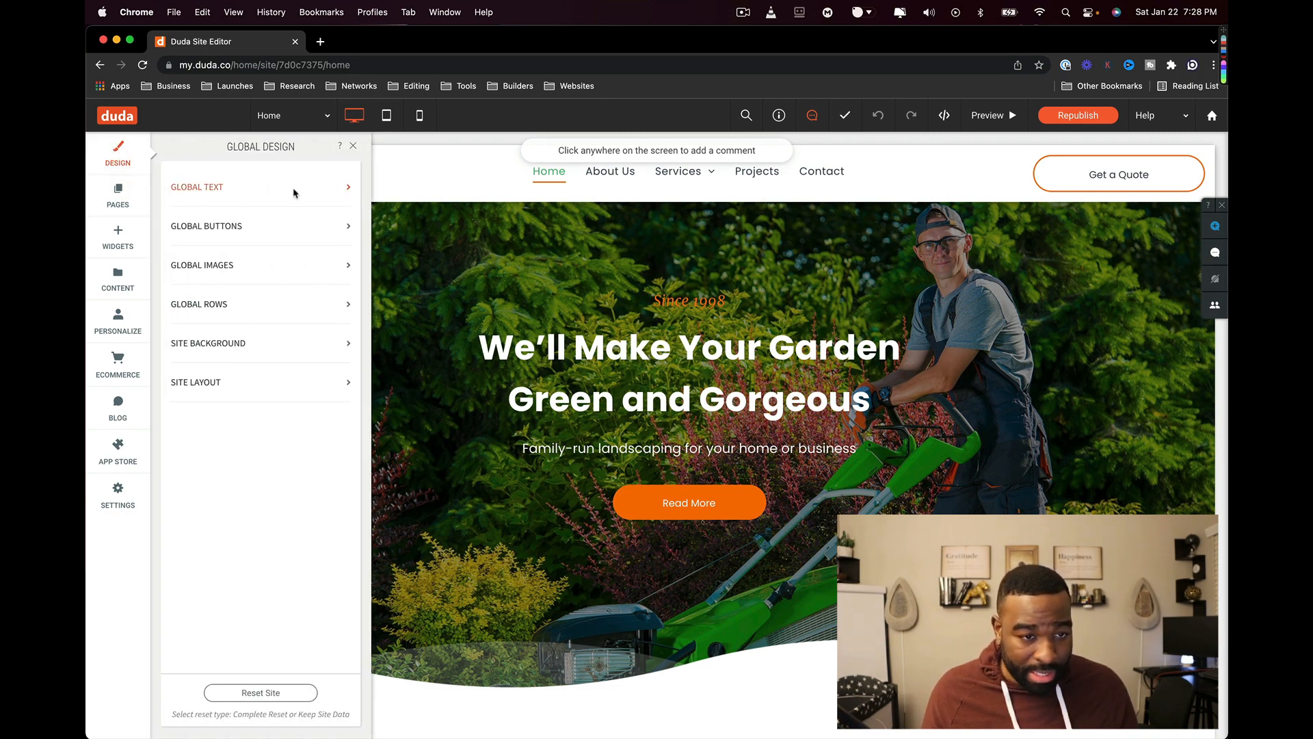
{"action": "left_click", "coordinate": [311, 233]}
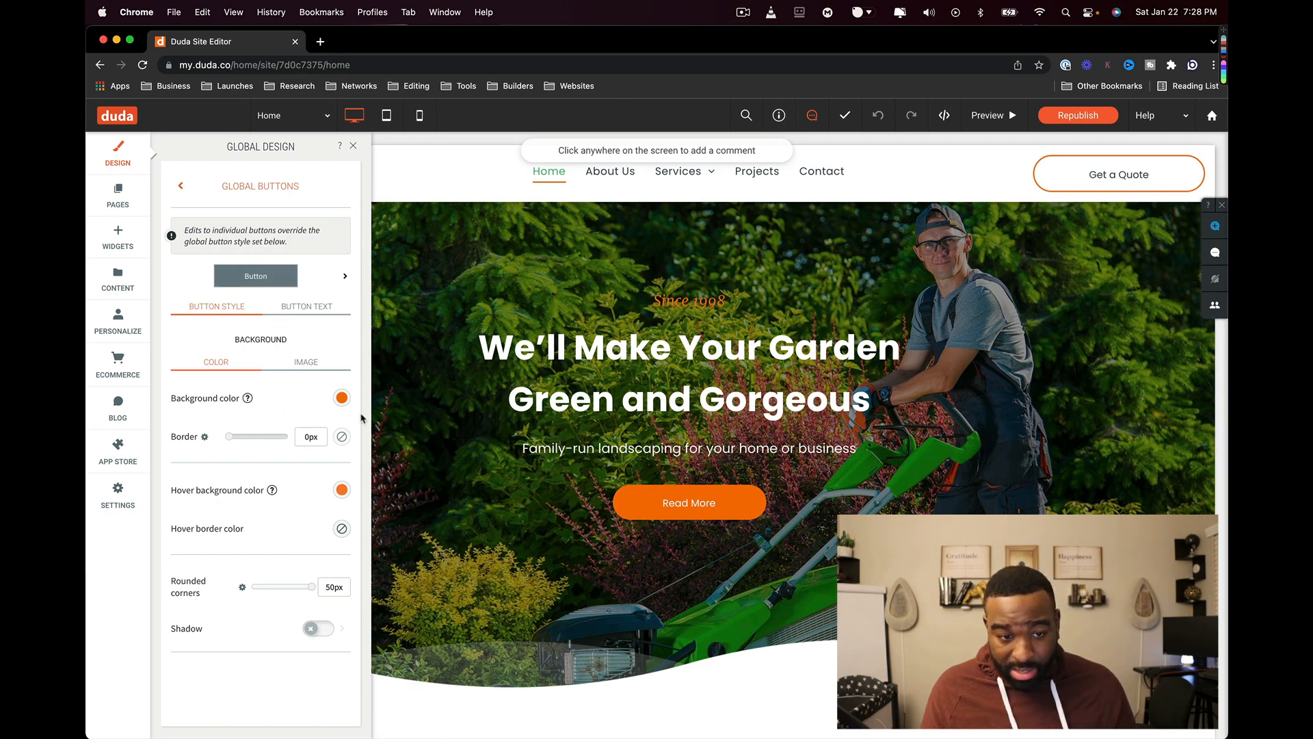
{"action": "left_click", "coordinate": [294, 364]}
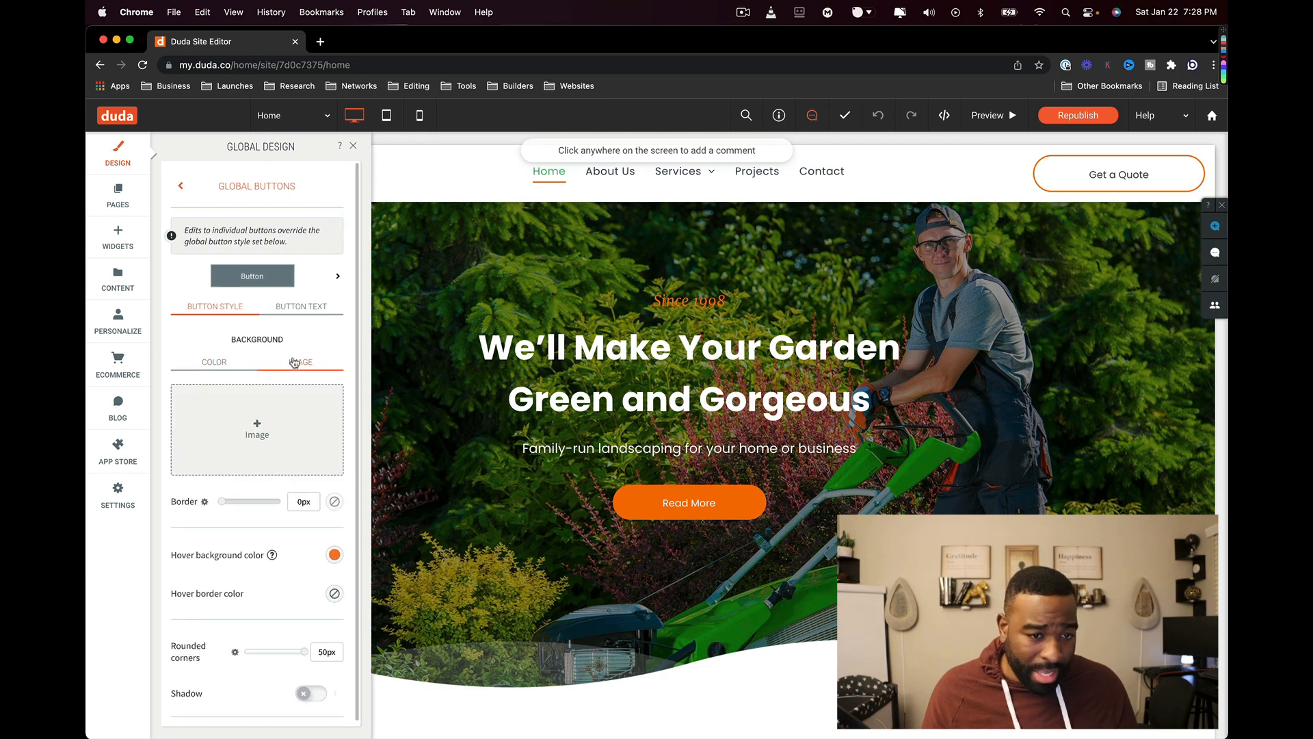
{"action": "left_click", "coordinate": [207, 364]}
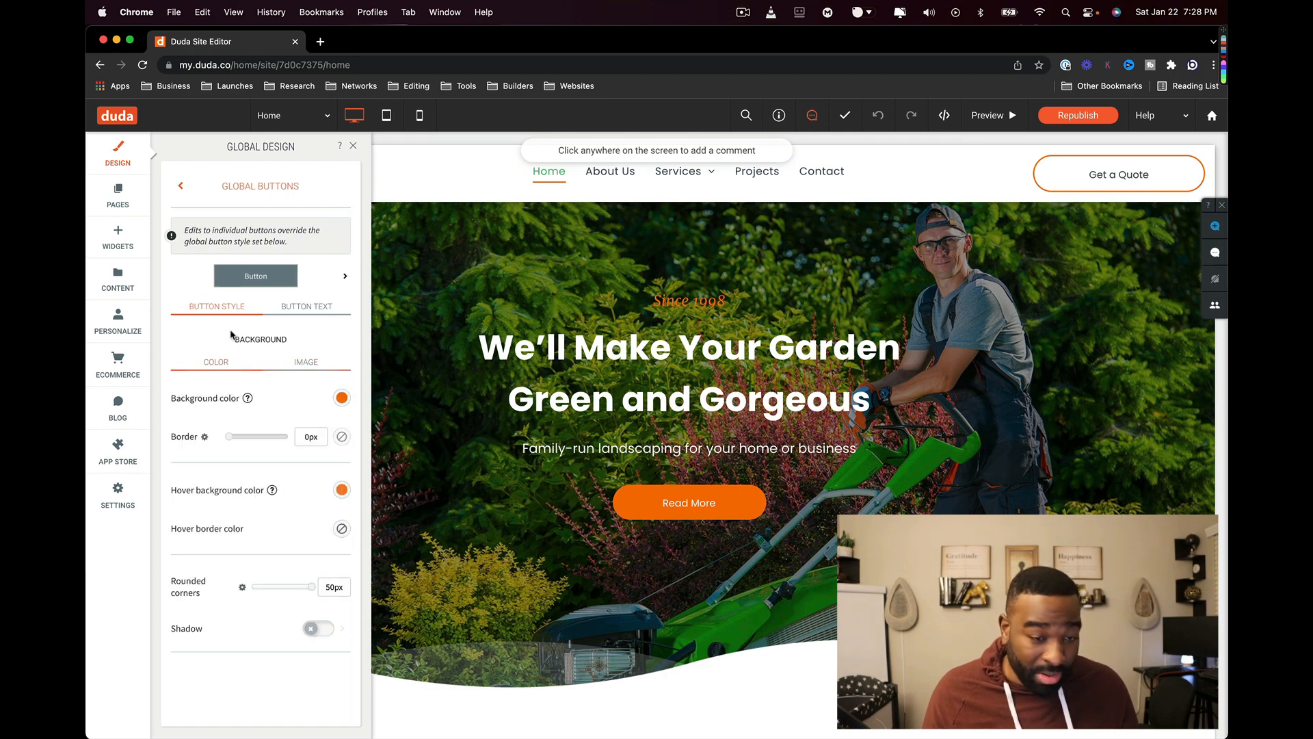
{"action": "left_click", "coordinate": [290, 310]}
{"action": "left_click", "coordinate": [236, 309]}
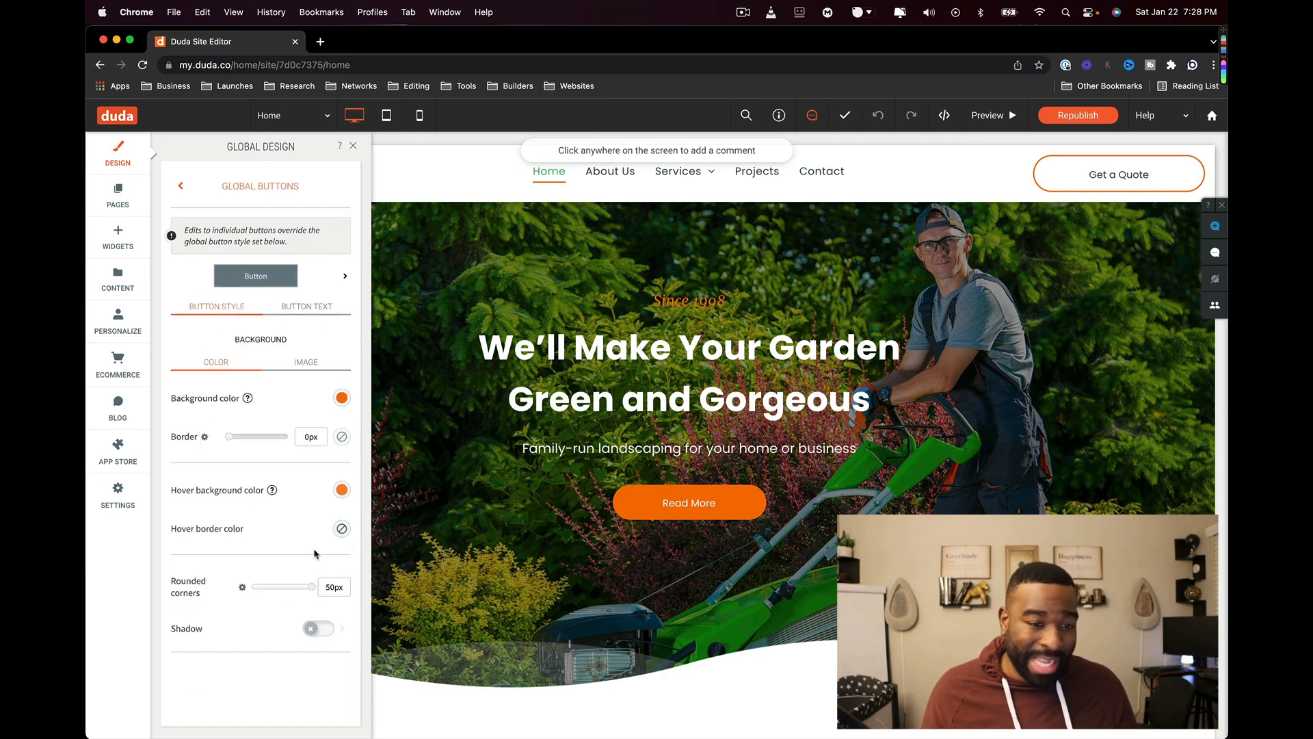
- Review Global Images, Site Background and Site Layout (960px content width), changing nothing
{"action": "left_click", "coordinate": [182, 187]}
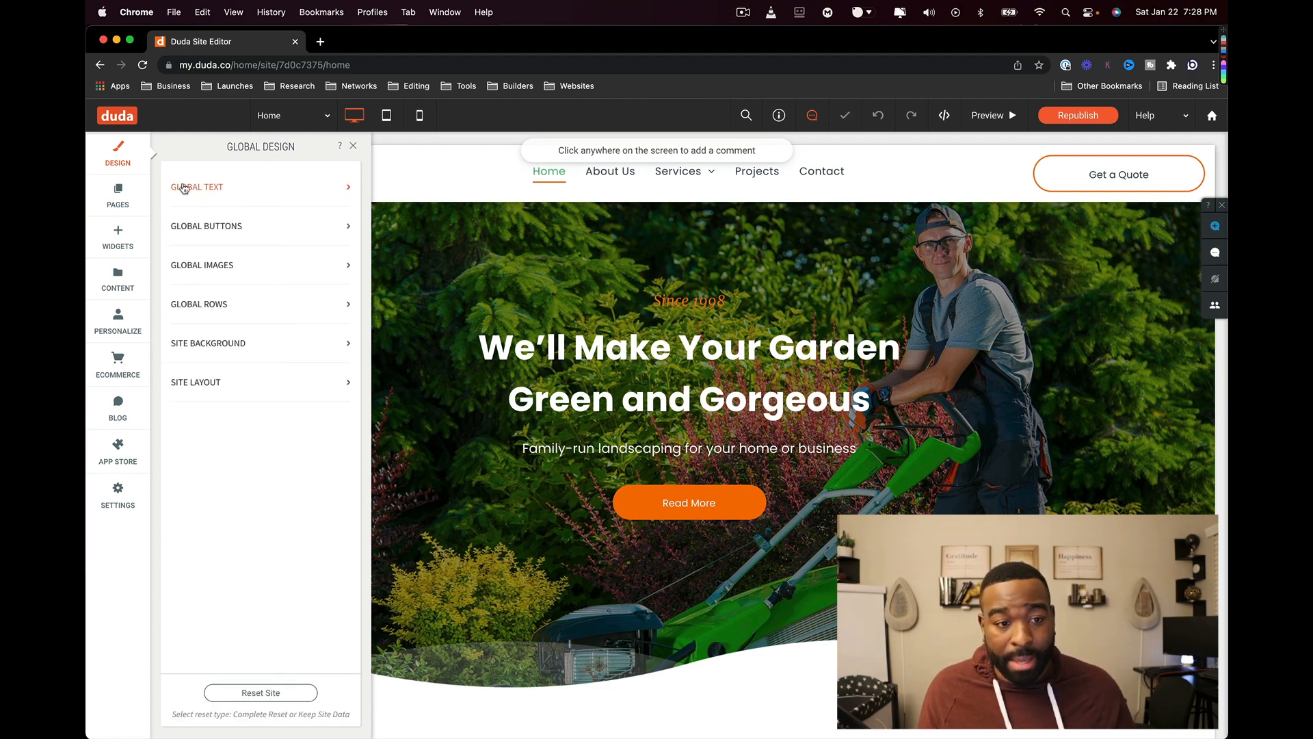
{"action": "left_click", "coordinate": [276, 271]}
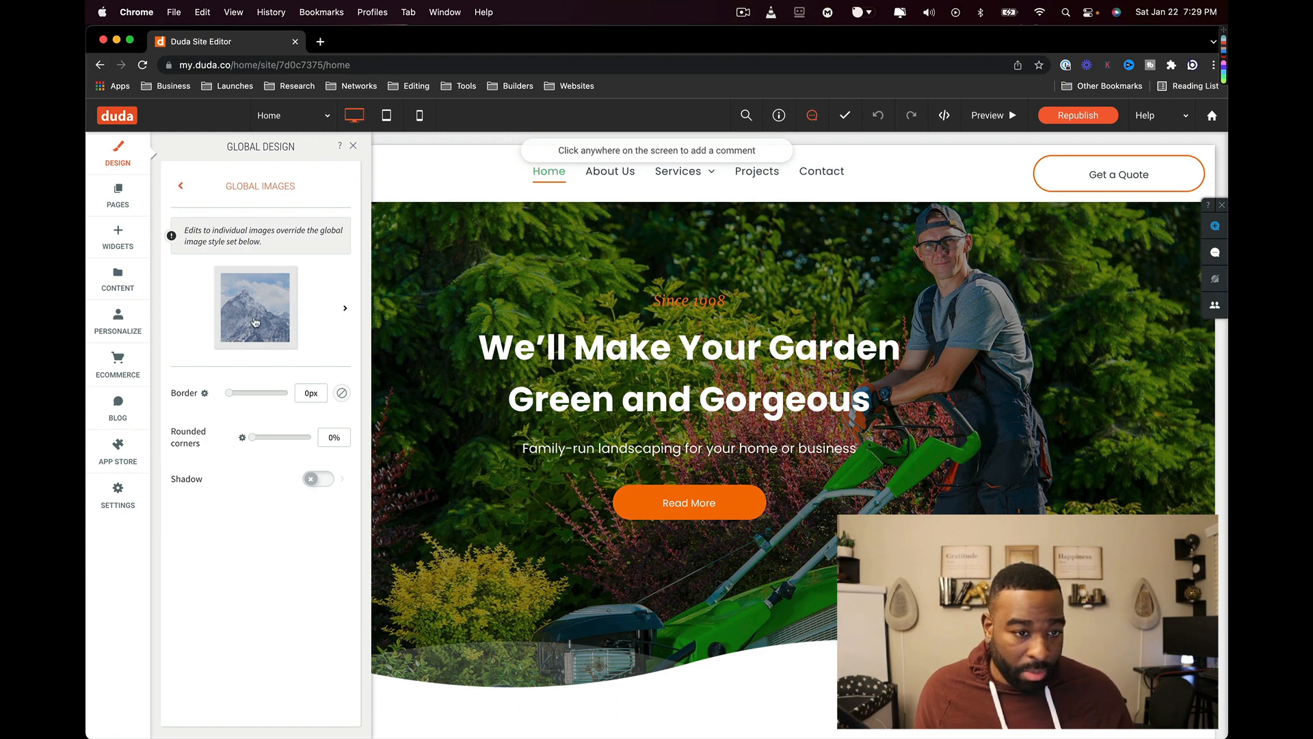
{"action": "left_click", "coordinate": [181, 185]}
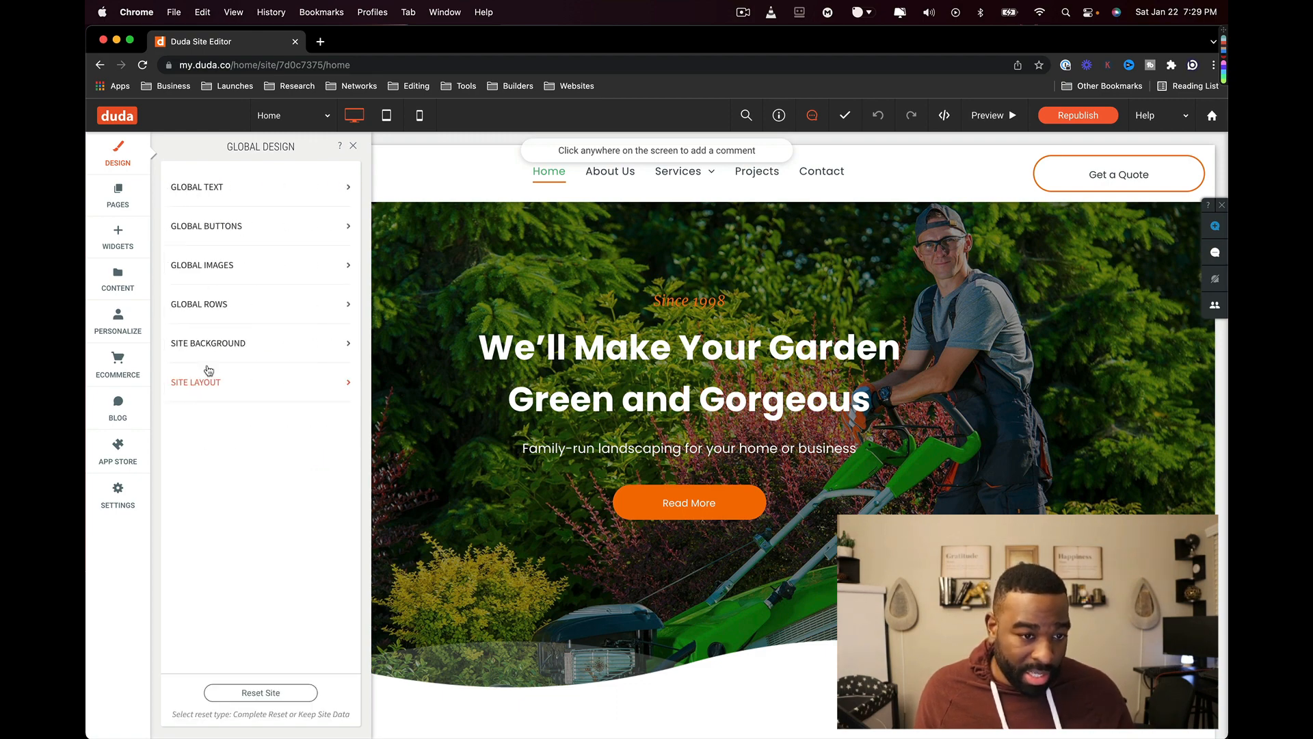
{"action": "left_click", "coordinate": [242, 355]}
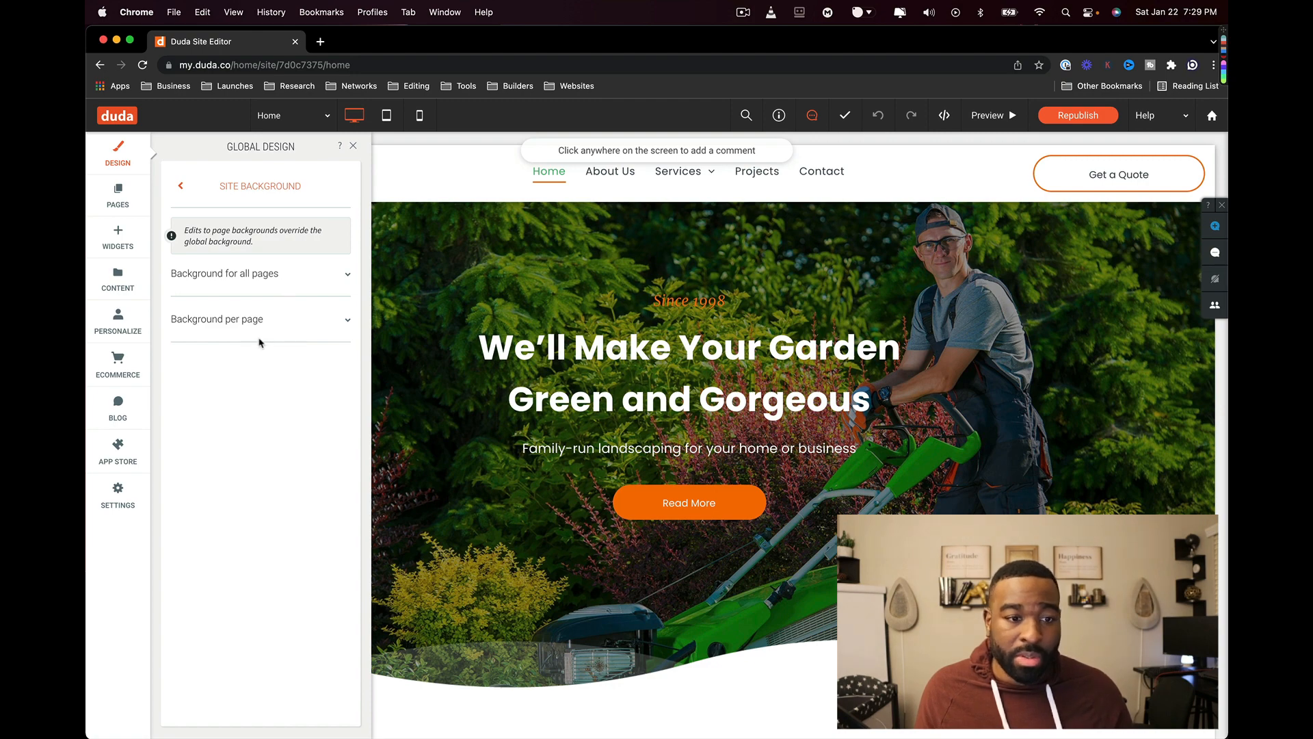
{"action": "left_click", "coordinate": [174, 180]}
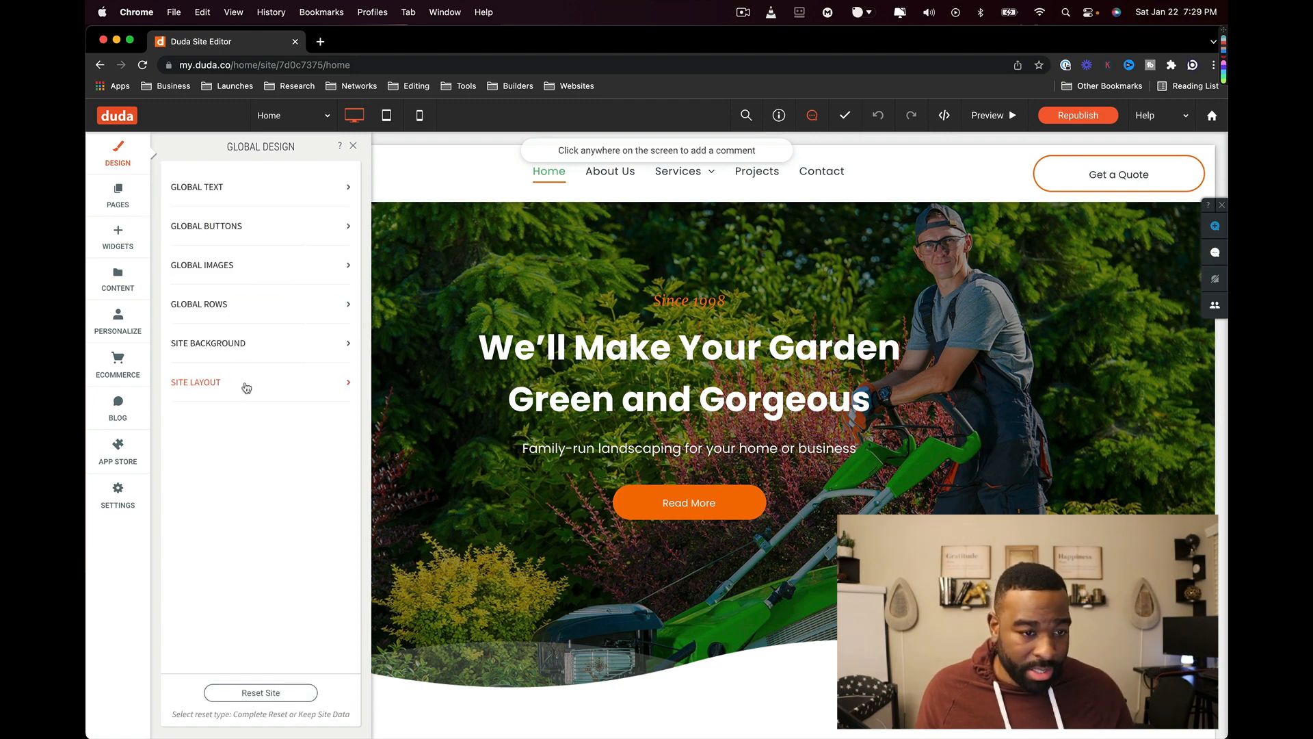
{"action": "left_click", "coordinate": [245, 386]}
{"action": "scroll", "coordinate": [265, 393], "scroll_direction": "down", "scroll_amount": 3}
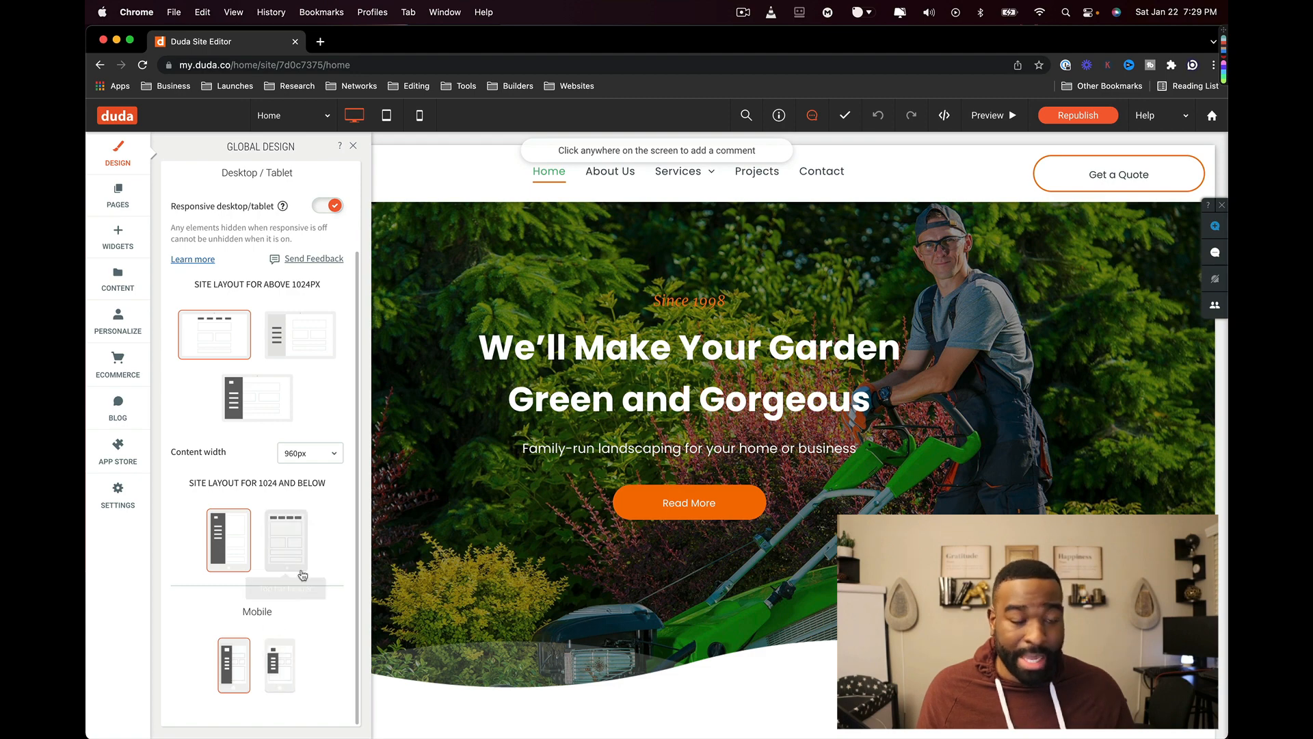
{"action": "scroll", "coordinate": [303, 577], "scroll_direction": "up", "scroll_amount": 3}
{"action": "left_click", "coordinate": [190, 185]}
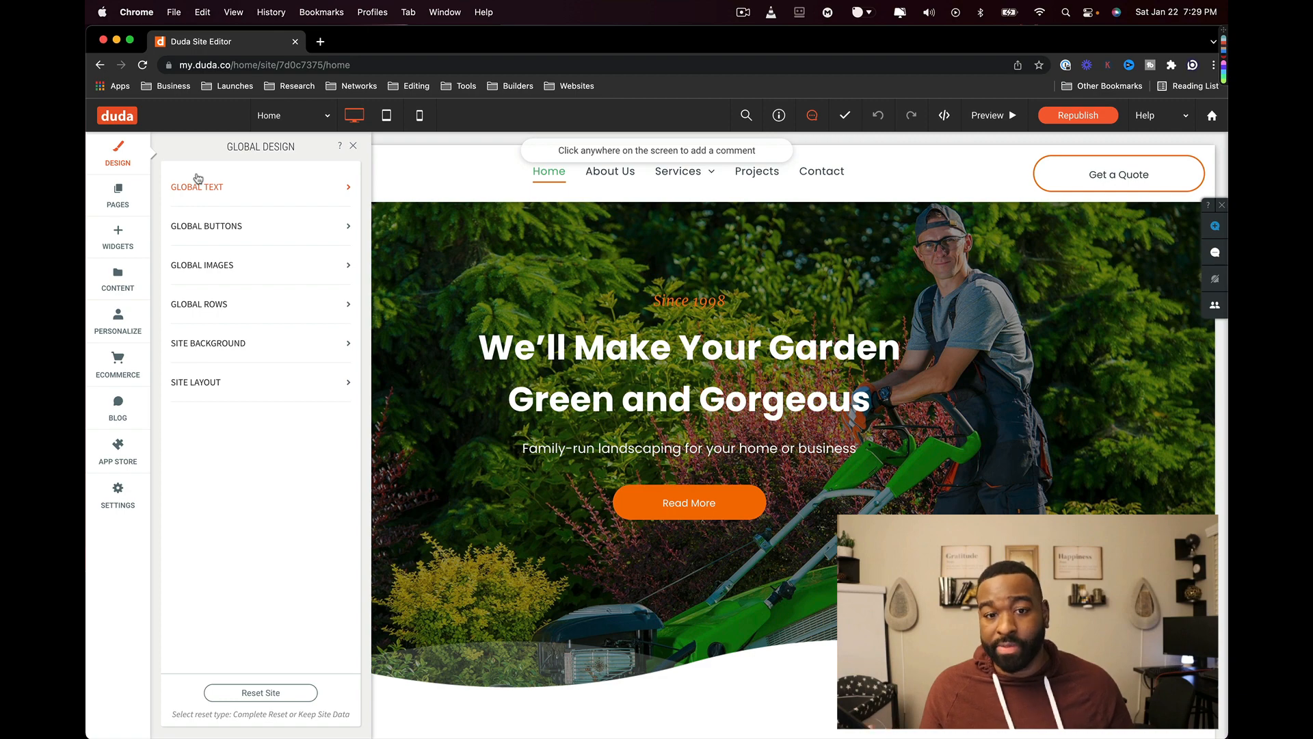
- Add a popup from the Newsletter Registration template and load it in the editor
{"action": "left_click", "coordinate": [119, 196]}
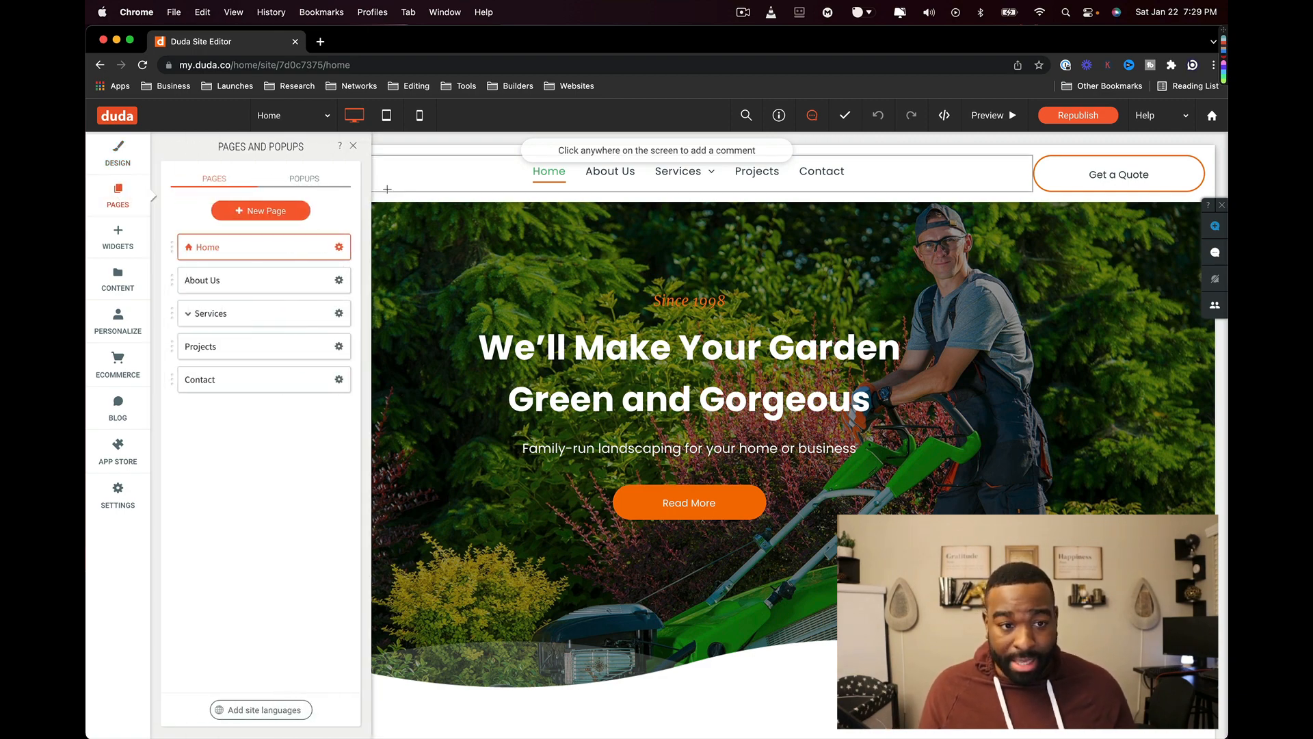
{"action": "left_click", "coordinate": [316, 183]}
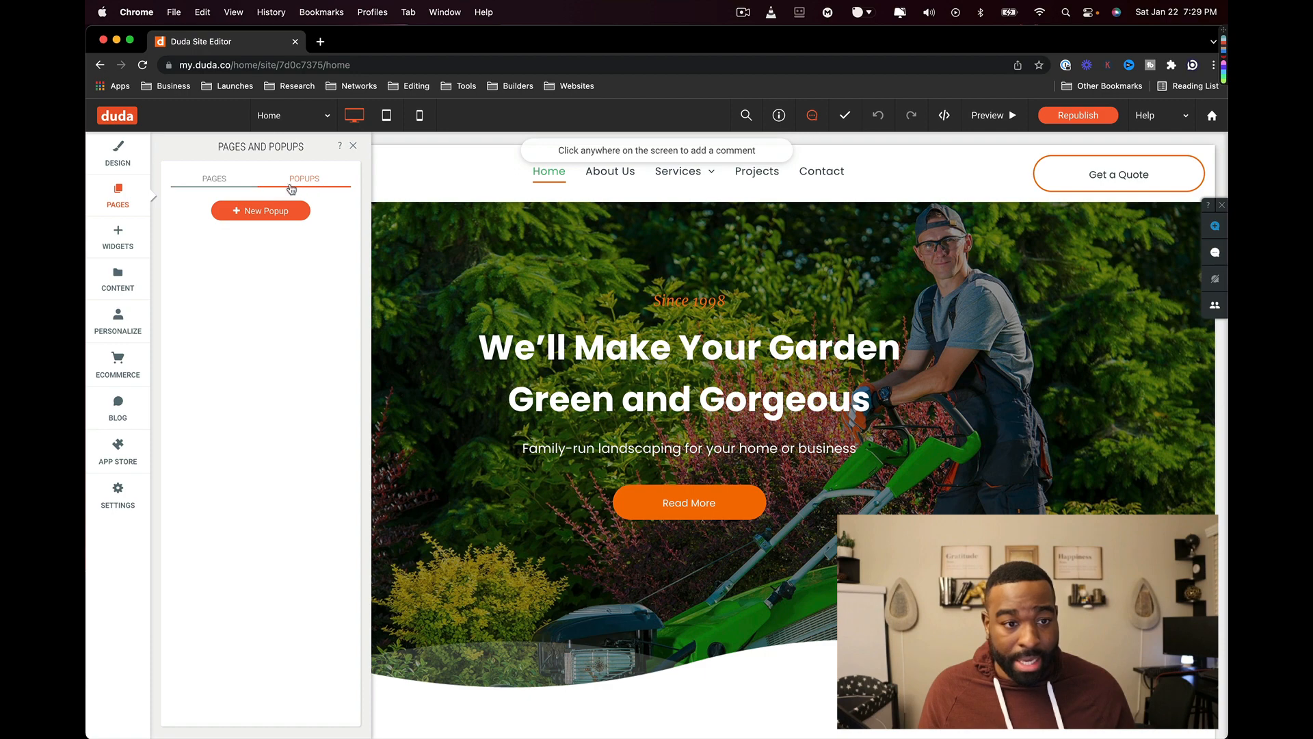
{"action": "left_click", "coordinate": [208, 180]}
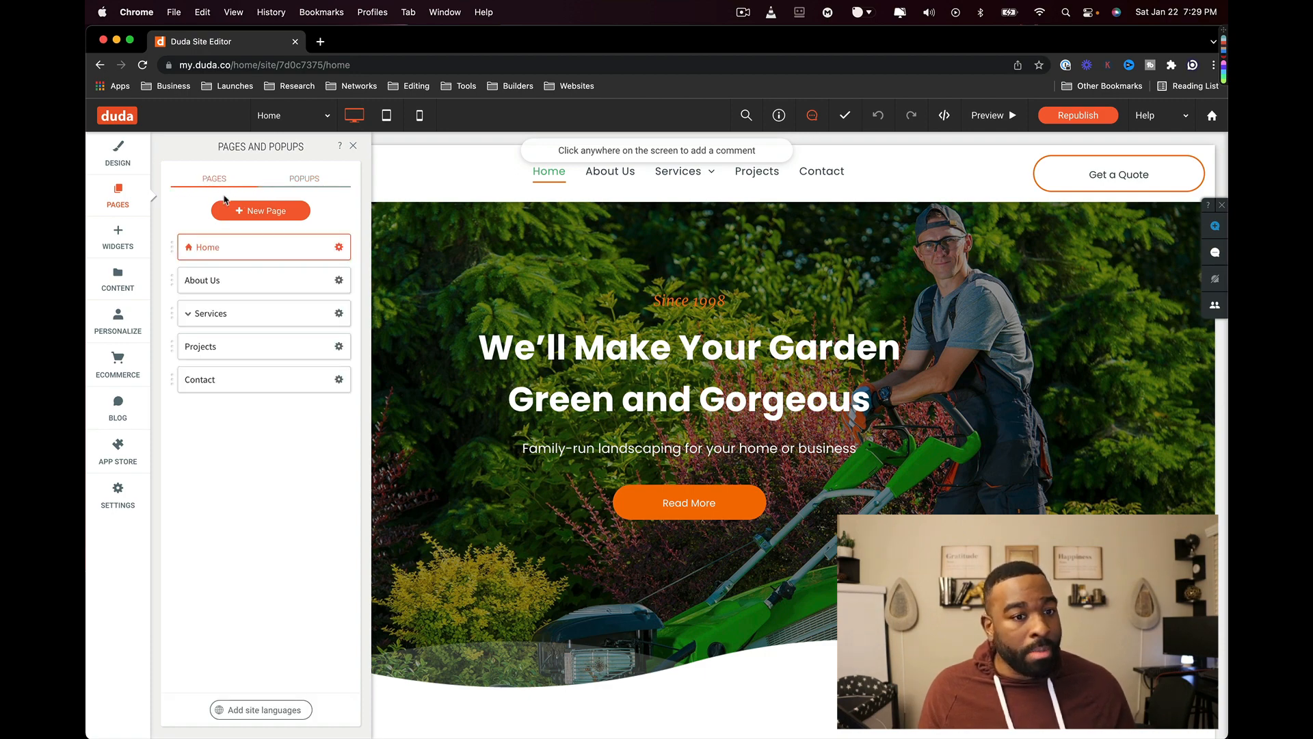
{"action": "left_click", "coordinate": [287, 182]}
{"action": "left_click", "coordinate": [264, 210]}
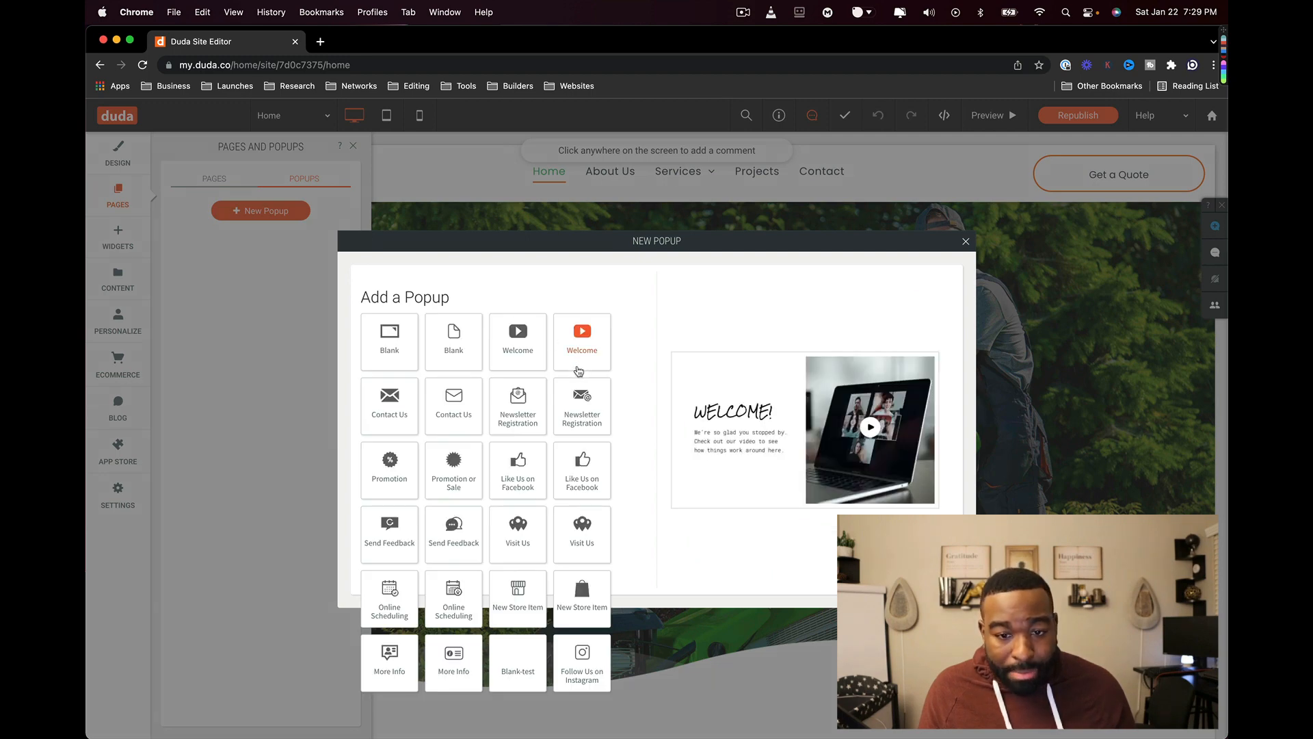
{"action": "left_click", "coordinate": [507, 401]}
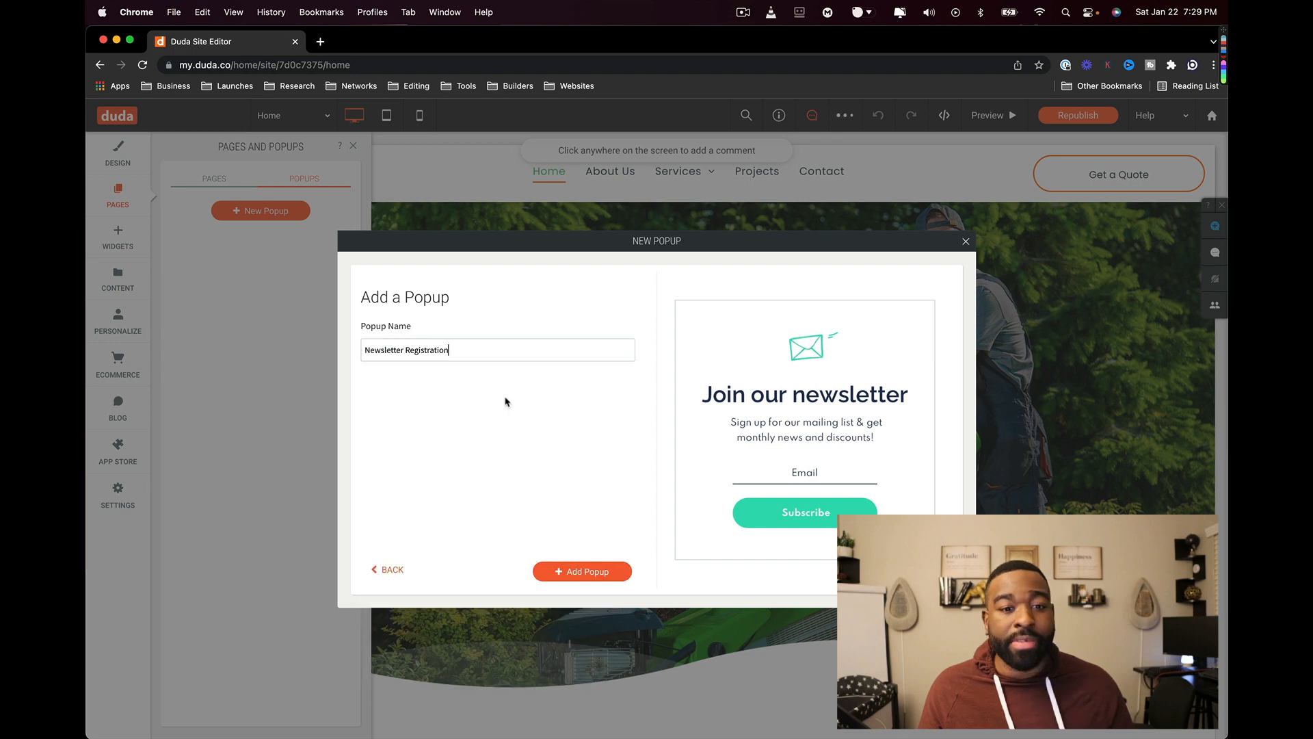
{"action": "left_click", "coordinate": [576, 572]}
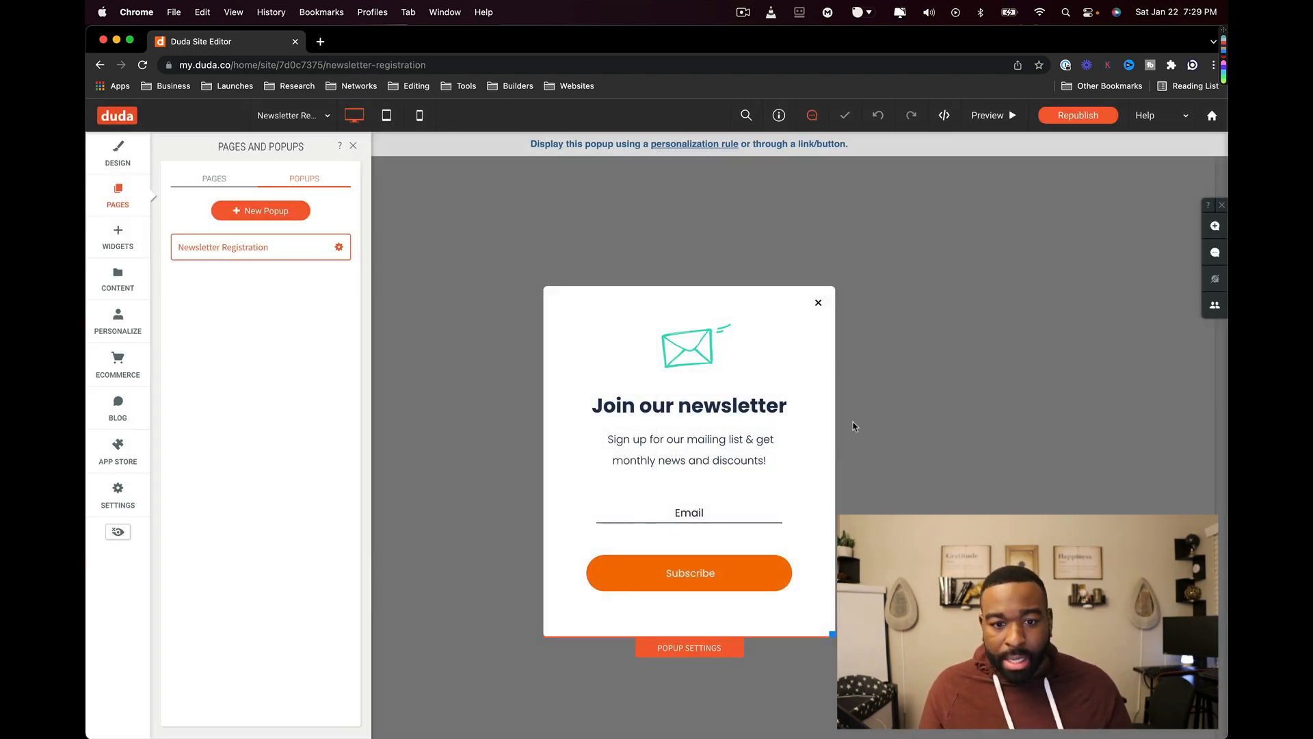
{"action": "left_click", "coordinate": [287, 247]}
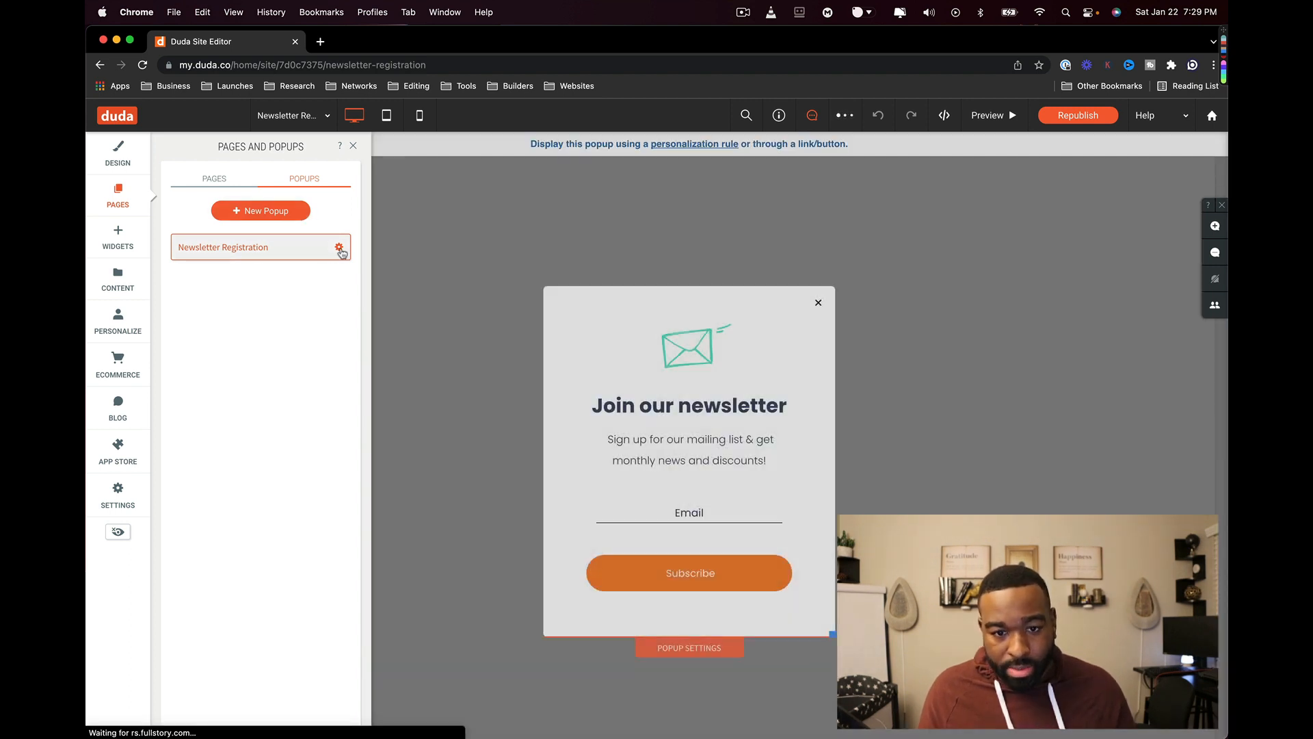
{"action": "left_click", "coordinate": [340, 249]}
{"action": "left_click", "coordinate": [314, 252]}
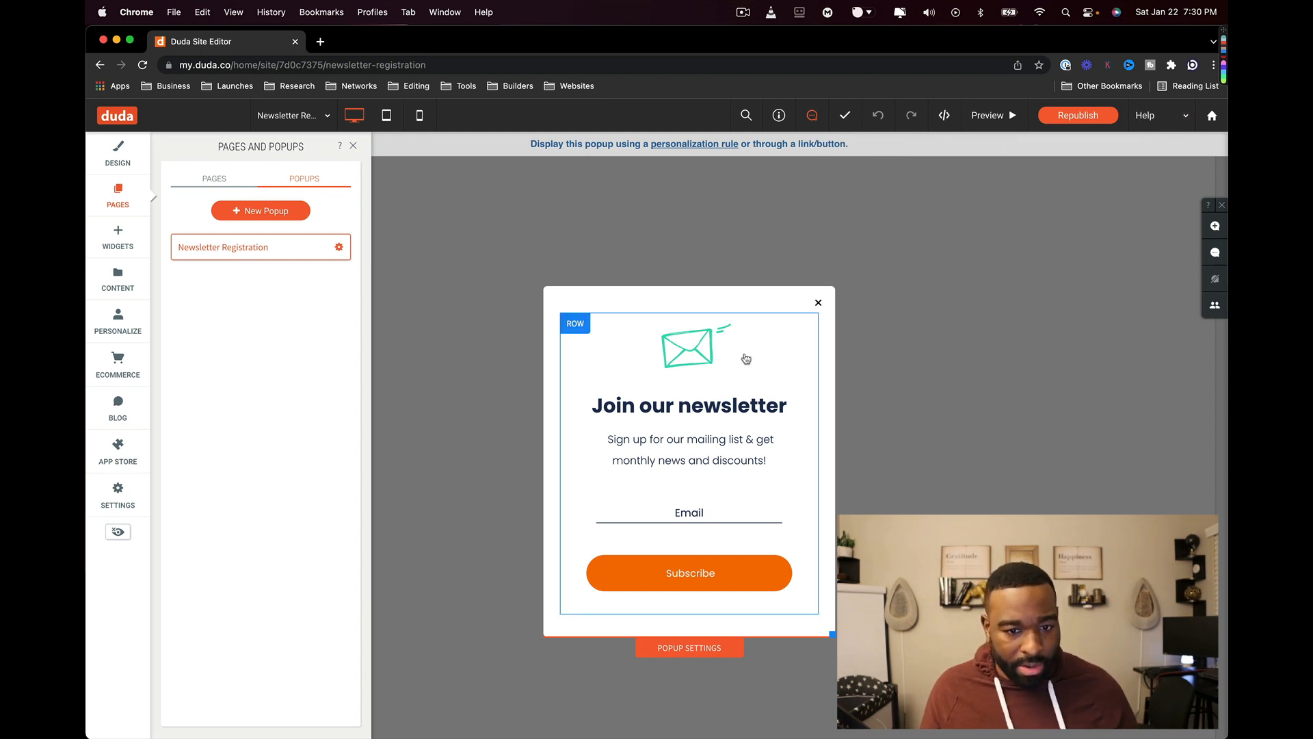
- Review the newsletter popup's design settings, then close them unchanged
{"action": "left_click", "coordinate": [682, 648]}
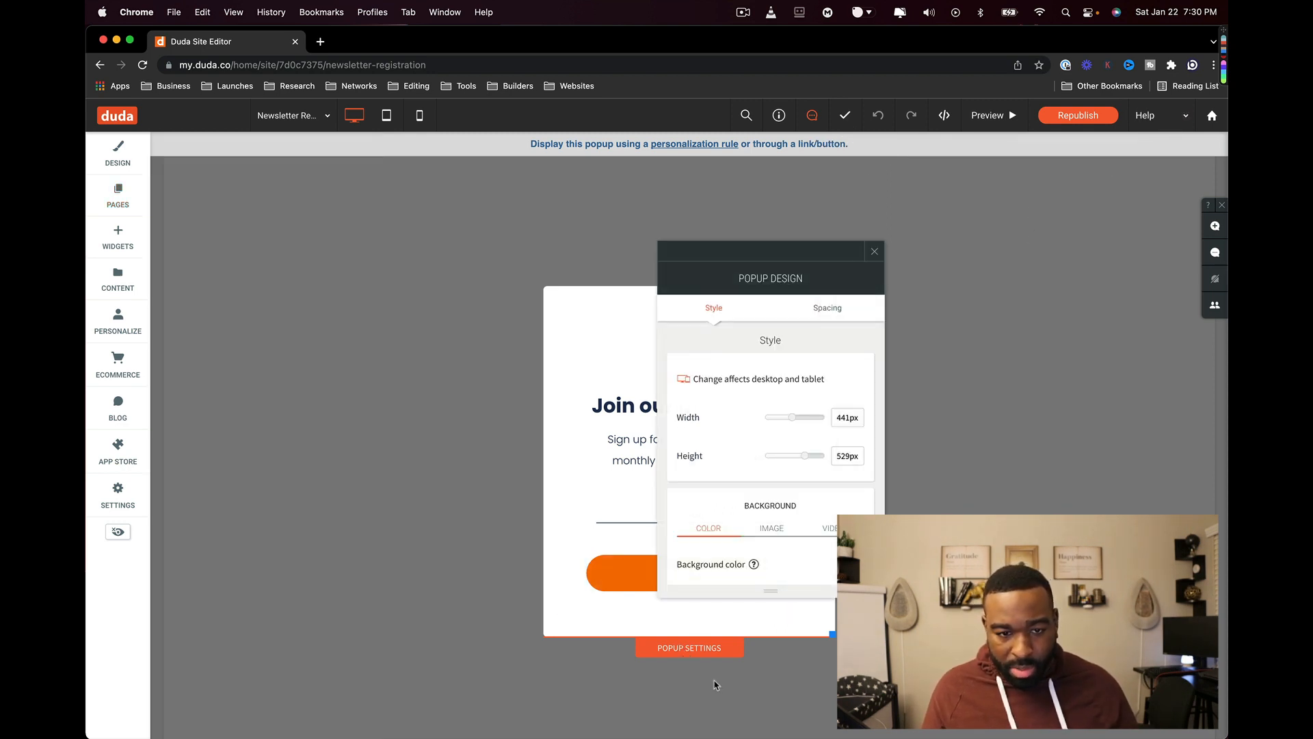
{"action": "scroll", "coordinate": [805, 389], "scroll_direction": "down", "scroll_amount": 5}
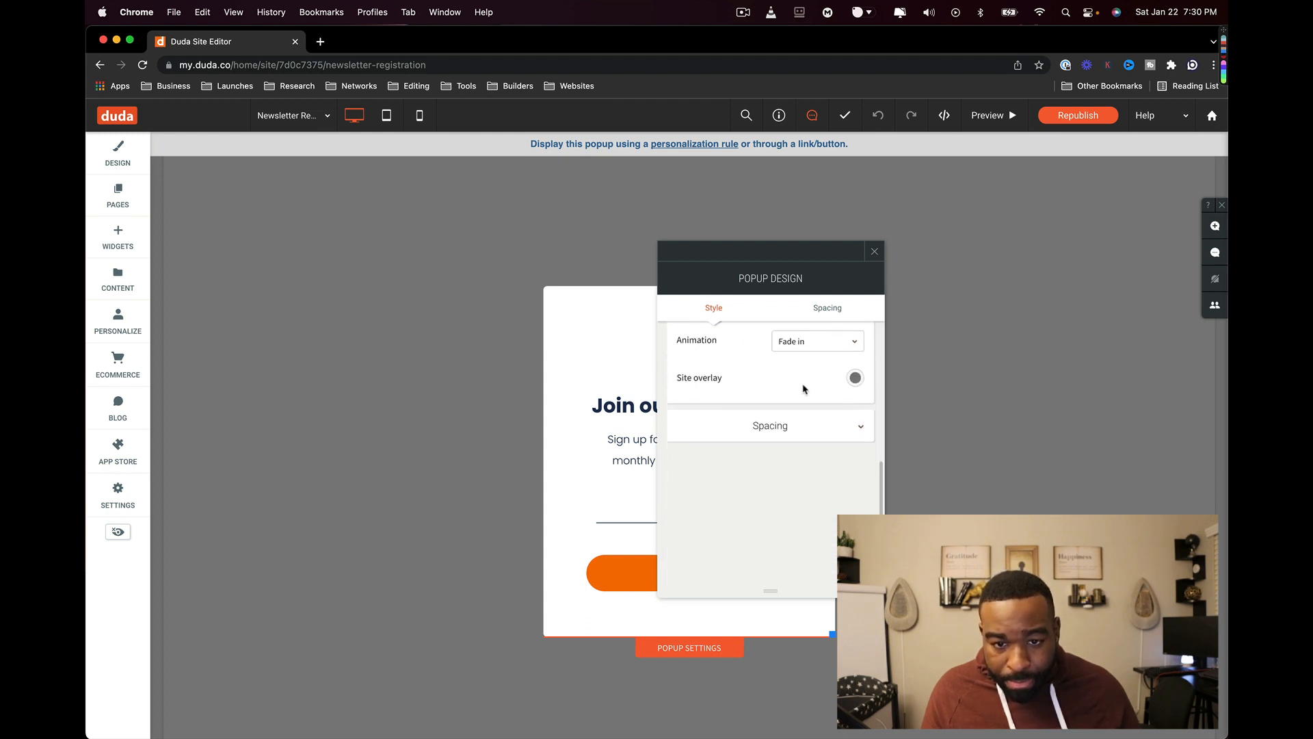
{"action": "scroll", "coordinate": [804, 390], "scroll_direction": "up", "scroll_amount": 3}
{"action": "scroll", "coordinate": [805, 388], "scroll_direction": "up", "scroll_amount": 3}
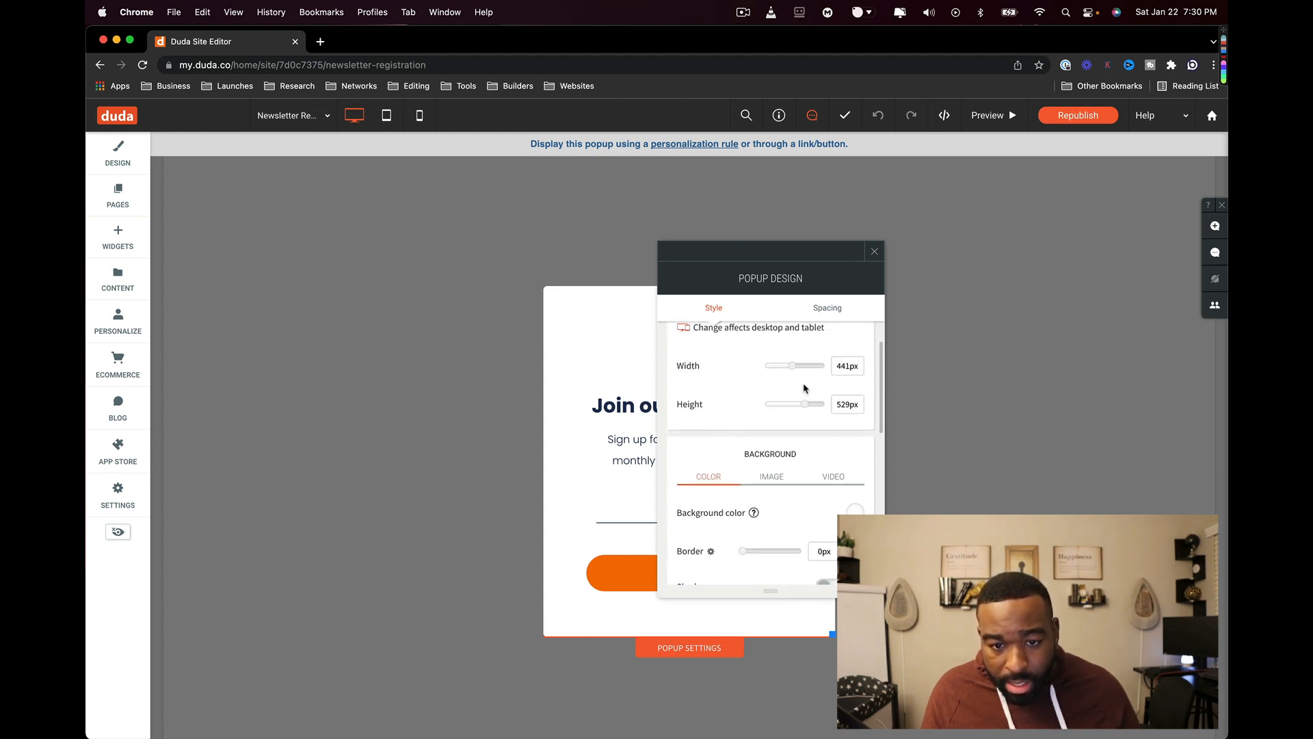
{"action": "left_click", "coordinate": [876, 252]}
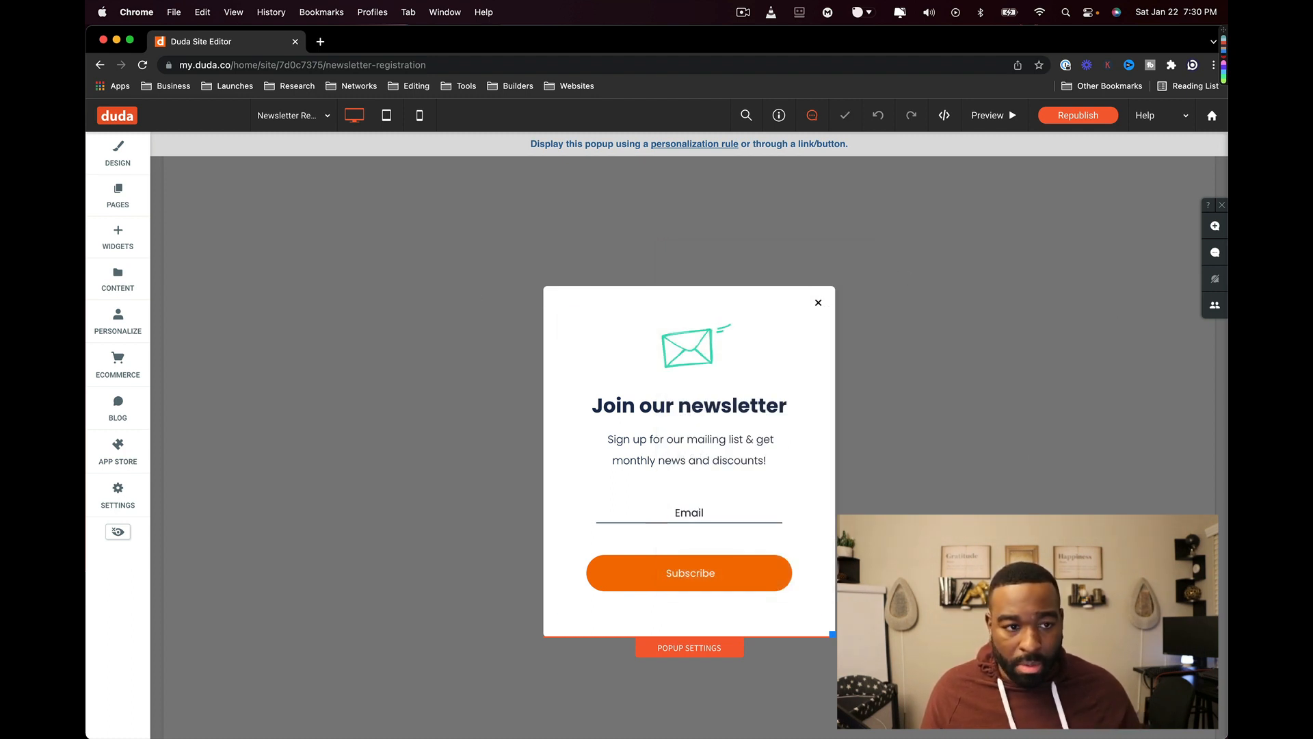
- Glance at Global Design and the site pages list, then bring up the widget library
{"action": "left_click", "coordinate": [124, 160]}
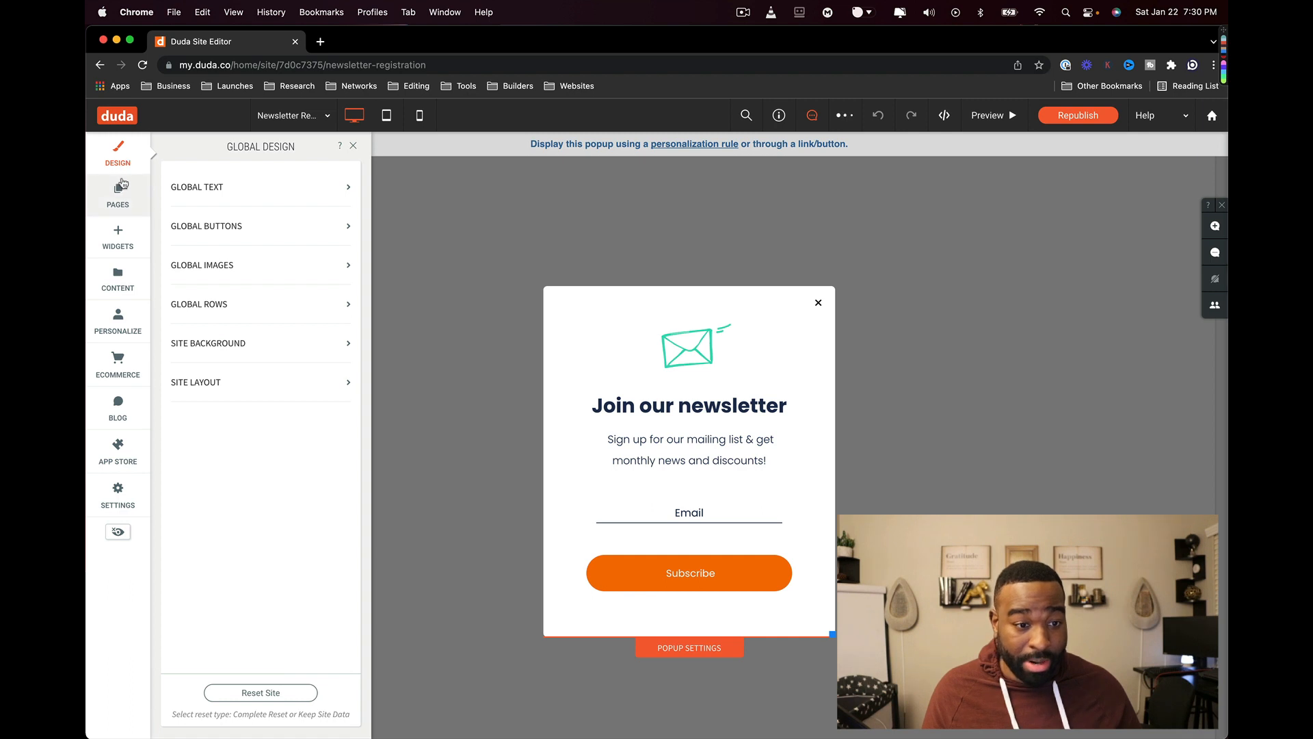
{"action": "left_click", "coordinate": [119, 188]}
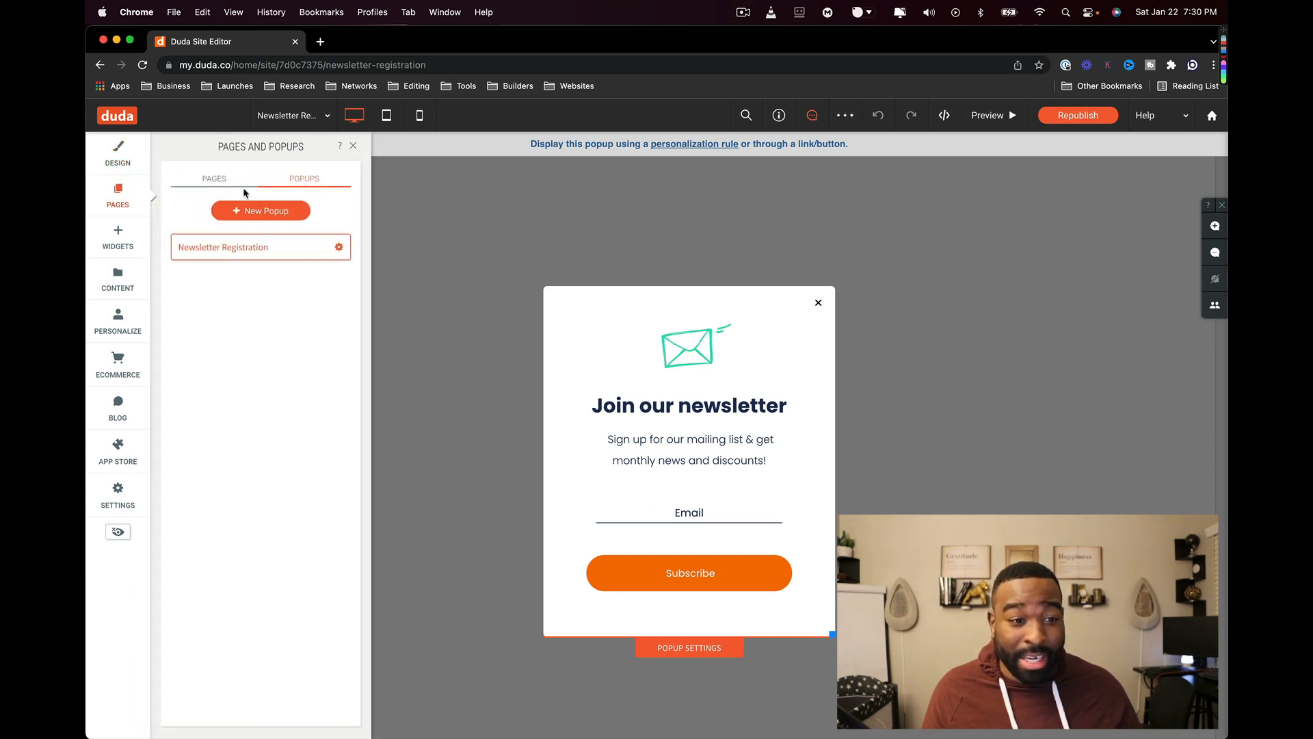
{"action": "left_click", "coordinate": [222, 182]}
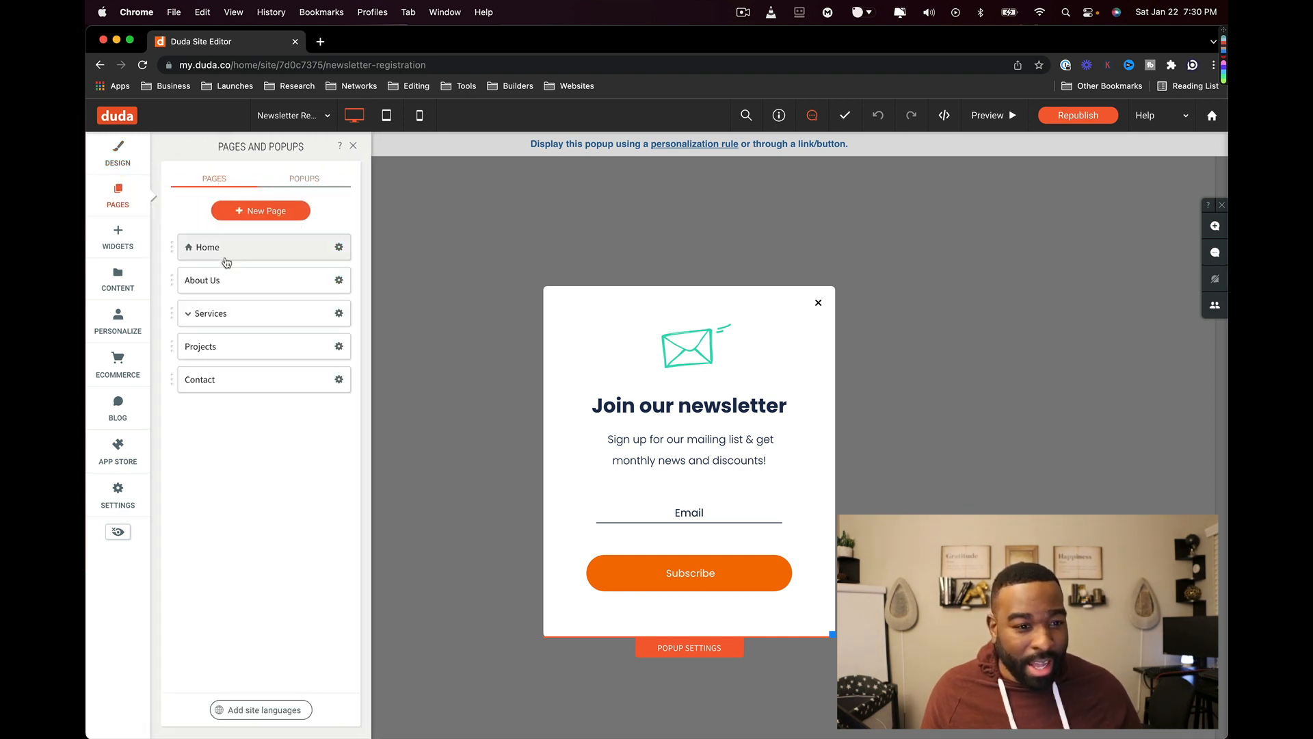
{"action": "left_click", "coordinate": [137, 248]}
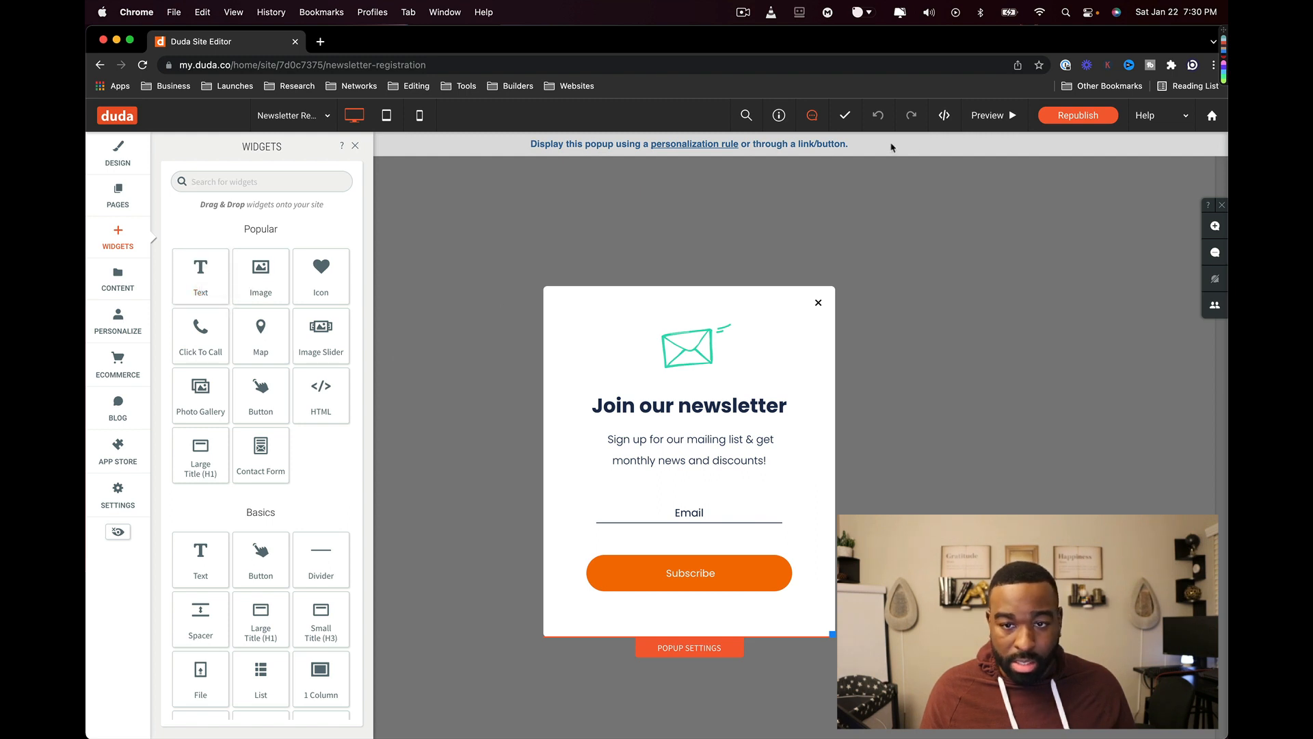
- Republish the site, then switch the editor from the newsletter popup to the Home page
{"action": "left_click", "coordinate": [1062, 119]}
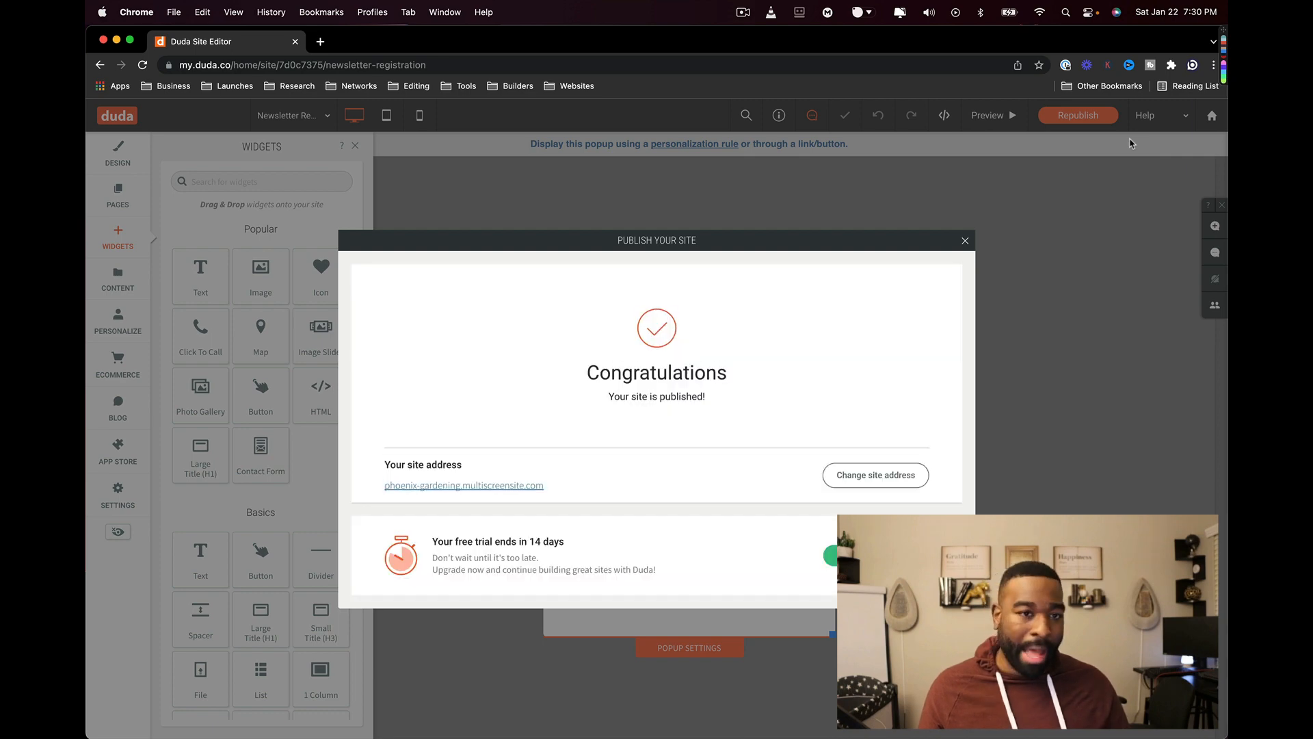
{"action": "left_click", "coordinate": [966, 243]}
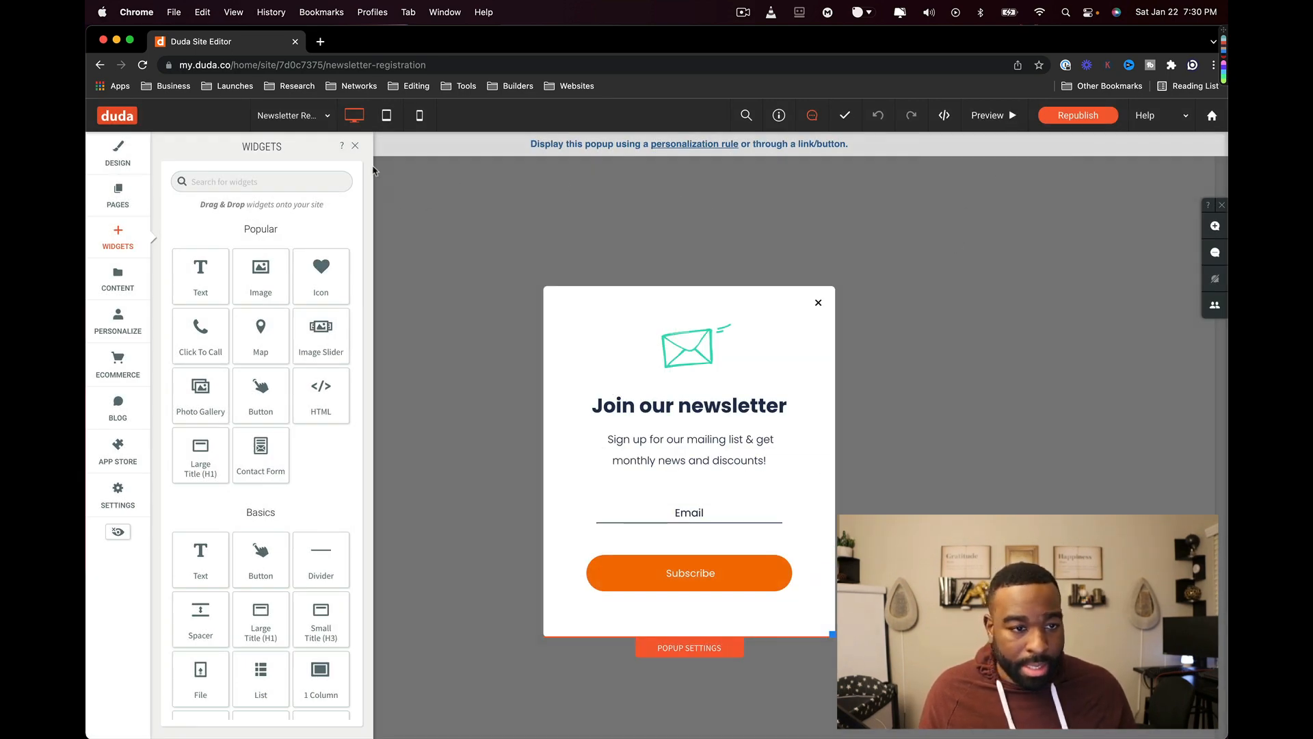
{"action": "left_click", "coordinate": [104, 187]}
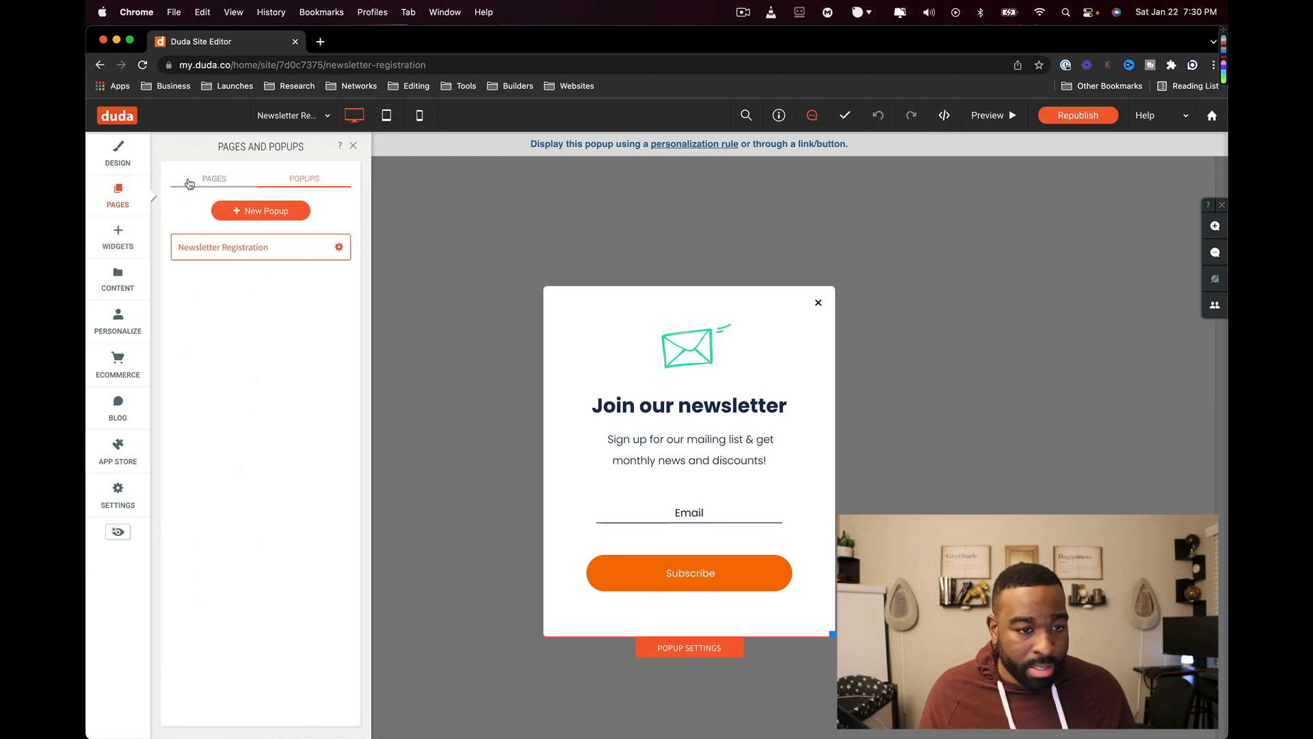
{"action": "left_click", "coordinate": [212, 179]}
{"action": "left_click", "coordinate": [208, 248]}
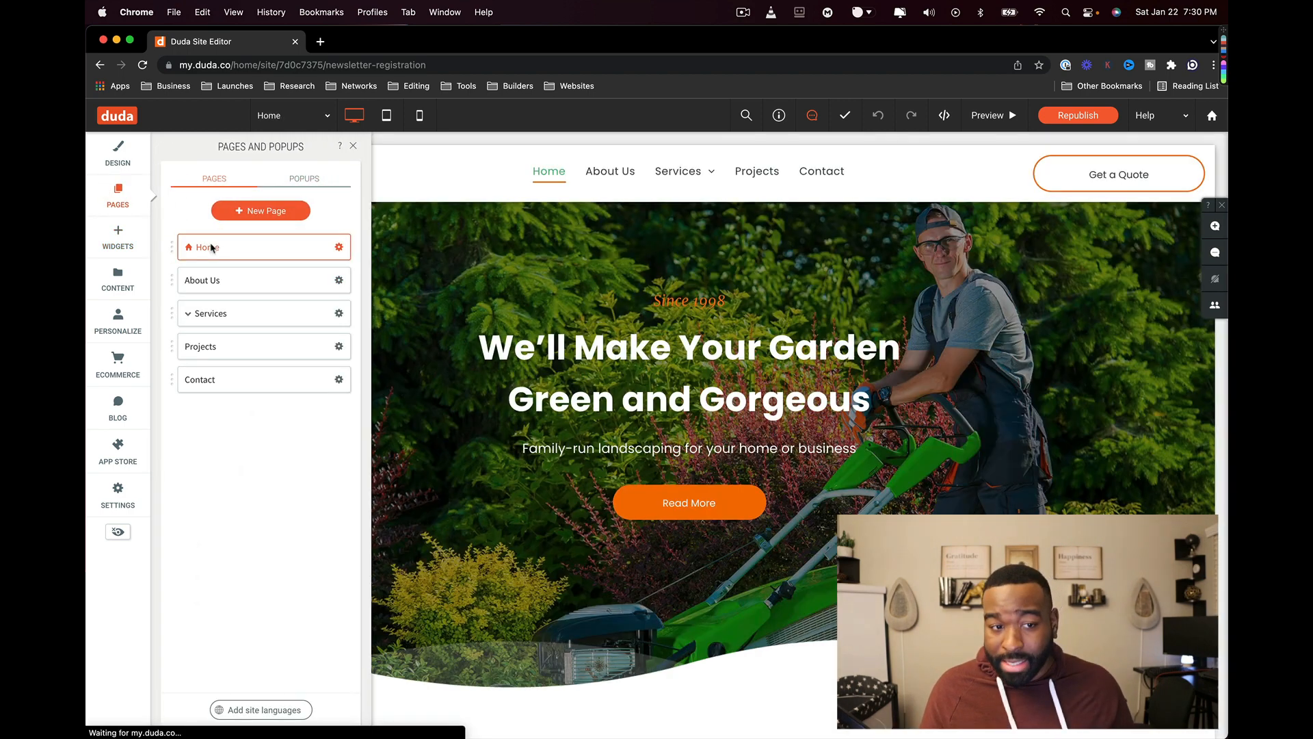
{"action": "left_click", "coordinate": [299, 179]}
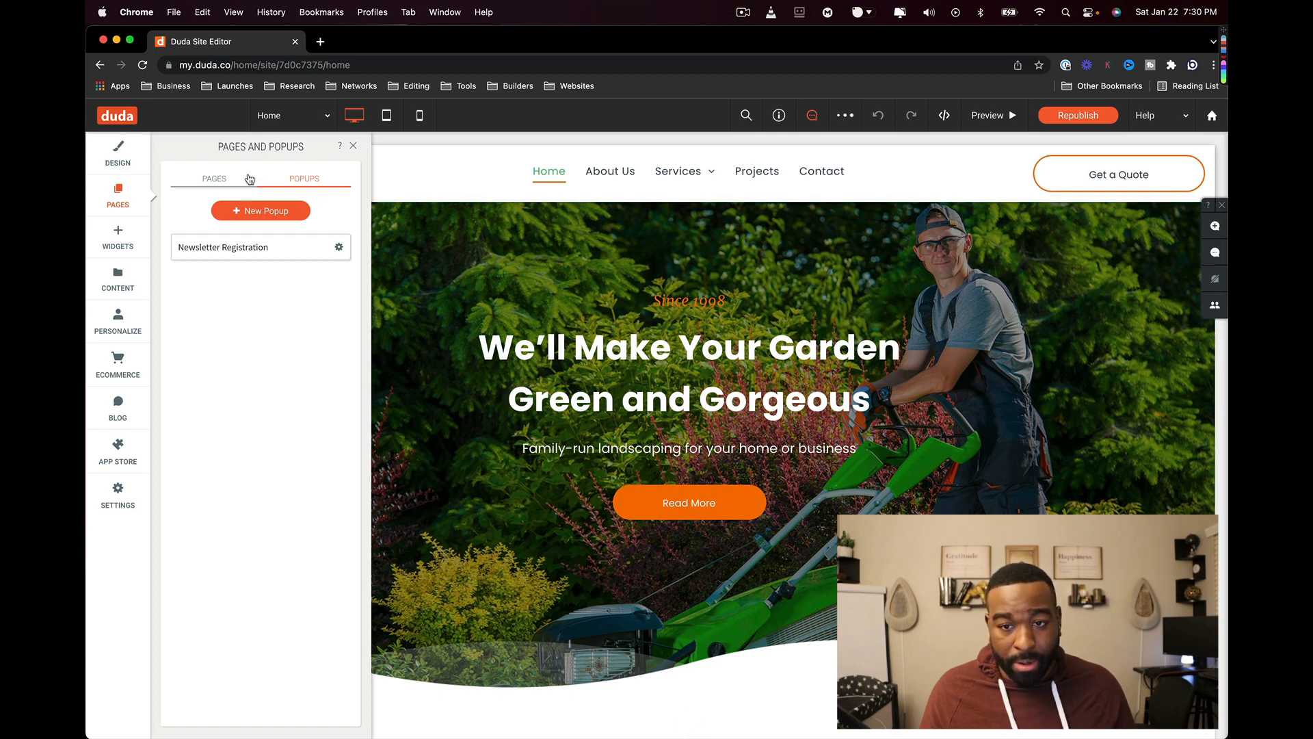
{"action": "left_click", "coordinate": [217, 181]}
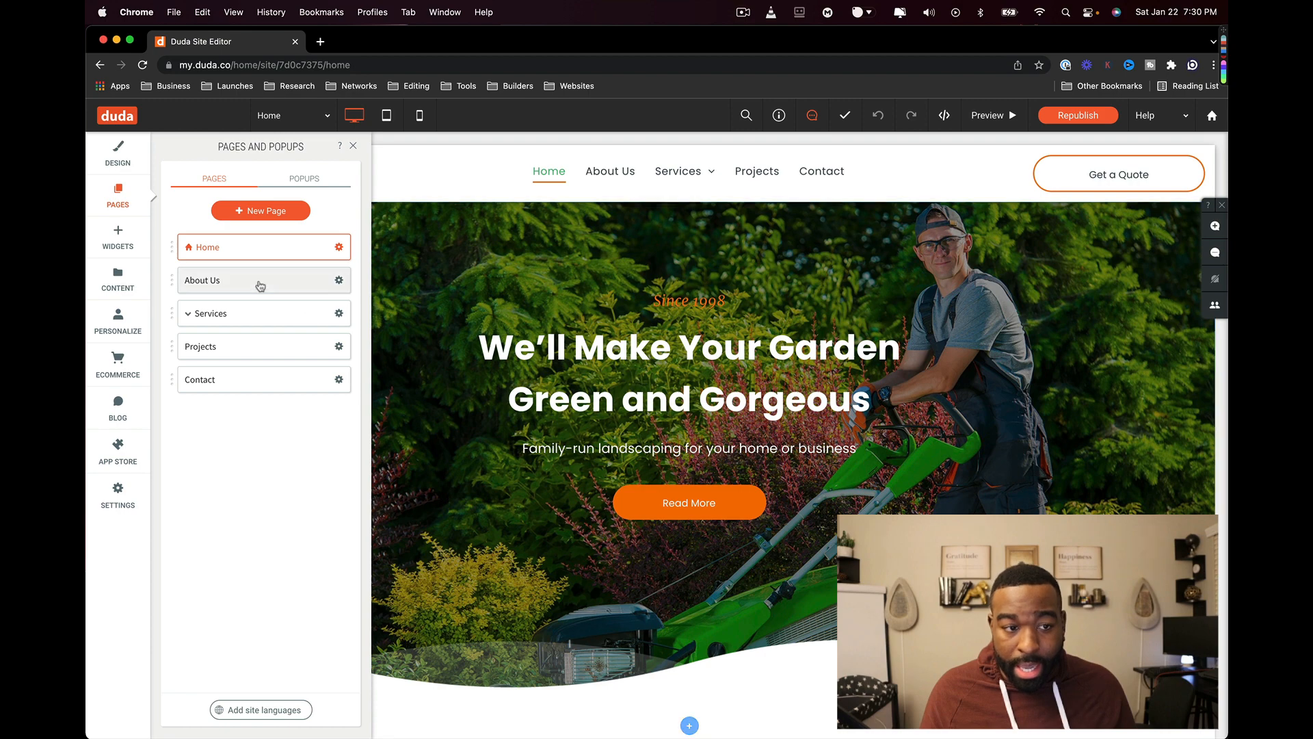
- Search the widgets for 'pop' and browse the HelloBar pop-up app's details
{"action": "left_click", "coordinate": [120, 239]}
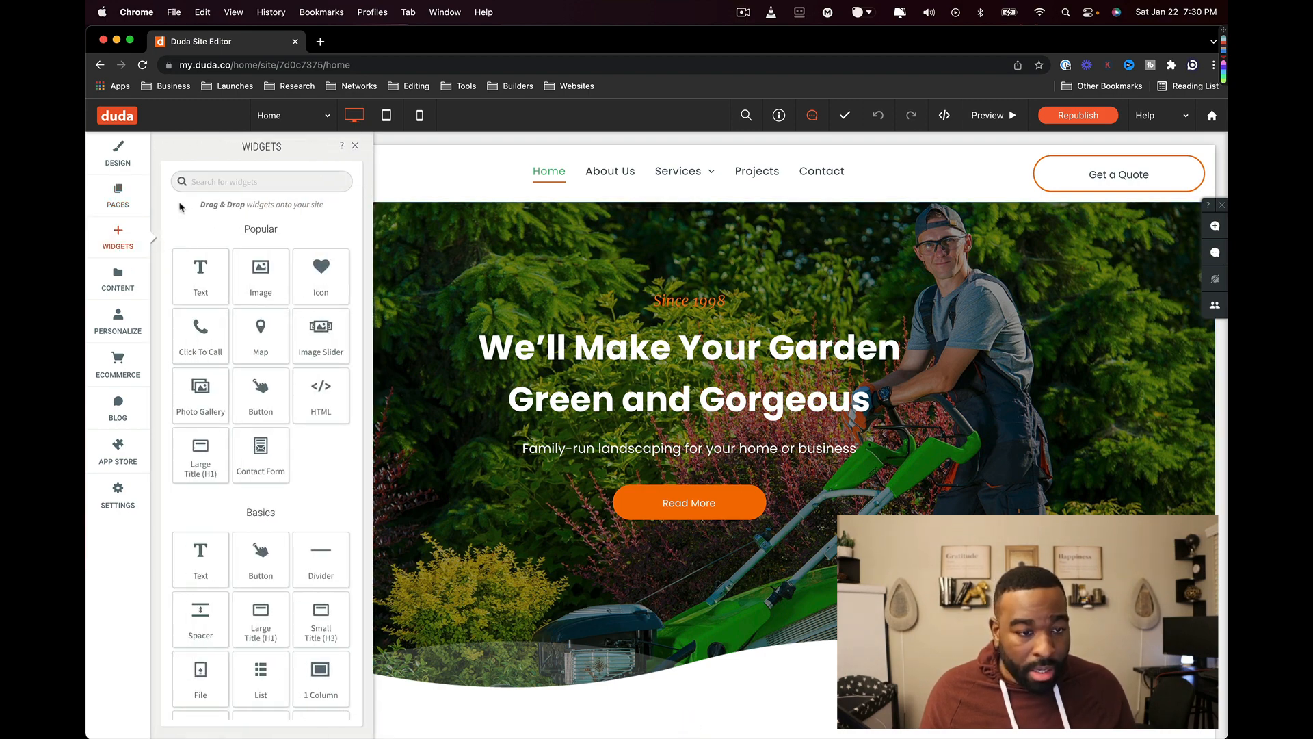
{"action": "type", "text": "pop"}
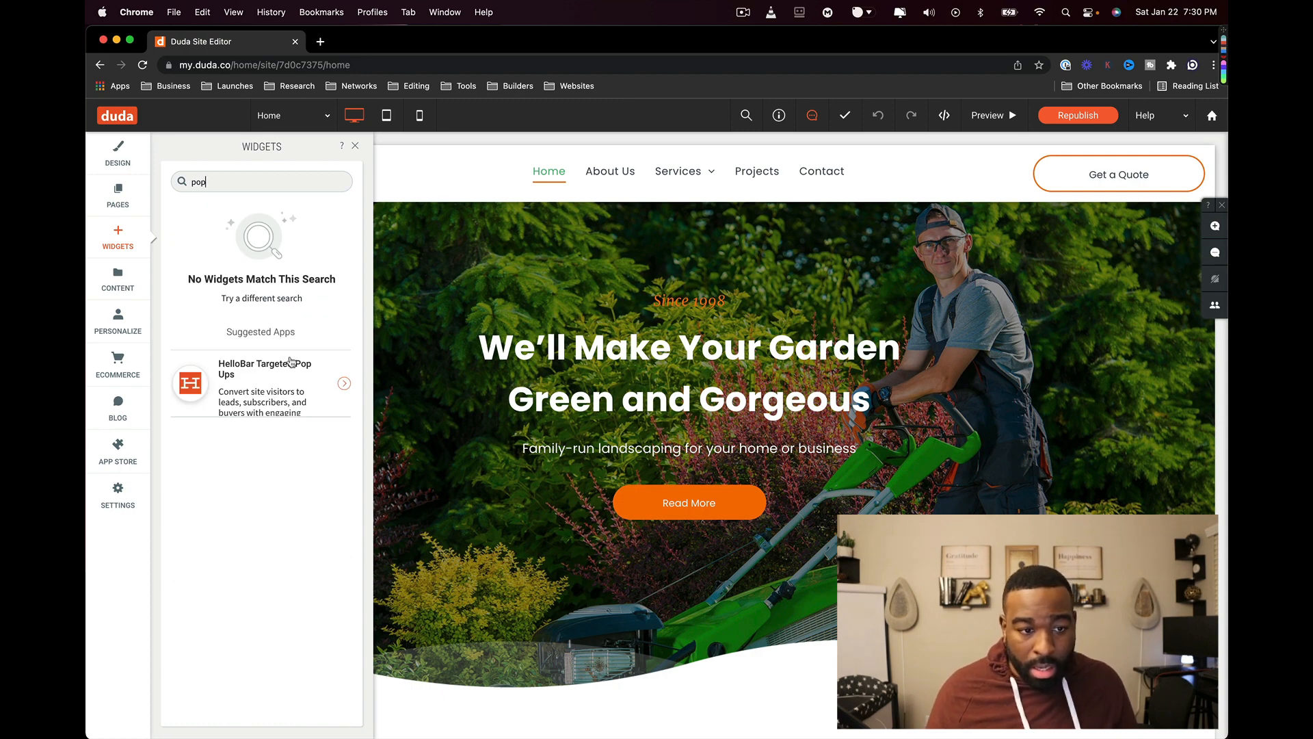
{"action": "left_click", "coordinate": [315, 376]}
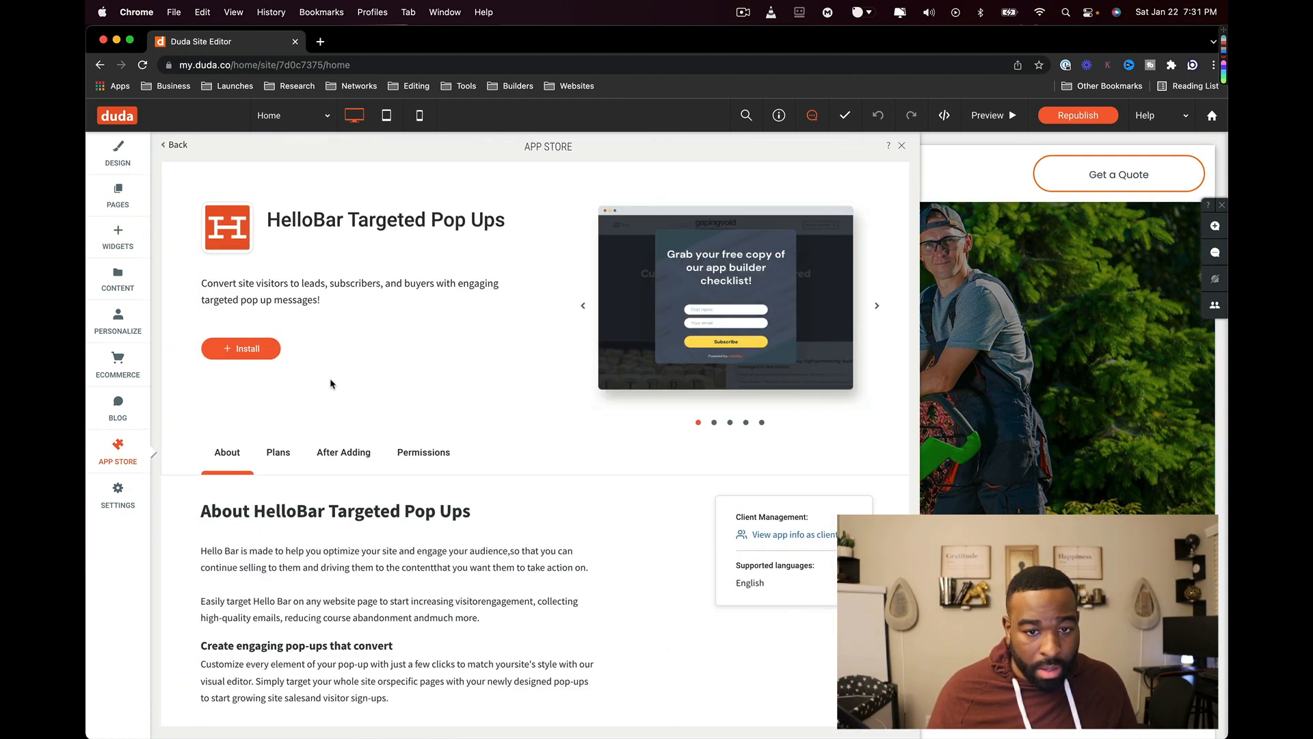
{"action": "scroll", "coordinate": [337, 440], "scroll_direction": "down", "scroll_amount": 15}
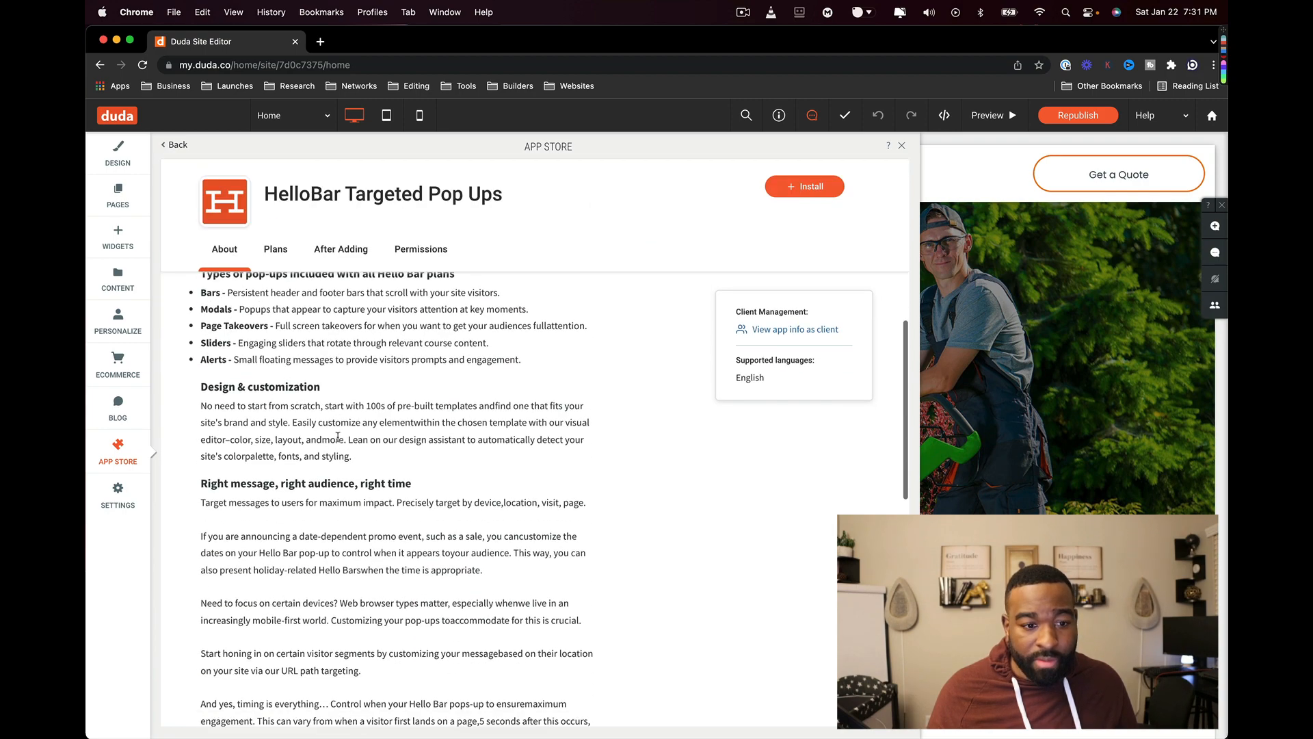
{"action": "scroll", "coordinate": [338, 439], "scroll_direction": "up", "scroll_amount": 15}
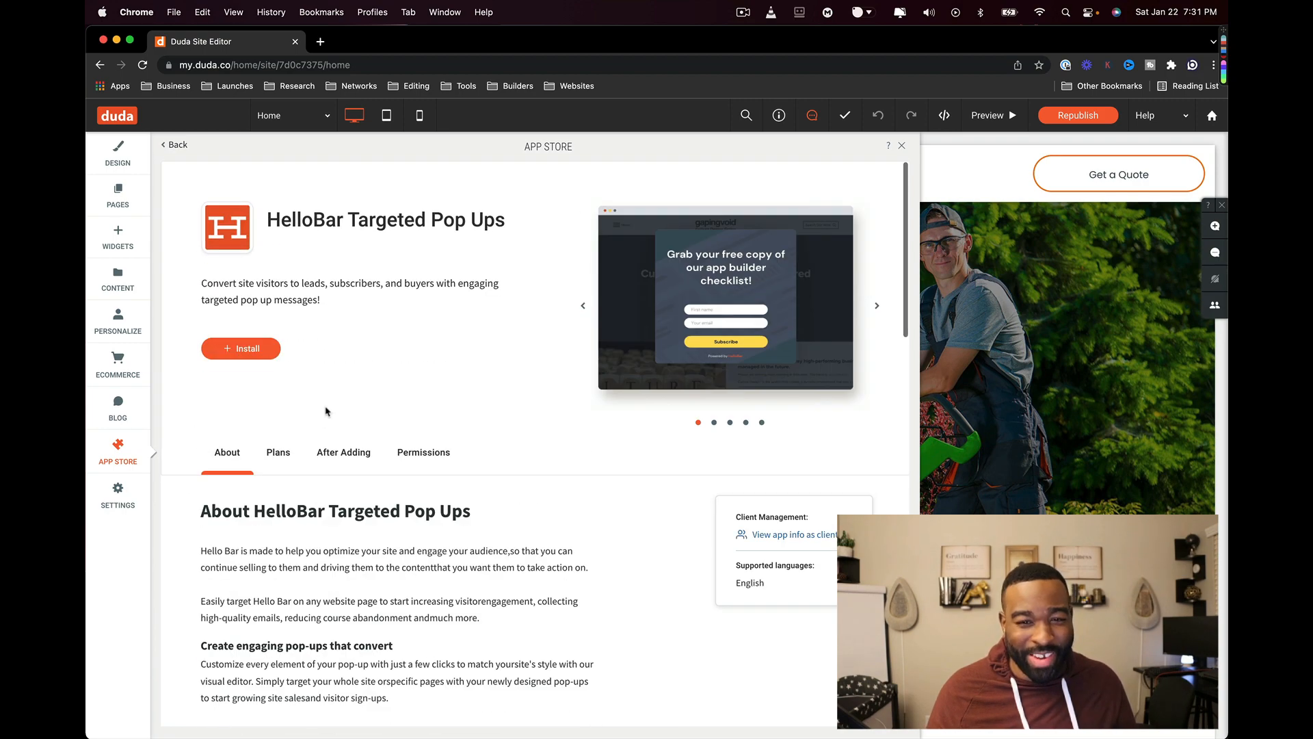
{"action": "left_click", "coordinate": [179, 145]}
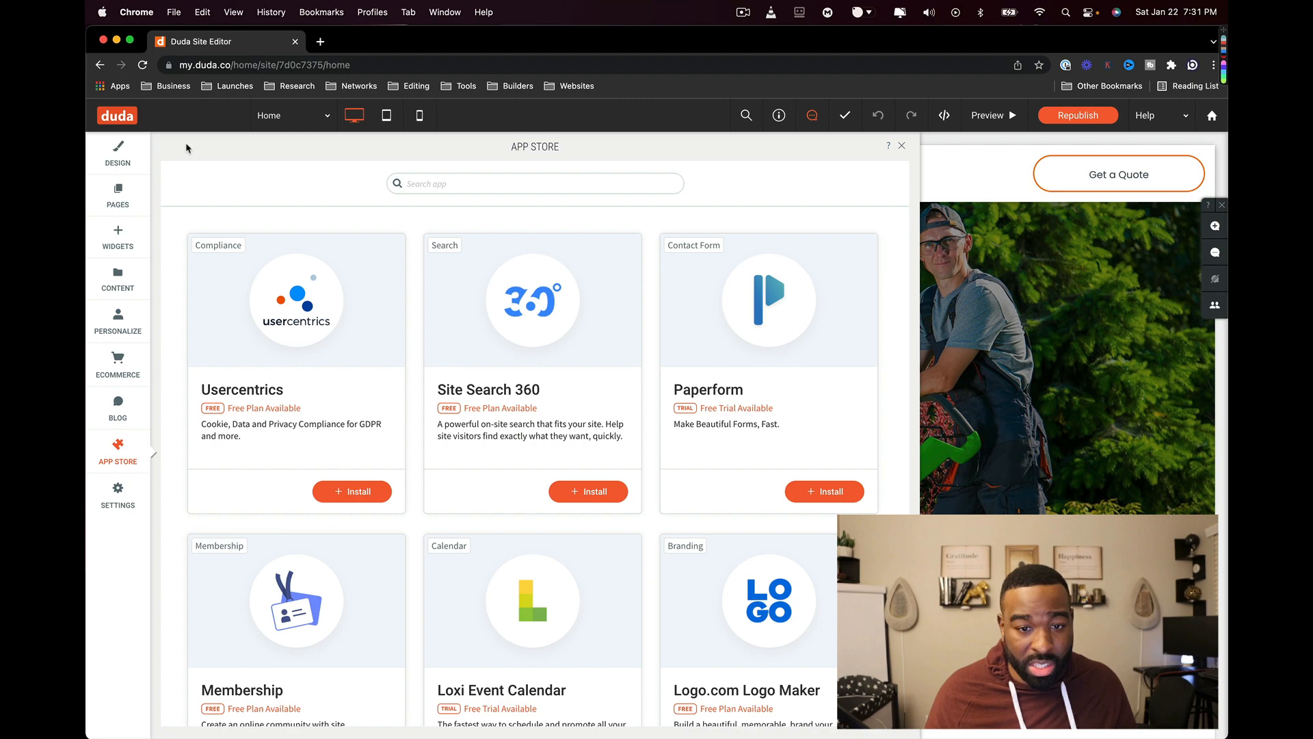
- Reopen the Newsletter Registration popup from the Popups list
{"action": "left_click", "coordinate": [123, 204]}
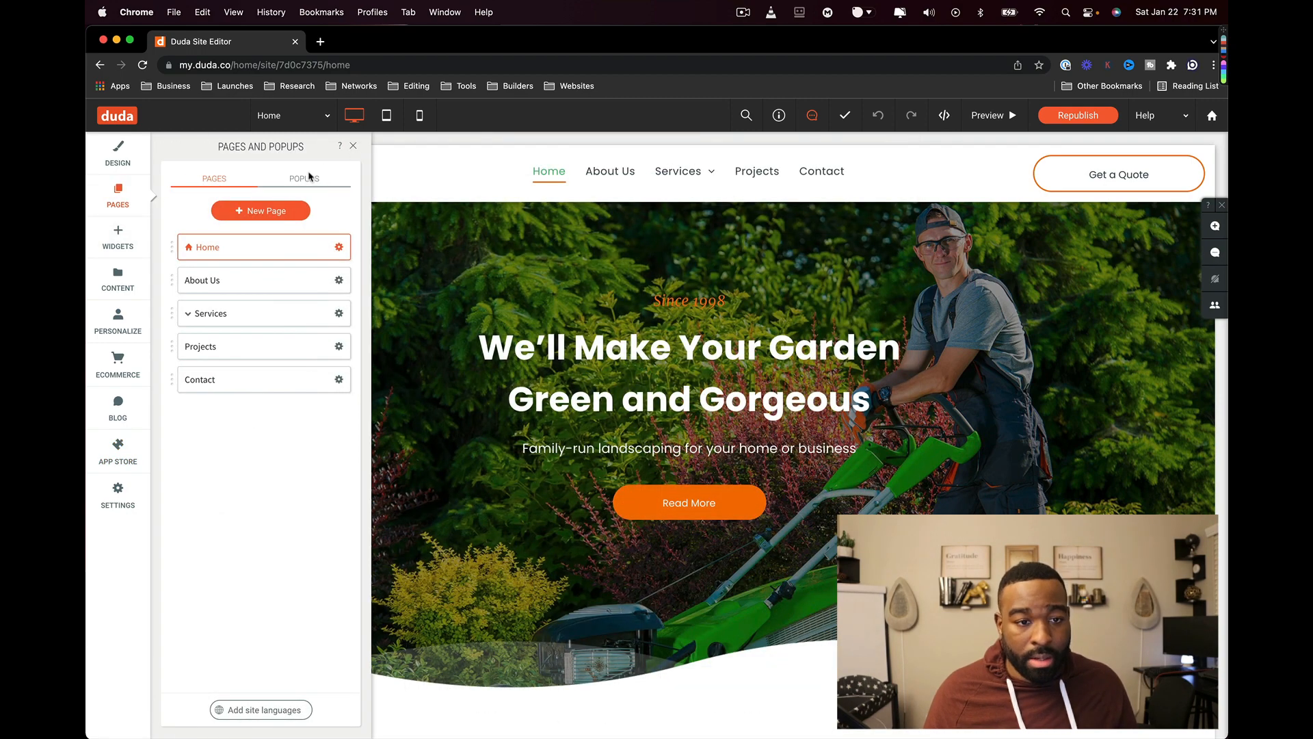
{"action": "left_click", "coordinate": [308, 176]}
{"action": "left_click", "coordinate": [285, 256]}
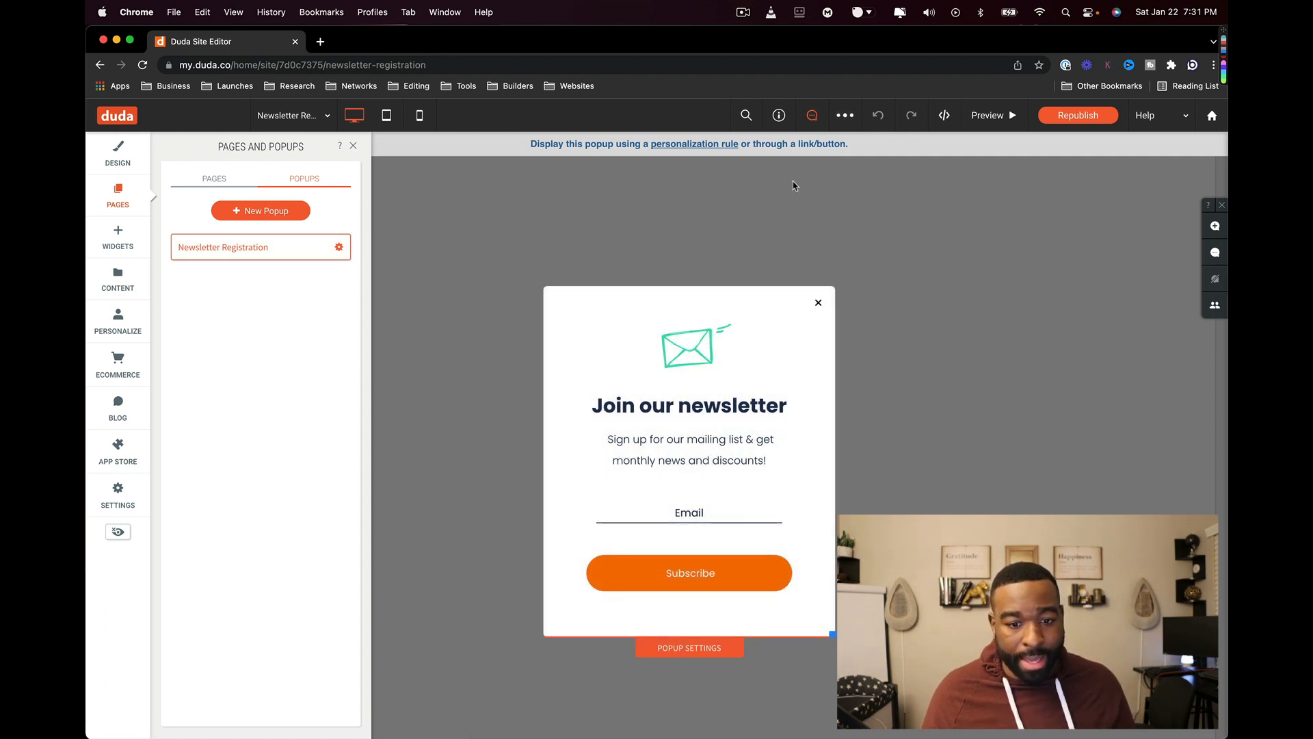
- Move the envelope image to a new top row and the subtitle above the heading, then reload Home
{"action": "left_click_drag", "start_coordinate": [668, 368], "coordinate": [595, 304]}
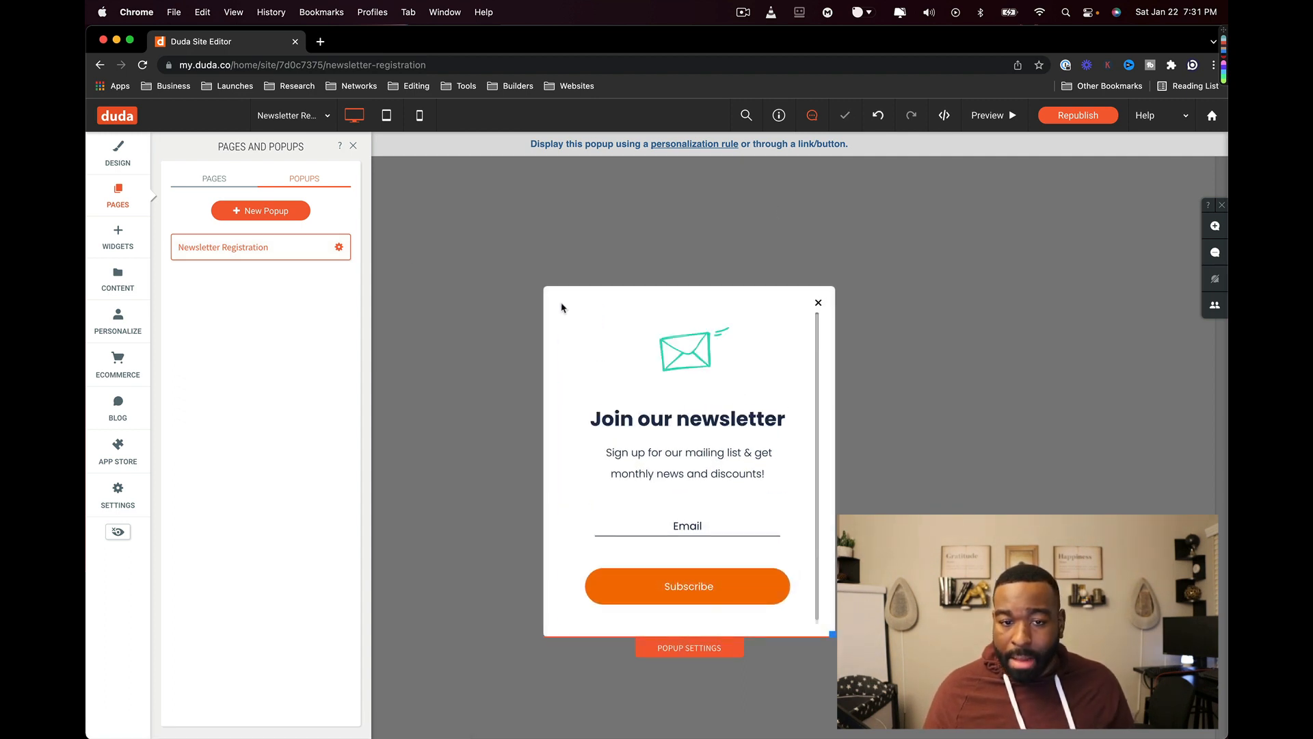
{"action": "left_click", "coordinate": [724, 478]}
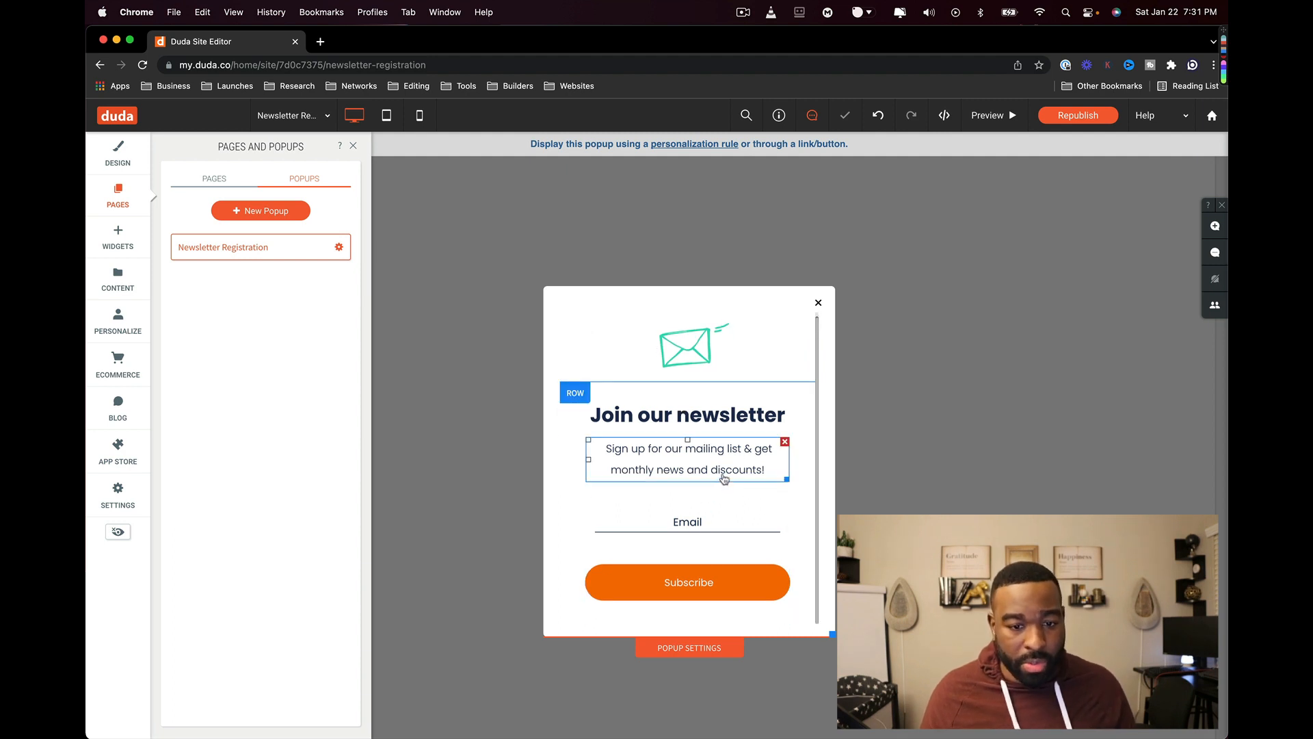
{"action": "left_click_drag", "start_coordinate": [725, 470], "coordinate": [694, 424]}
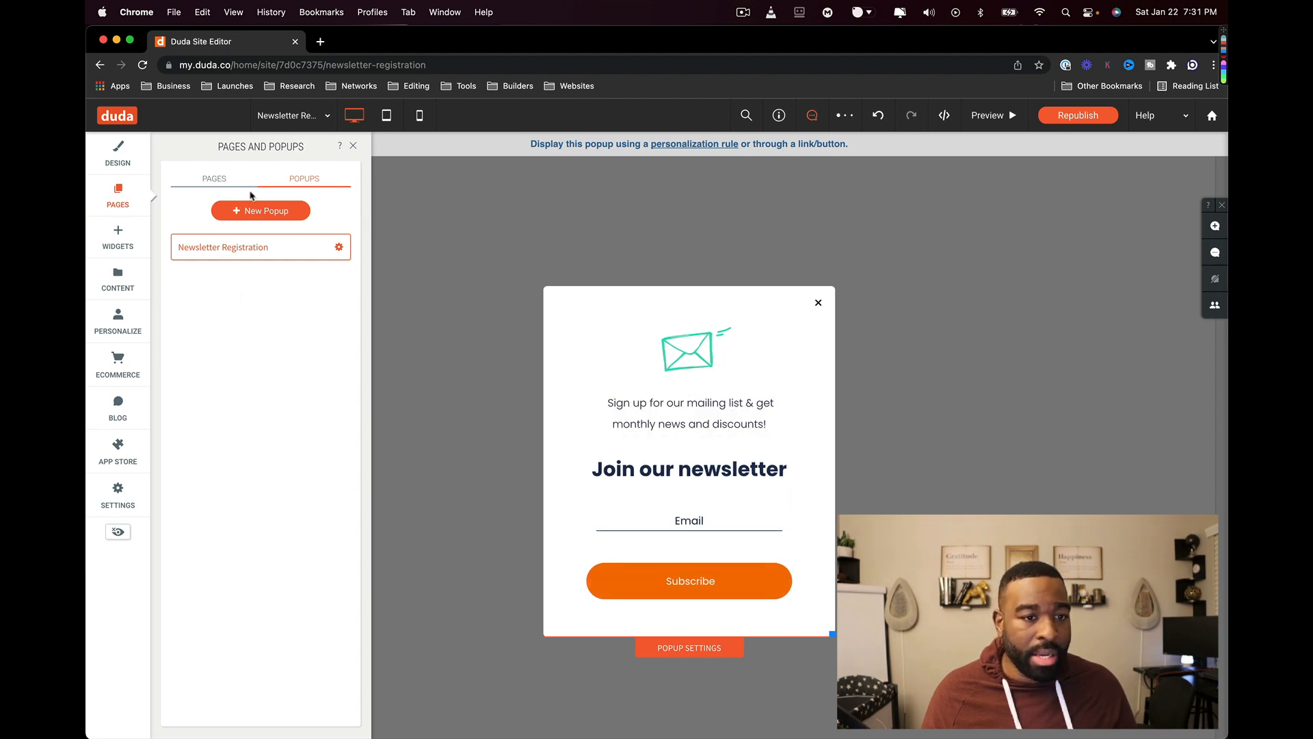
{"action": "left_click", "coordinate": [214, 180]}
{"action": "left_click", "coordinate": [205, 250]}
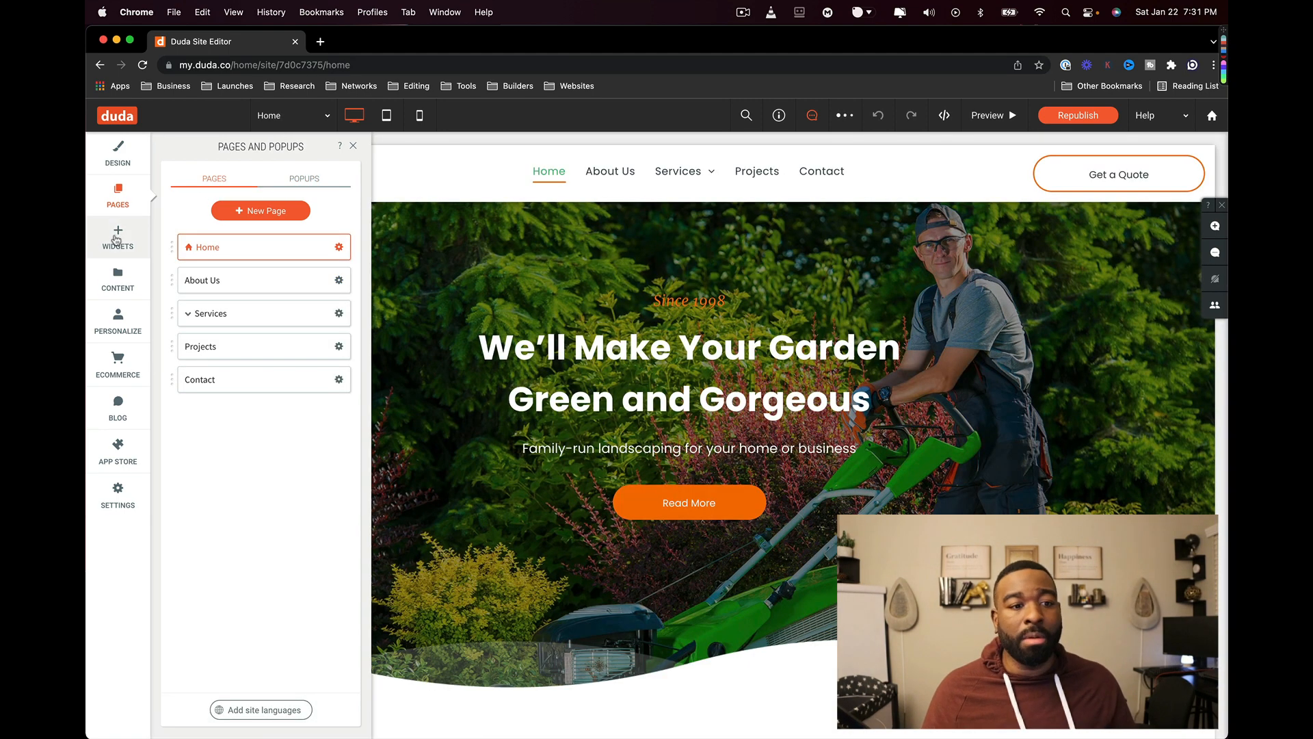
- Check the hero row's design, then open the Our Specialties gallery's six images for editing
{"action": "left_click", "coordinate": [117, 236]}
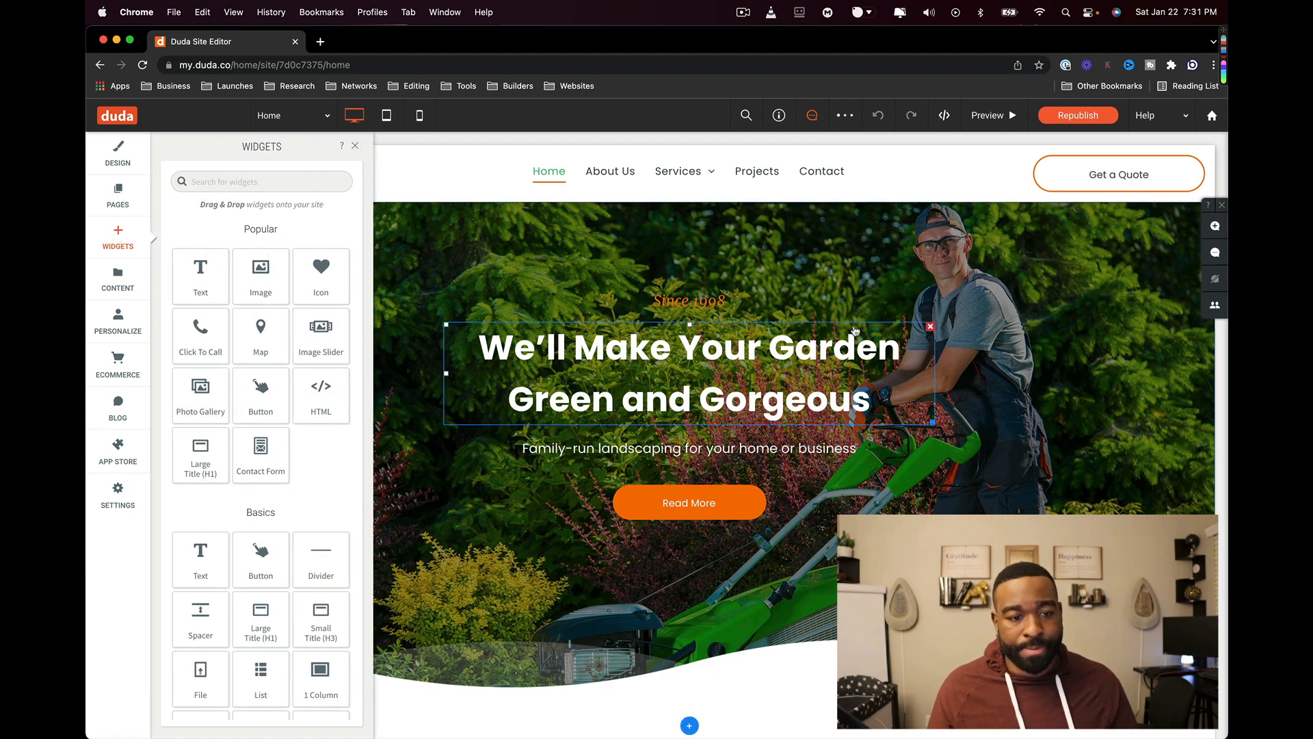
{"action": "left_click", "coordinate": [675, 244]}
{"action": "scroll", "coordinate": [564, 369], "scroll_direction": "down", "scroll_amount": 10}
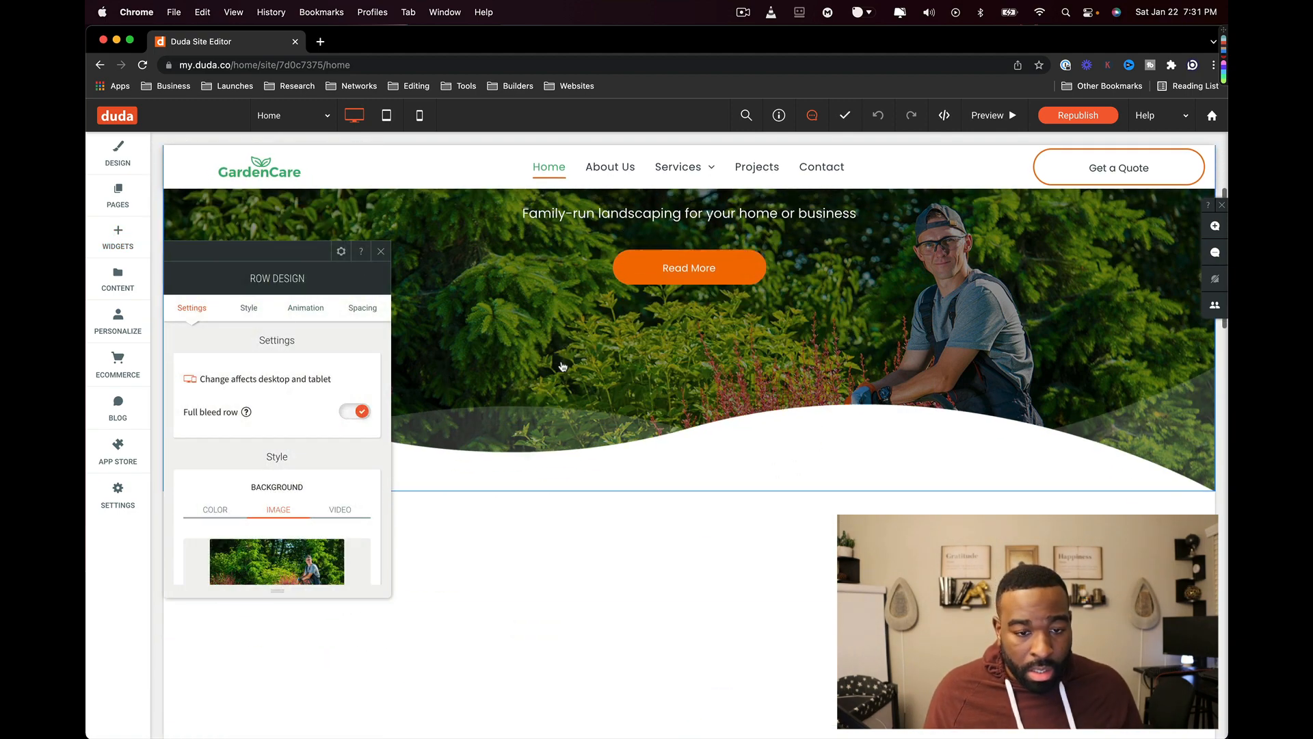
{"action": "scroll", "coordinate": [619, 289], "scroll_direction": "down", "scroll_amount": 5}
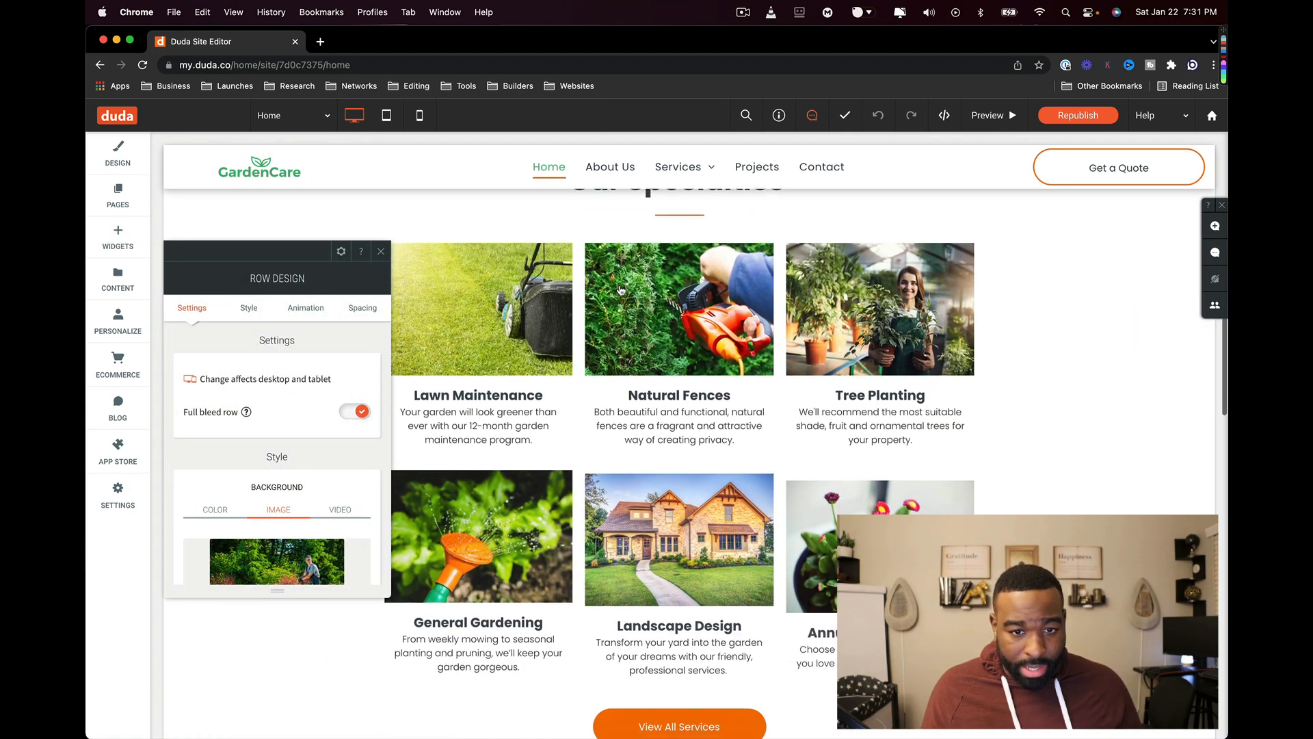
{"action": "left_click", "coordinate": [660, 275]}
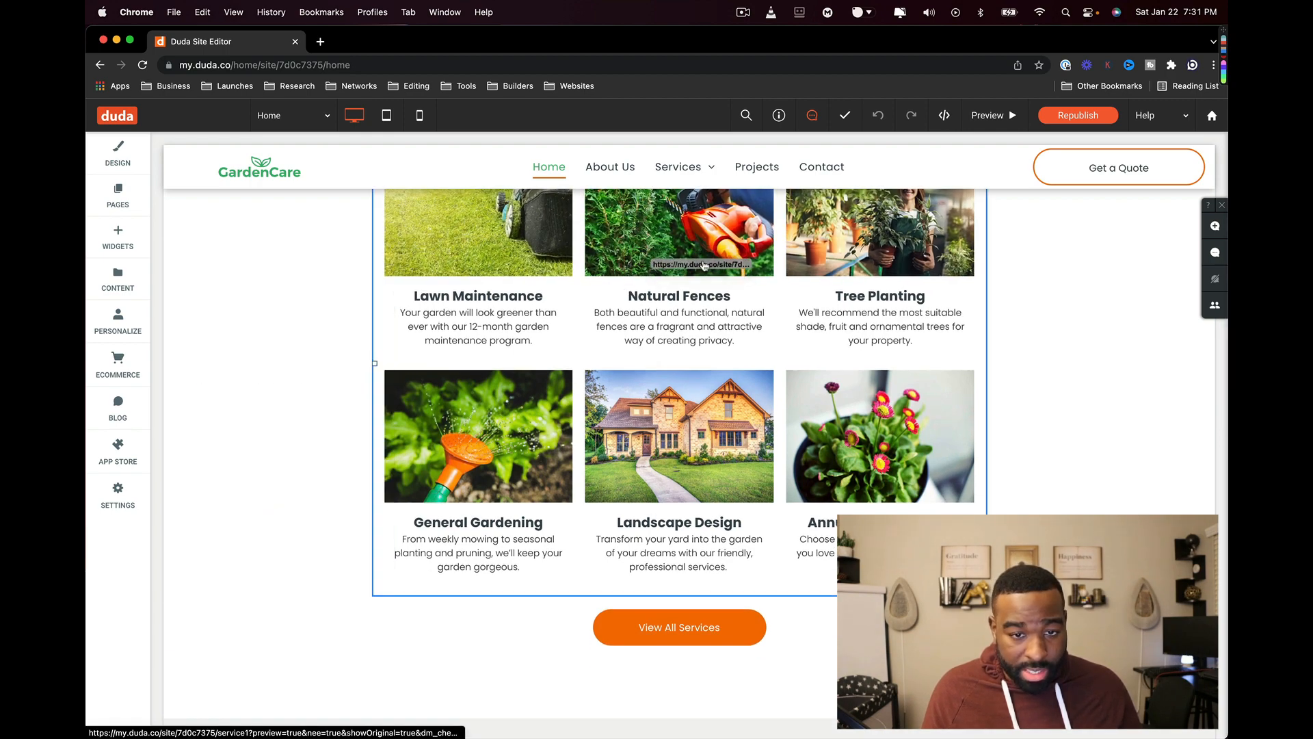
{"action": "scroll", "coordinate": [681, 270], "scroll_direction": "up", "scroll_amount": 3}
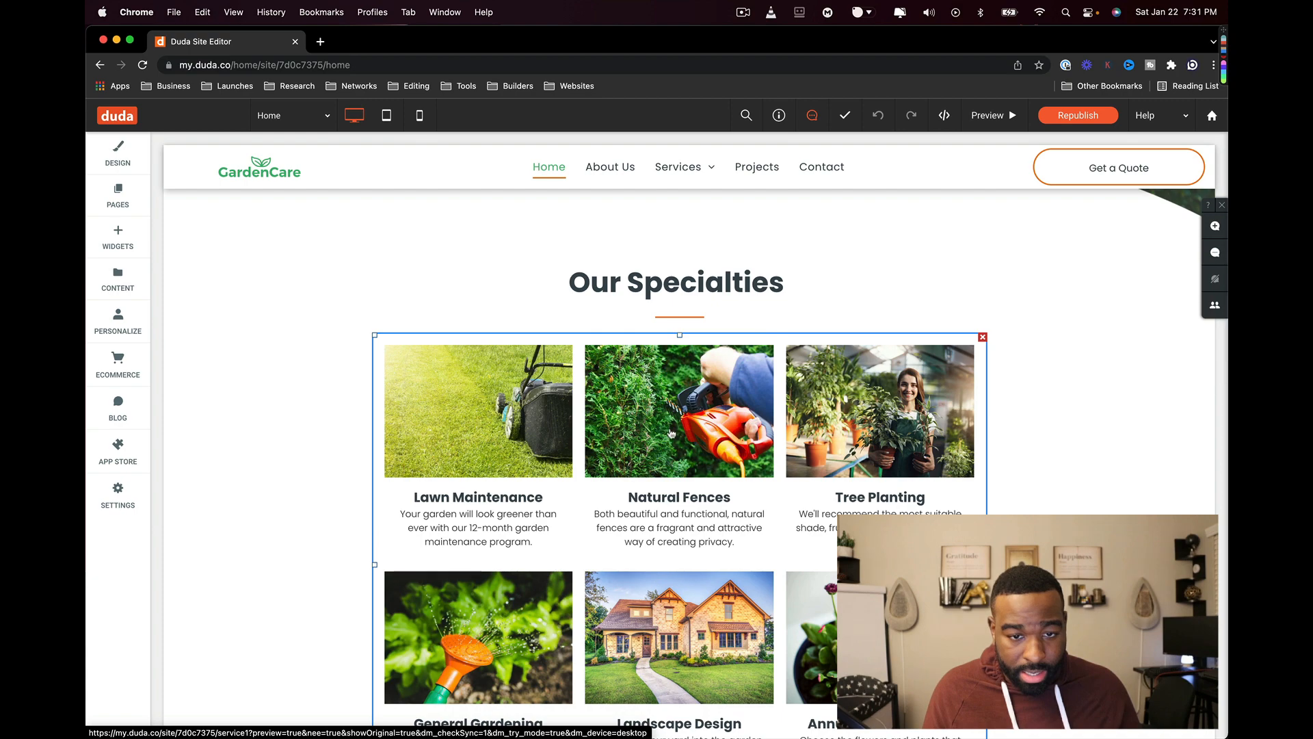
{"action": "scroll", "coordinate": [590, 463], "scroll_direction": "down", "scroll_amount": 4}
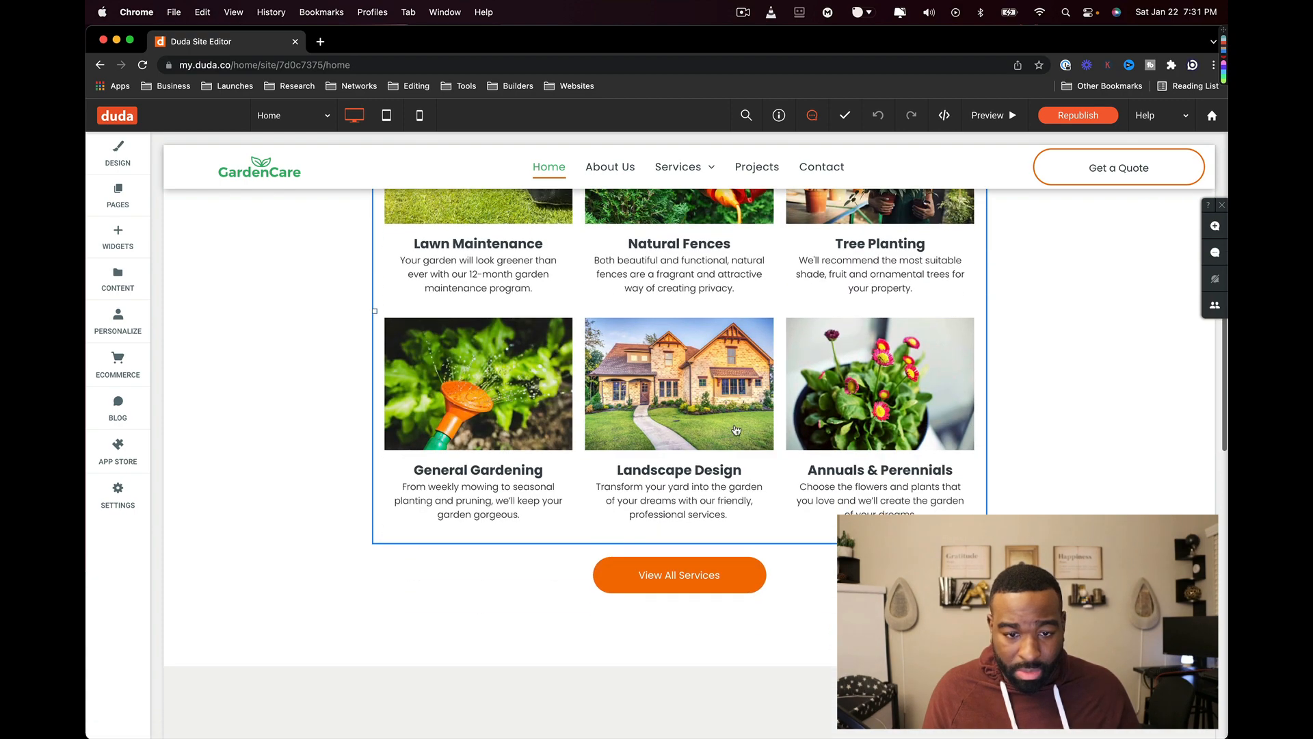
{"action": "scroll", "coordinate": [734, 434], "scroll_direction": "up", "scroll_amount": 3}
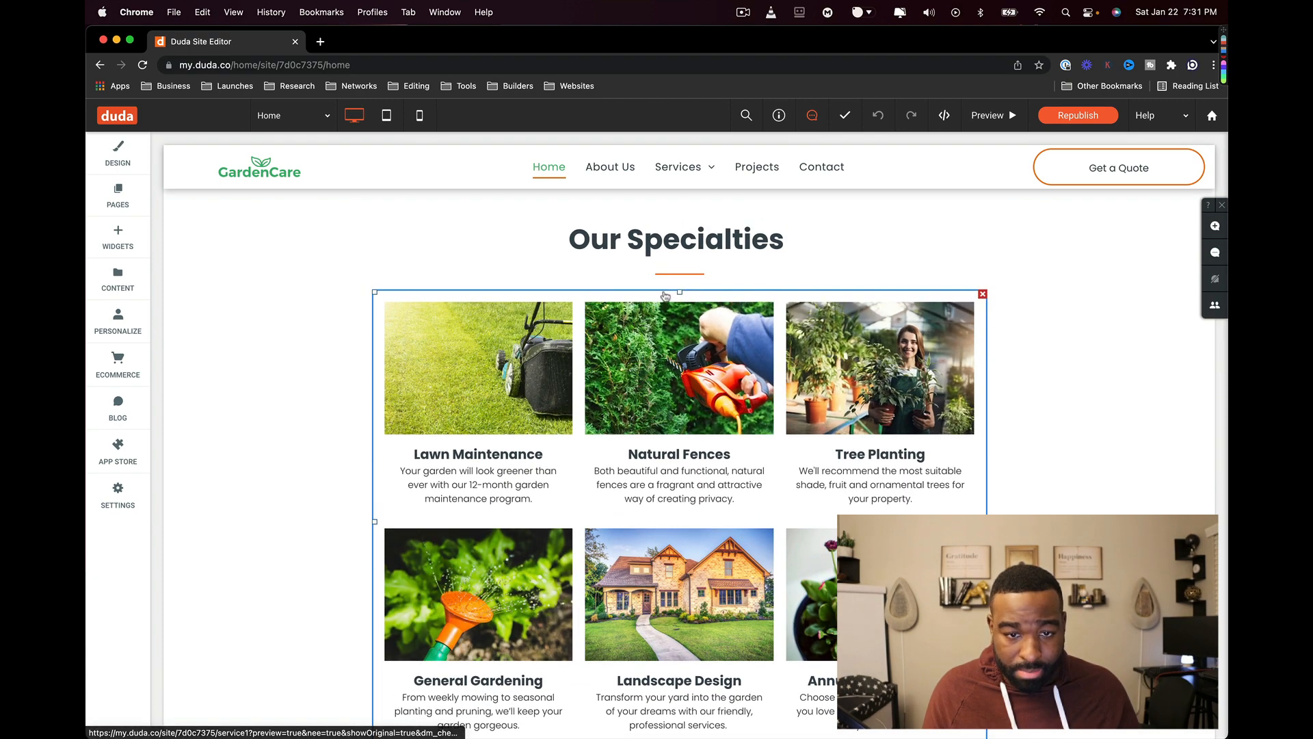
{"action": "mouse_move", "coordinate": [678, 291]}
{"action": "left_mouse_down"}
{"action": "mouse_move", "coordinate": [678, 305]}
{"action": "mouse_move", "coordinate": [678, 292]}
{"action": "left_mouse_up"}
{"action": "scroll", "coordinate": [700, 348], "scroll_direction": "down", "scroll_amount": 4}
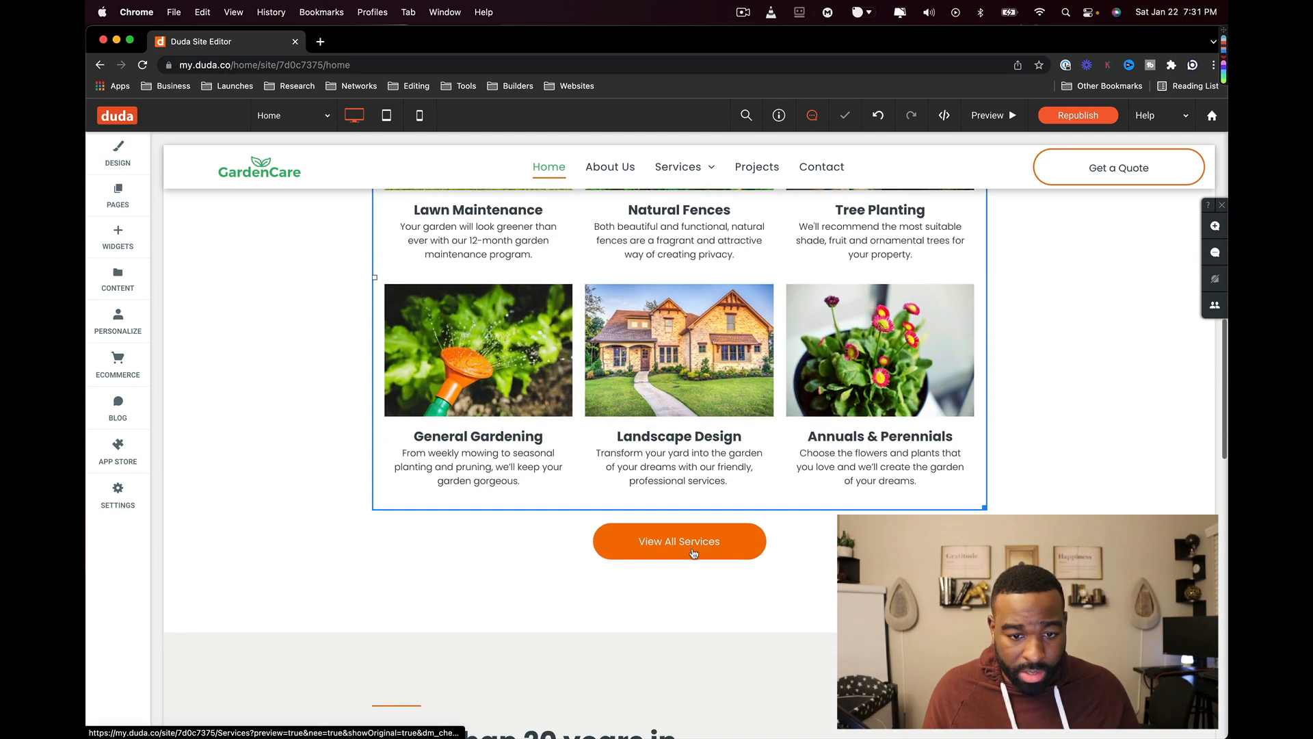
{"action": "left_click", "coordinate": [692, 464]}
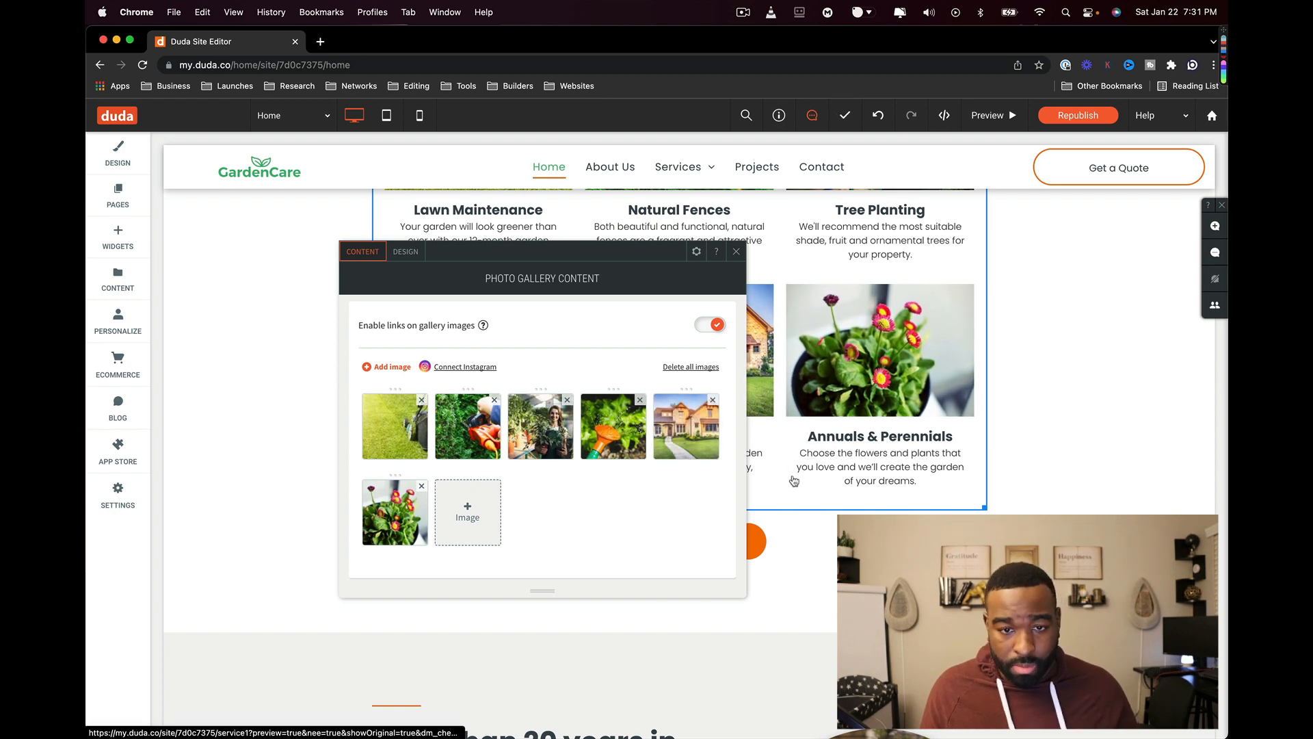
- Reopen the services gallery content editor and dismiss the image picker without adding an image
{"action": "left_click", "coordinate": [736, 249]}
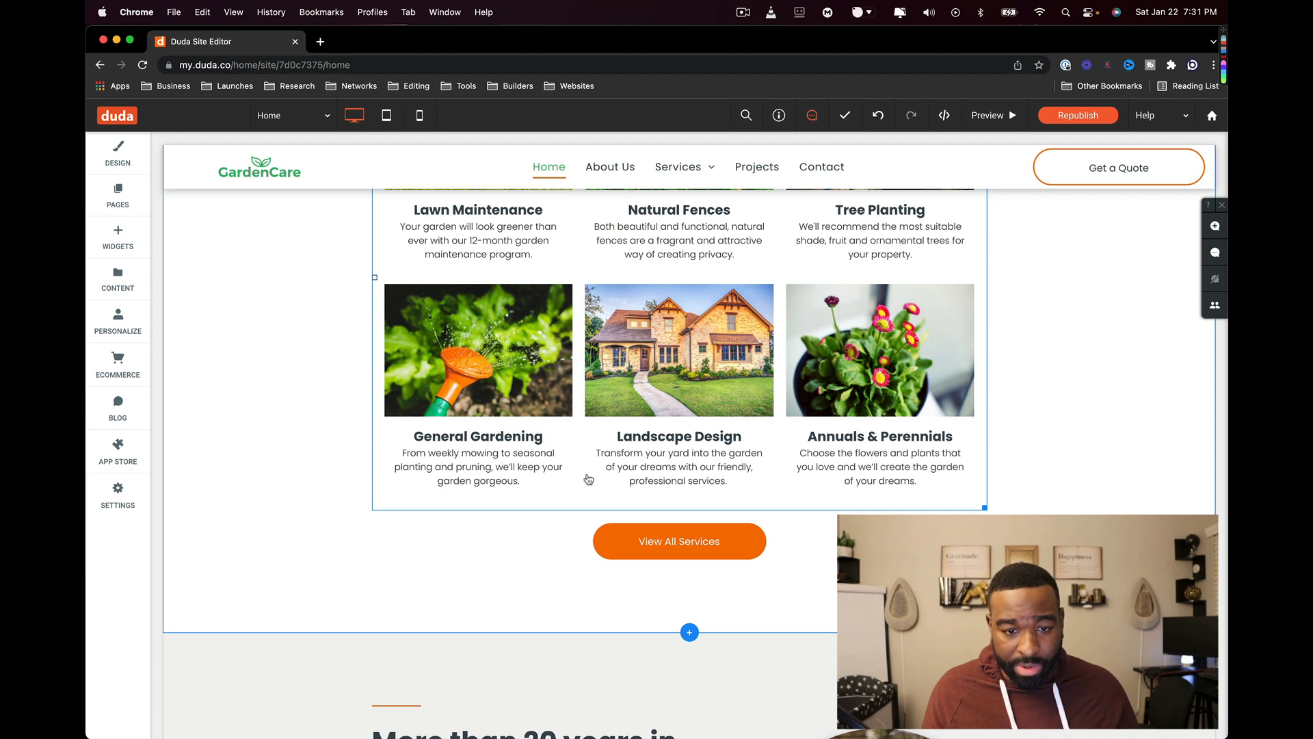
{"action": "double_click", "coordinate": [588, 478]}
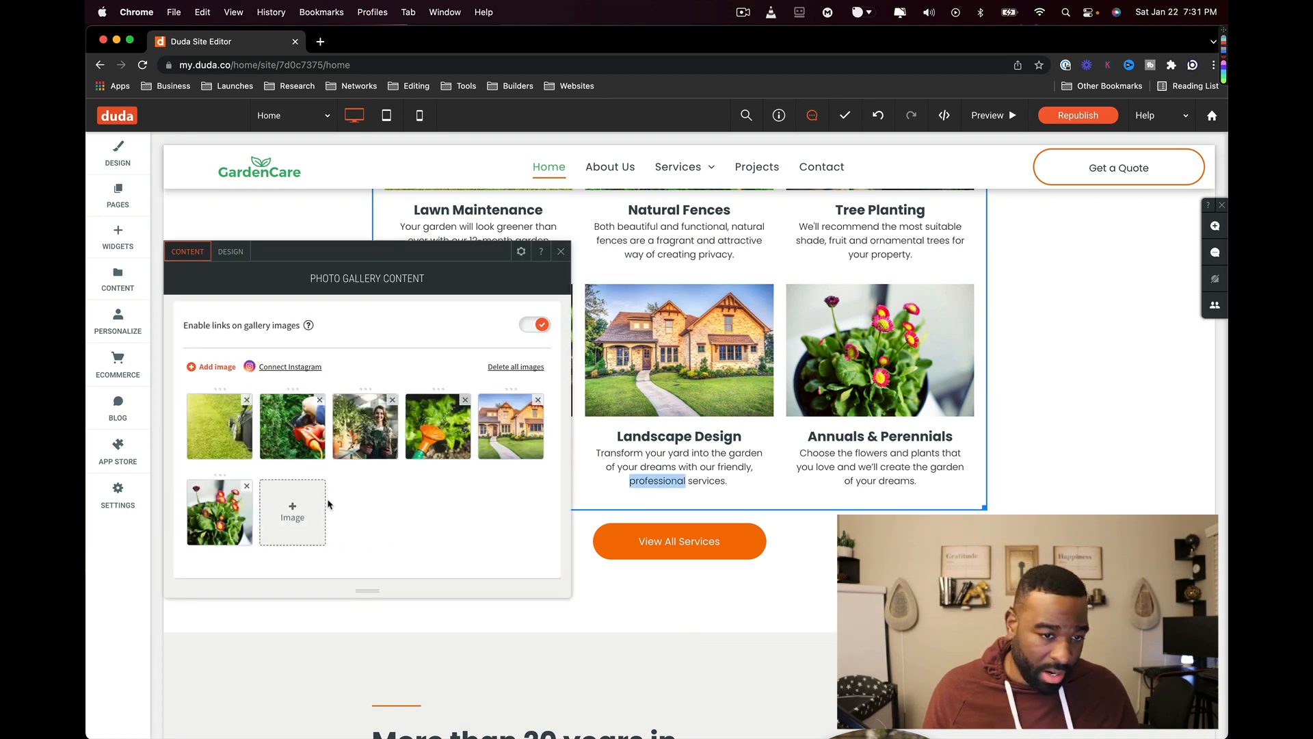
{"action": "left_click", "coordinate": [307, 532]}
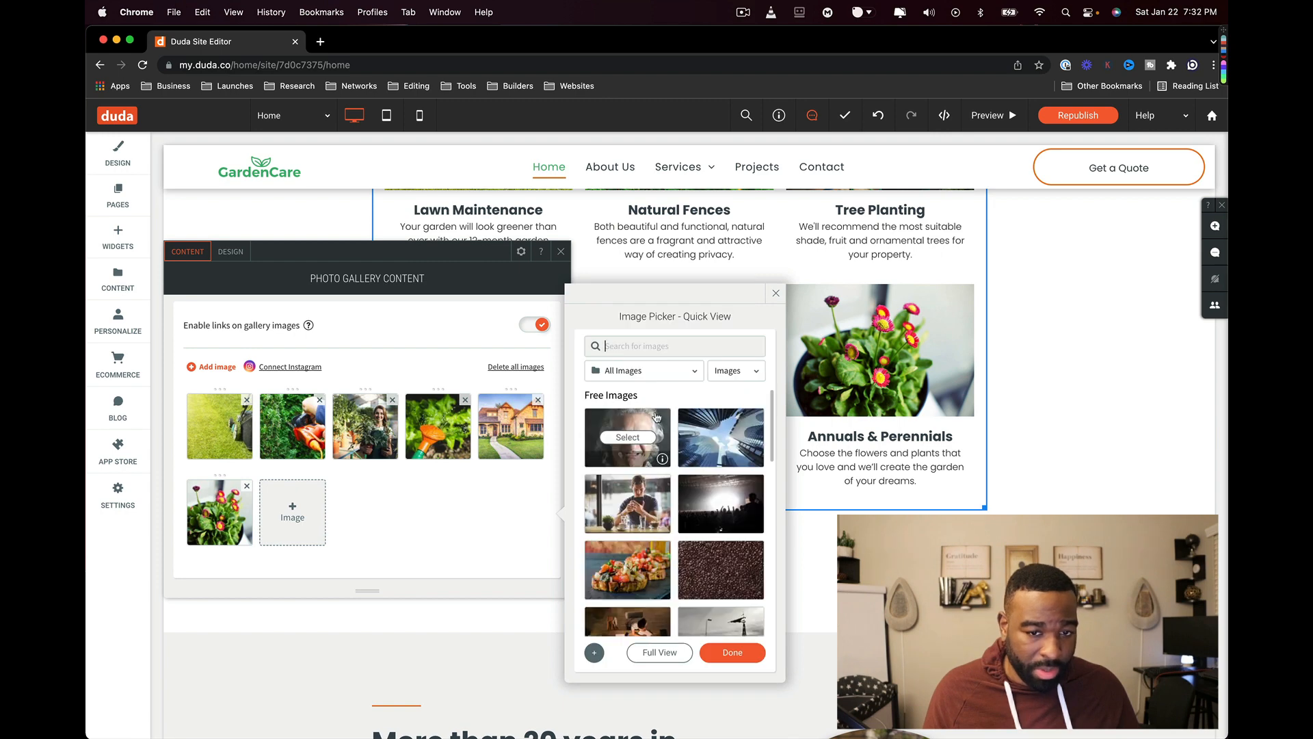
{"action": "left_click", "coordinate": [772, 294]}
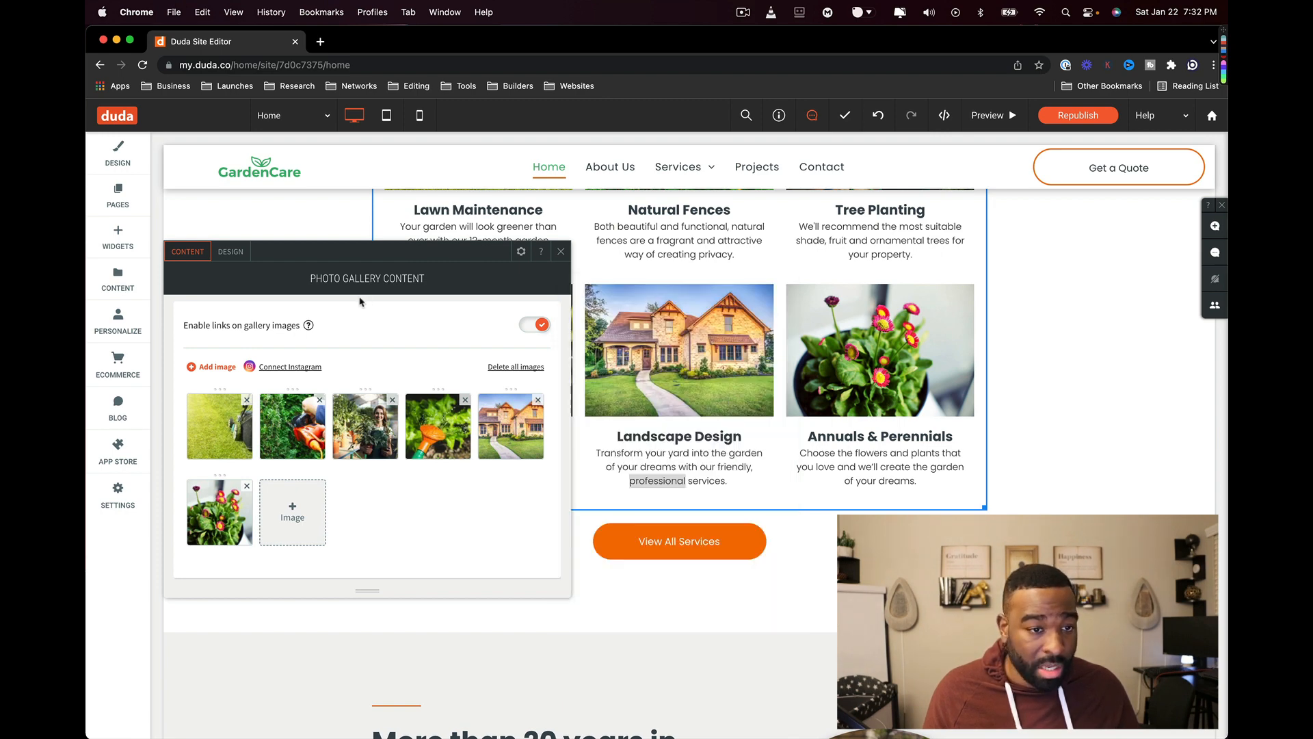
- Browse the gallery's design and frame styling options, close the panel, and scroll down the page
{"action": "left_click", "coordinate": [231, 252]}
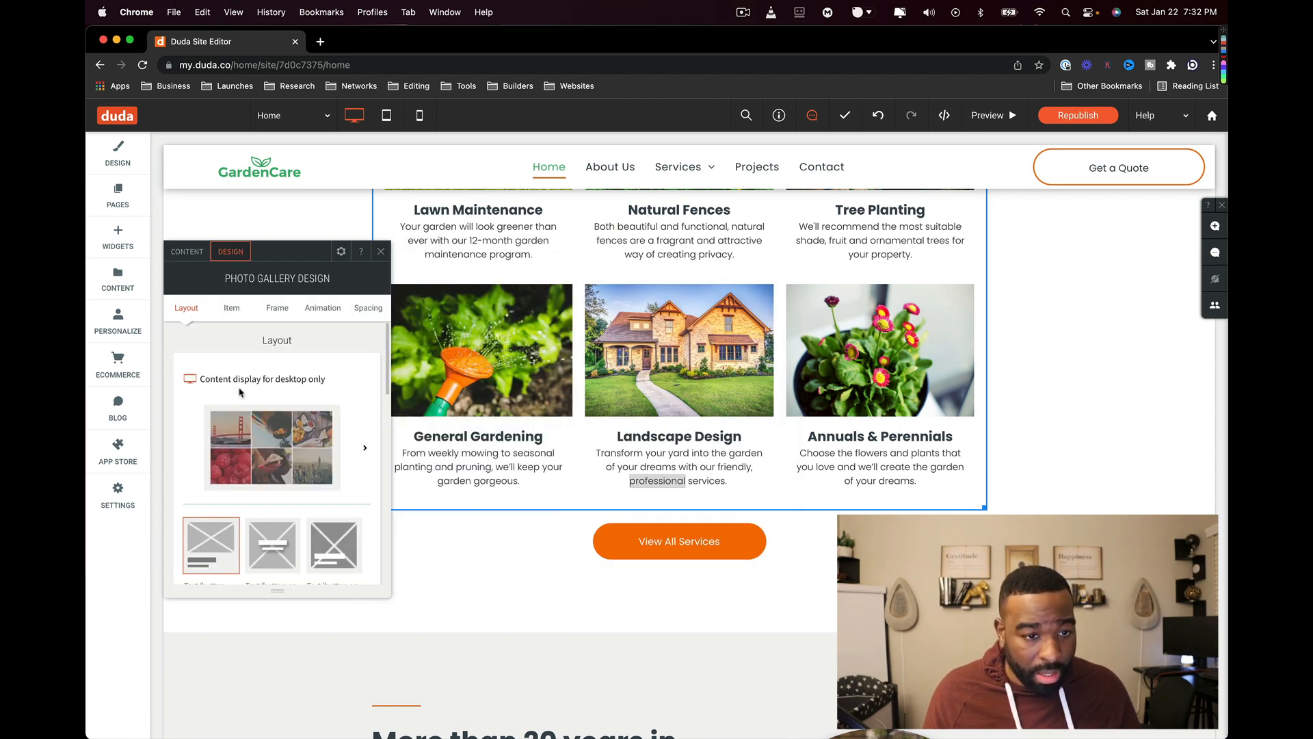
{"action": "scroll", "coordinate": [273, 524], "scroll_direction": "down", "scroll_amount": 5}
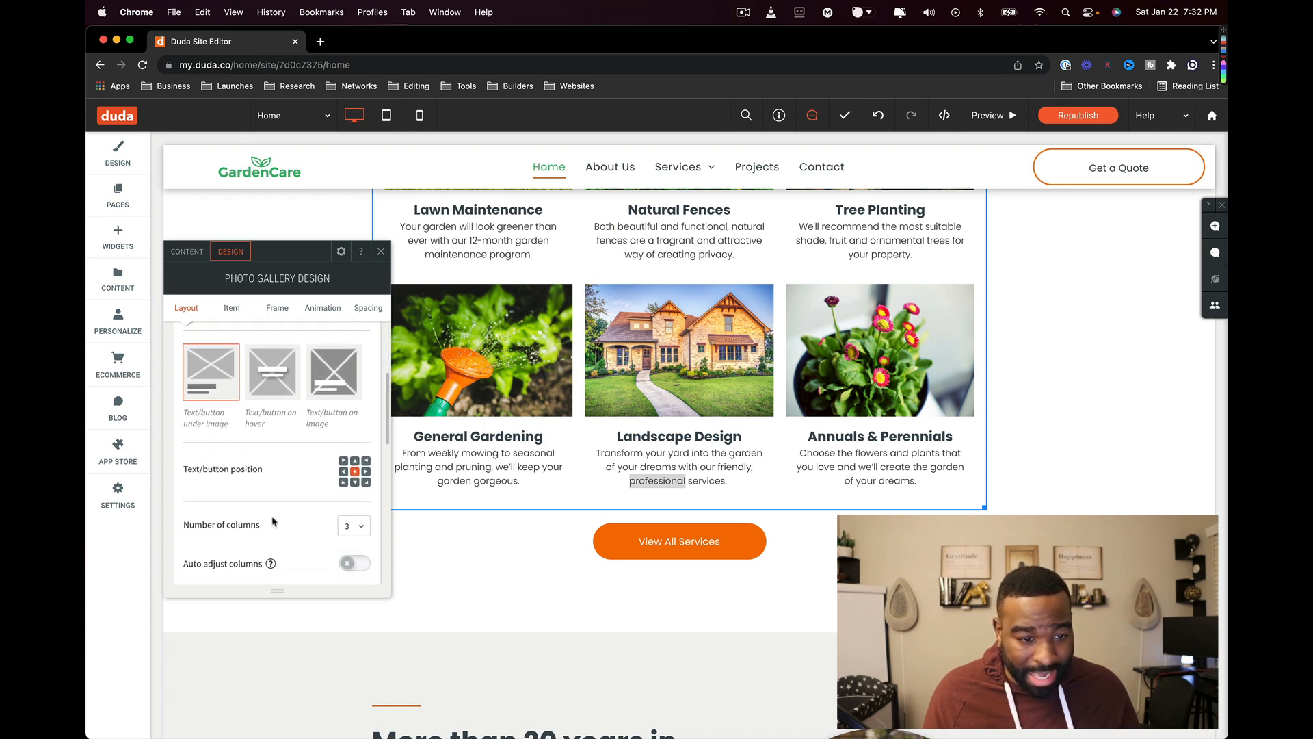
{"action": "left_click", "coordinate": [275, 309]}
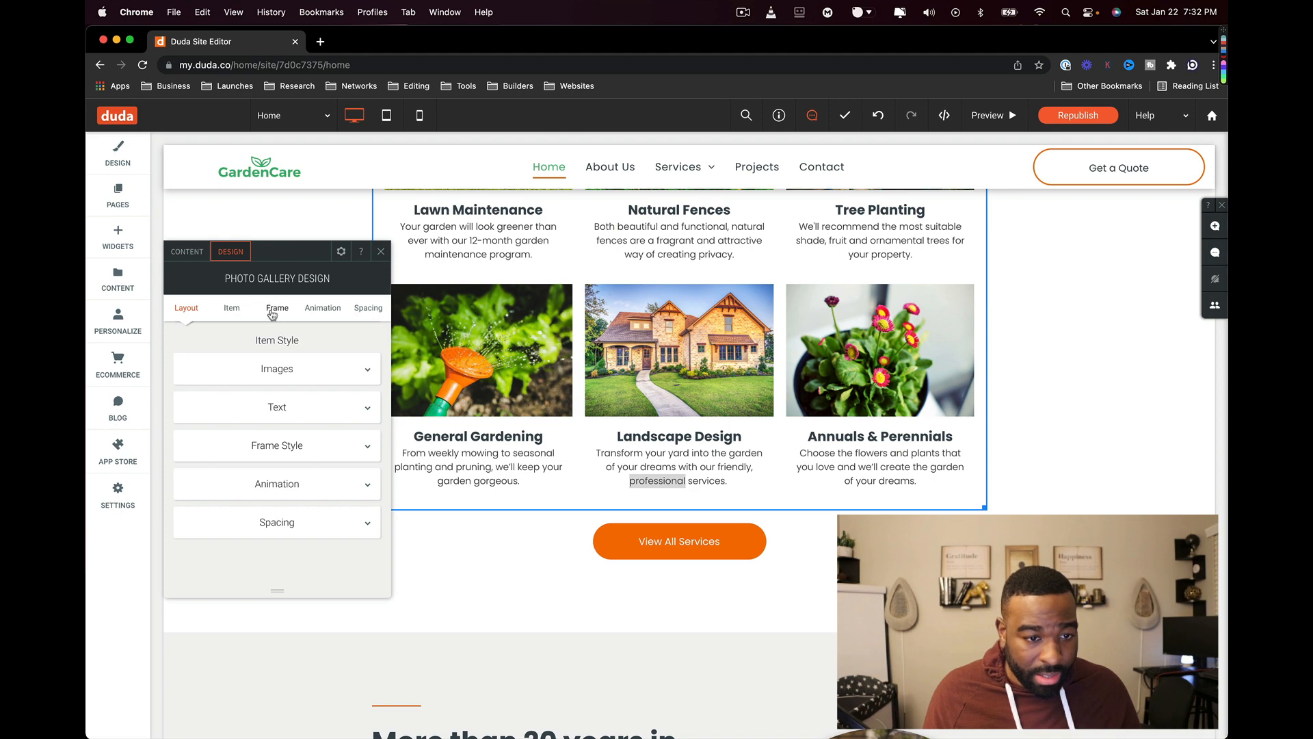
{"action": "scroll", "coordinate": [272, 314], "scroll_direction": "down", "scroll_amount": 3}
{"action": "left_click", "coordinate": [380, 253]}
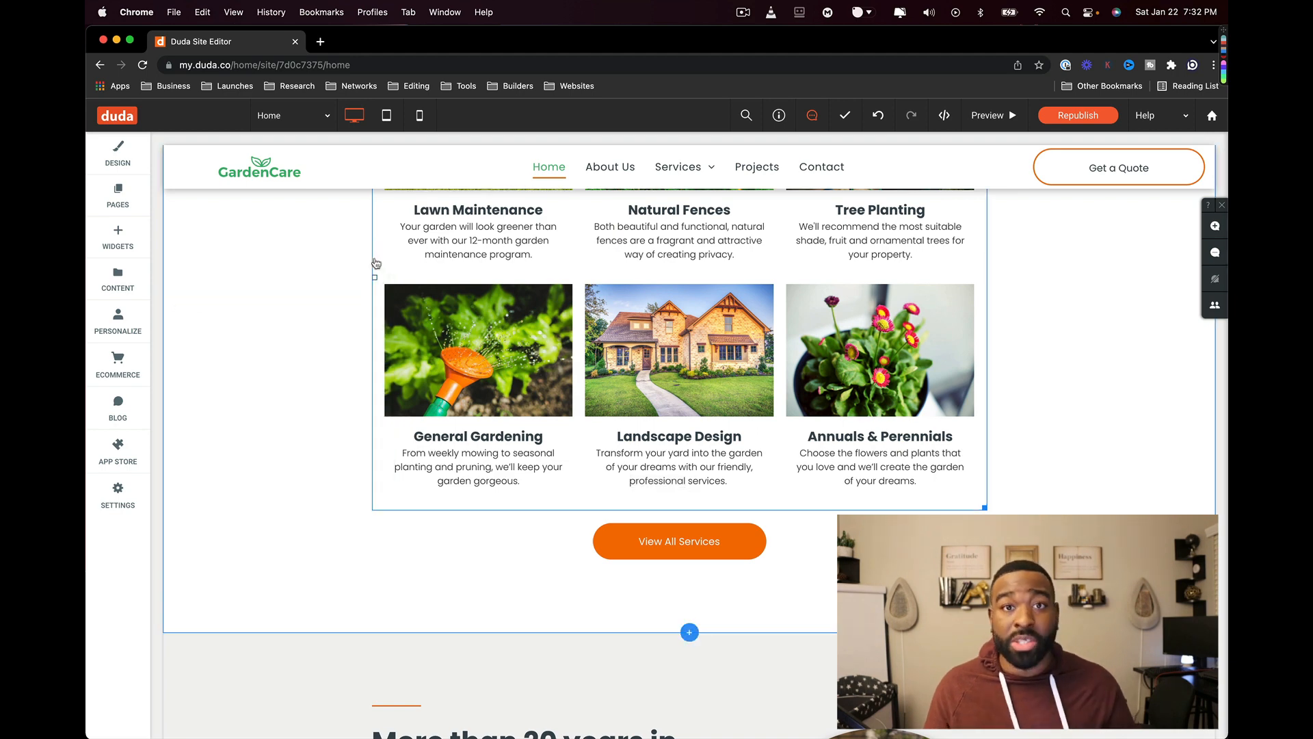
{"action": "scroll", "coordinate": [363, 365], "scroll_direction": "down", "scroll_amount": 4}
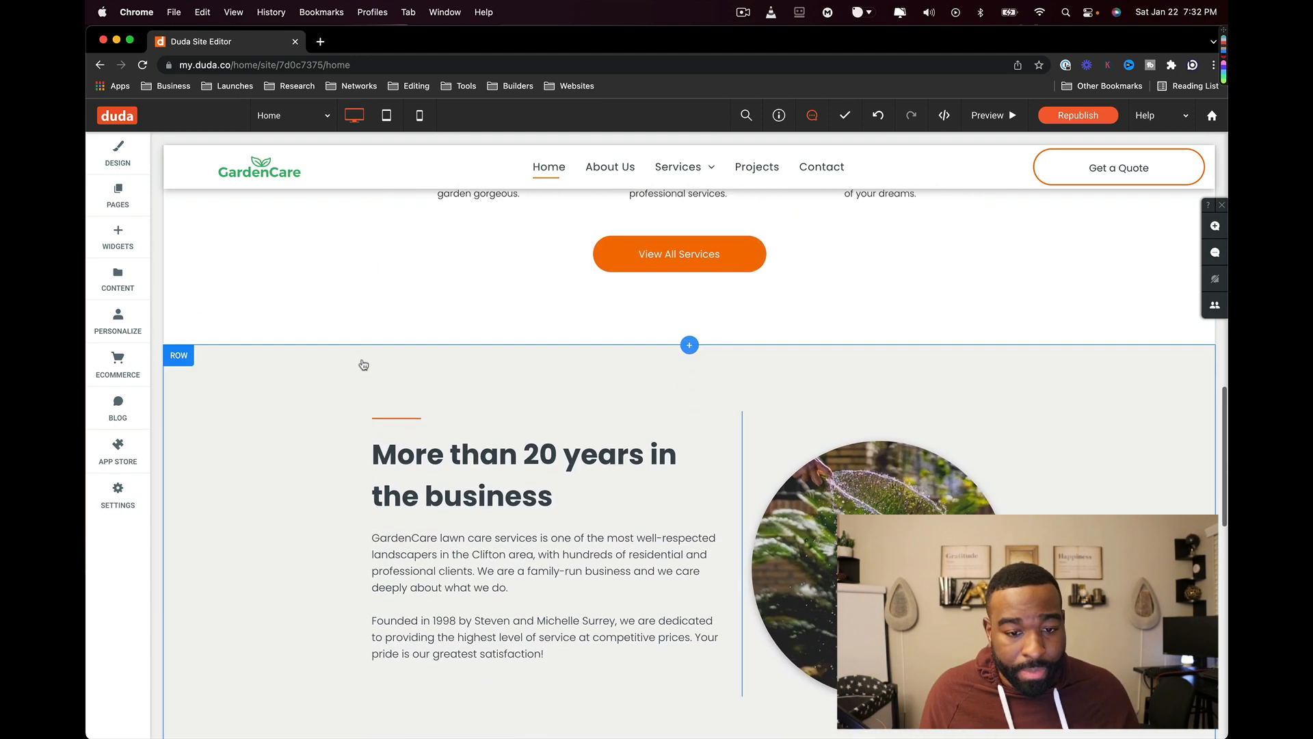
{"action": "scroll", "coordinate": [364, 365], "scroll_direction": "down", "scroll_amount": 5}
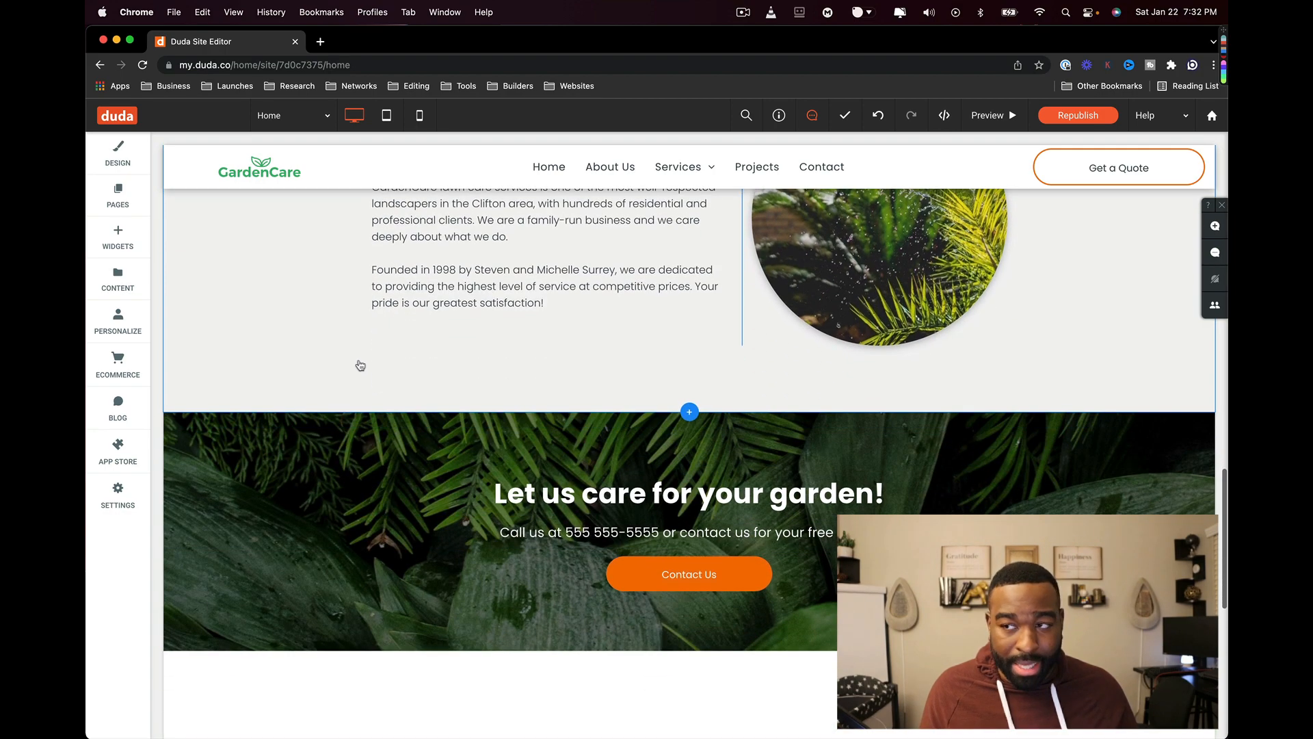
{"action": "scroll", "coordinate": [360, 365], "scroll_direction": "down", "scroll_amount": 9}
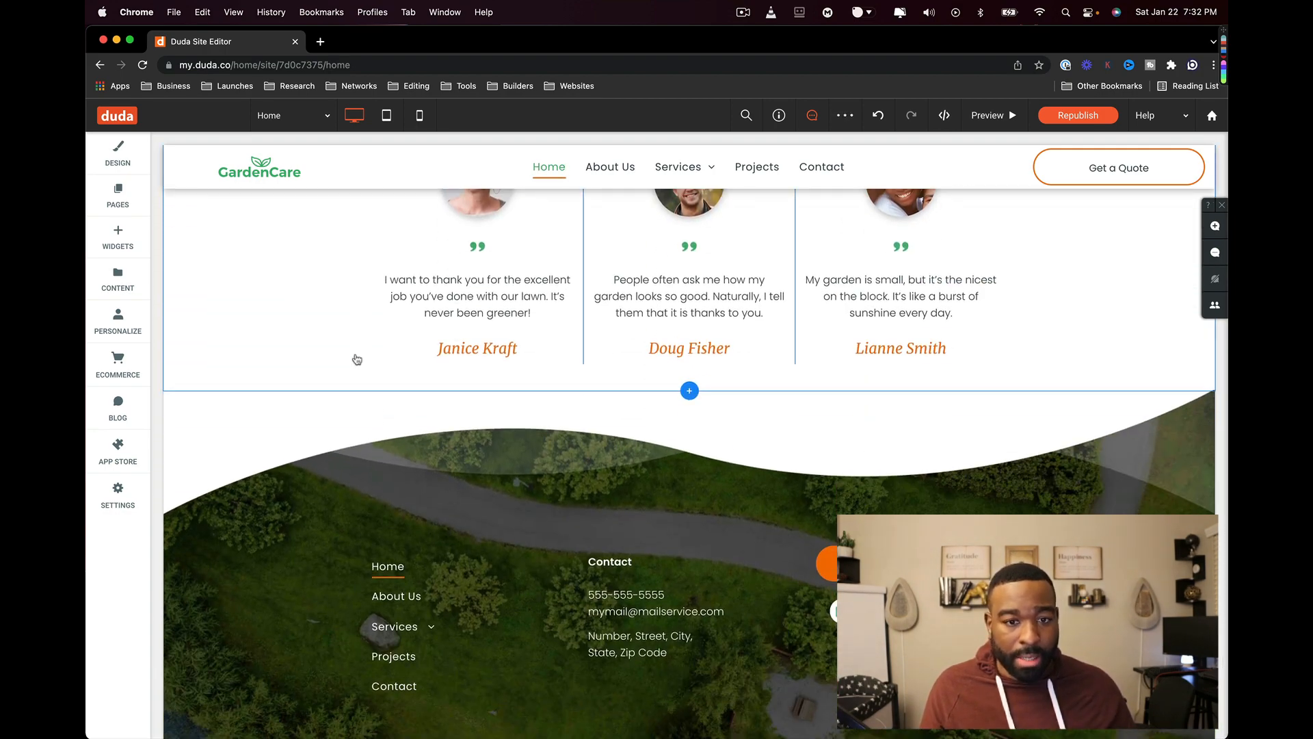
{"action": "scroll", "coordinate": [357, 359], "scroll_direction": "up", "scroll_amount": 20}
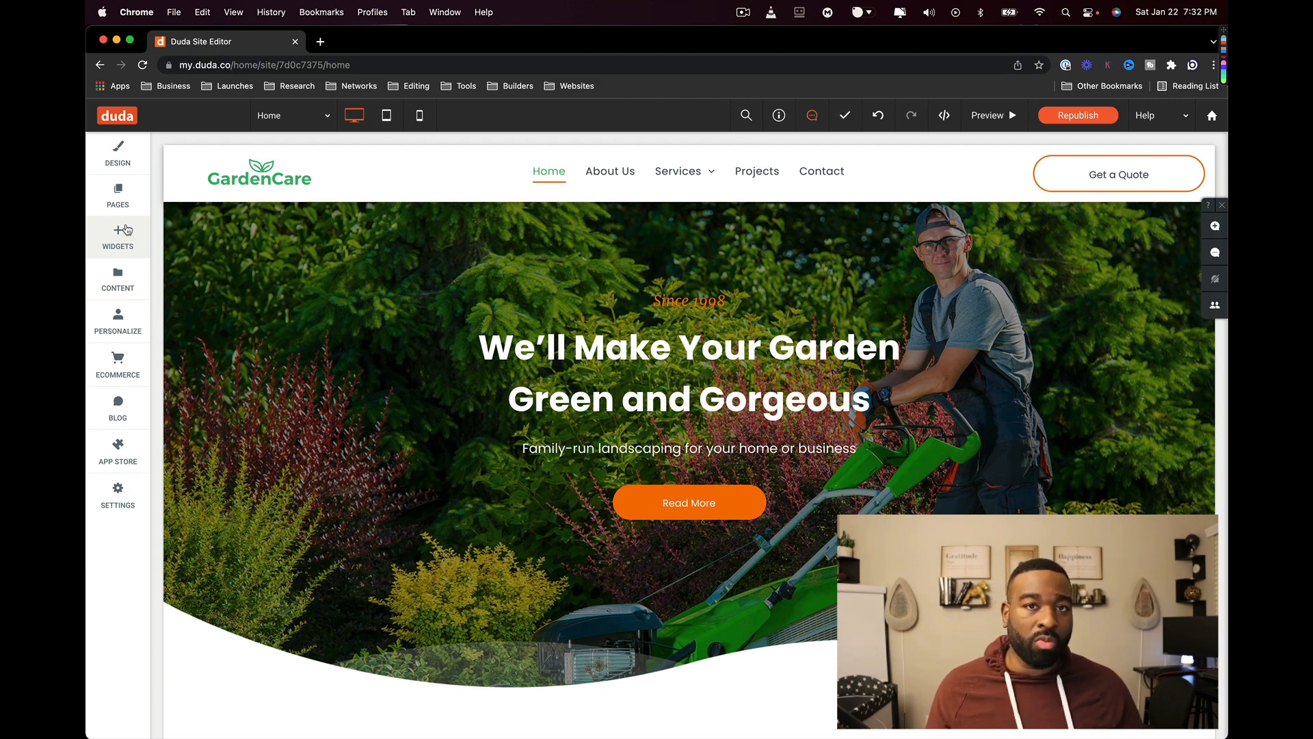
{"action": "left_click", "coordinate": [521, 359]}
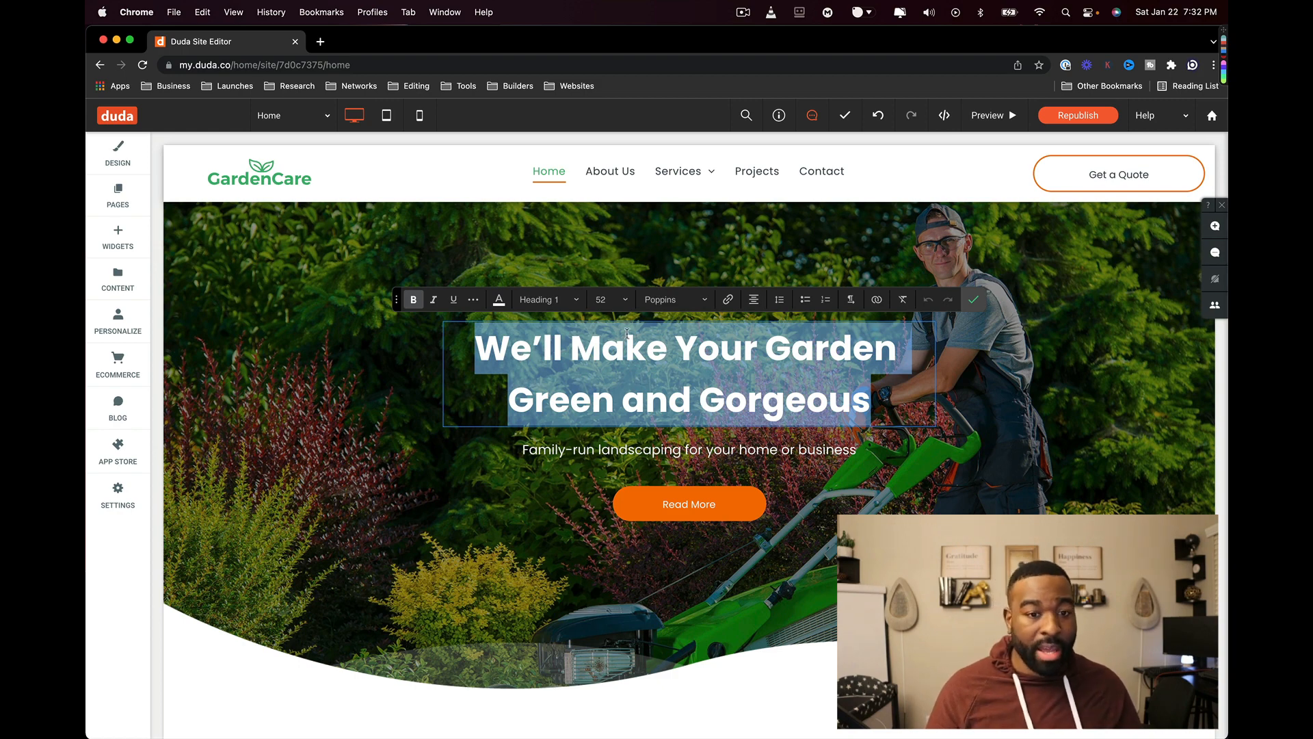
{"action": "left_click", "coordinate": [630, 517]}
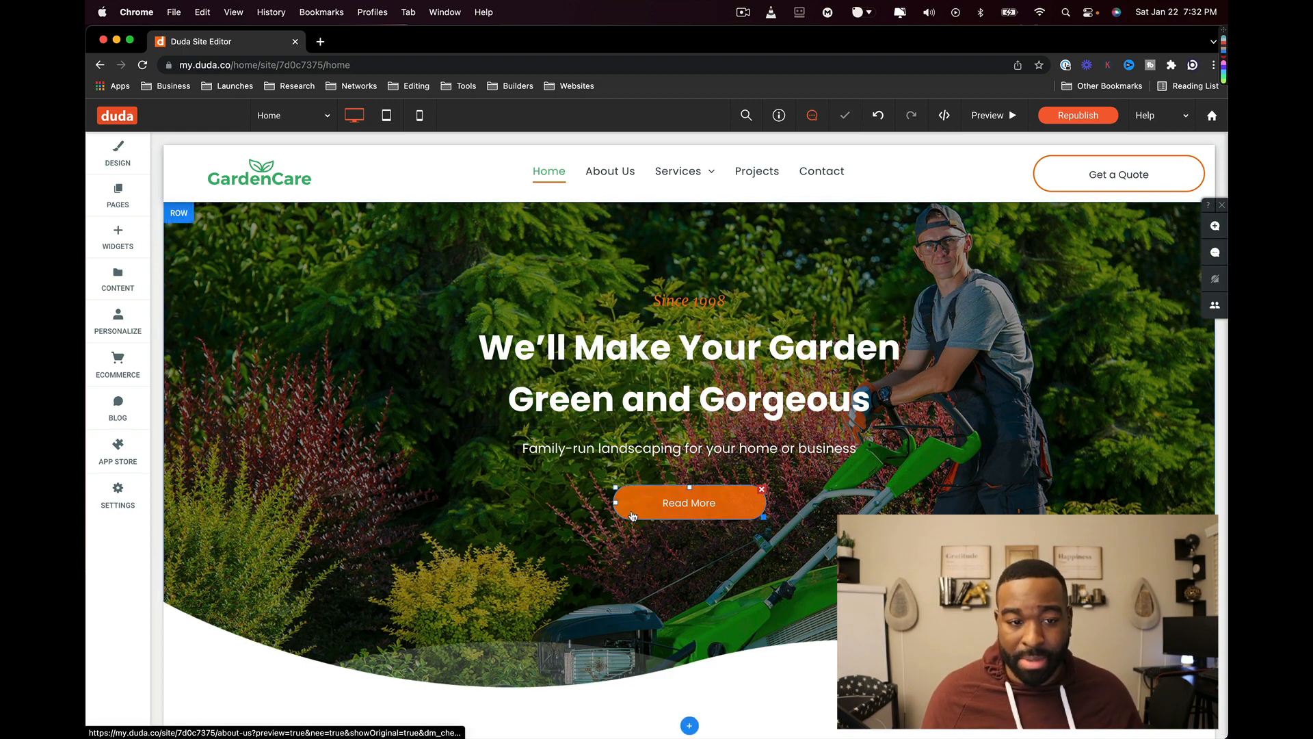
{"action": "scroll", "coordinate": [517, 472], "scroll_direction": "down", "scroll_amount": 3}
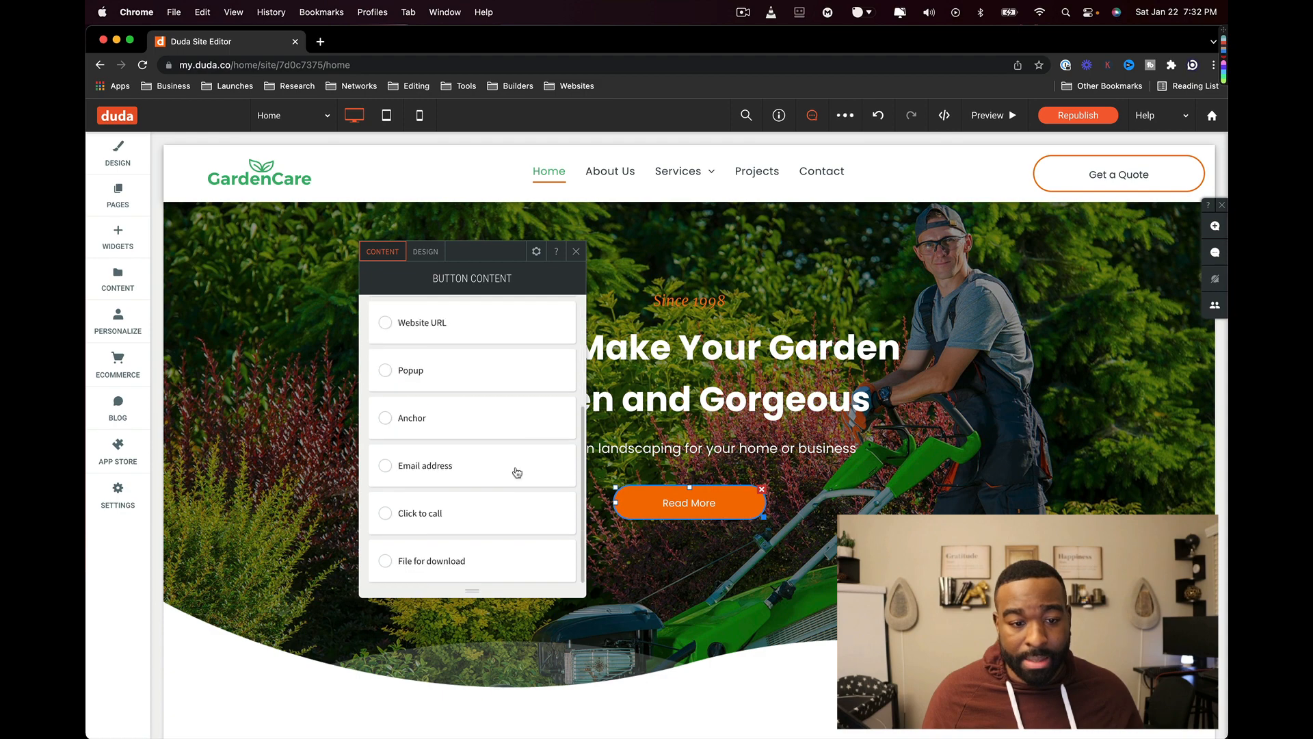
{"action": "scroll", "coordinate": [513, 479], "scroll_direction": "up", "scroll_amount": 3}
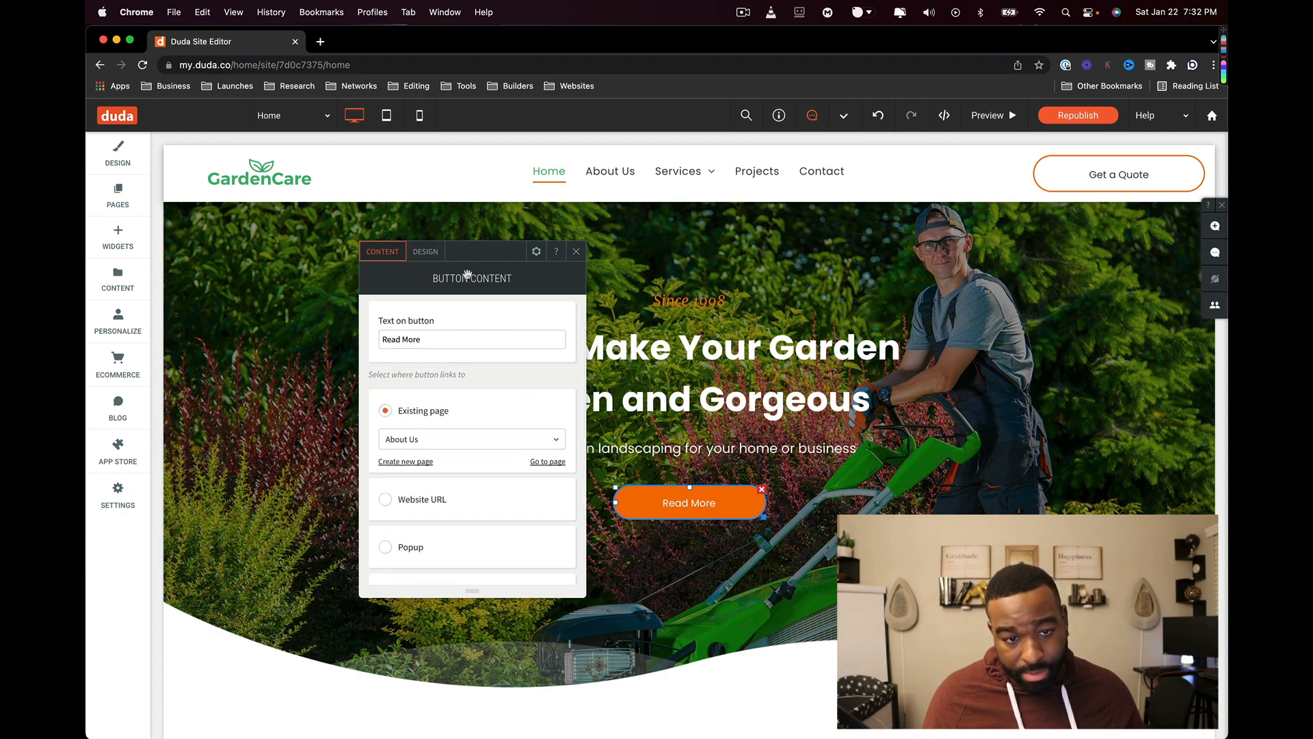
{"action": "left_click", "coordinate": [432, 255]}
{"action": "left_click", "coordinate": [444, 308]}
{"action": "scroll", "coordinate": [492, 410], "scroll_direction": "down", "scroll_amount": 1}
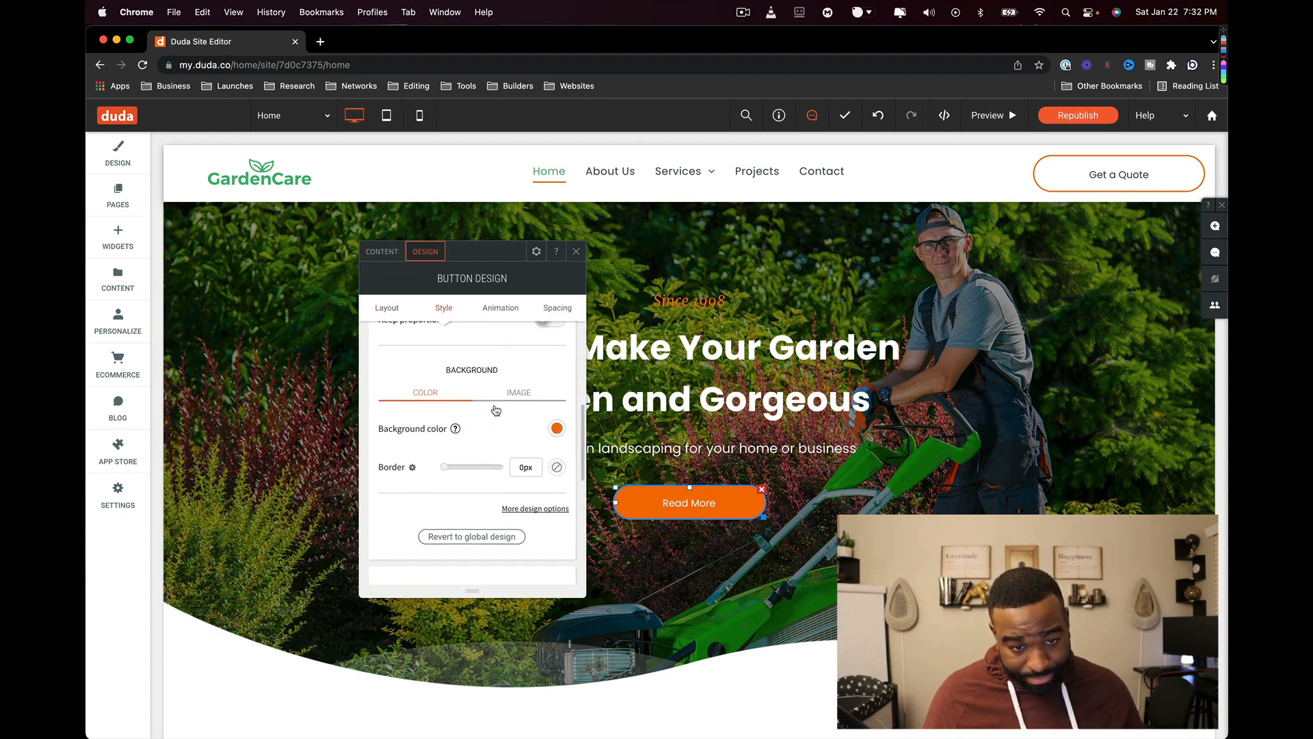
{"action": "left_click", "coordinate": [558, 427]}
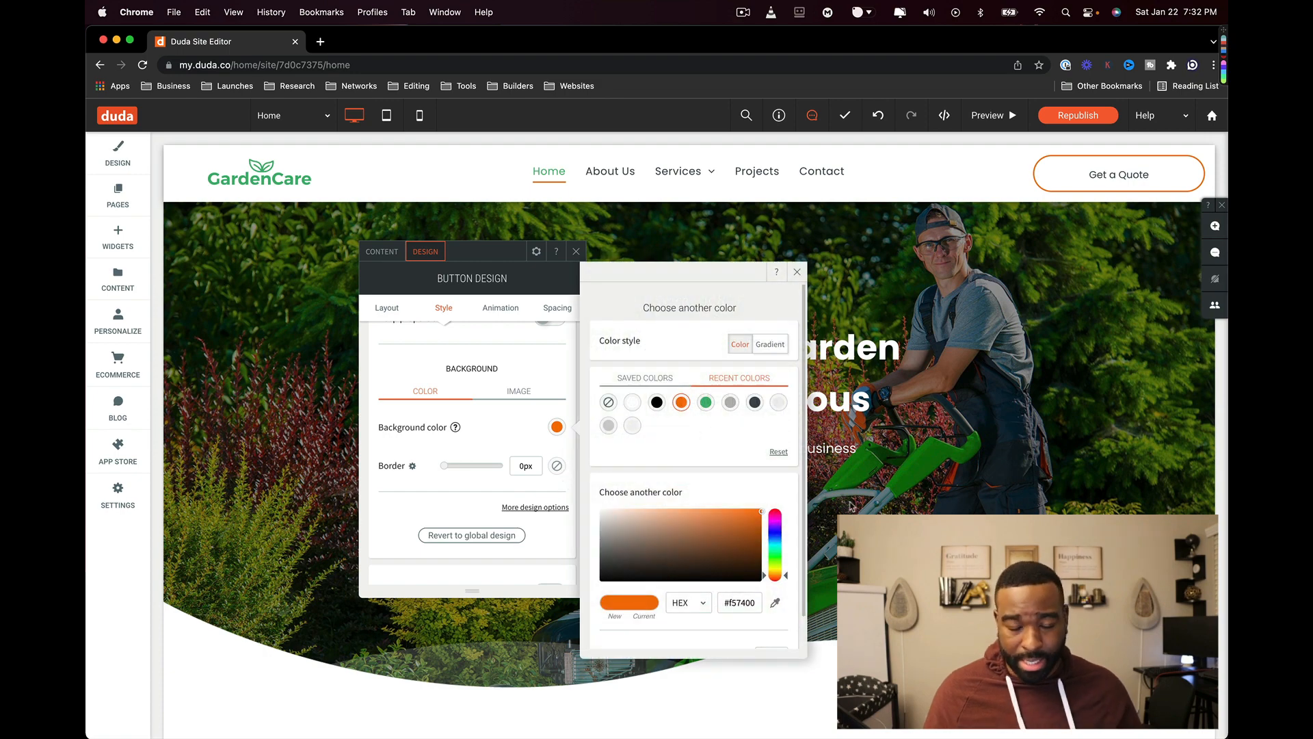
{"action": "left_click", "coordinate": [851, 505]}
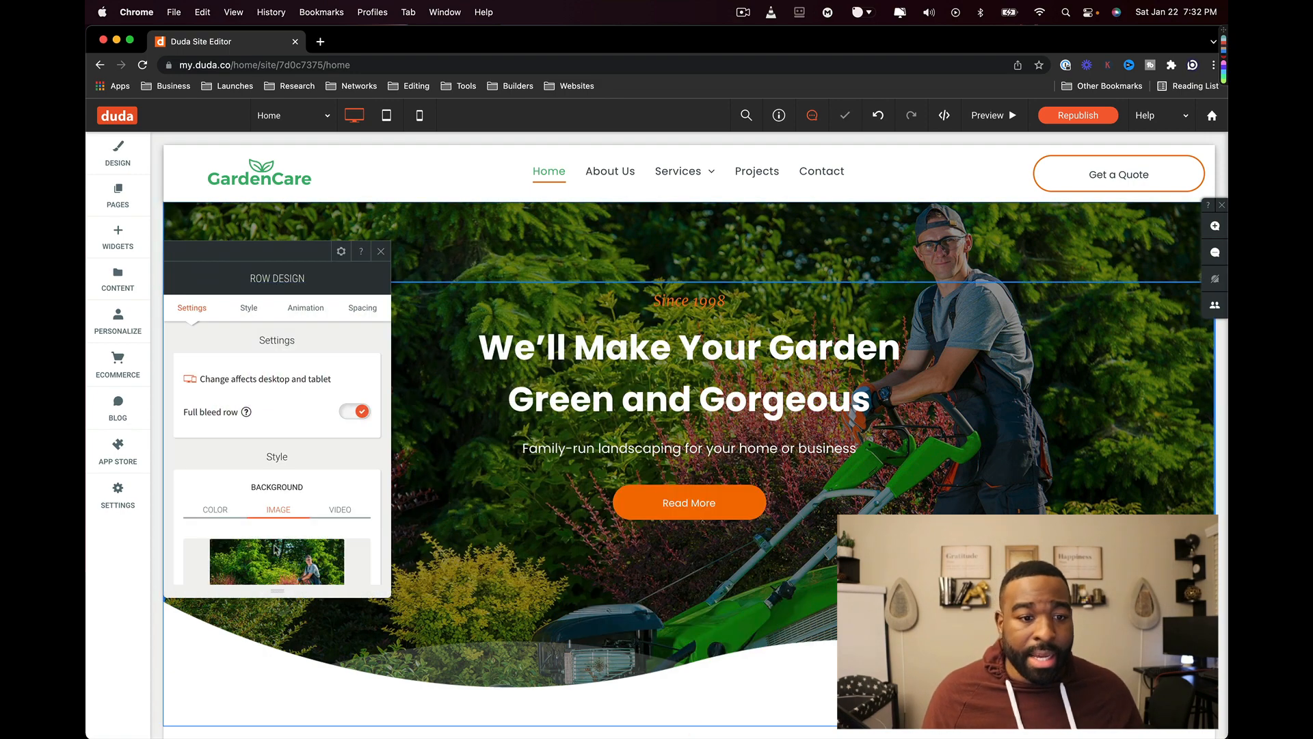
{"action": "scroll", "coordinate": [239, 409], "scroll_direction": "down", "scroll_amount": 3}
{"action": "scroll", "coordinate": [236, 404], "scroll_direction": "up", "scroll_amount": 1}
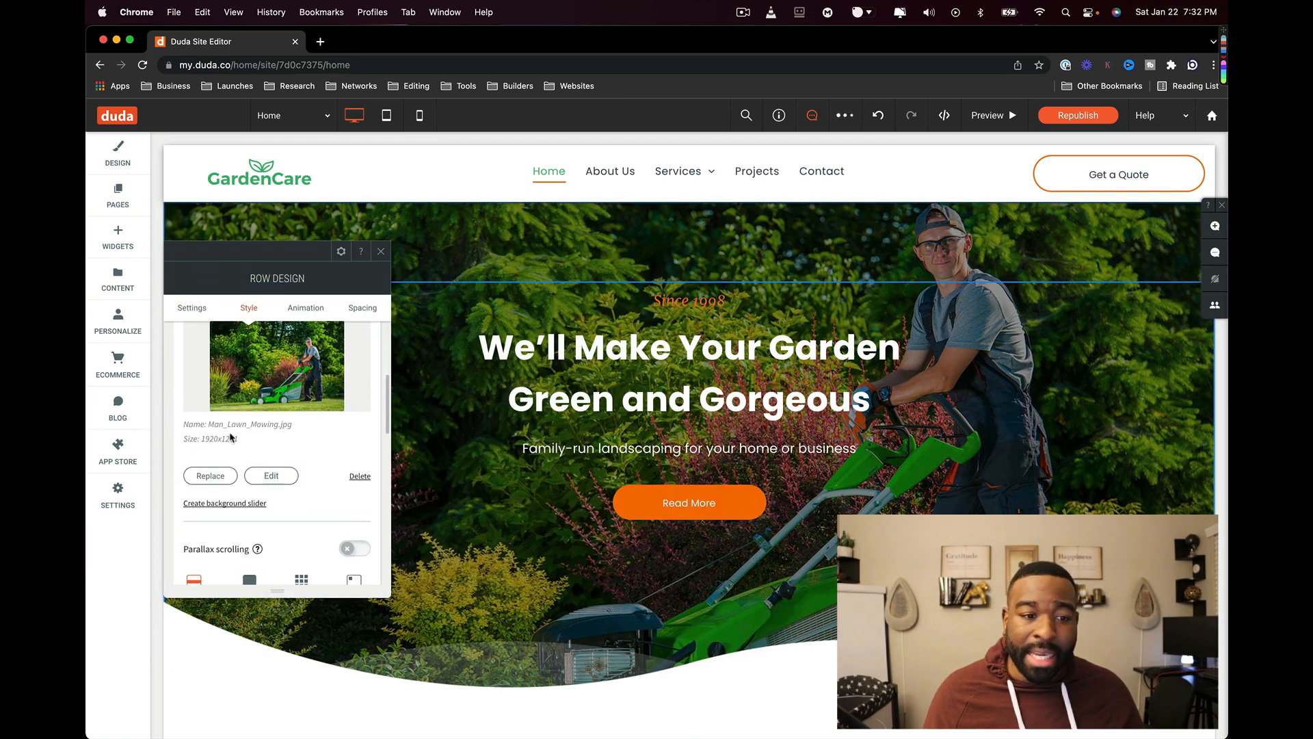
{"action": "left_click", "coordinate": [220, 477]}
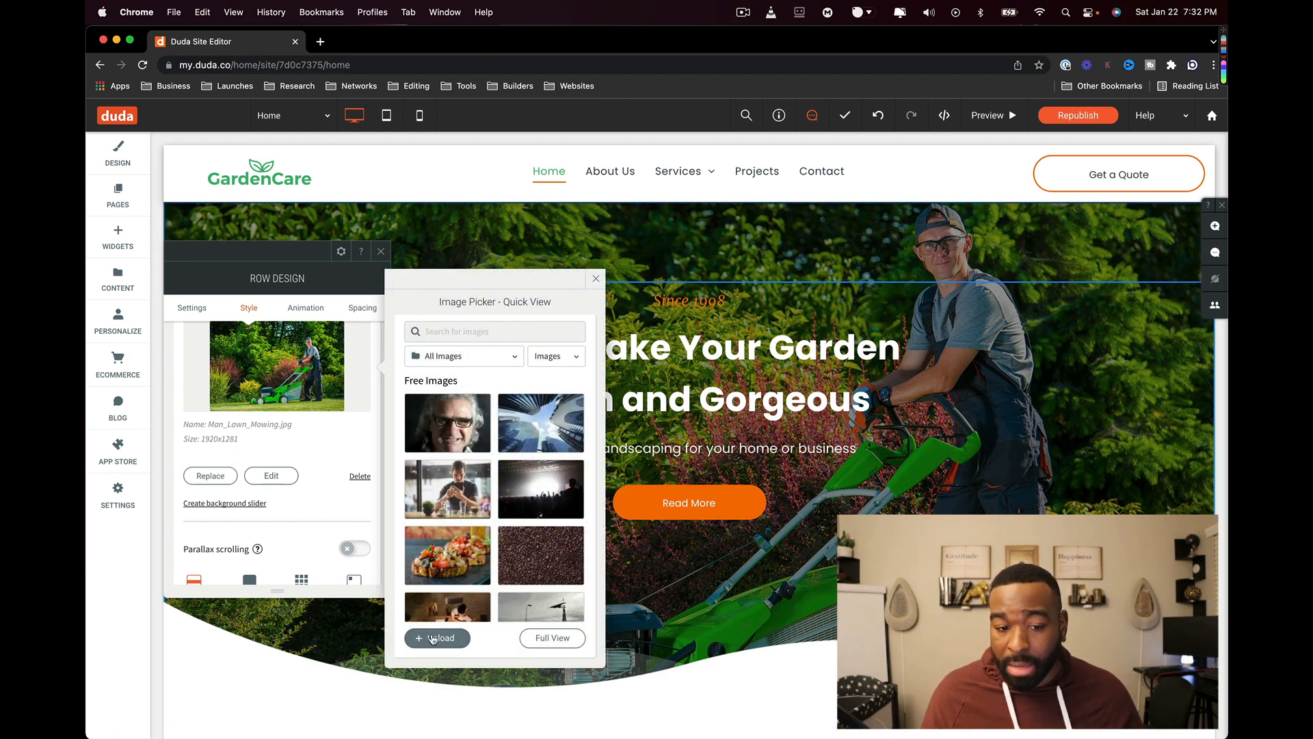
{"action": "scroll", "coordinate": [777, 569], "scroll_direction": "down", "scroll_amount": 1}
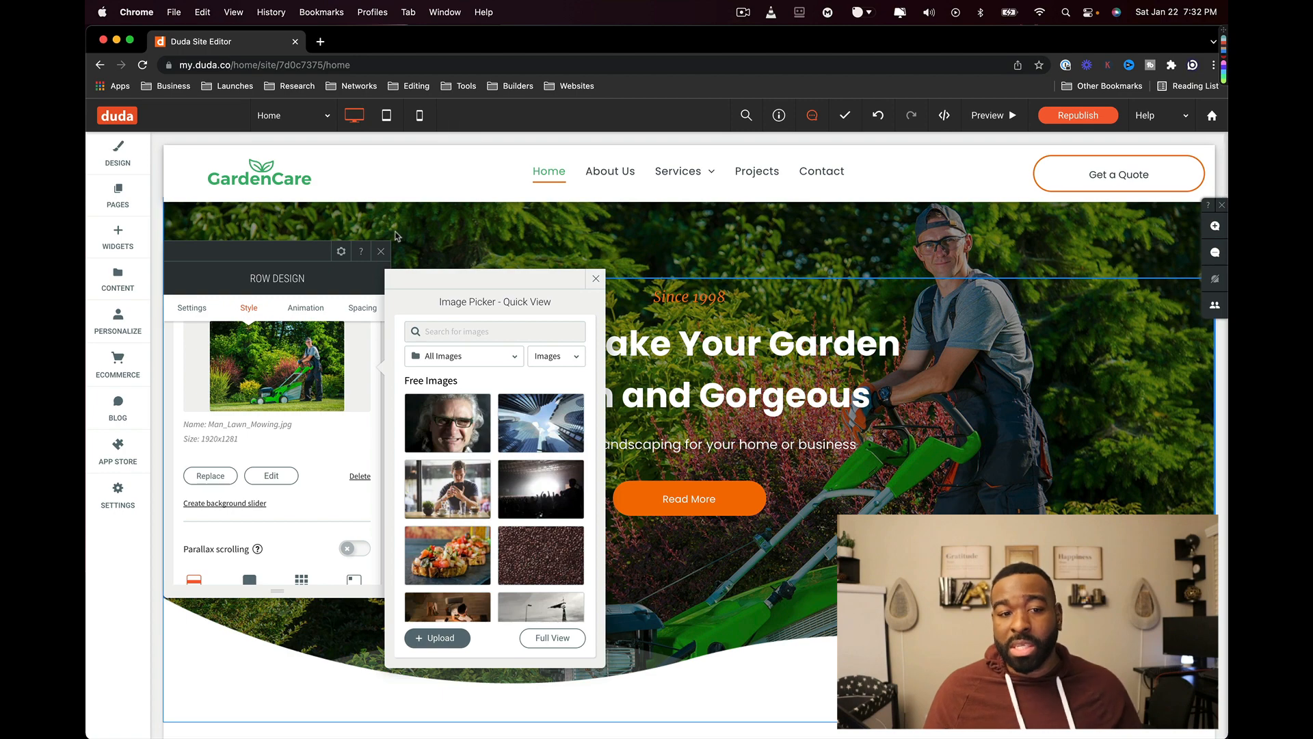
{"action": "left_click", "coordinate": [381, 251]}
{"action": "scroll", "coordinate": [438, 270], "scroll_direction": "down", "scroll_amount": 3}
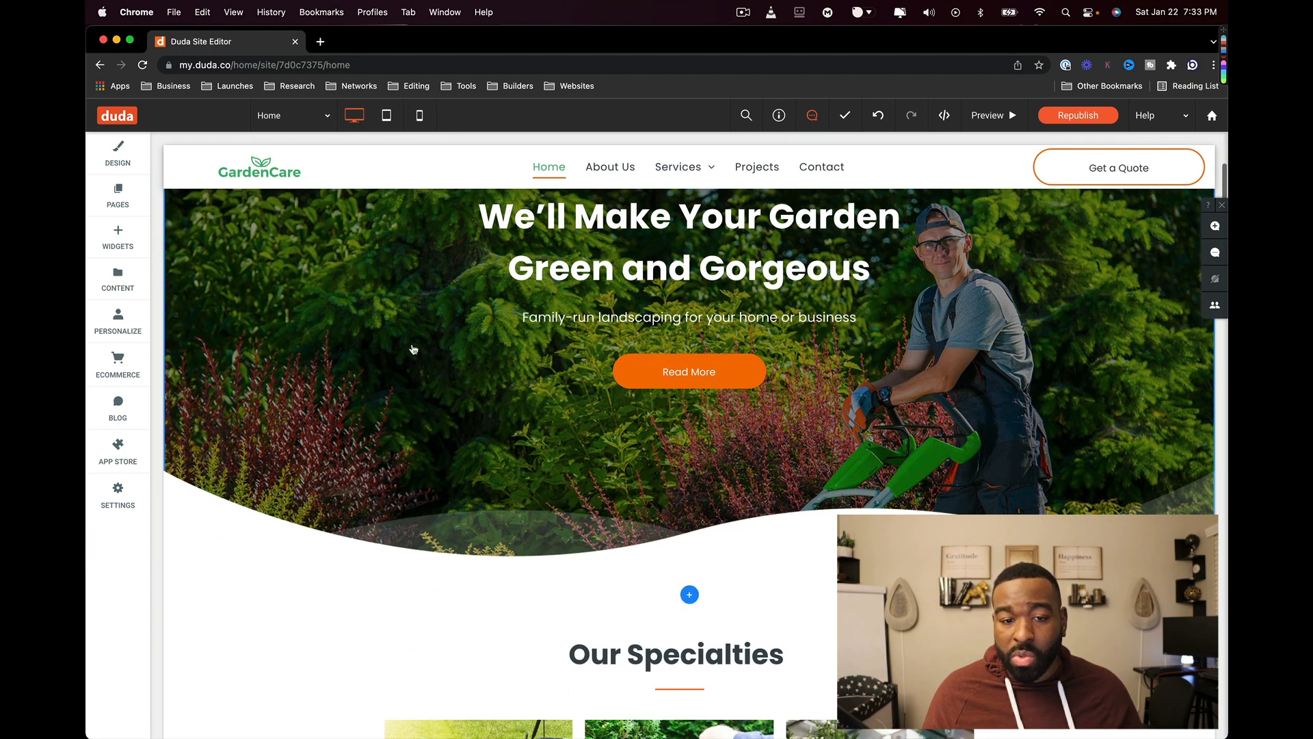
- Delete the Lawn Maintenance and Annuals & Perennials images from the Our Specialties gallery
{"action": "scroll", "coordinate": [423, 359], "scroll_direction": "down", "scroll_amount": 7}
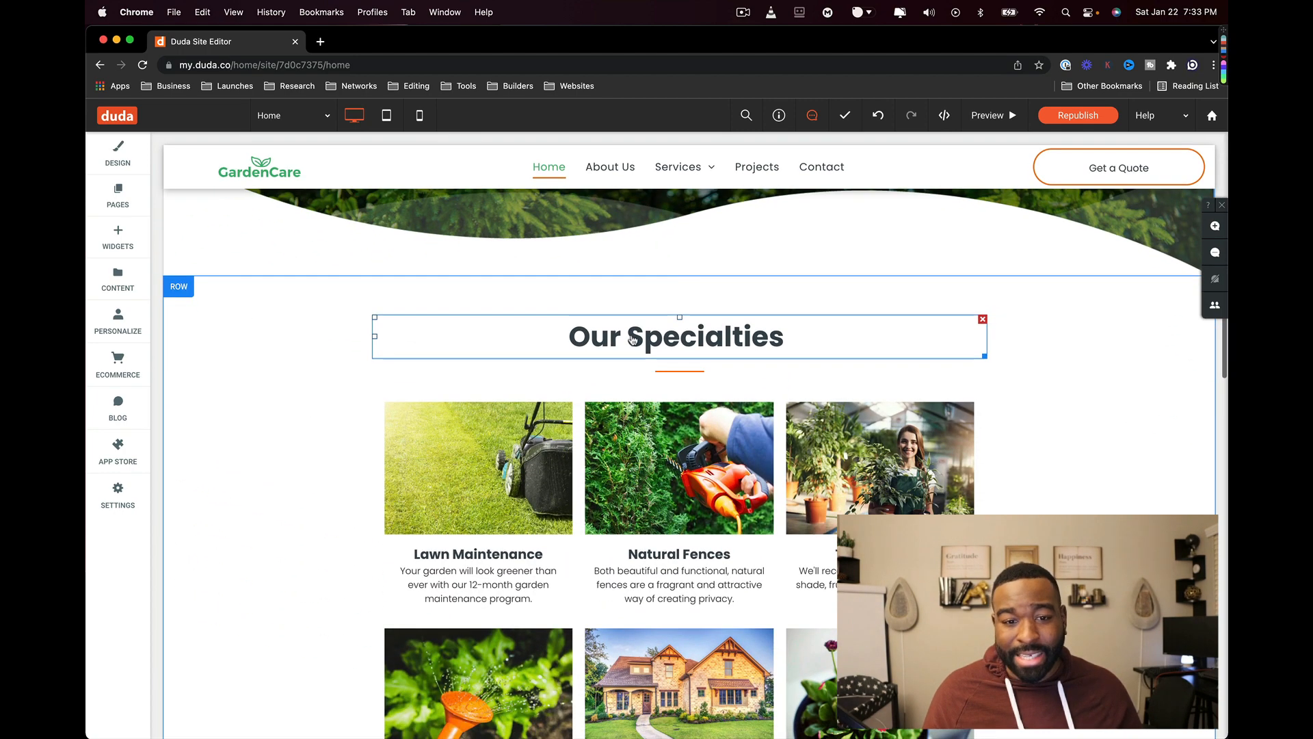
{"action": "left_click", "coordinate": [442, 559]}
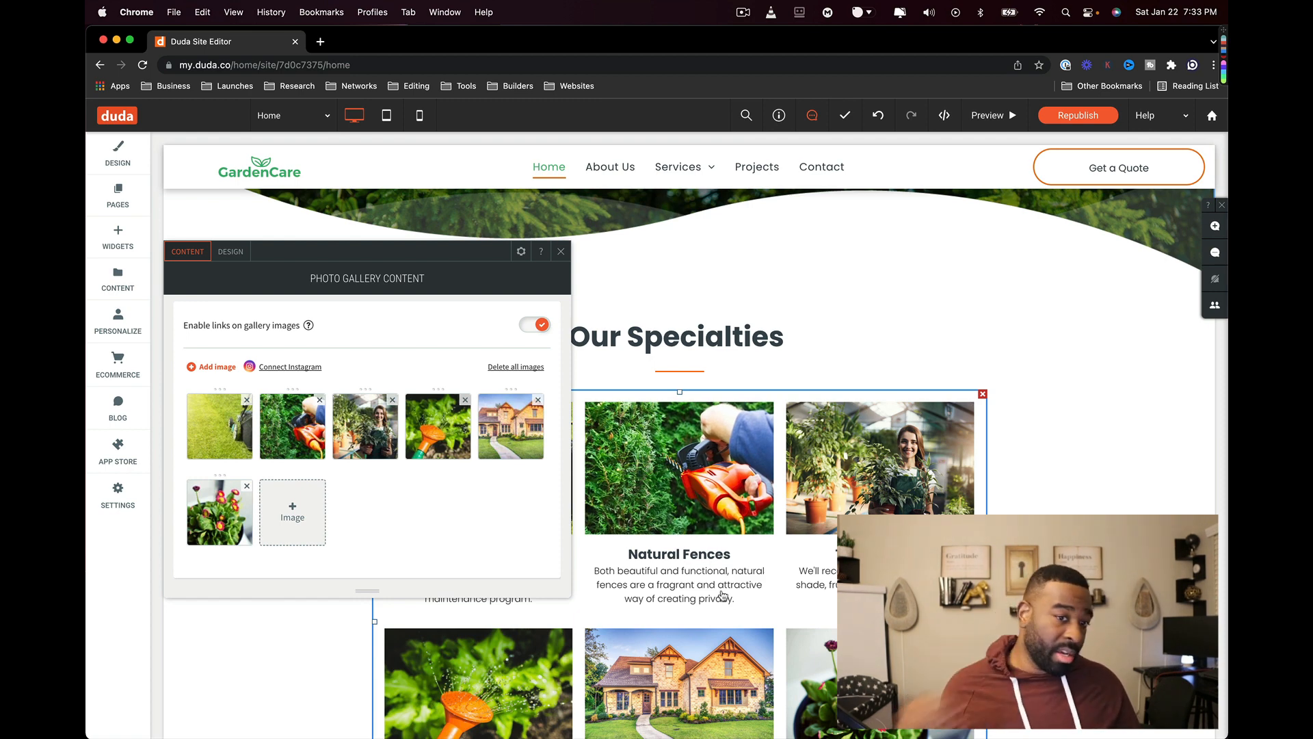
{"action": "left_click", "coordinate": [247, 401]}
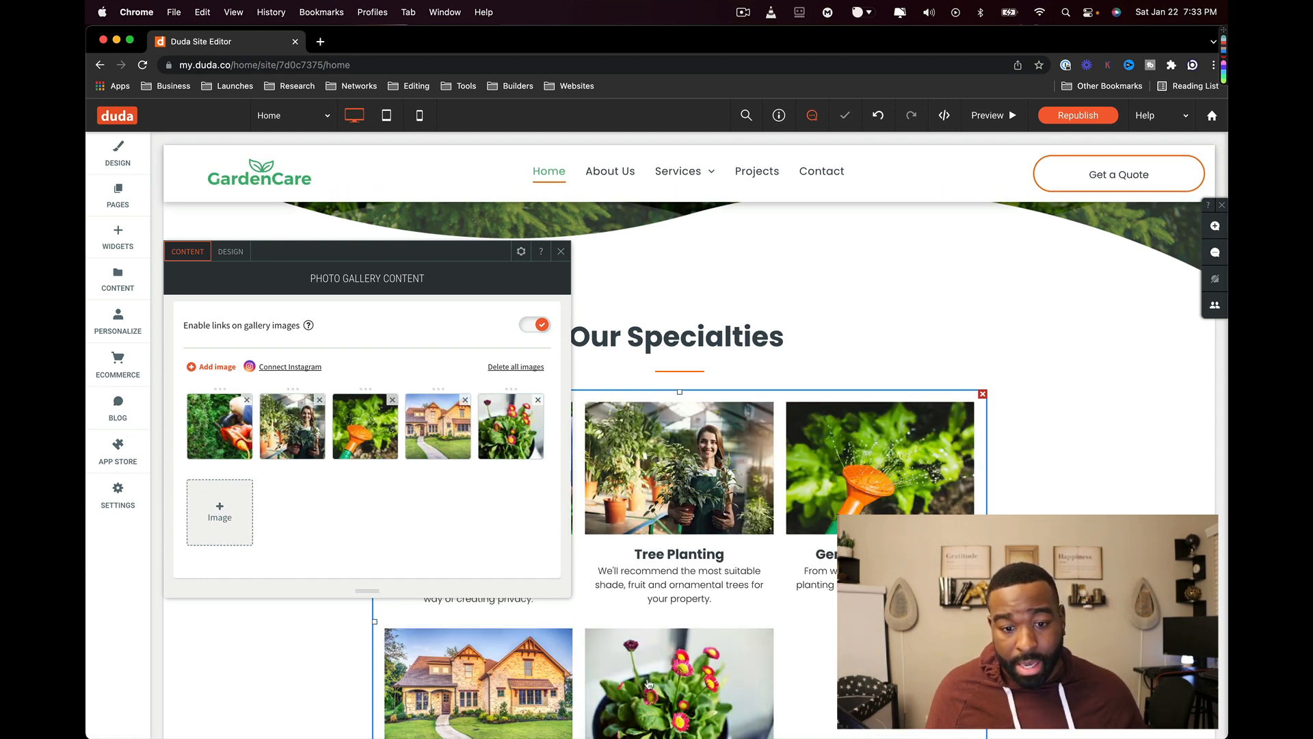
{"action": "scroll", "coordinate": [812, 701], "scroll_direction": "down", "scroll_amount": 1}
{"action": "left_click", "coordinate": [539, 401]}
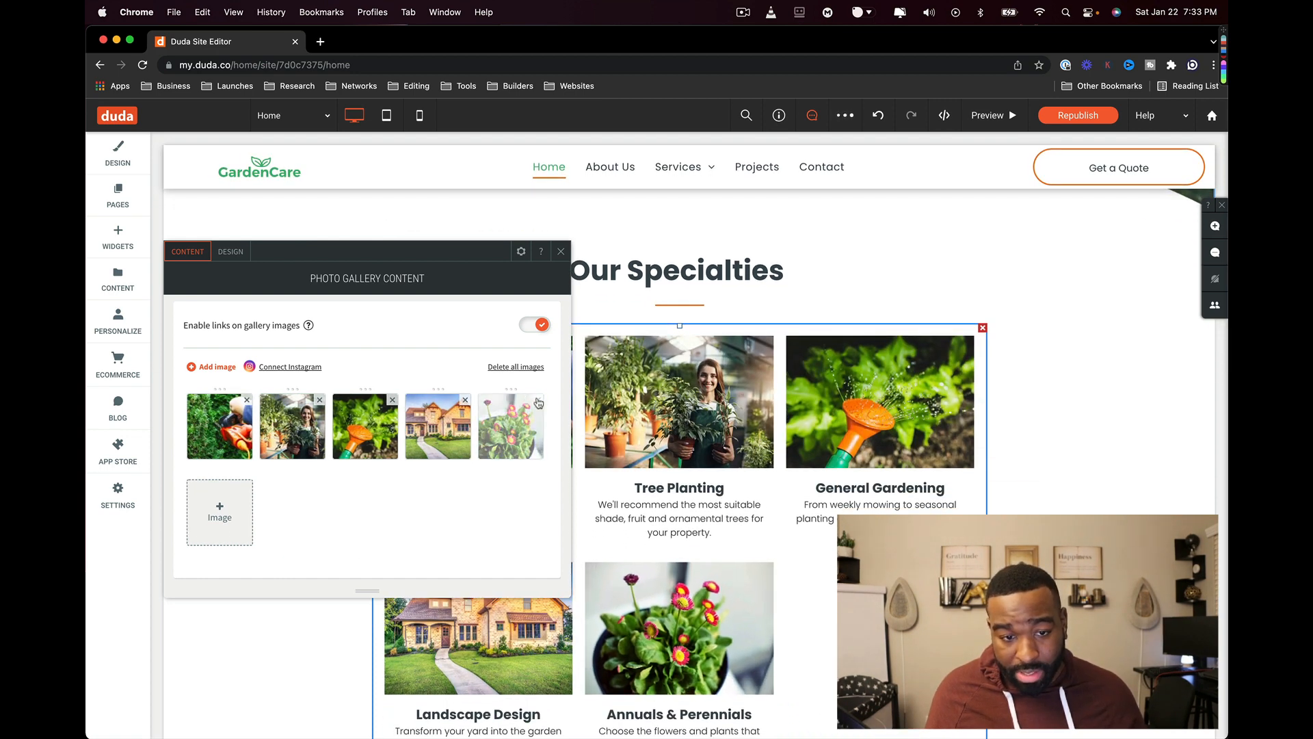
{"action": "scroll", "coordinate": [703, 625], "scroll_direction": "down", "scroll_amount": 1}
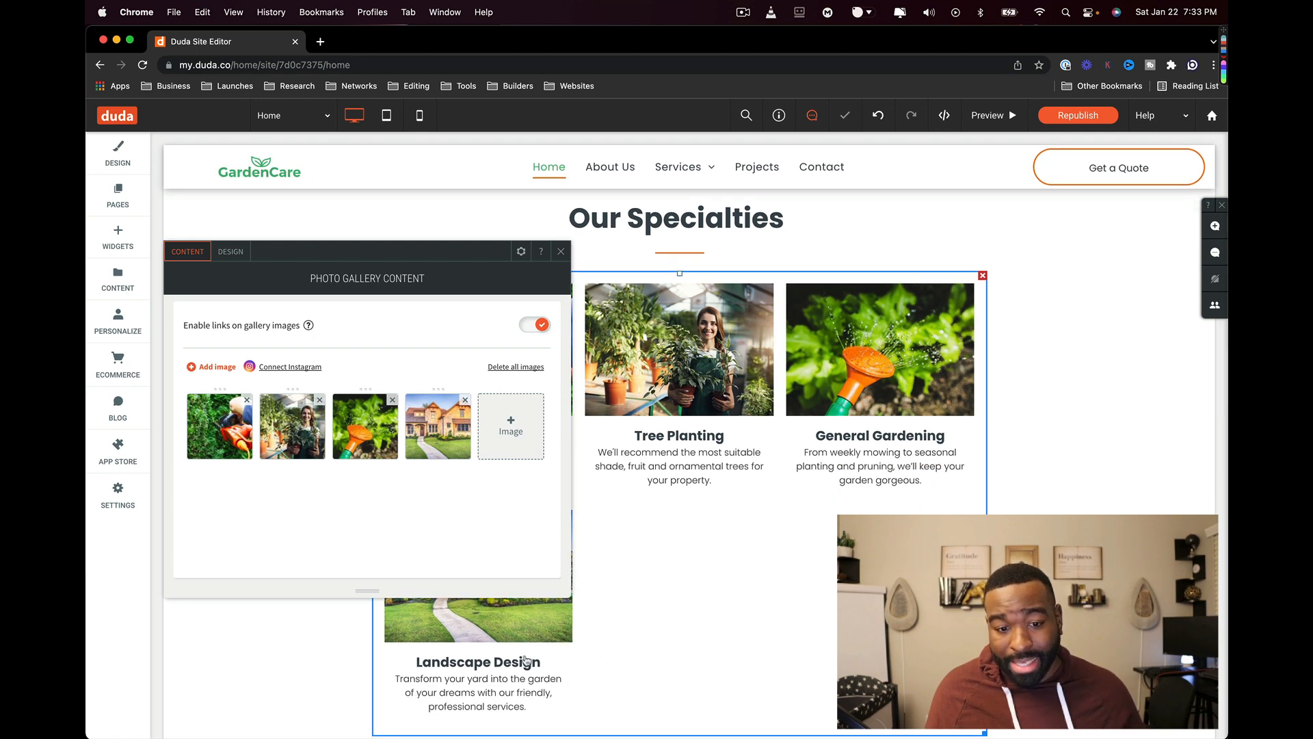
{"action": "double_click", "coordinate": [507, 668]}
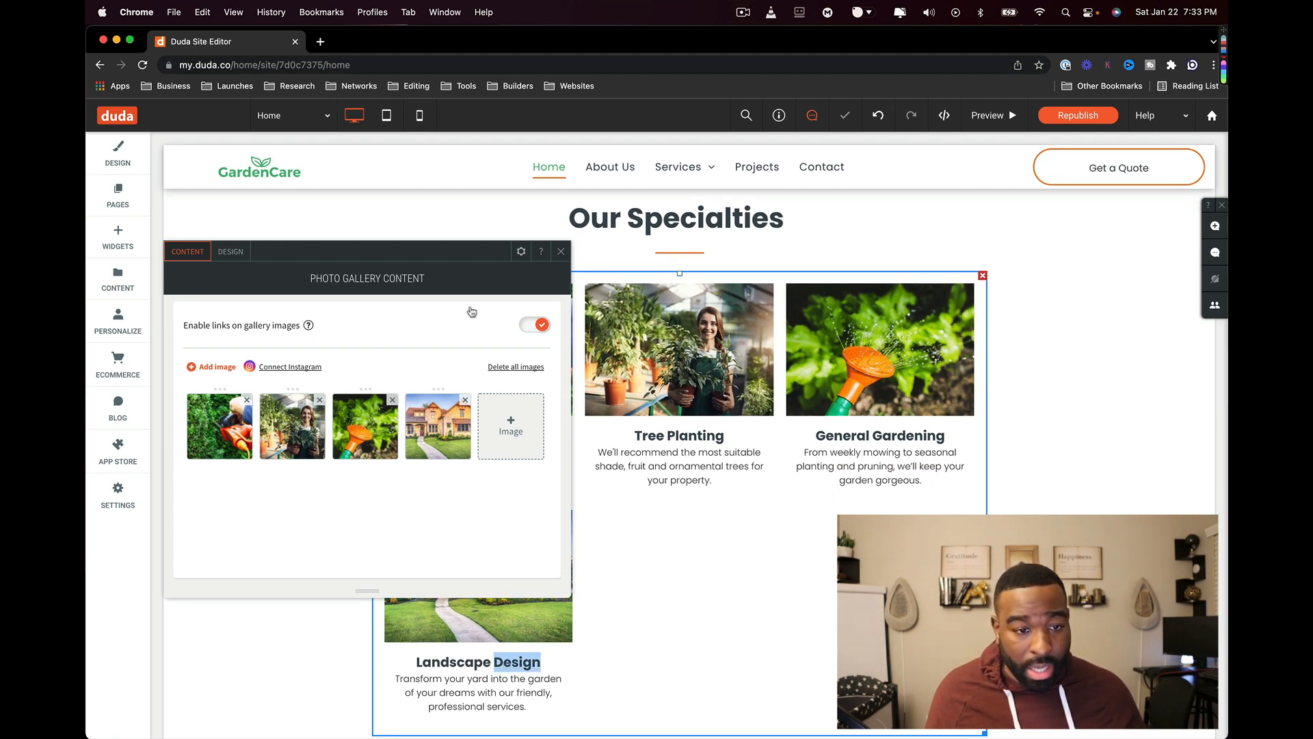
- Browse the gallery's design settings for item images and caption text
{"action": "left_click", "coordinate": [230, 252]}
{"action": "scroll", "coordinate": [236, 470], "scroll_direction": "down", "scroll_amount": 5}
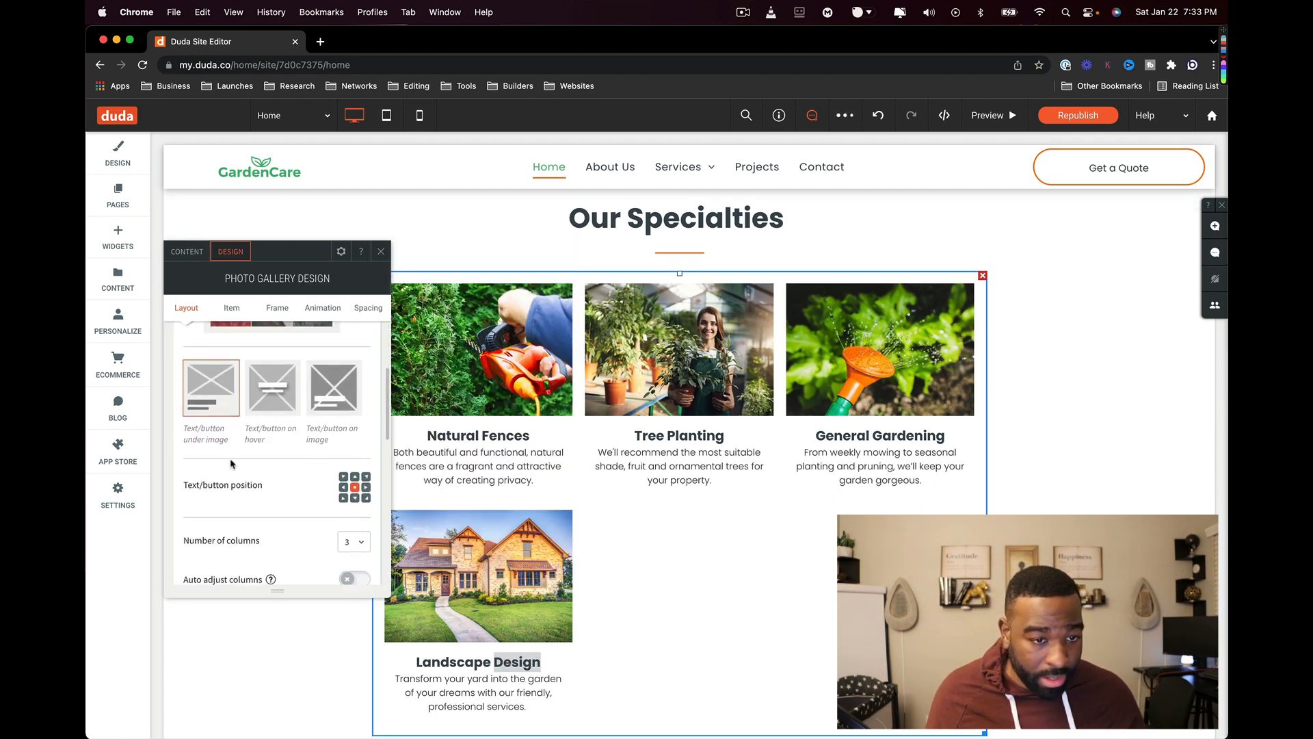
{"action": "scroll", "coordinate": [236, 471], "scroll_direction": "down", "scroll_amount": 3}
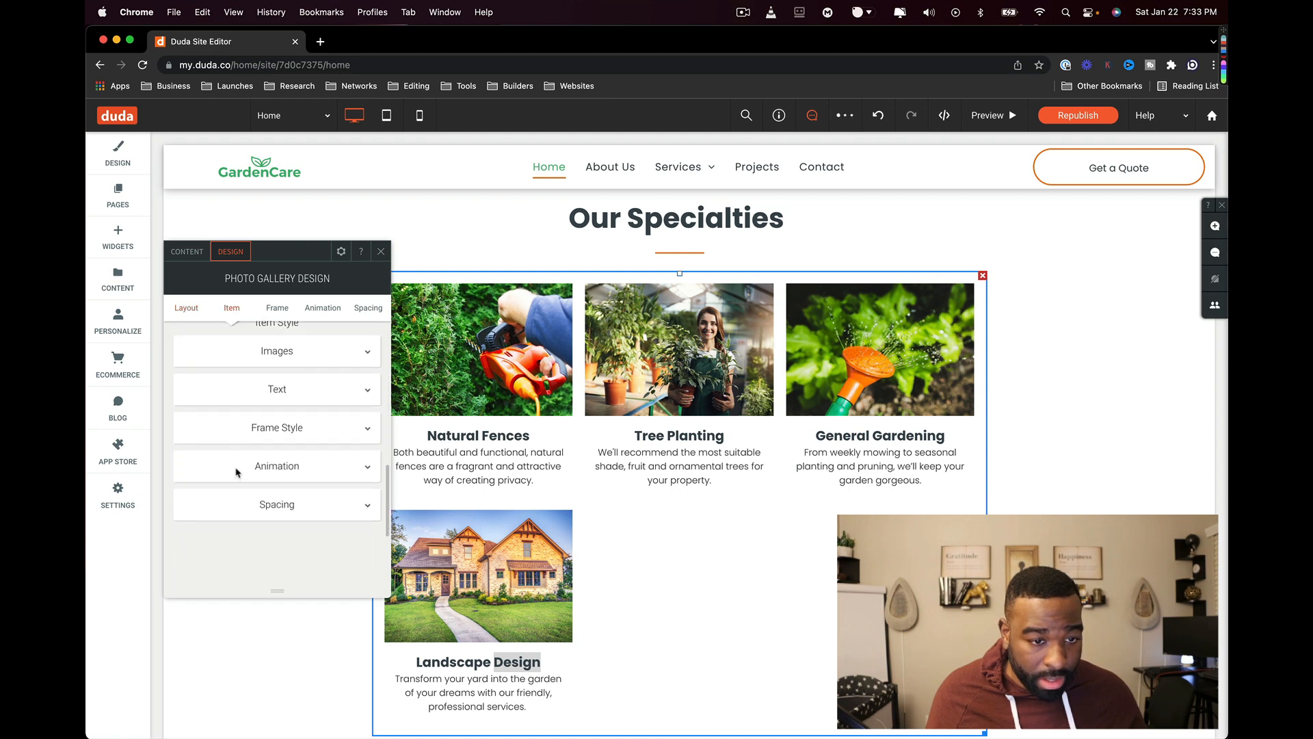
{"action": "left_click", "coordinate": [295, 346]}
{"action": "left_click", "coordinate": [297, 350]}
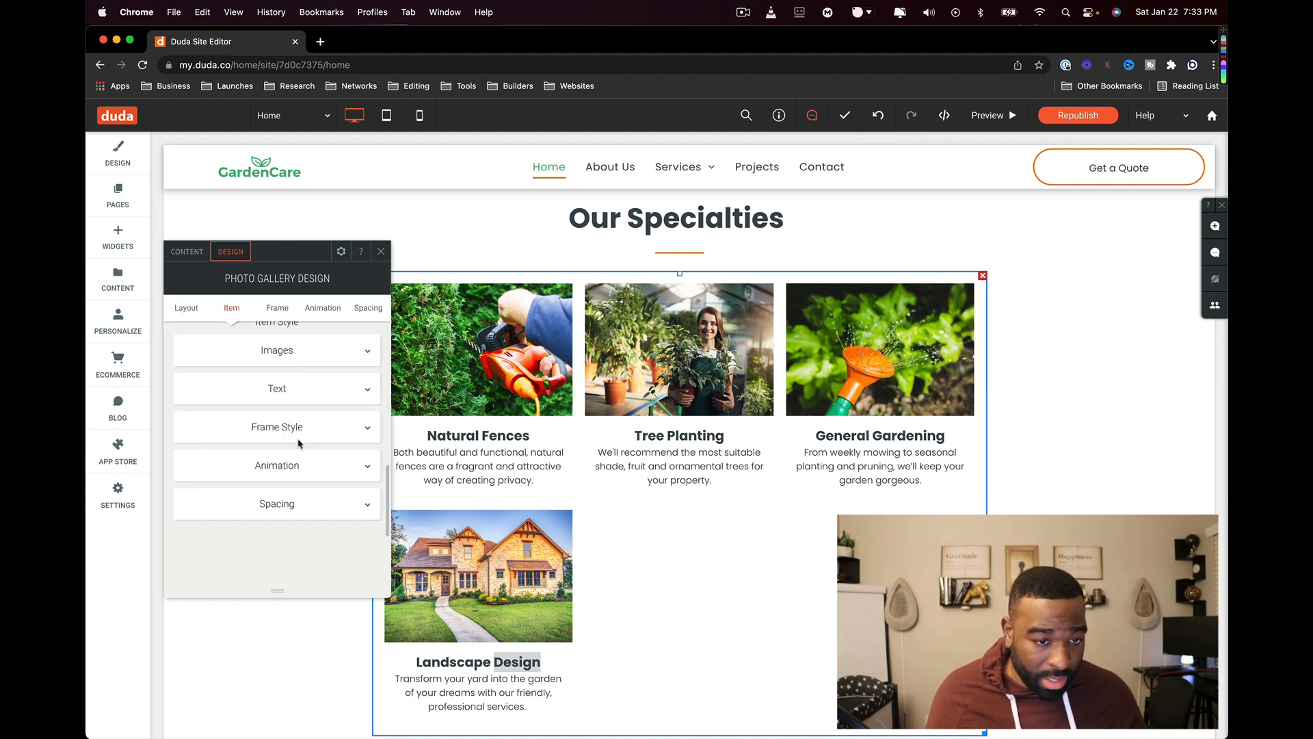
{"action": "left_click", "coordinate": [310, 401]}
{"action": "scroll", "coordinate": [312, 421], "scroll_direction": "down", "scroll_amount": 2}
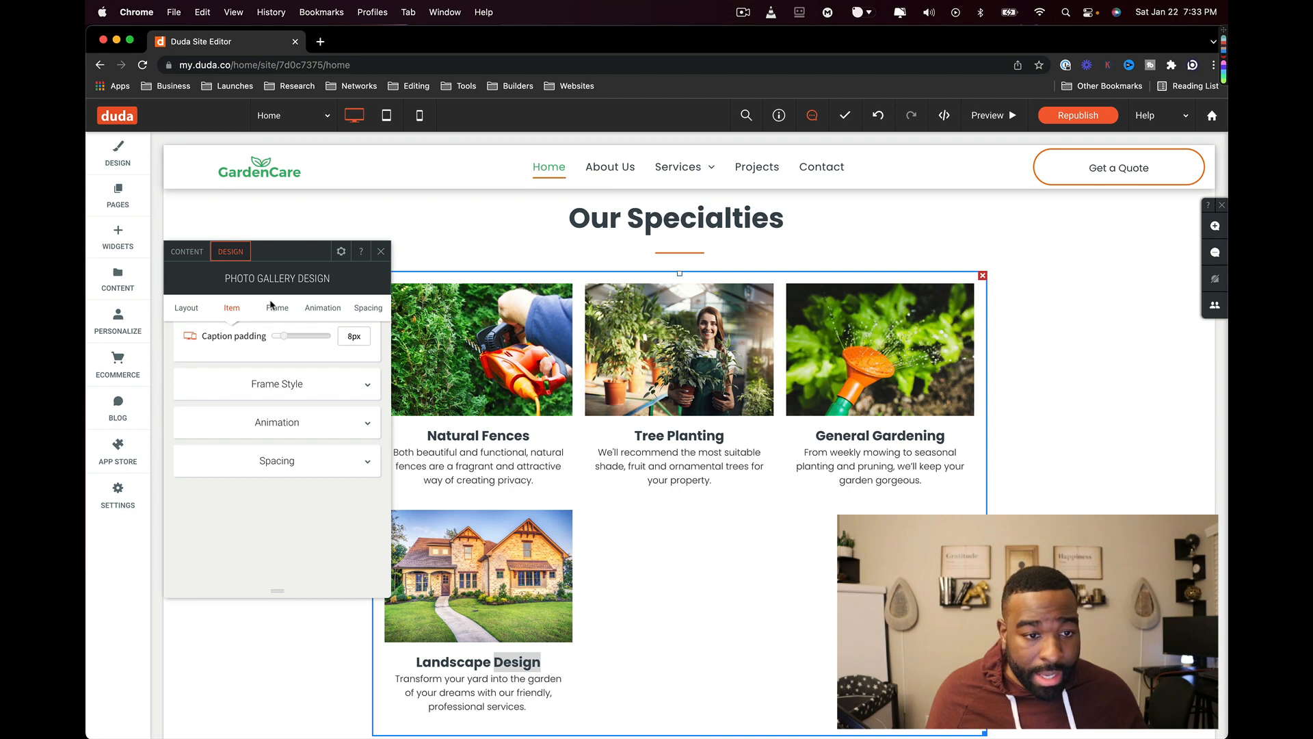
- Review the gallery's frame, animation and spacing design settings
{"action": "left_click", "coordinate": [290, 310]}
{"action": "left_click", "coordinate": [322, 309]}
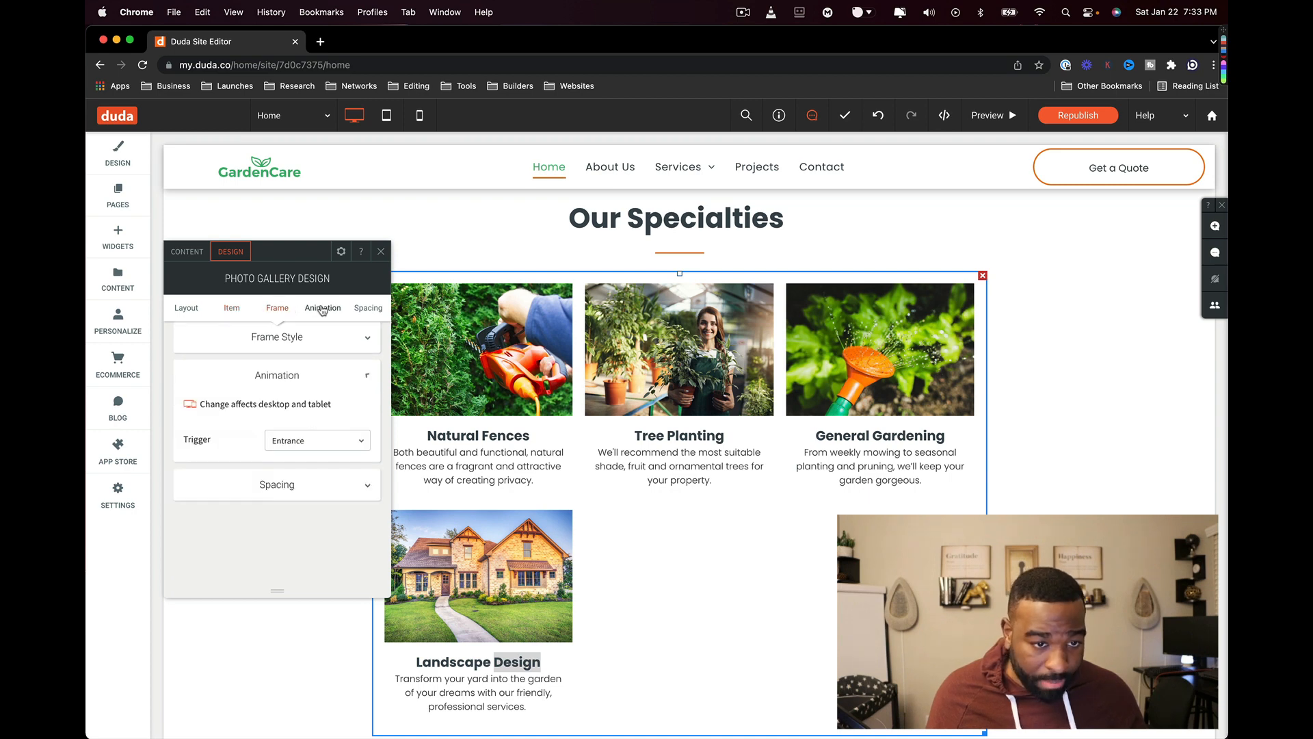
{"action": "left_click", "coordinate": [361, 310]}
{"action": "left_click", "coordinate": [384, 254]}
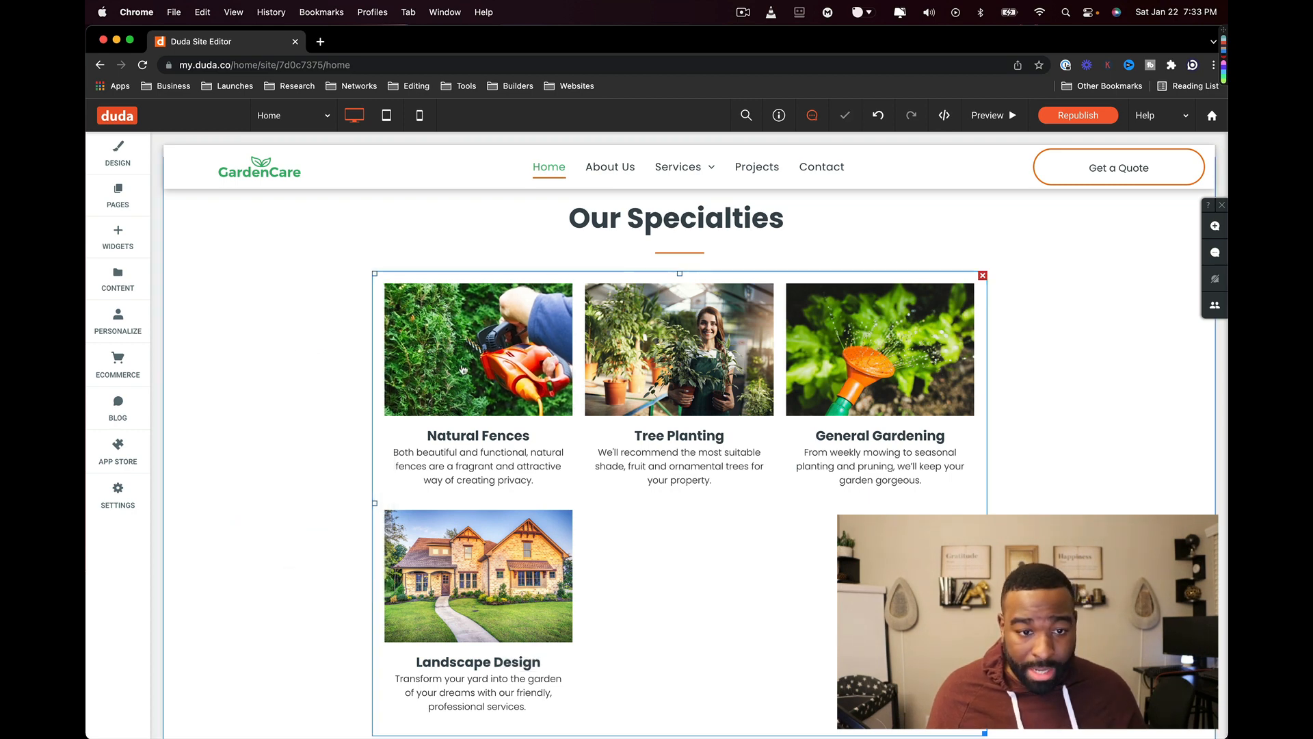
{"action": "scroll", "coordinate": [463, 331], "scroll_direction": "down", "scroll_amount": 3}
{"action": "double_click", "coordinate": [458, 297]}
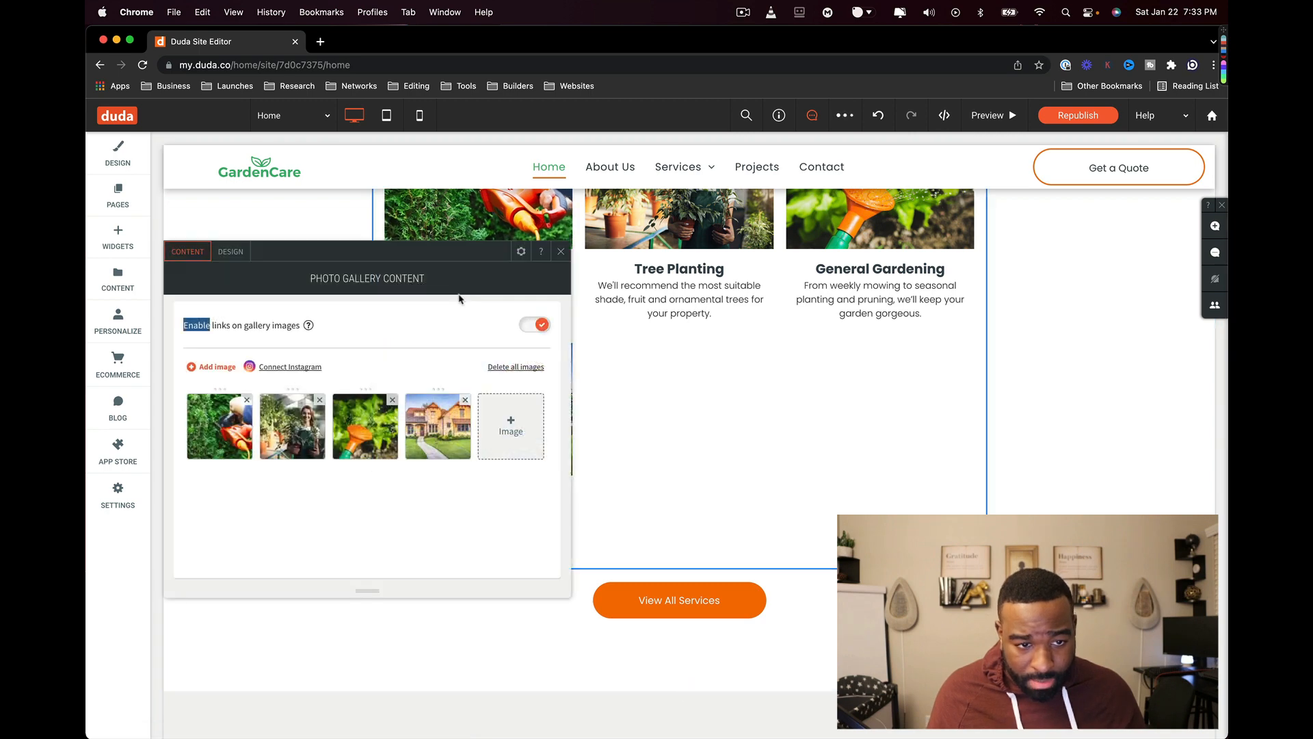
- Add a button to the Landscape Design gallery card, check the card, then undo the button
{"action": "left_click", "coordinate": [435, 422]}
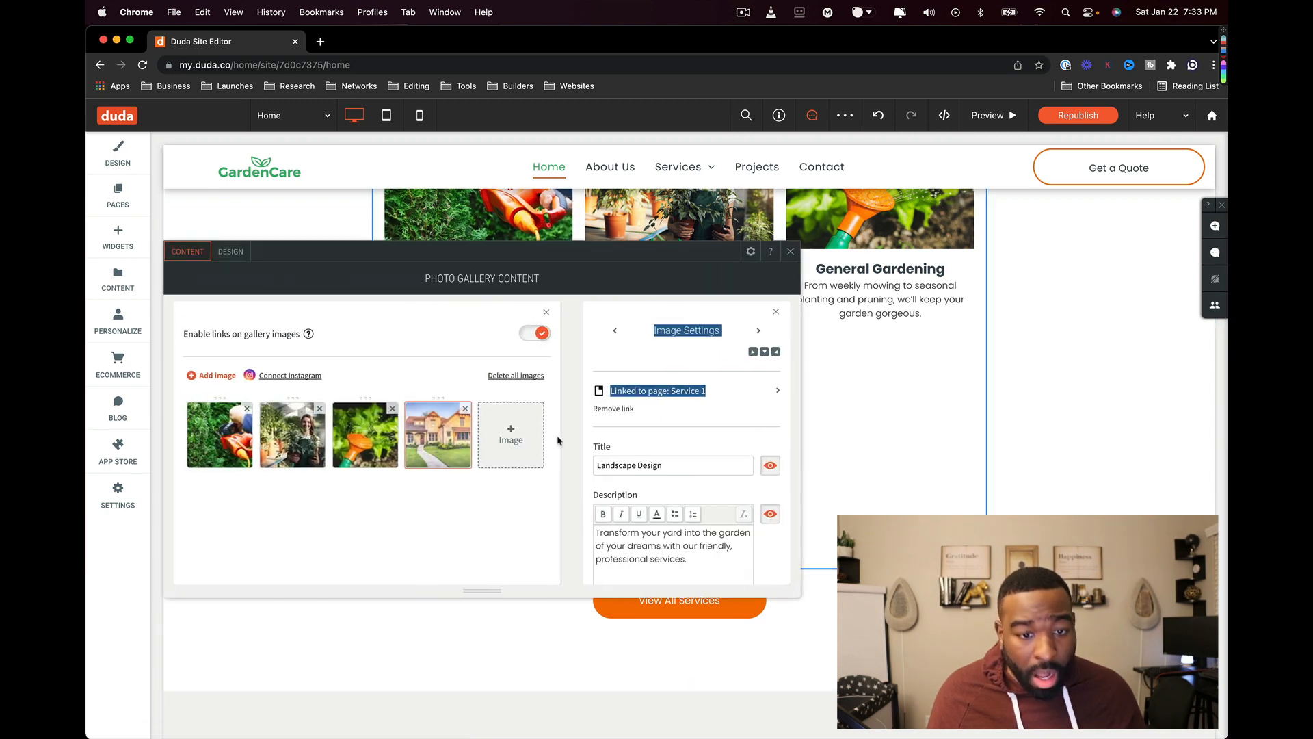
{"action": "scroll", "coordinate": [647, 441], "scroll_direction": "down", "scroll_amount": 1}
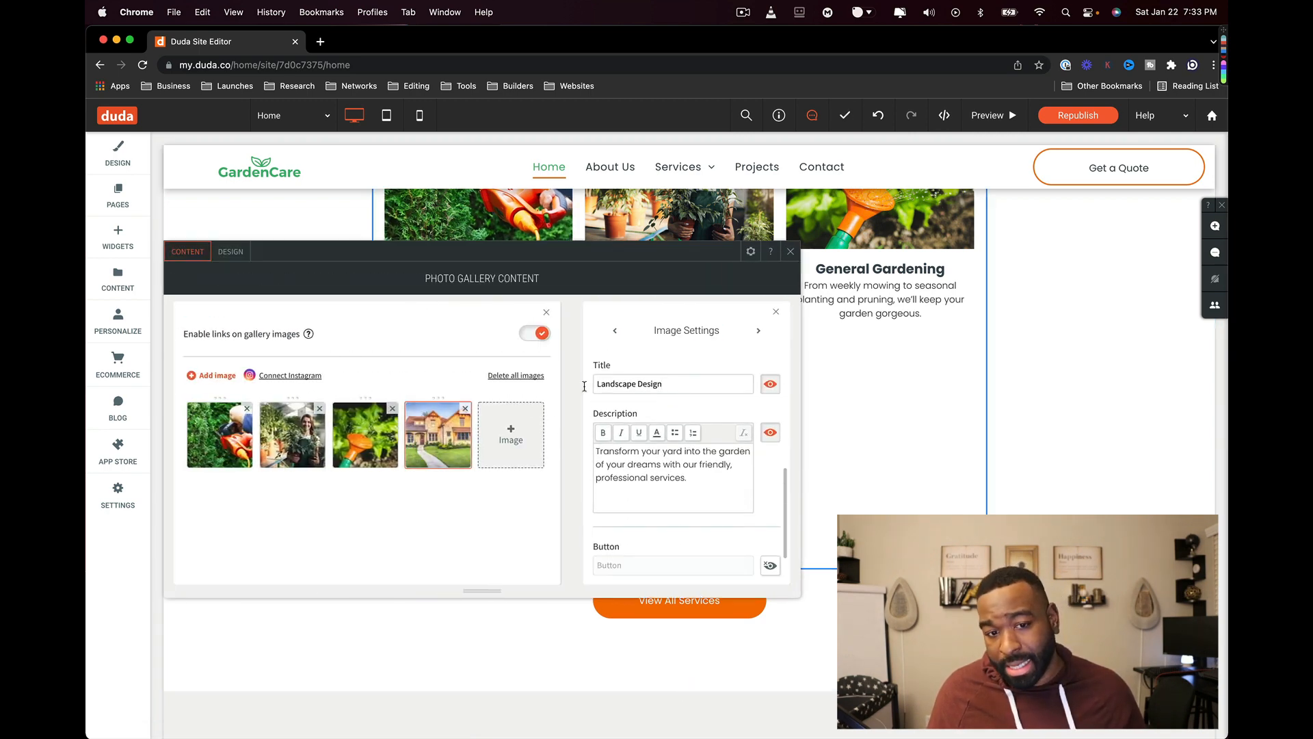
{"action": "left_click_drag", "start_coordinate": [711, 479], "coordinate": [597, 452]}
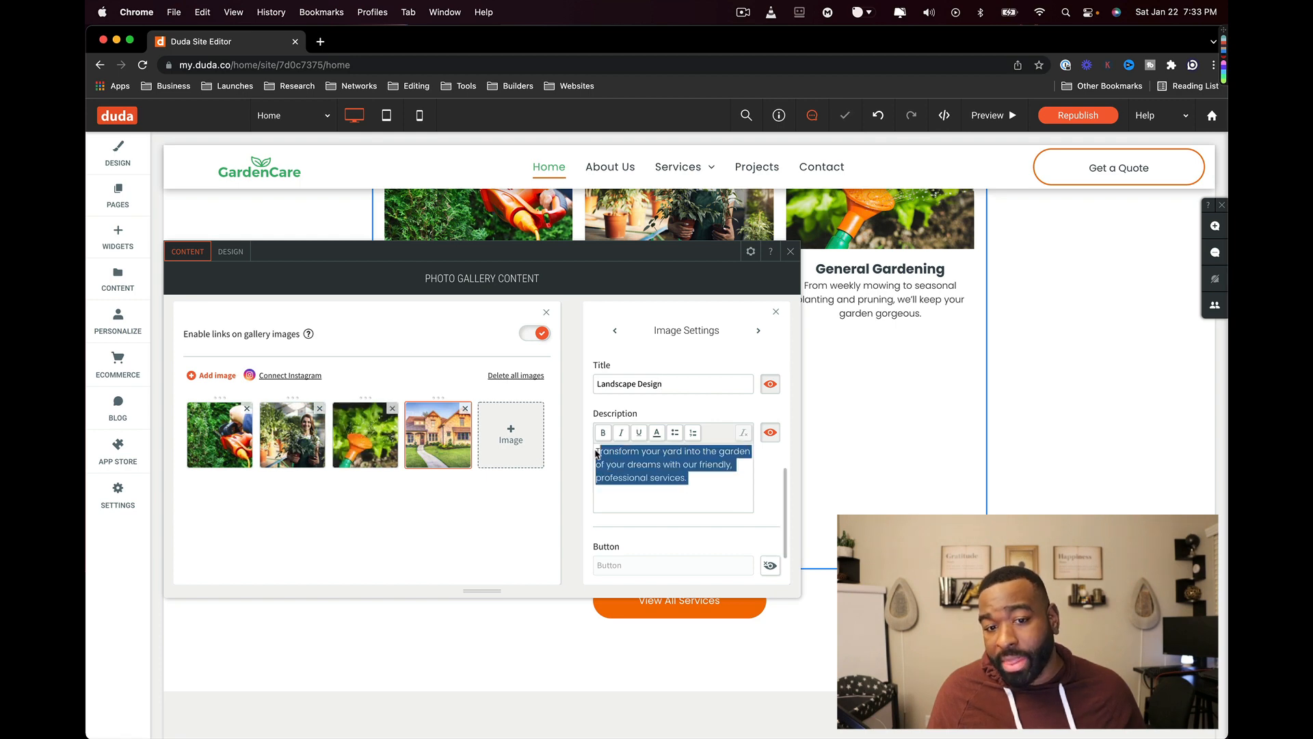
{"action": "scroll", "coordinate": [665, 545], "scroll_direction": "down", "scroll_amount": 2}
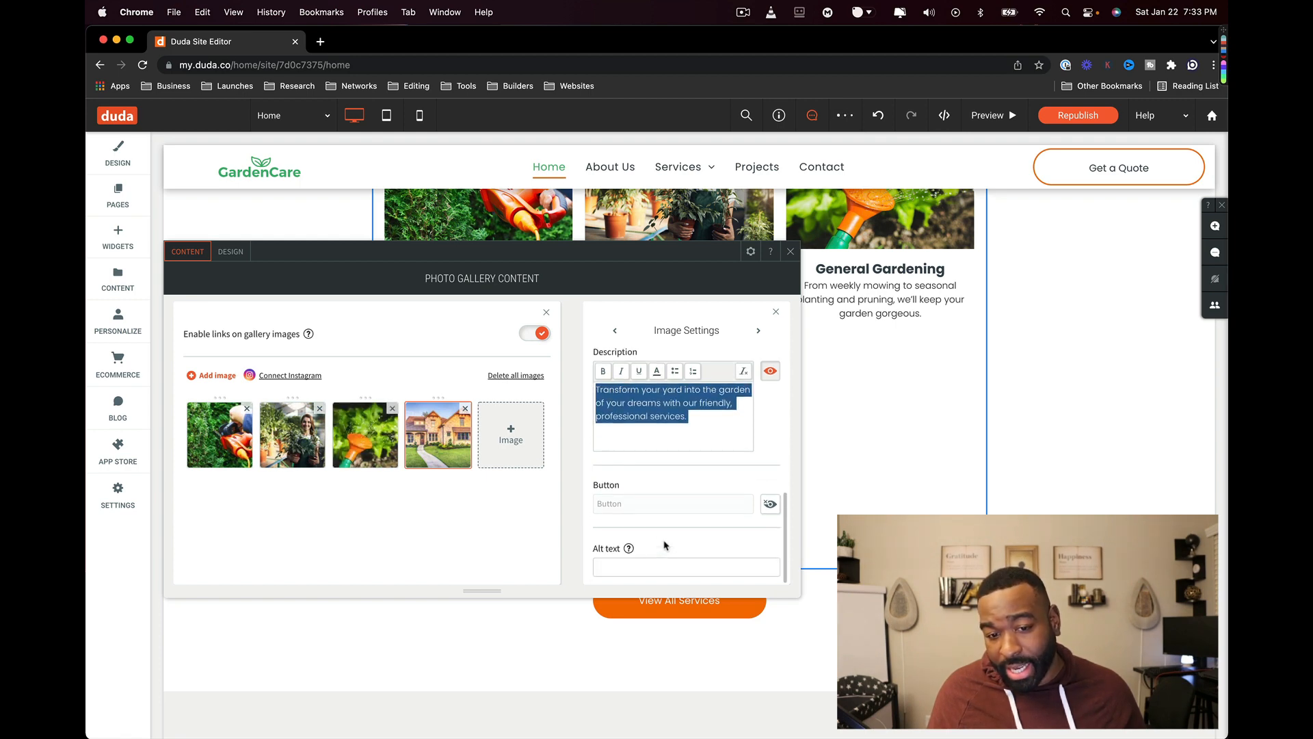
{"action": "left_click", "coordinate": [682, 509]}
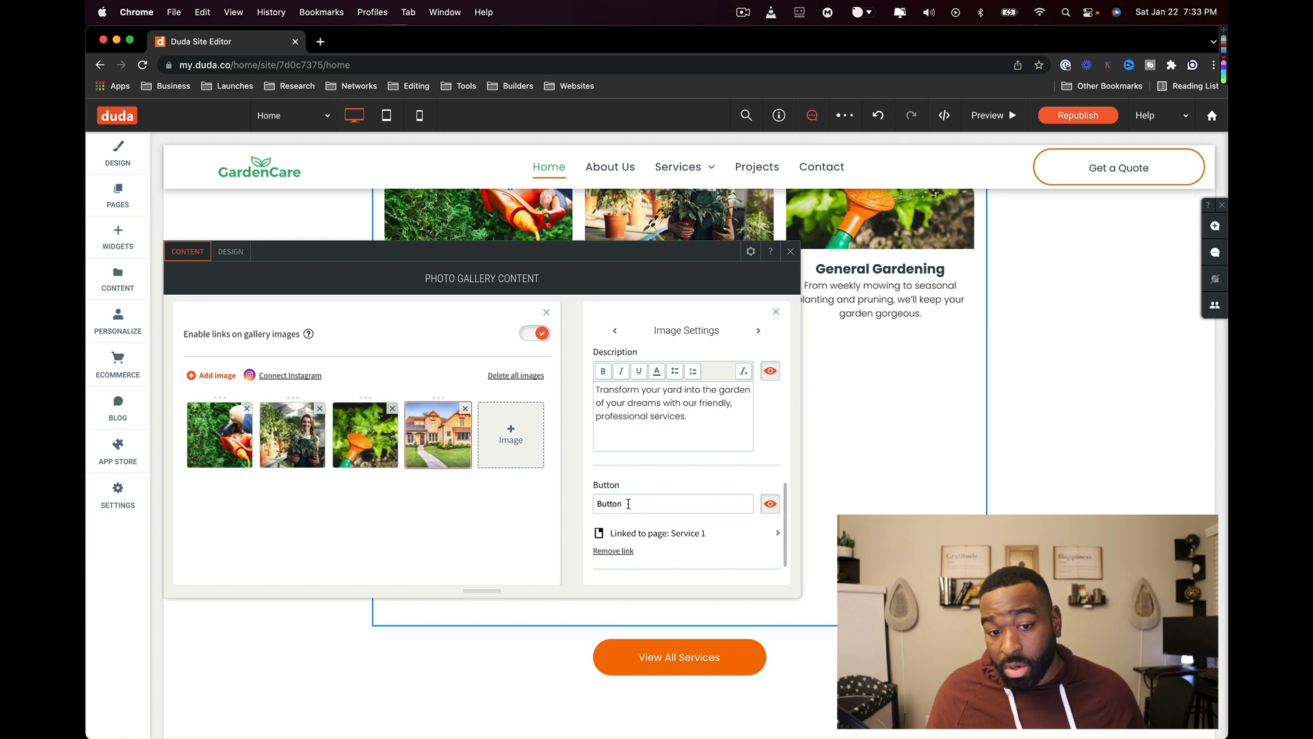
{"action": "scroll", "coordinate": [642, 512], "scroll_direction": "down", "scroll_amount": 2}
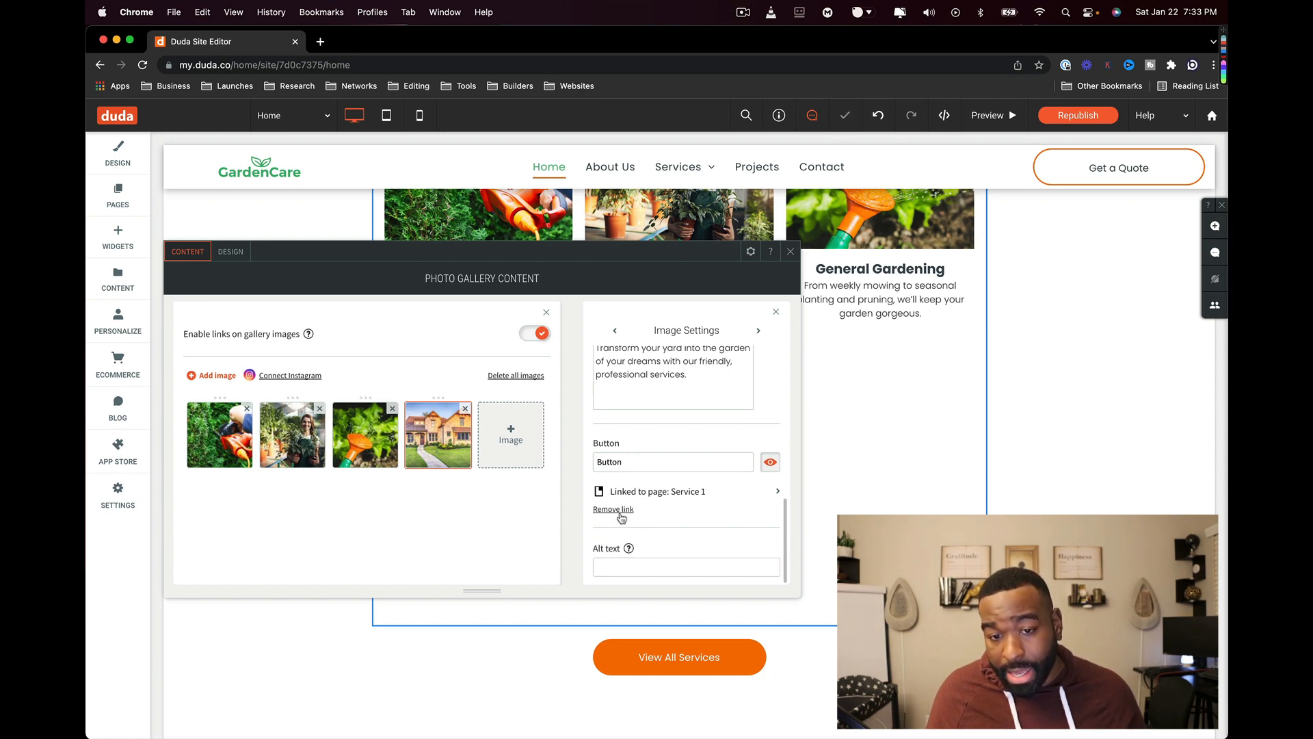
{"action": "left_click", "coordinate": [807, 264]}
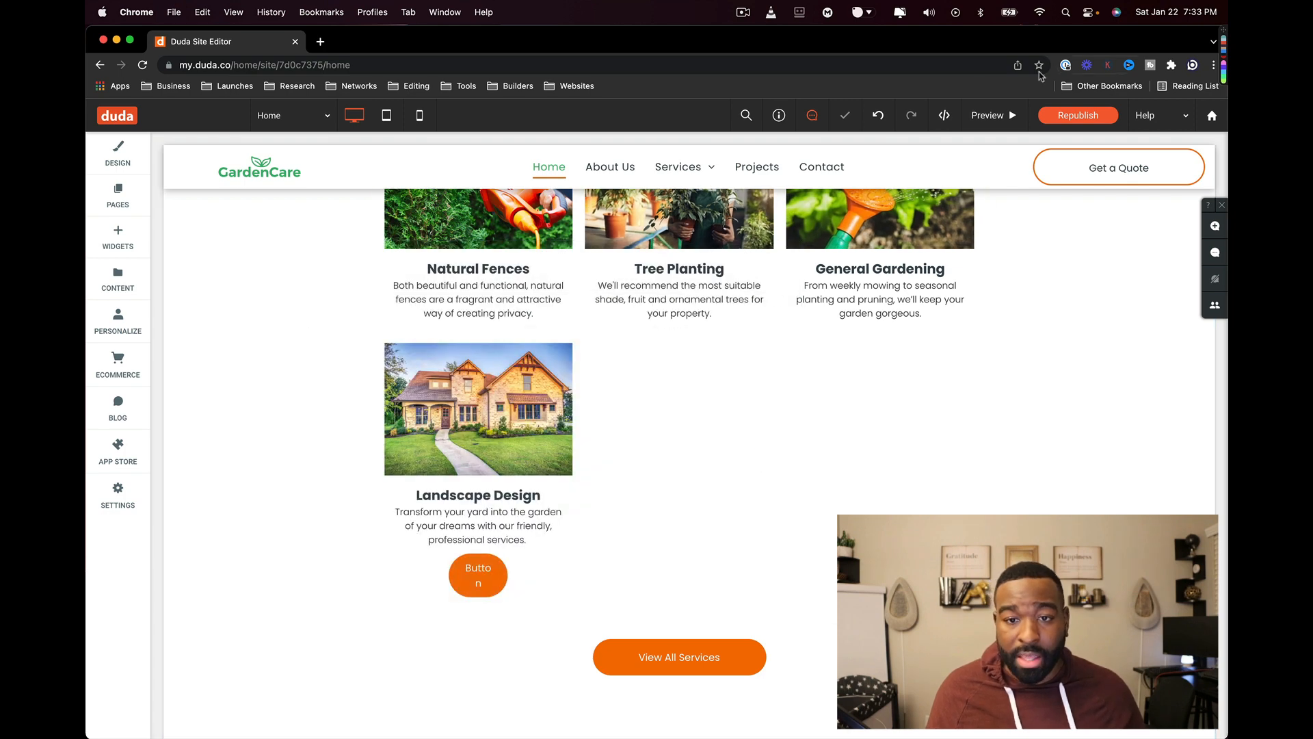
{"action": "left_click", "coordinate": [878, 118]}
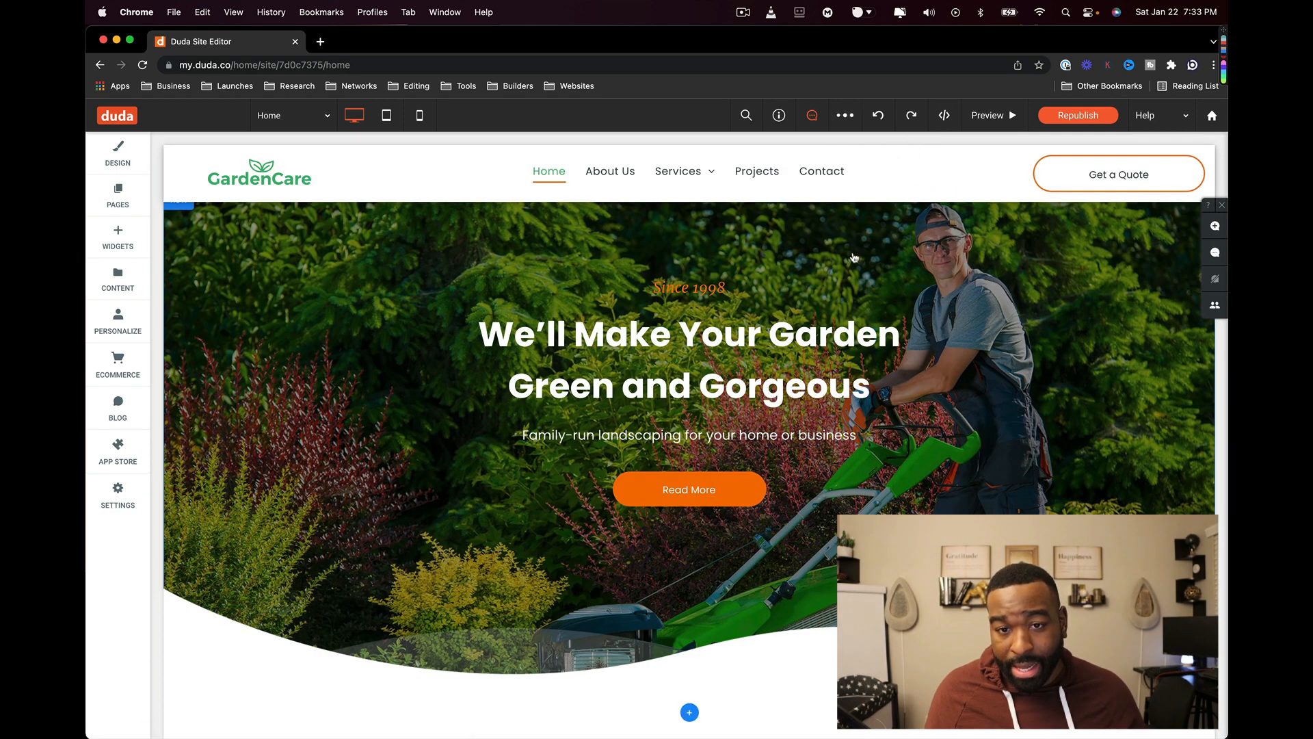
- Undo both image deletions so Lawn Maintenance and Annuals & Perennials return to the gallery
{"action": "scroll", "coordinate": [853, 257], "scroll_direction": "down", "scroll_amount": 20}
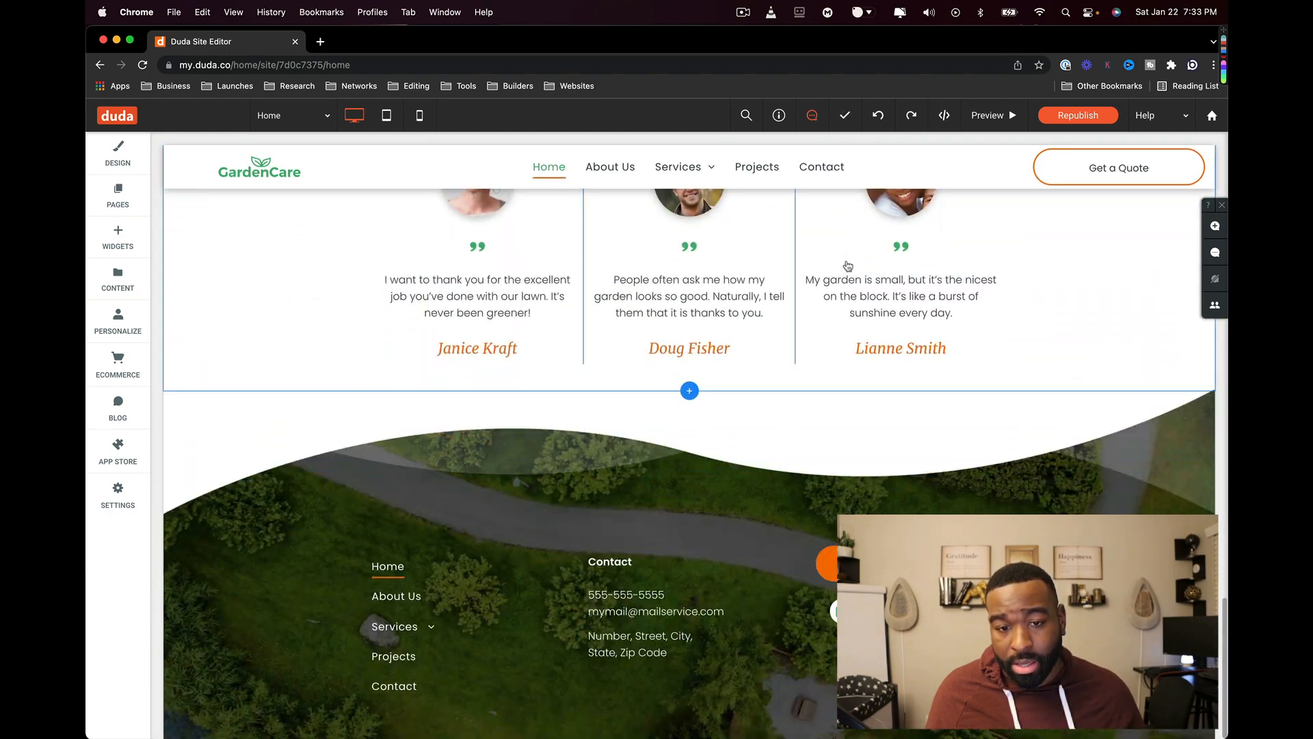
{"action": "scroll", "coordinate": [844, 268], "scroll_direction": "up", "scroll_amount": 10}
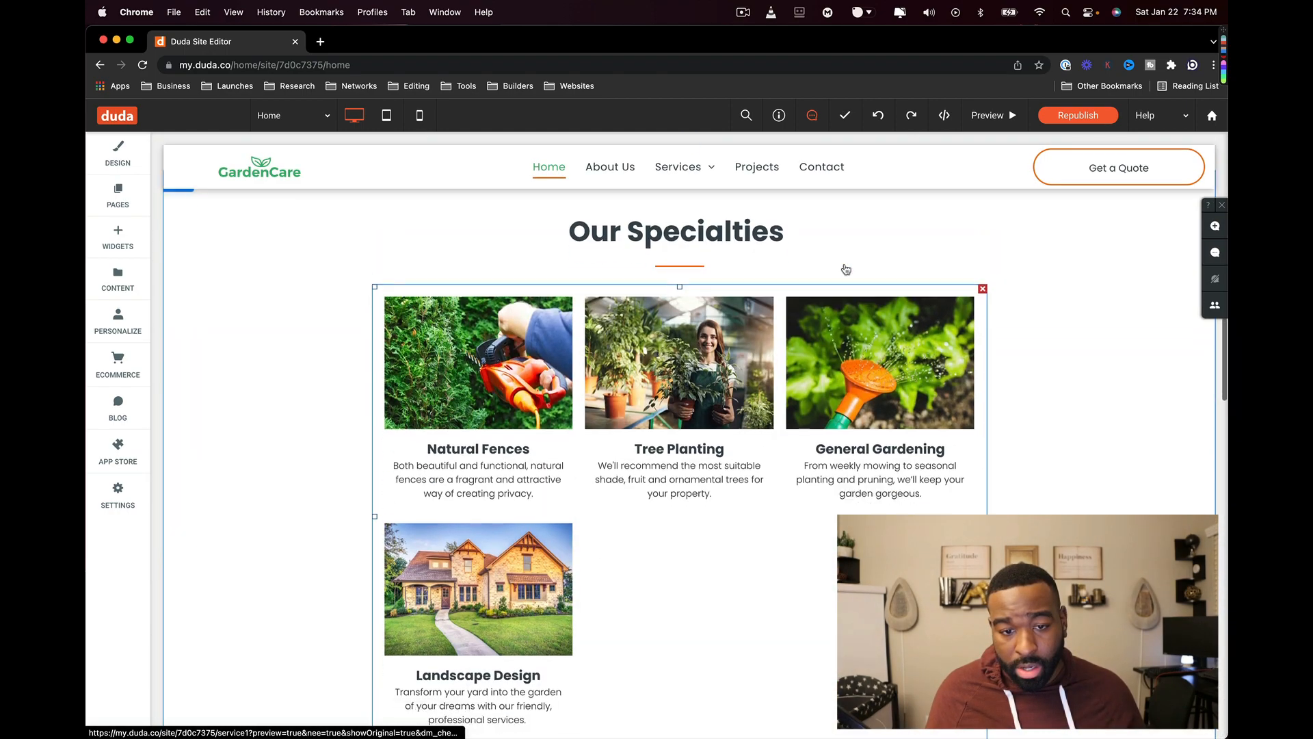
{"action": "left_click", "coordinate": [881, 118]}
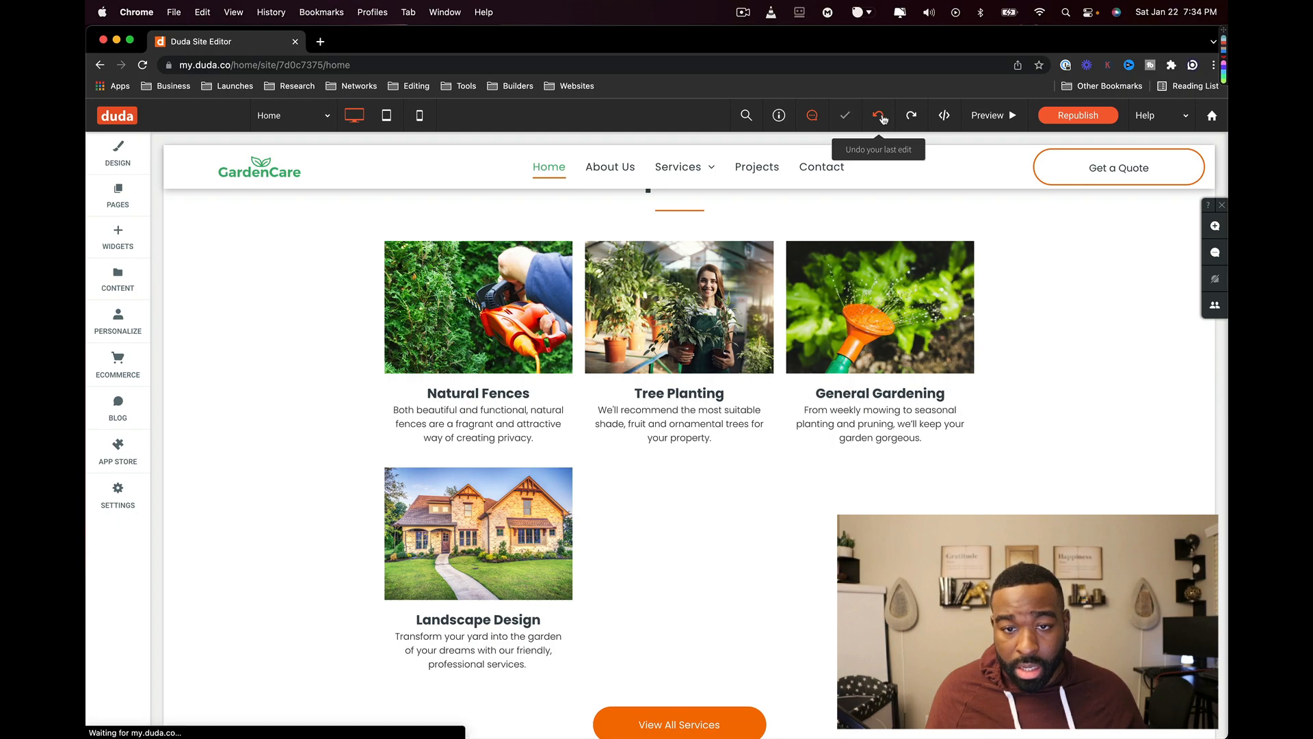
{"action": "scroll", "coordinate": [921, 353], "scroll_direction": "down", "scroll_amount": 20}
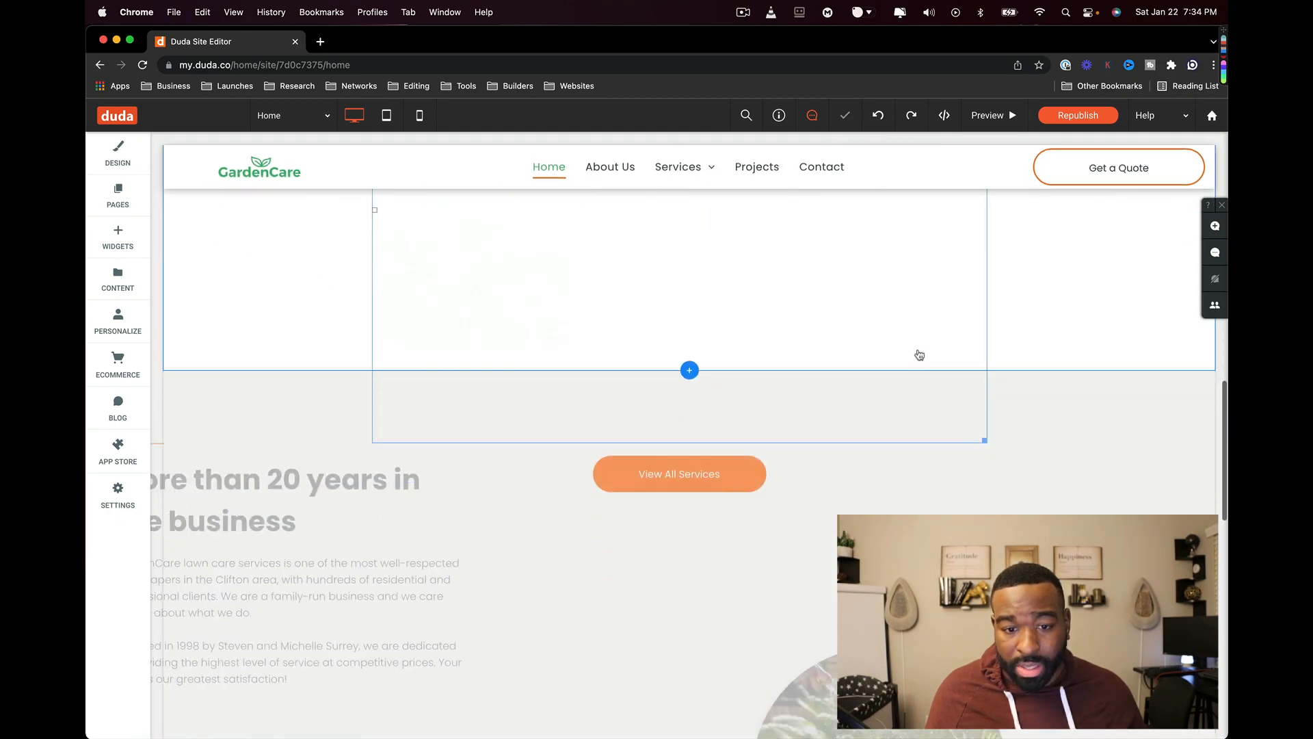
{"action": "scroll", "coordinate": [917, 356], "scroll_direction": "up", "scroll_amount": 20}
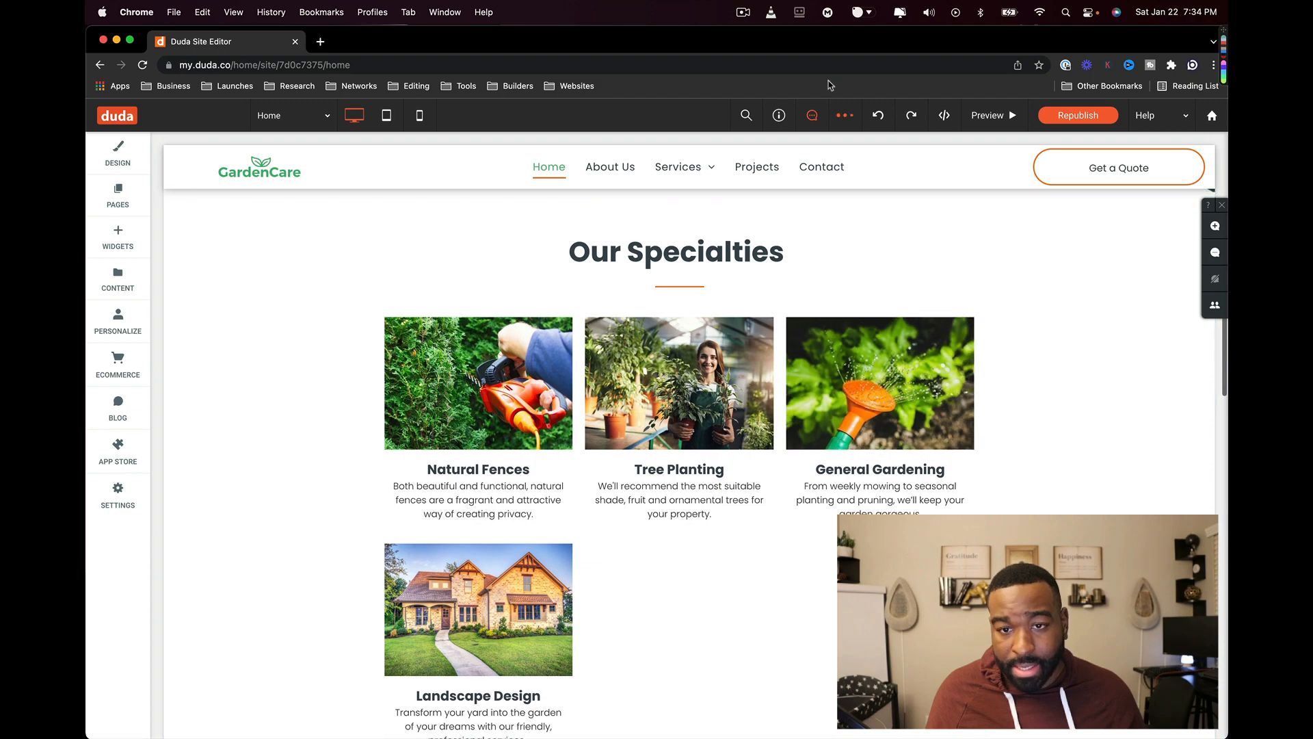
{"action": "left_click", "coordinate": [879, 117]}
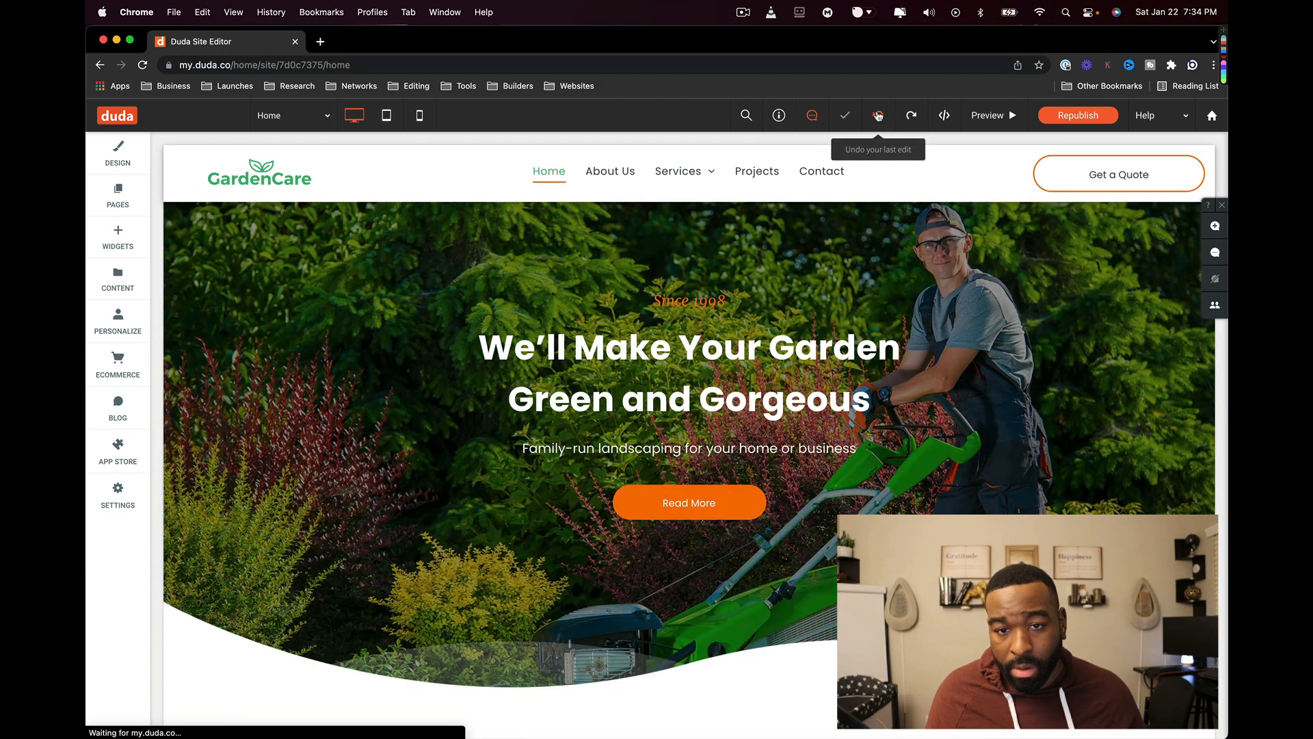
{"action": "scroll", "coordinate": [865, 321], "scroll_direction": "down", "scroll_amount": 10}
{"action": "scroll", "coordinate": [865, 321], "scroll_direction": "down", "scroll_amount": 10}
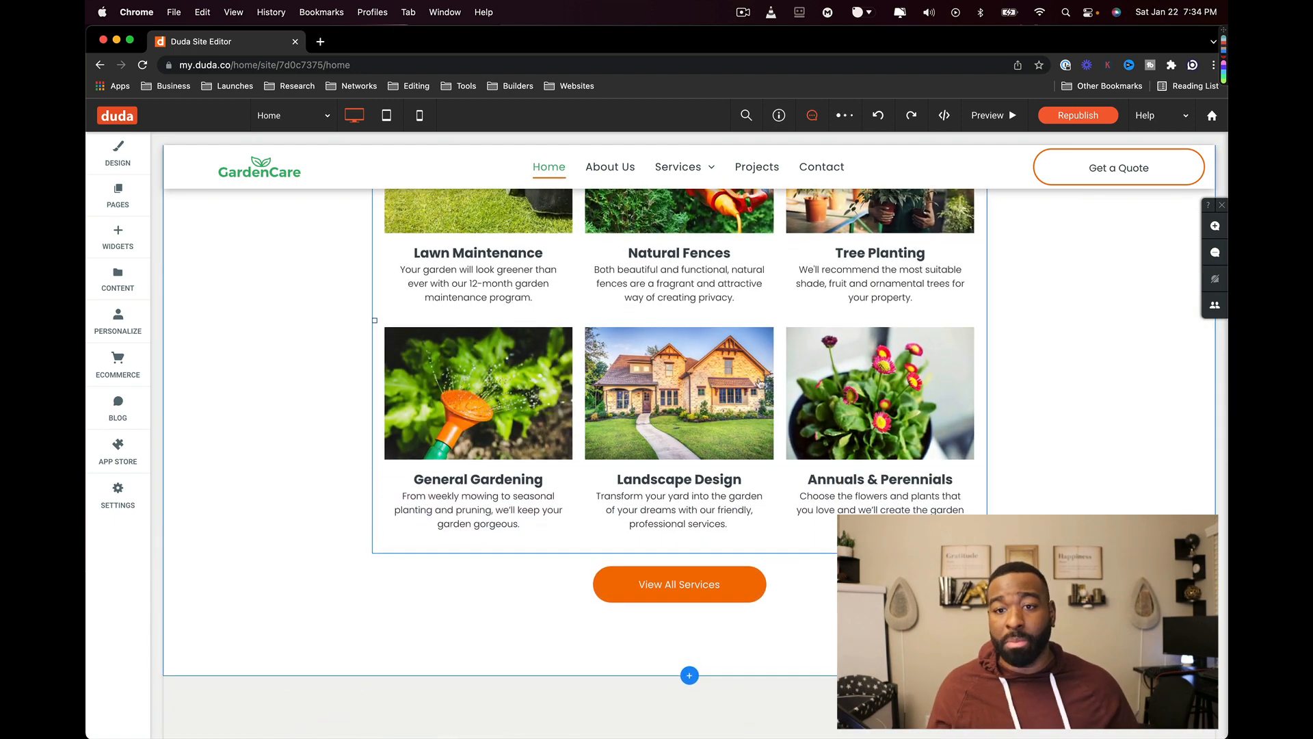
- Republish the site and dismiss the publish confirmation
{"action": "left_click", "coordinate": [1077, 115]}
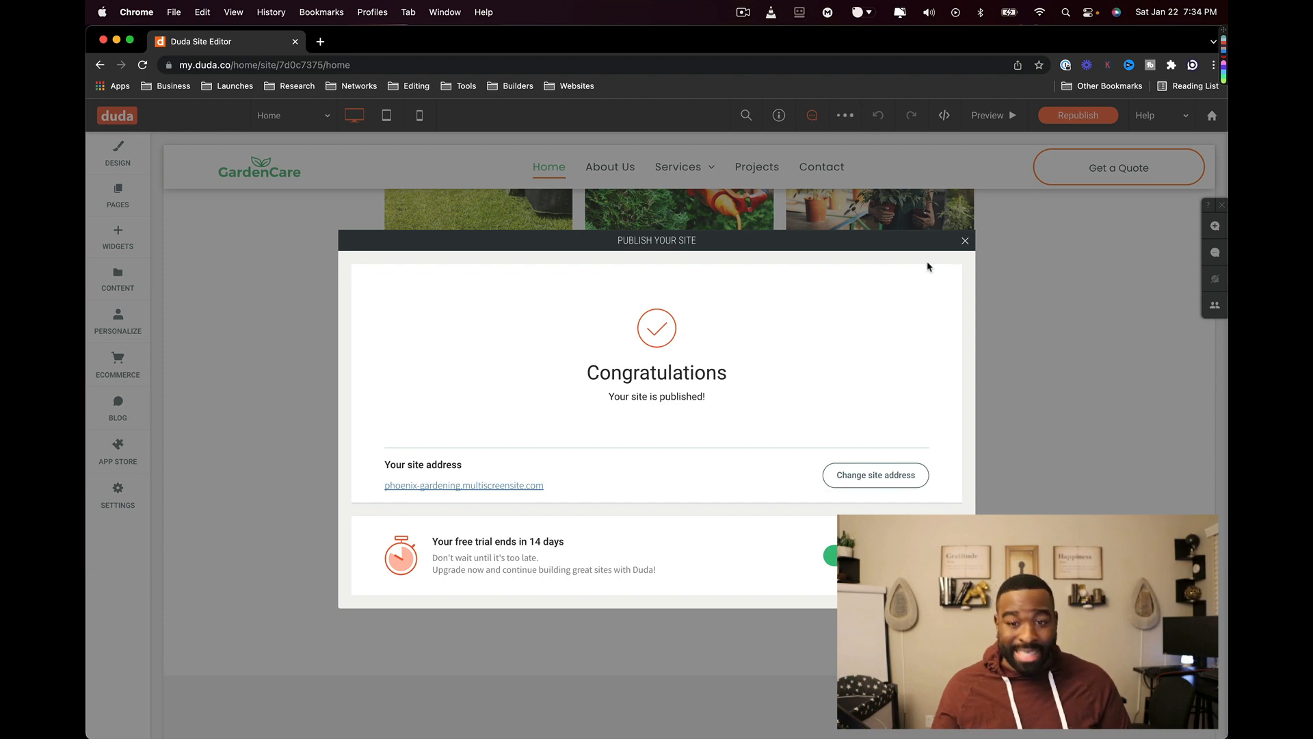
{"action": "left_click", "coordinate": [964, 241]}
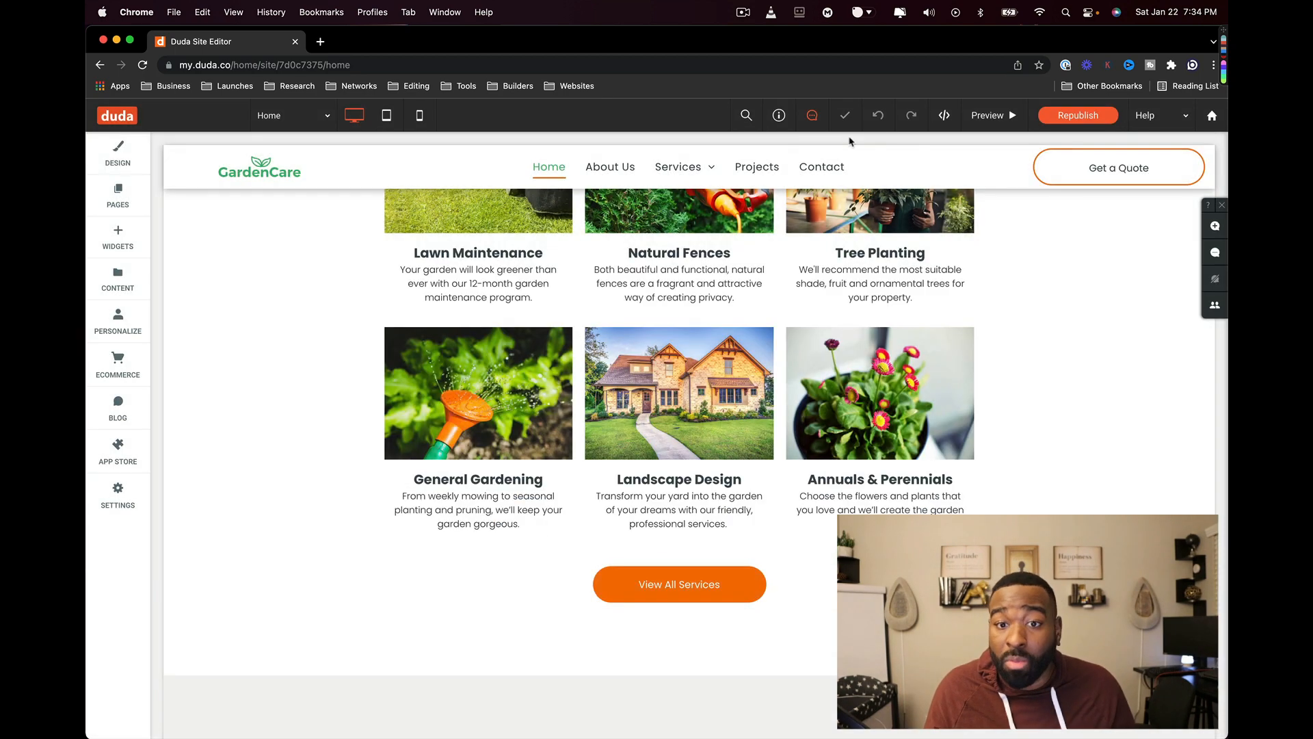
{"action": "scroll", "coordinate": [823, 440], "scroll_direction": "down", "scroll_amount": 7}
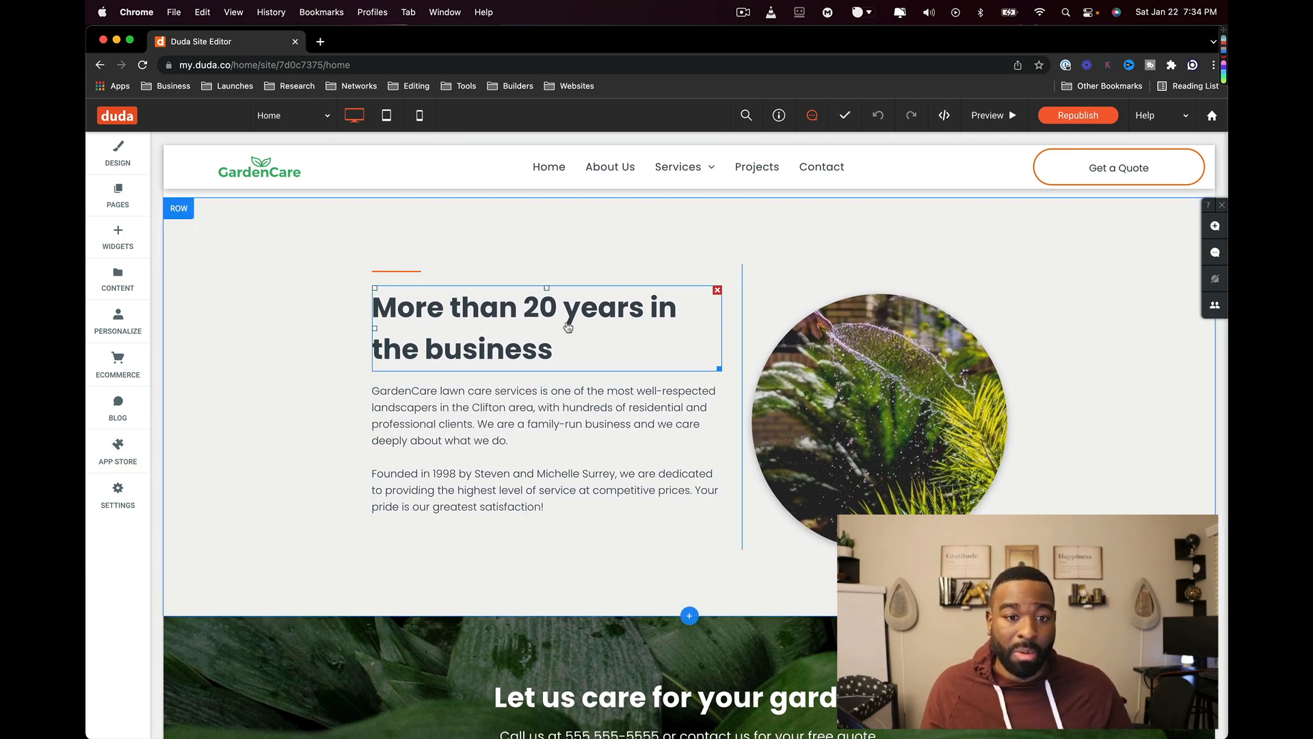
- Open the design settings of the 'More than 20 years' about row
{"action": "scroll", "coordinate": [575, 319], "scroll_direction": "down", "scroll_amount": 2}
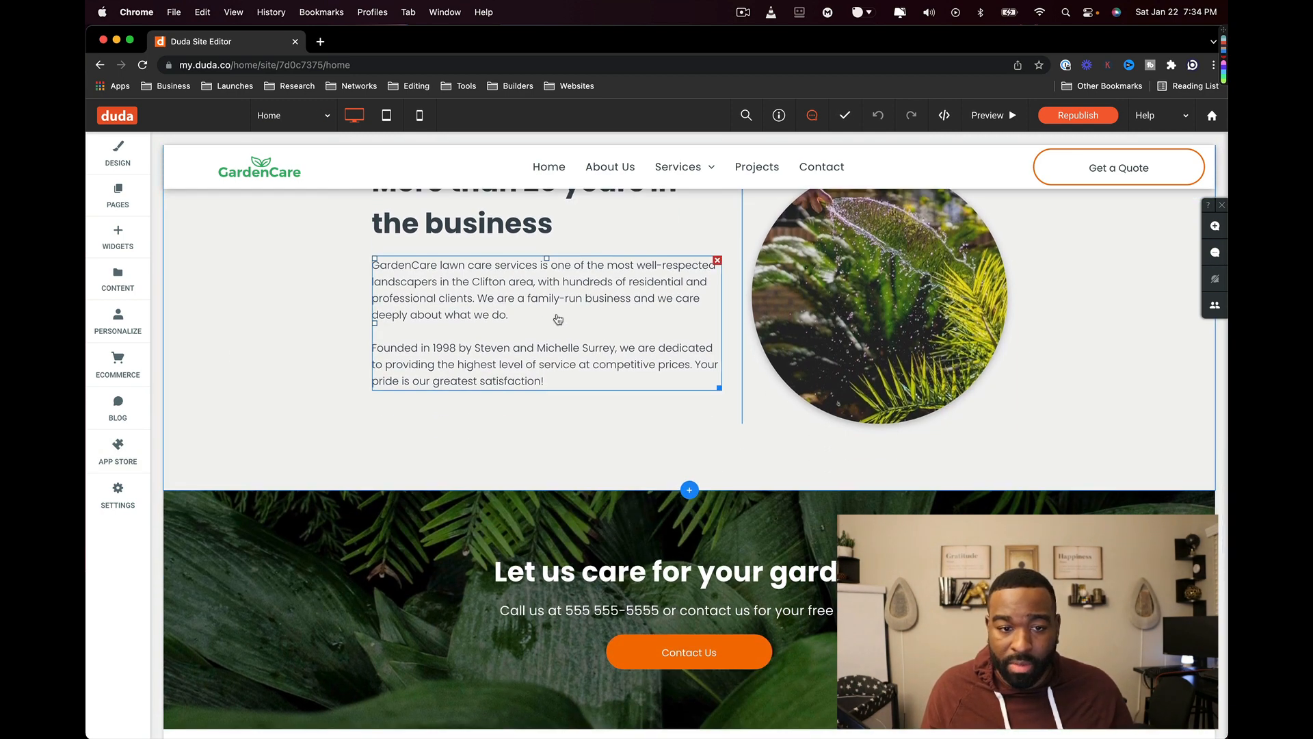
{"action": "scroll", "coordinate": [559, 319], "scroll_direction": "up", "scroll_amount": 3}
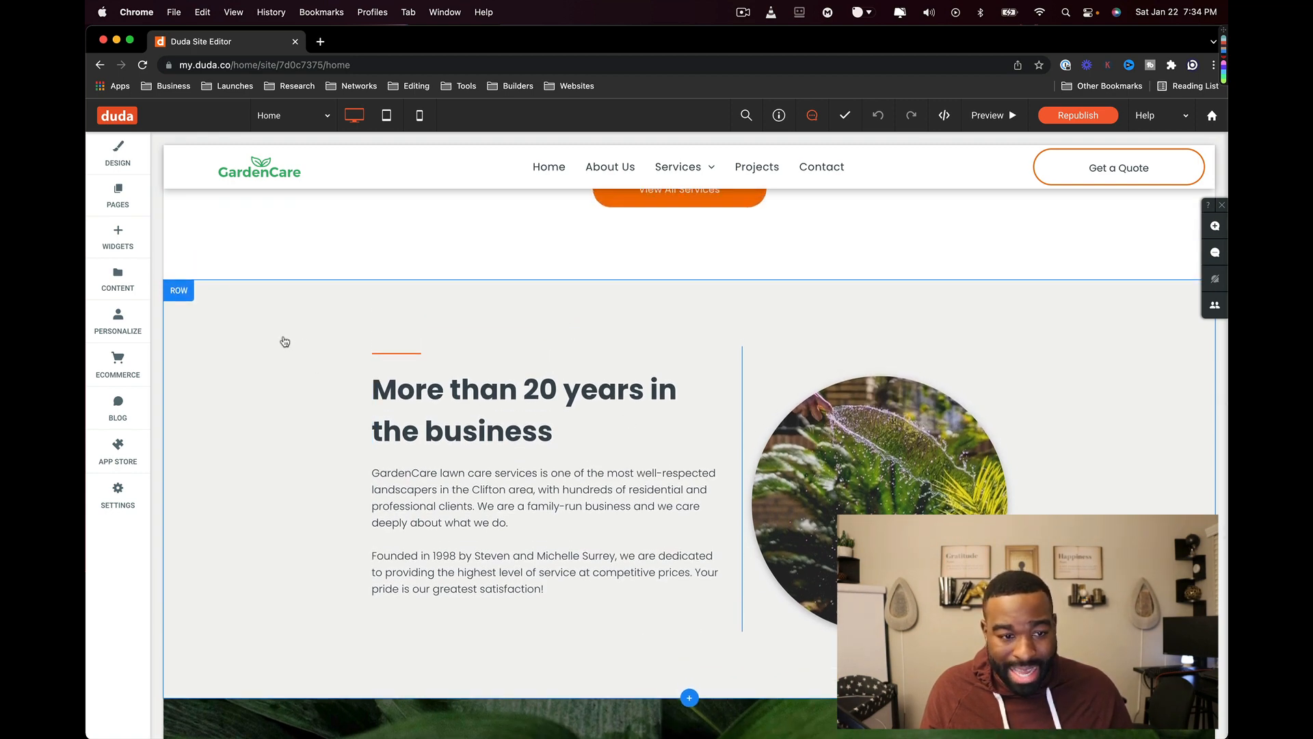
{"action": "double_click", "coordinate": [285, 342]}
{"action": "left_click", "coordinate": [243, 306]}
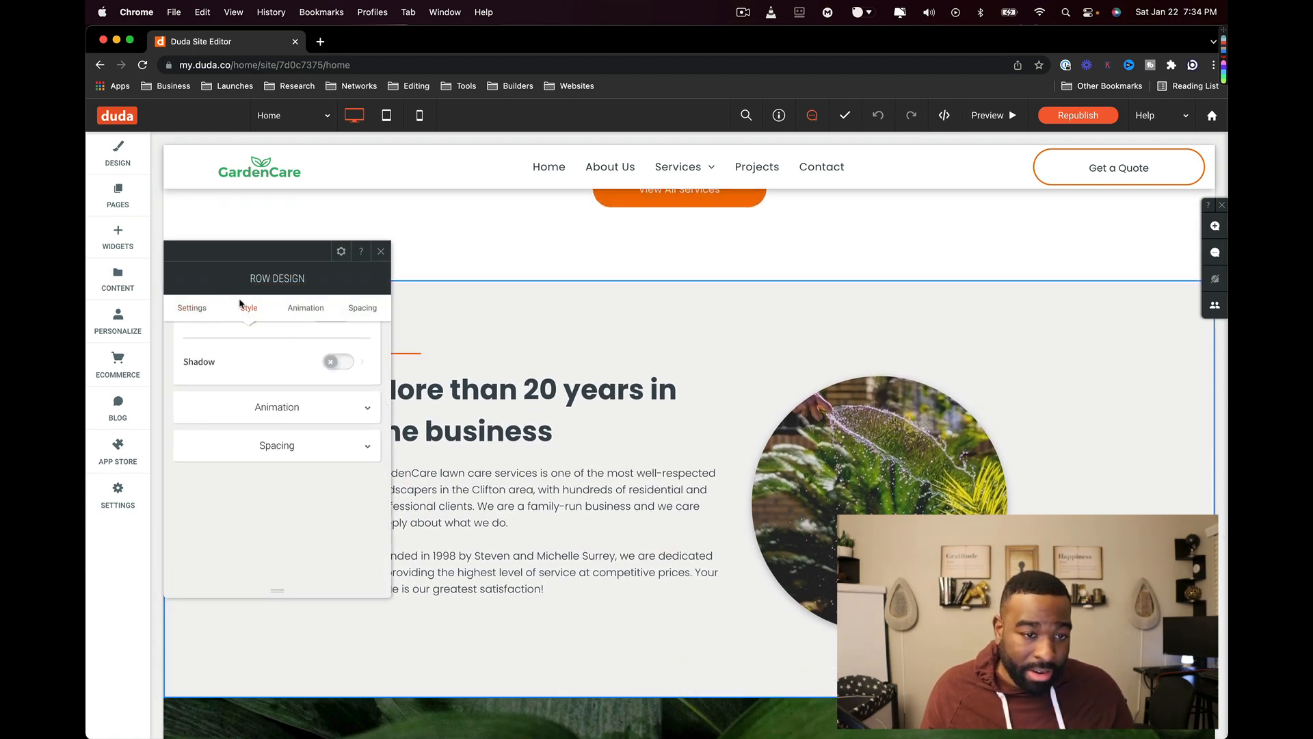
{"action": "scroll", "coordinate": [322, 418], "scroll_direction": "up", "scroll_amount": 3}
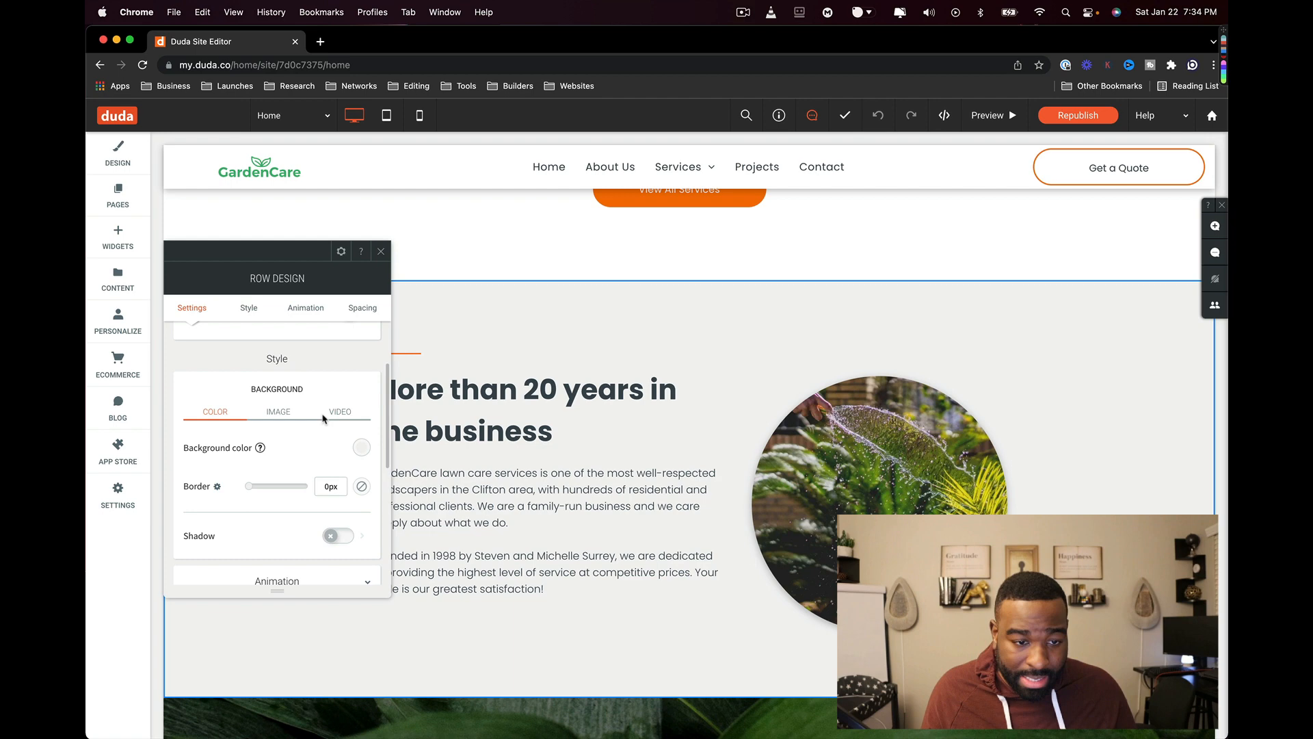
{"action": "left_click", "coordinate": [361, 447]}
{"action": "mouse_move", "coordinate": [527, 537]}
{"action": "left_mouse_down"}
{"action": "mouse_move", "coordinate": [555, 547]}
{"action": "mouse_move", "coordinate": [551, 535]}
{"action": "left_mouse_up"}
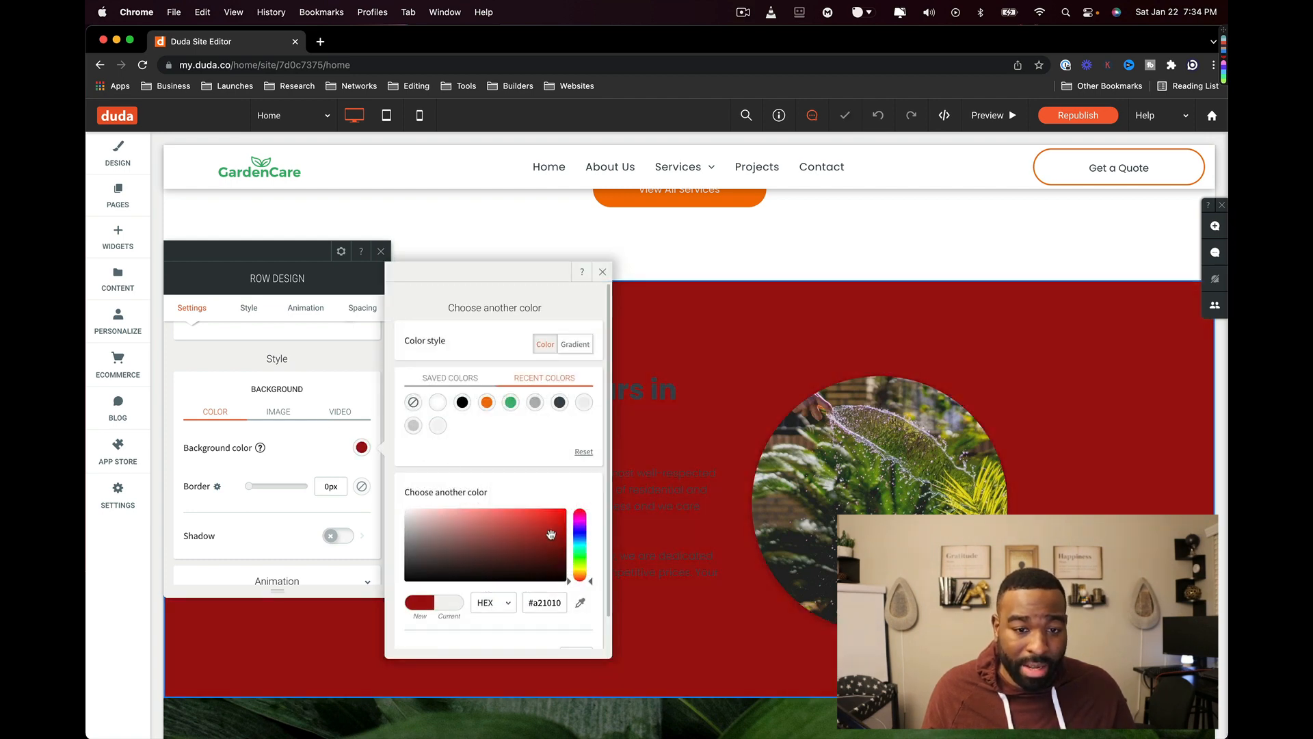
{"action": "left_click", "coordinate": [674, 233]}
{"action": "left_click", "coordinate": [878, 115]}
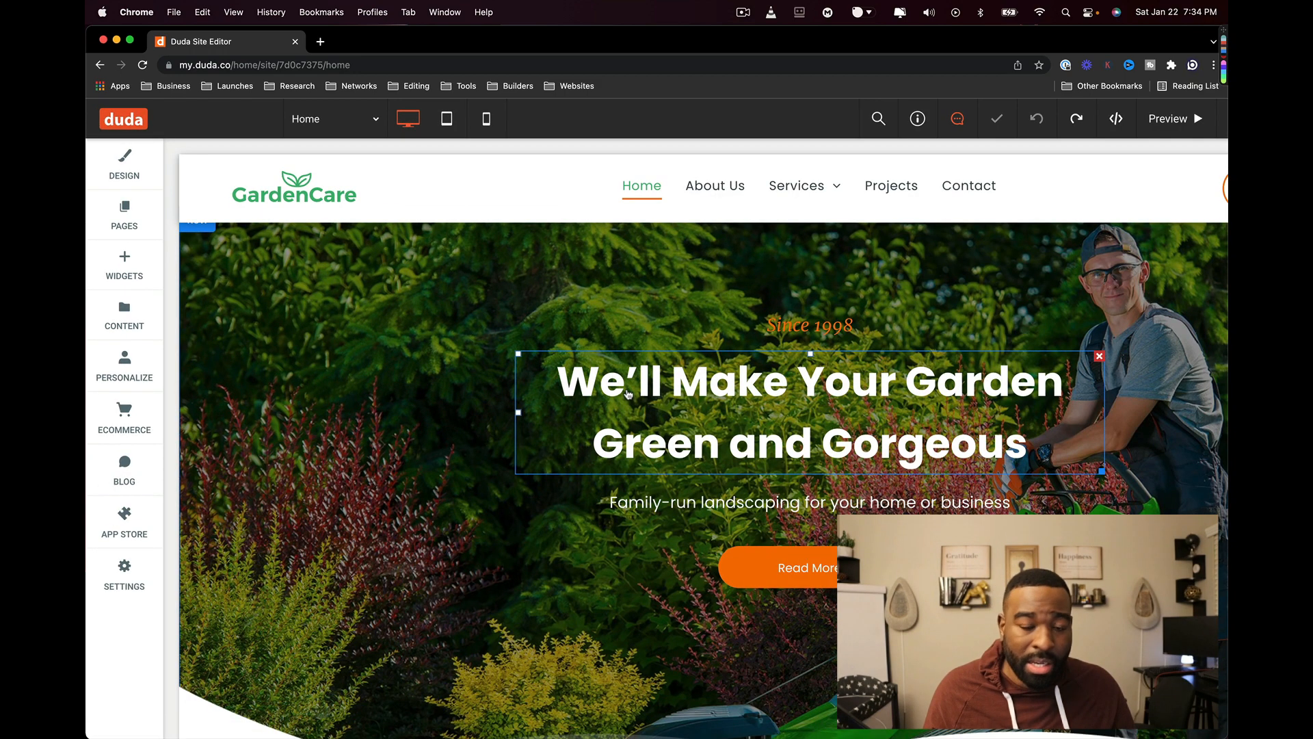
{"action": "scroll", "coordinate": [625, 438], "scroll_direction": "down", "scroll_amount": 10}
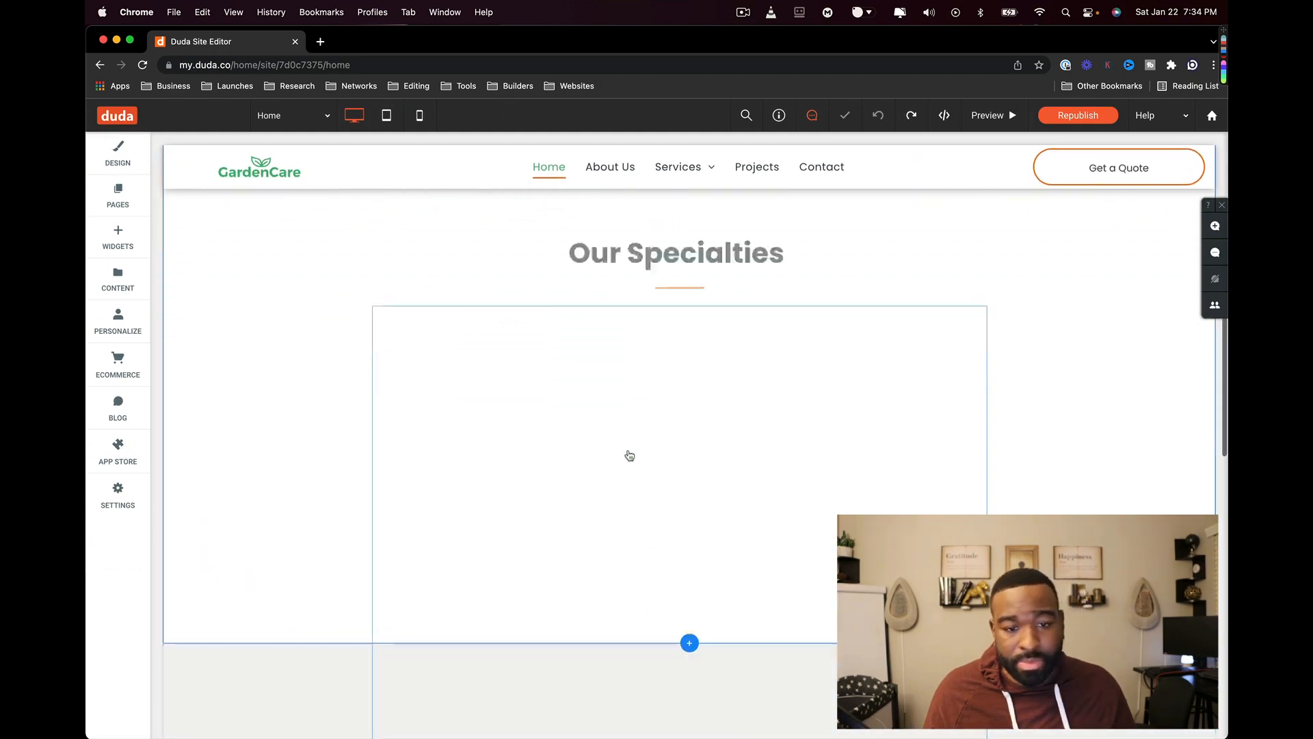
{"action": "scroll", "coordinate": [626, 454], "scroll_direction": "down", "scroll_amount": 10}
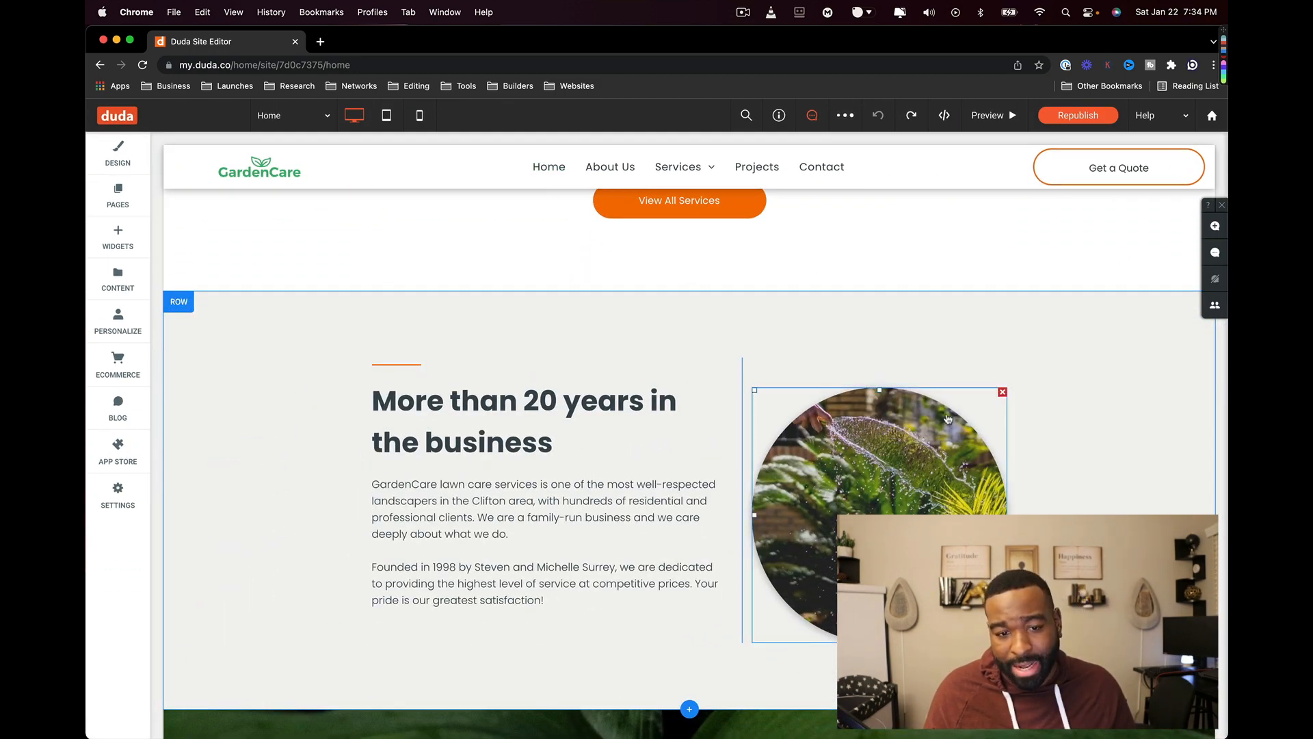
{"action": "scroll", "coordinate": [958, 383], "scroll_direction": "down", "scroll_amount": 3}
{"action": "left_click", "coordinate": [955, 319]}
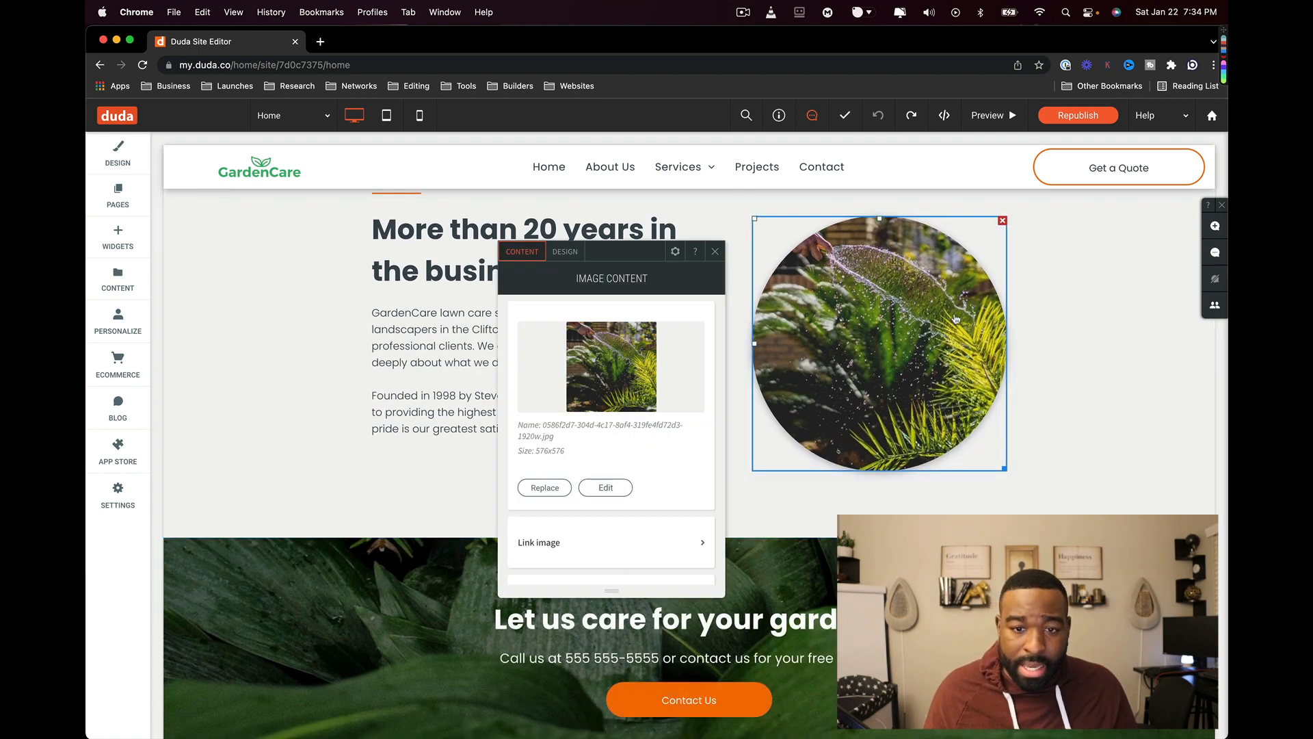
{"action": "left_click", "coordinate": [638, 362]}
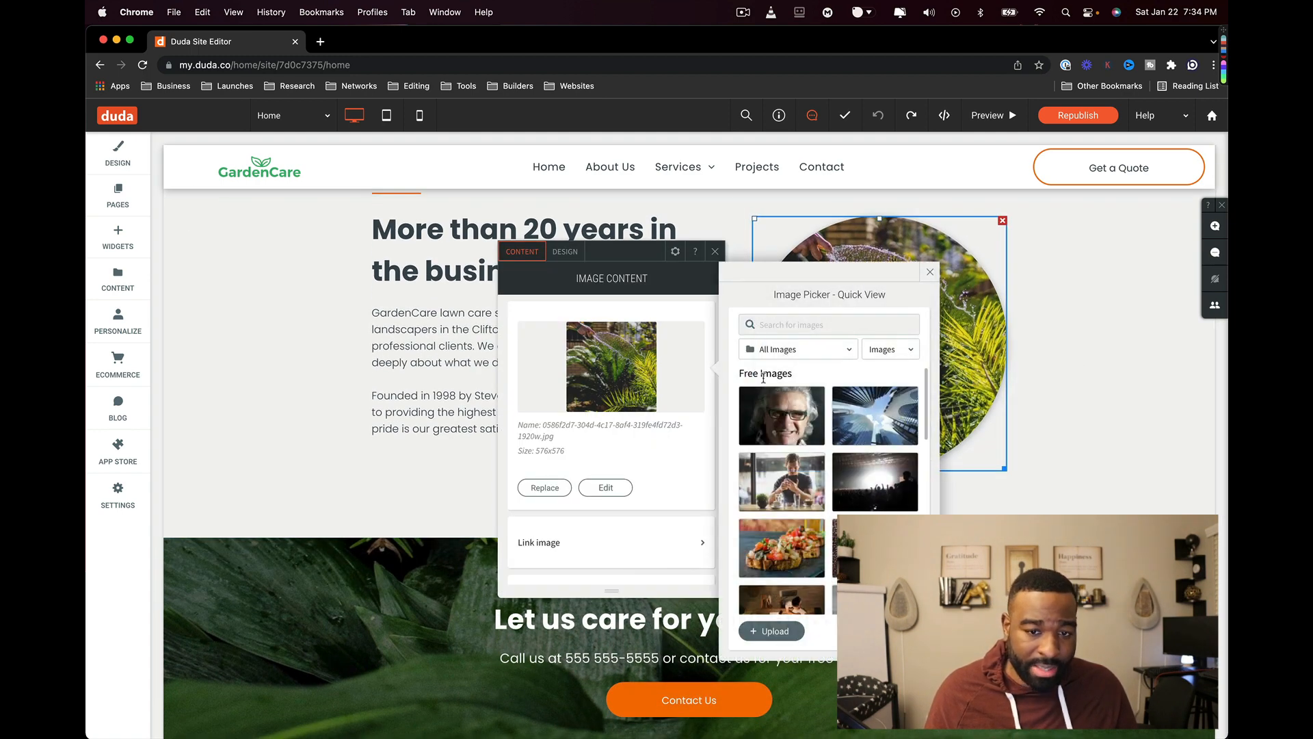
{"action": "left_click", "coordinate": [1152, 408]}
{"action": "scroll", "coordinate": [1152, 407], "scroll_direction": "down", "scroll_amount": 3}
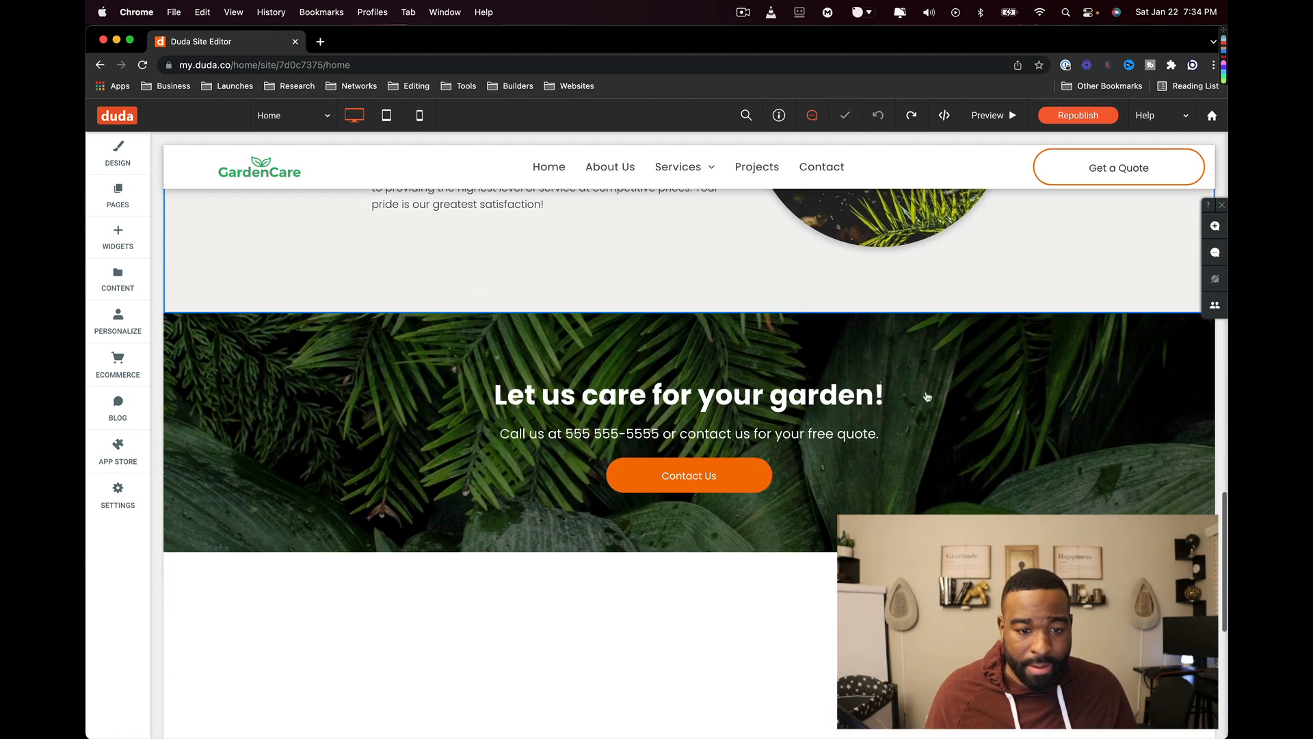
- Inspect the middle testimonial's photo and text, and the testimonials row's style settings
{"action": "scroll", "coordinate": [611, 438], "scroll_direction": "down", "scroll_amount": 4}
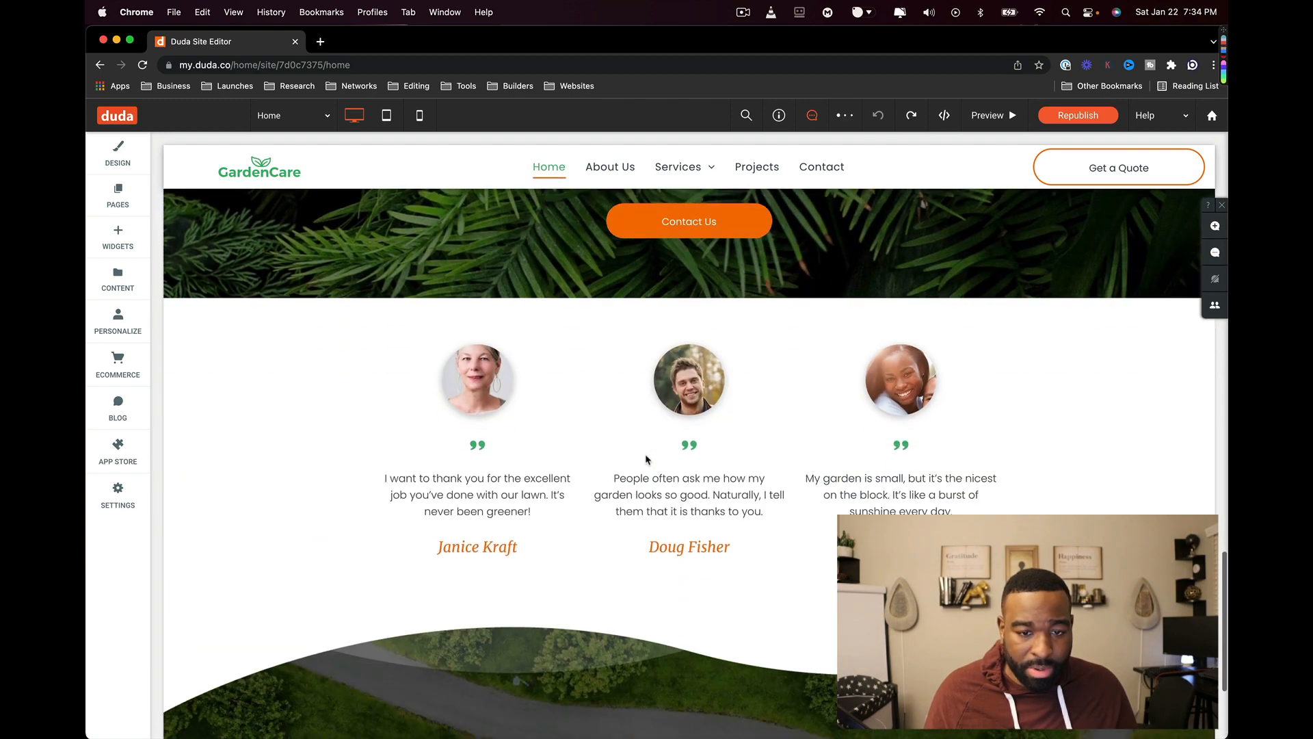
{"action": "left_click", "coordinate": [711, 406]}
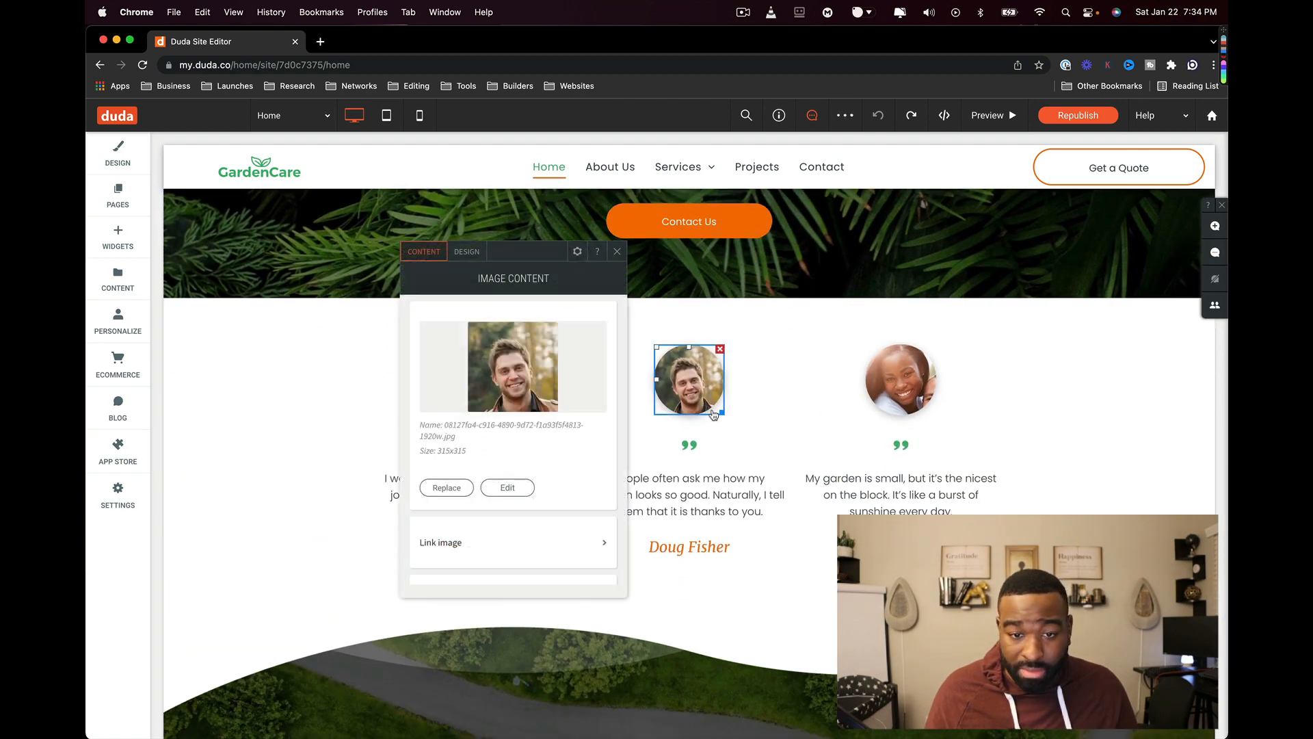
{"action": "left_click", "coordinate": [751, 495]}
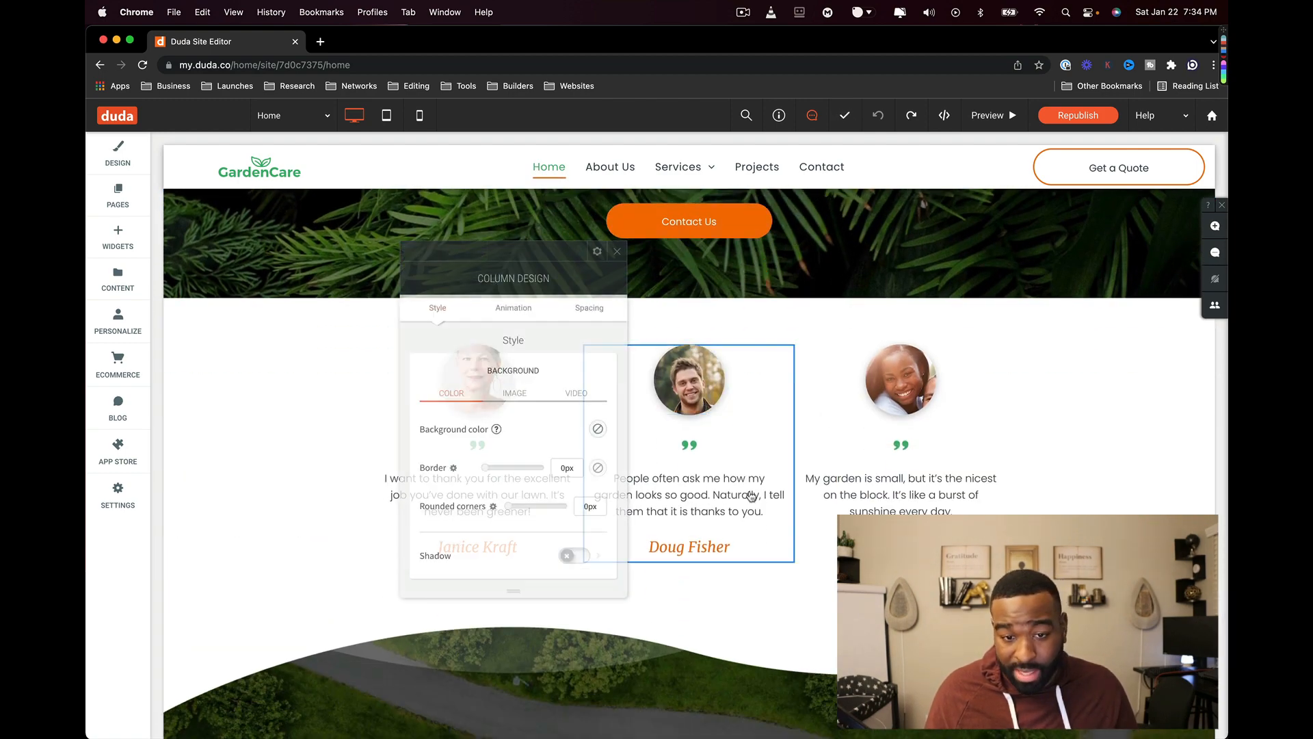
{"action": "triple_click", "coordinate": [754, 434]}
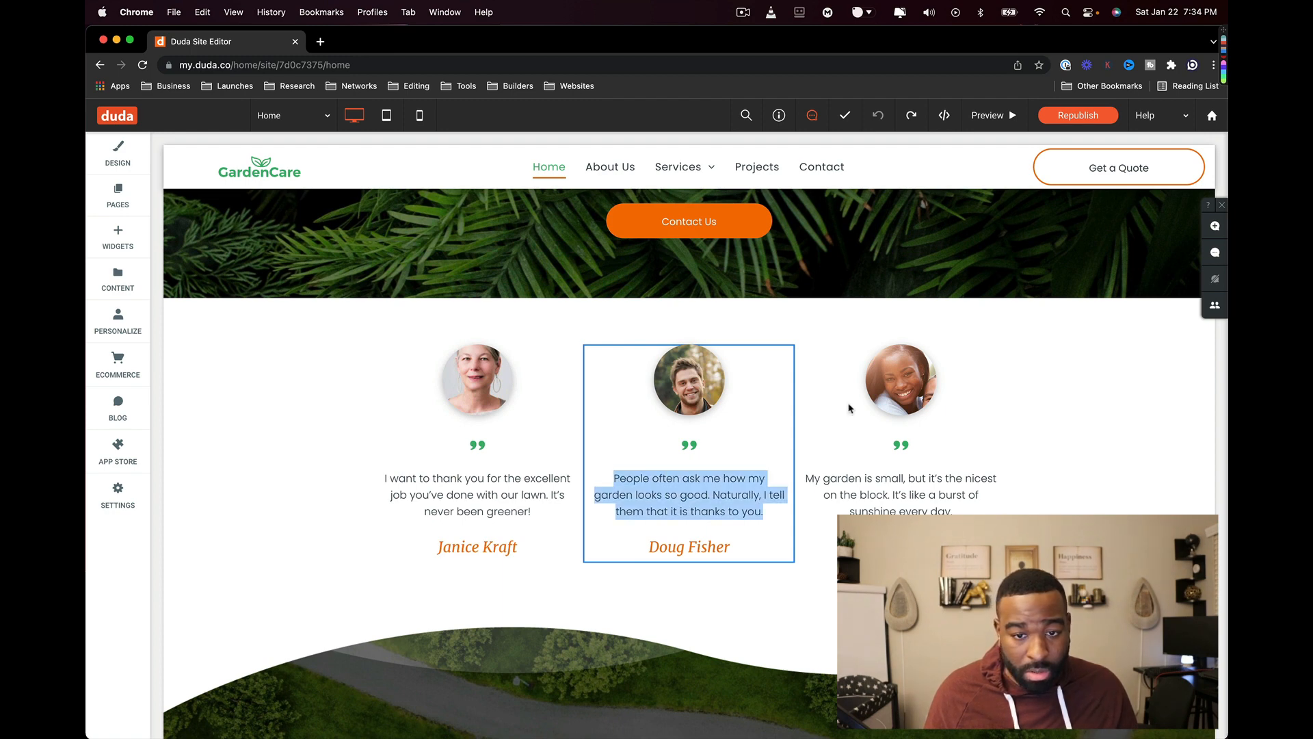
{"action": "left_click", "coordinate": [1075, 423]}
{"action": "triple_click", "coordinate": [1050, 430]}
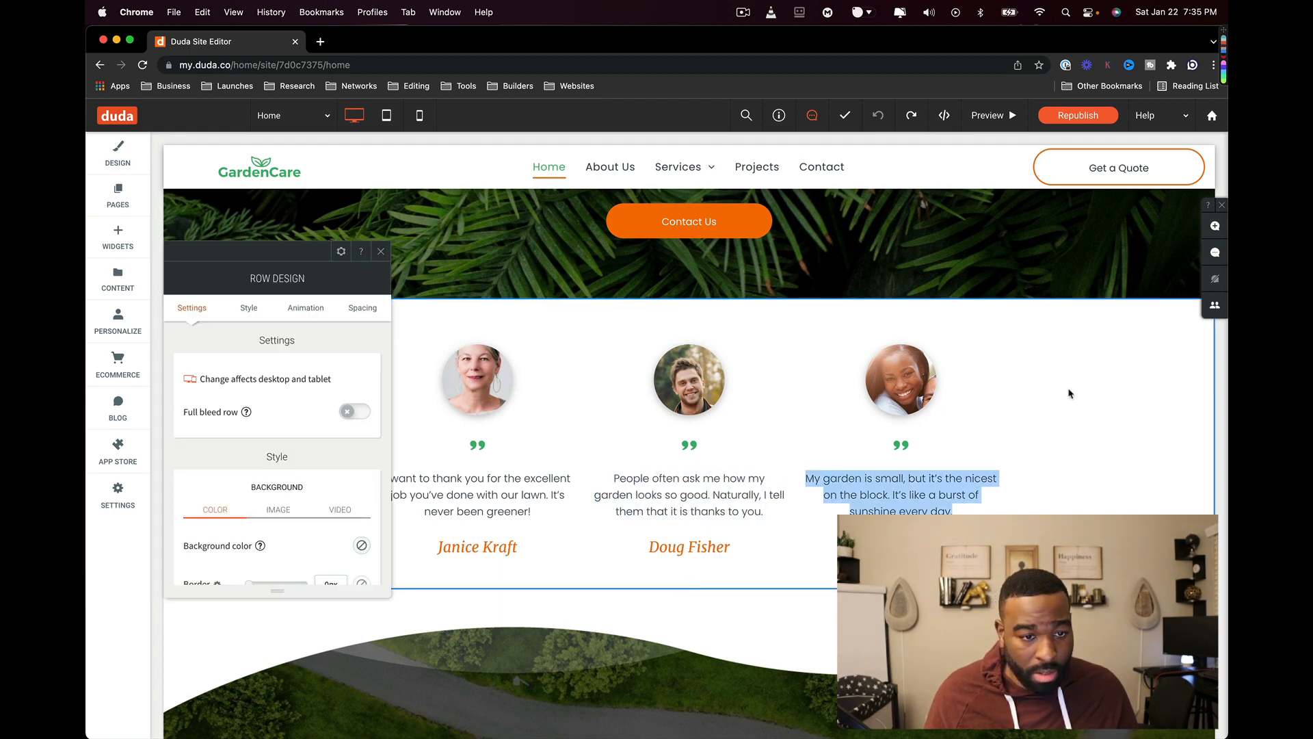
{"action": "scroll", "coordinate": [328, 410], "scroll_direction": "down", "scroll_amount": 5}
{"action": "scroll", "coordinate": [274, 376], "scroll_direction": "up", "scroll_amount": 5}
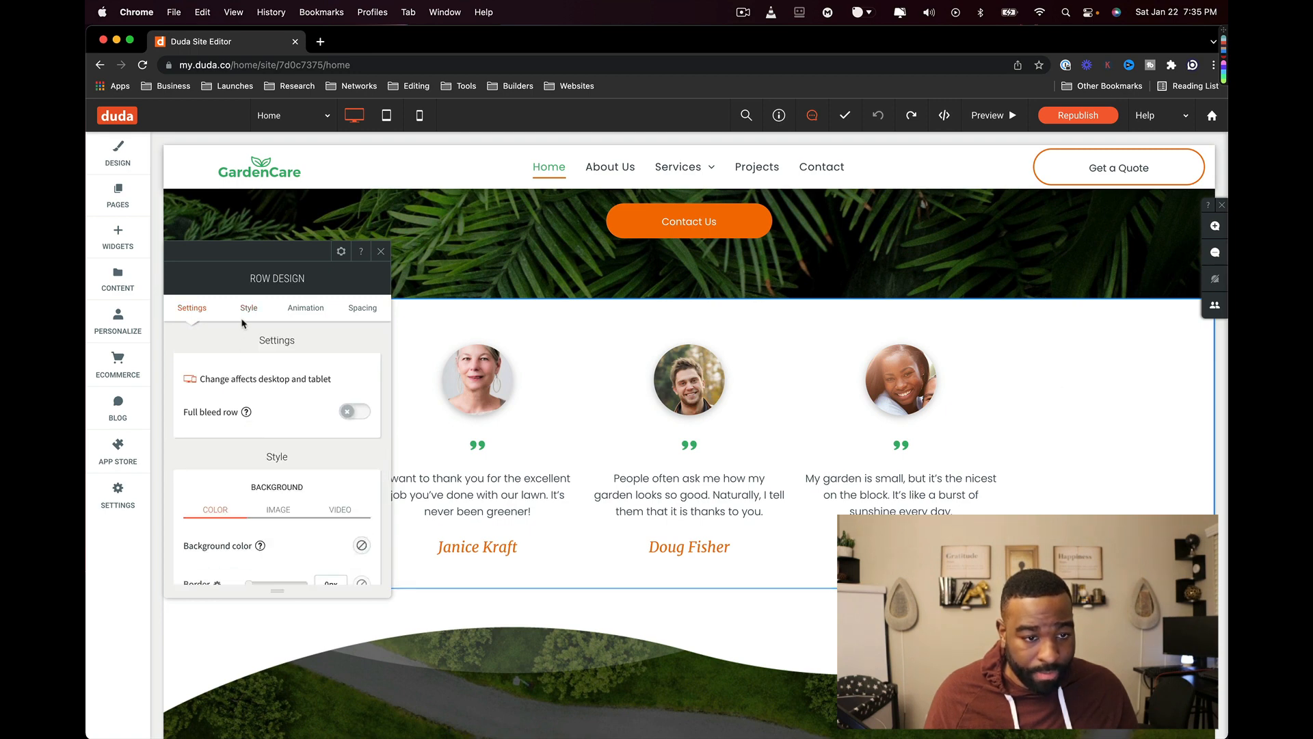
{"action": "left_click", "coordinate": [261, 314]}
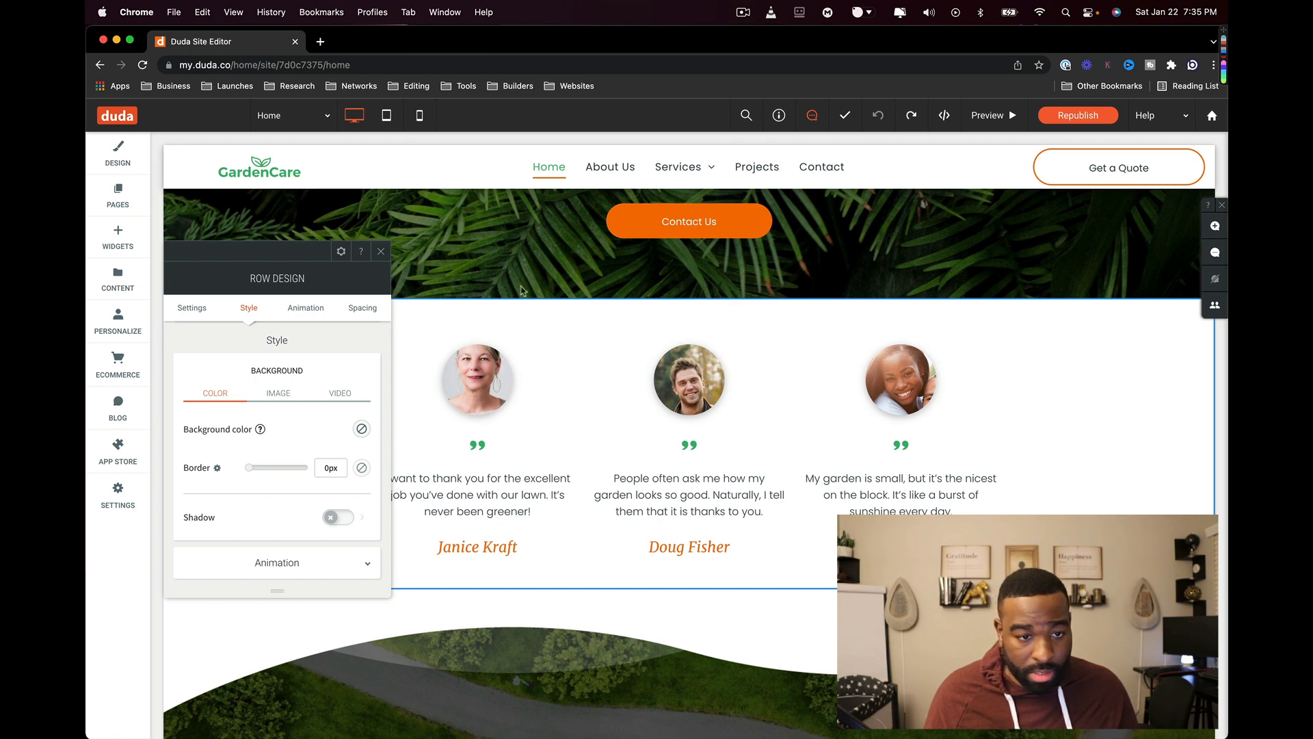
- Delete one customer's testimonial: portrait, quote mark, text, name, then the empty column
{"action": "left_click", "coordinate": [477, 376]}
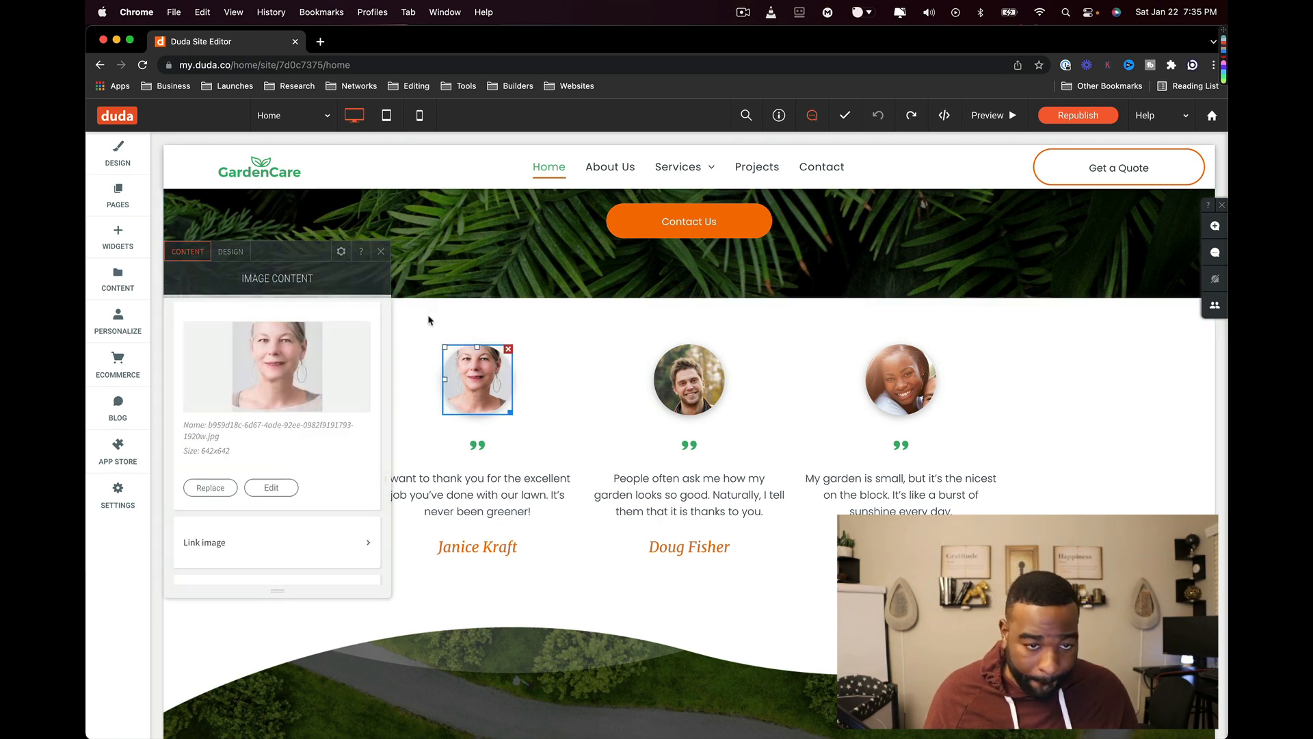
{"action": "left_click", "coordinate": [381, 252]}
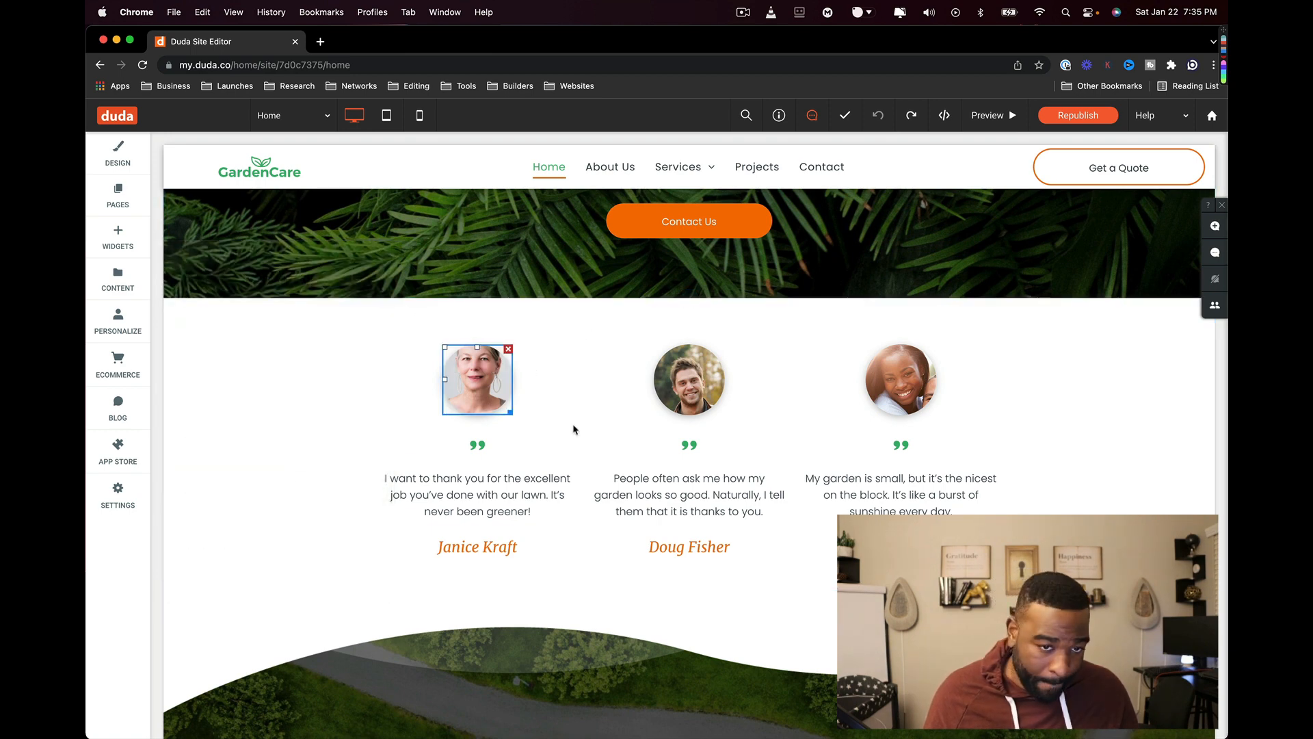
{"action": "left_click", "coordinate": [509, 350]}
{"action": "left_click", "coordinate": [480, 373]}
{"action": "left_click", "coordinate": [484, 362]}
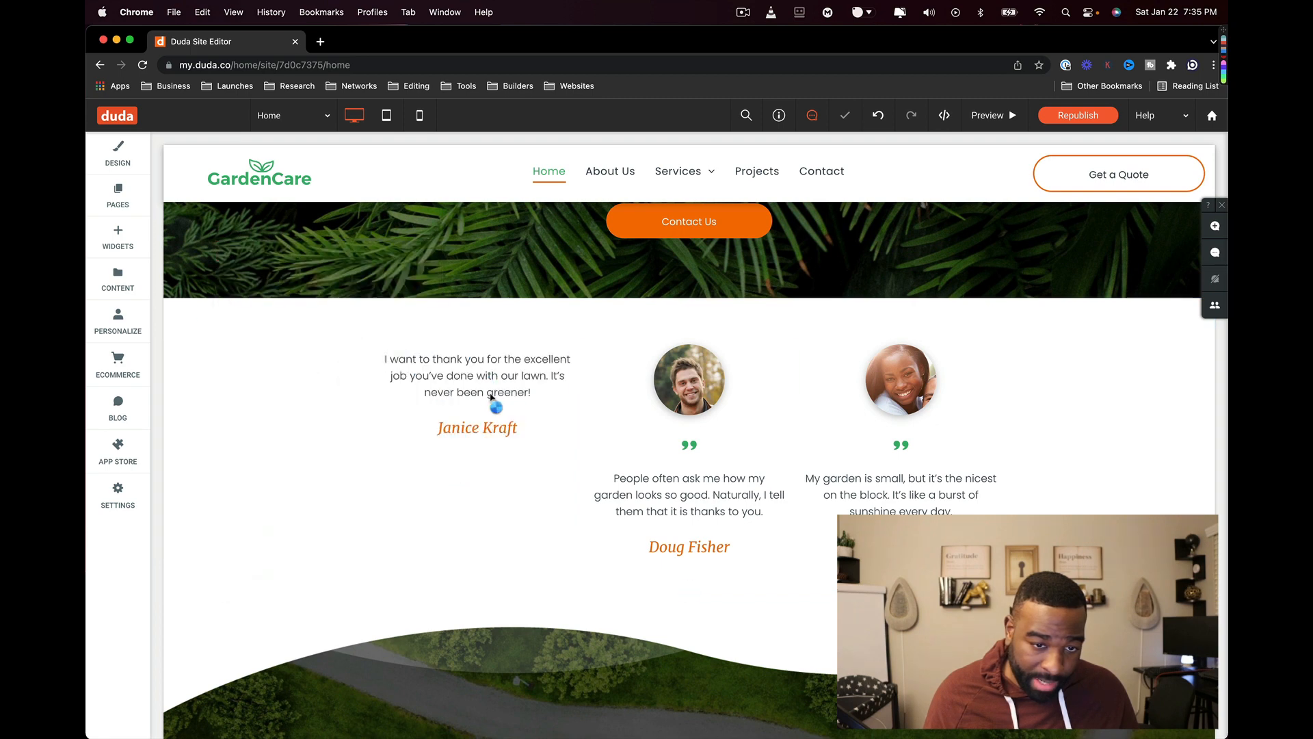
{"action": "left_click", "coordinate": [539, 359]}
{"action": "left_click", "coordinate": [546, 429]}
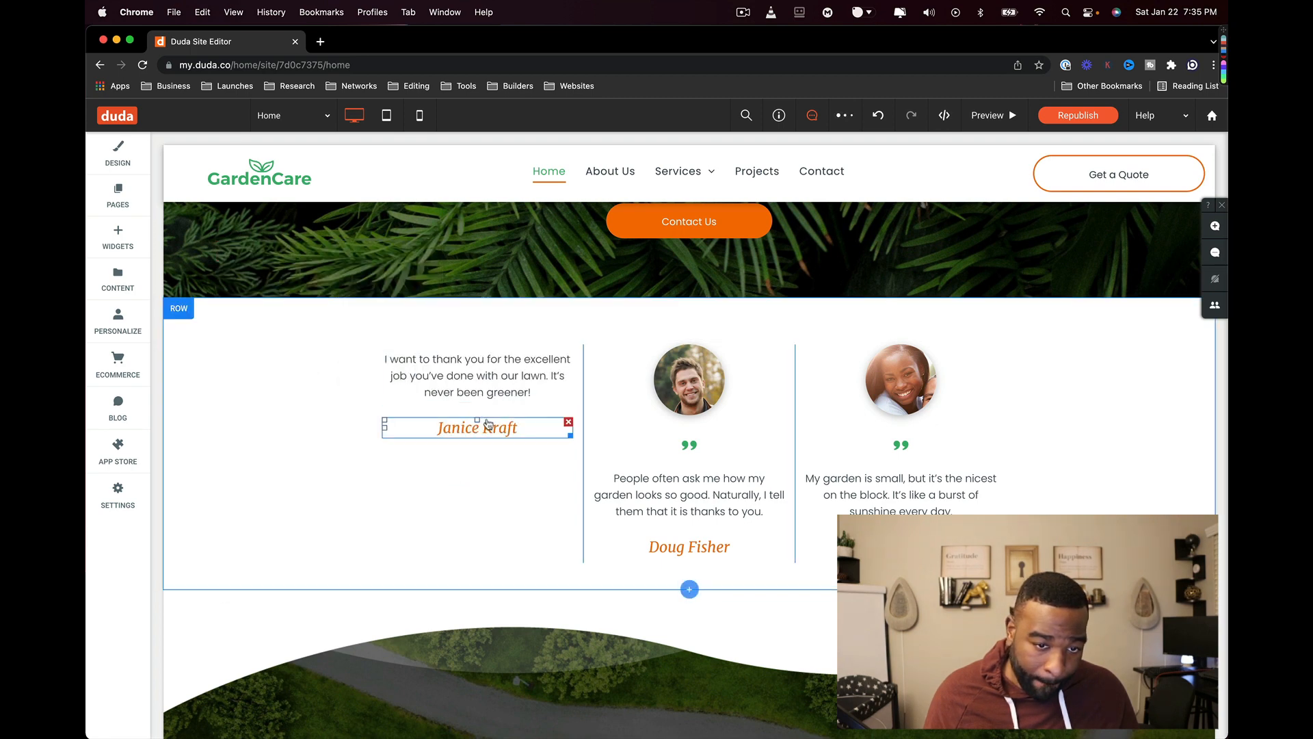
{"action": "left_click", "coordinate": [569, 424]}
{"action": "left_click", "coordinate": [568, 354]}
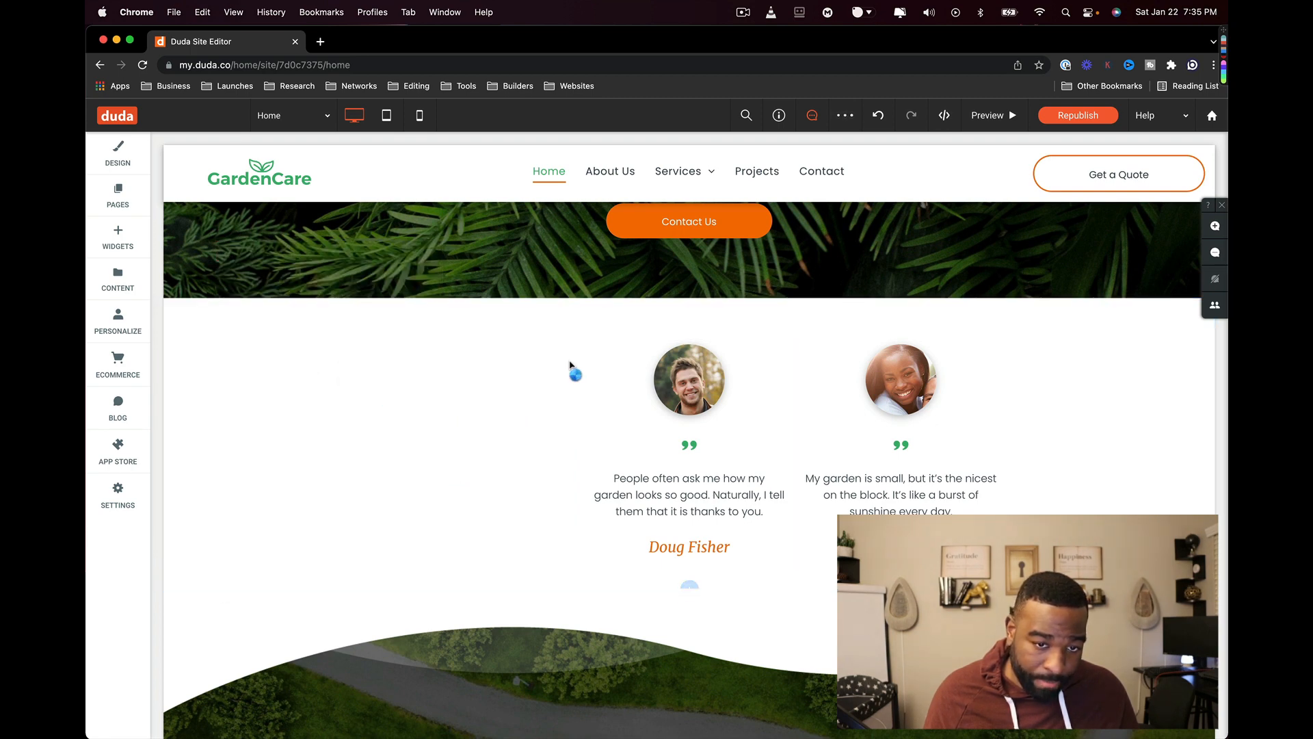
{"action": "left_click", "coordinate": [578, 351]}
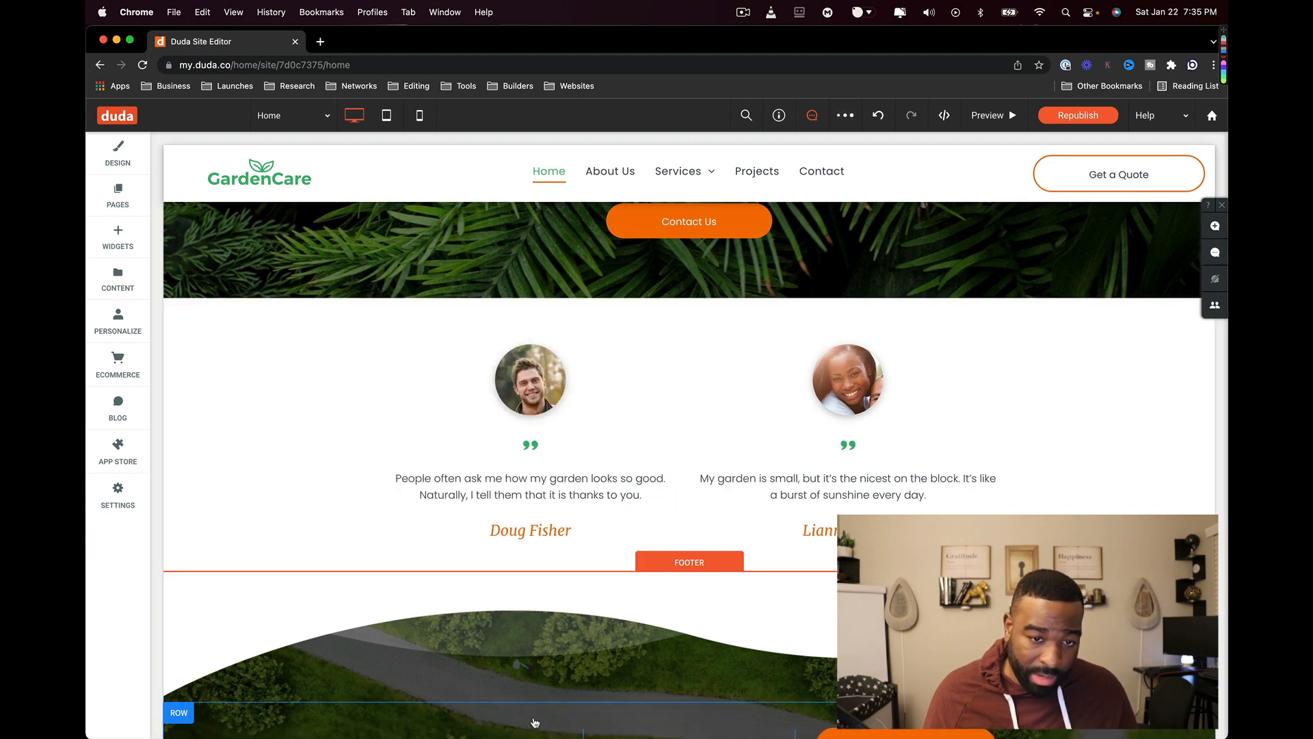
- Undo the four deletions to restore the testimonial column, then republish the site
{"action": "left_click", "coordinate": [881, 115]}
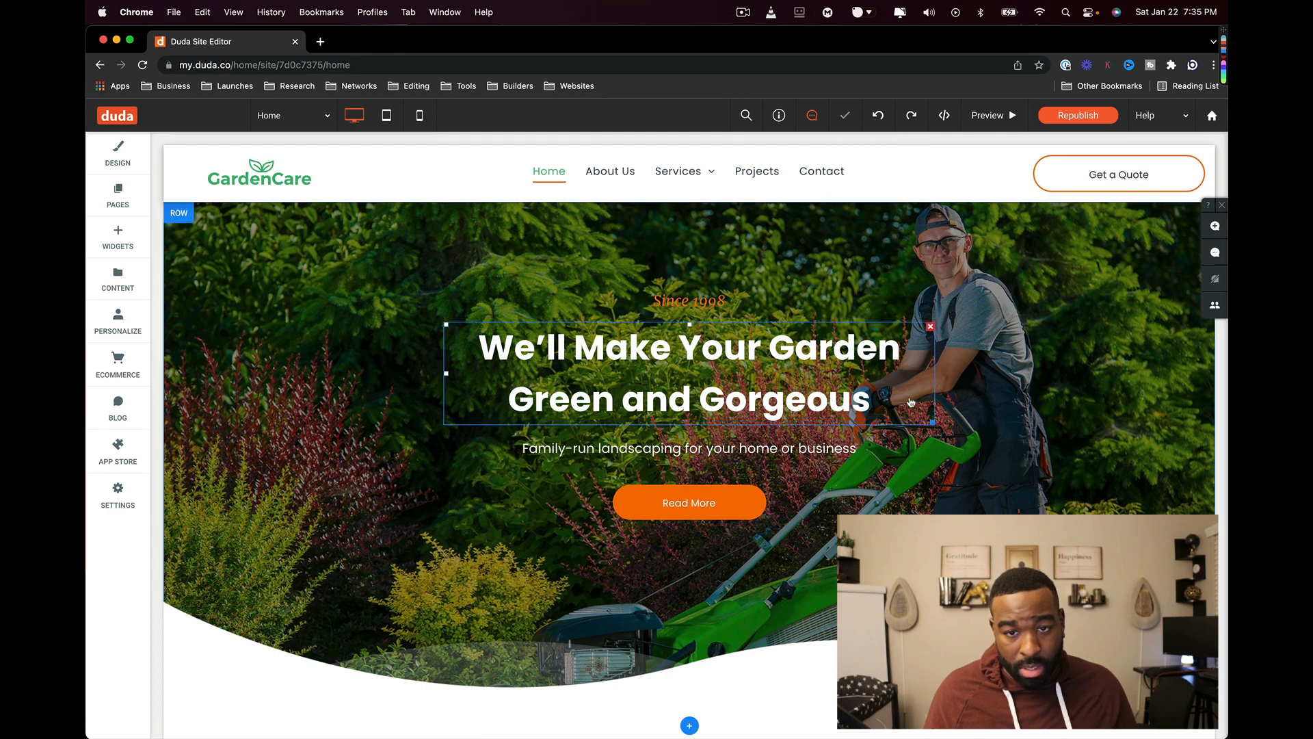
{"action": "scroll", "coordinate": [908, 400], "scroll_direction": "down", "scroll_amount": 20}
{"action": "scroll", "coordinate": [904, 400], "scroll_direction": "up", "scroll_amount": 8}
{"action": "scroll", "coordinate": [904, 400], "scroll_direction": "down", "scroll_amount": 5}
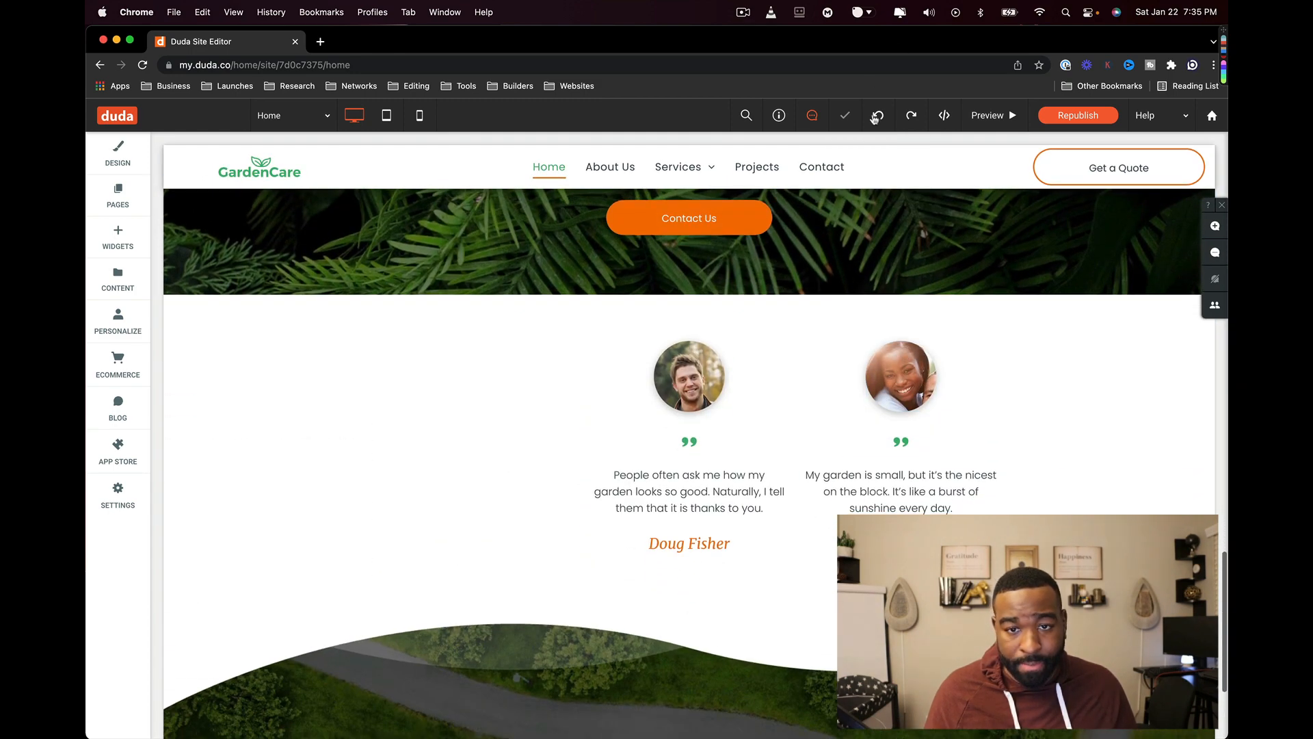
{"action": "left_click", "coordinate": [878, 116]}
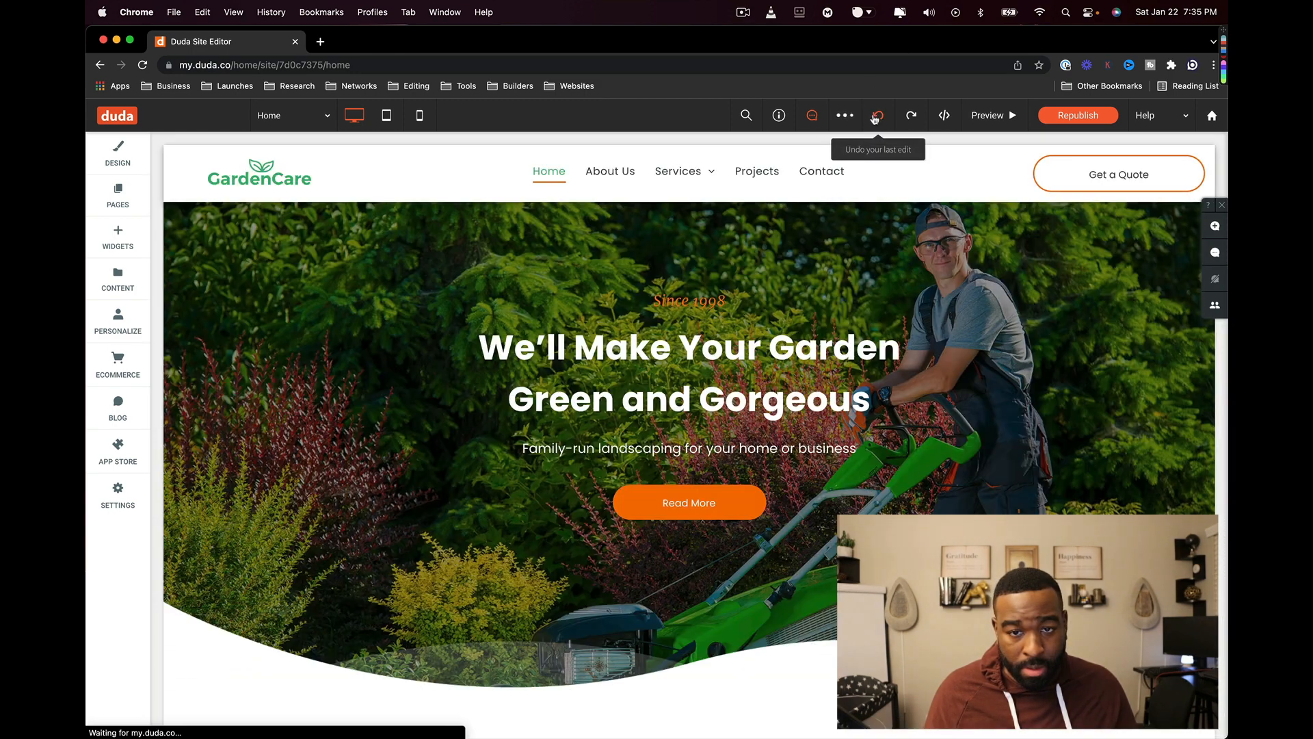
{"action": "scroll", "coordinate": [873, 237], "scroll_direction": "down", "scroll_amount": 10}
{"action": "scroll", "coordinate": [870, 232], "scroll_direction": "down", "scroll_amount": 10}
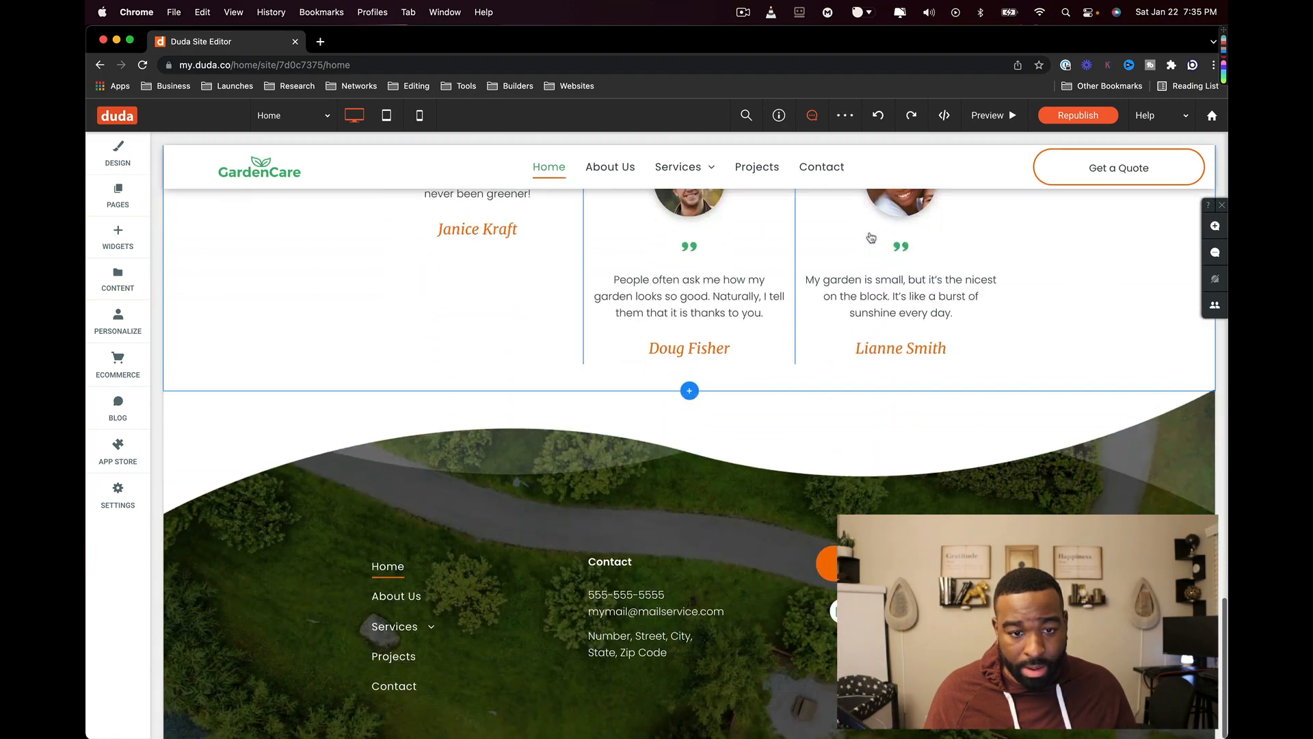
{"action": "scroll", "coordinate": [868, 234], "scroll_direction": "up", "scroll_amount": 7}
{"action": "left_click", "coordinate": [878, 115]}
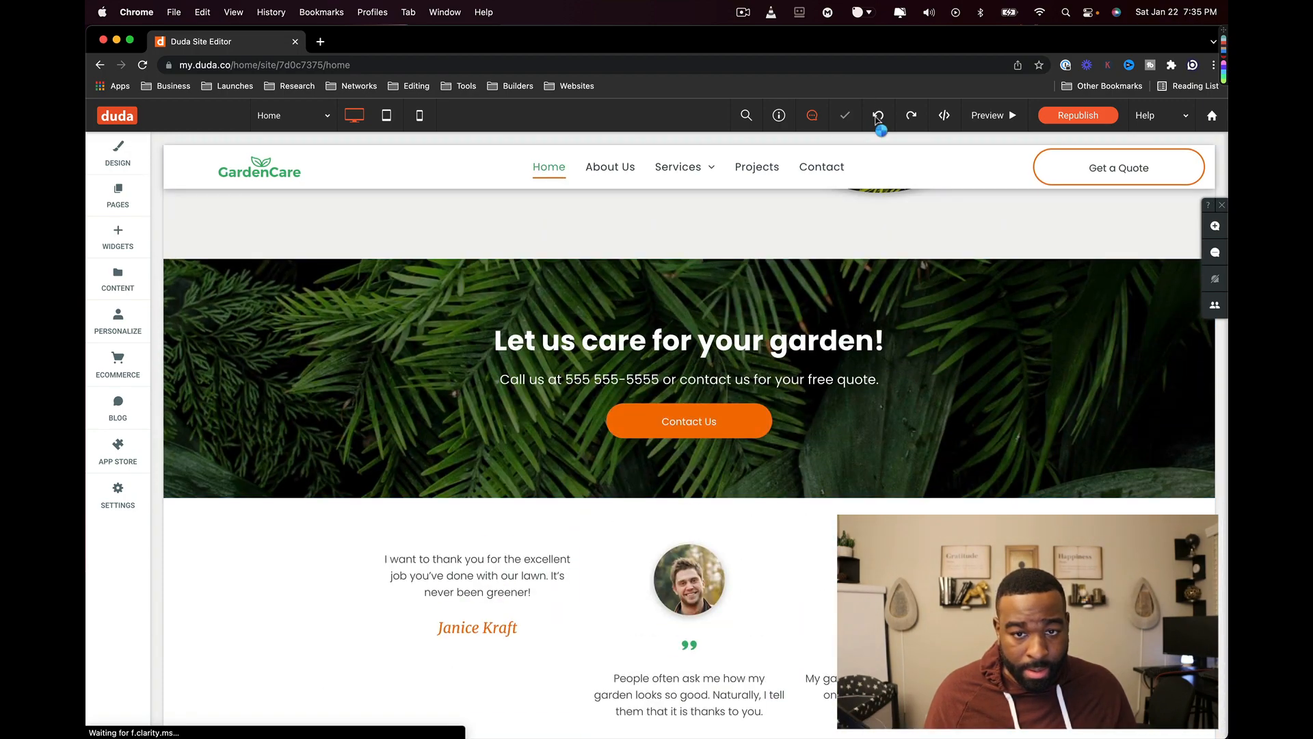
{"action": "scroll", "coordinate": [816, 263], "scroll_direction": "down", "scroll_amount": 15}
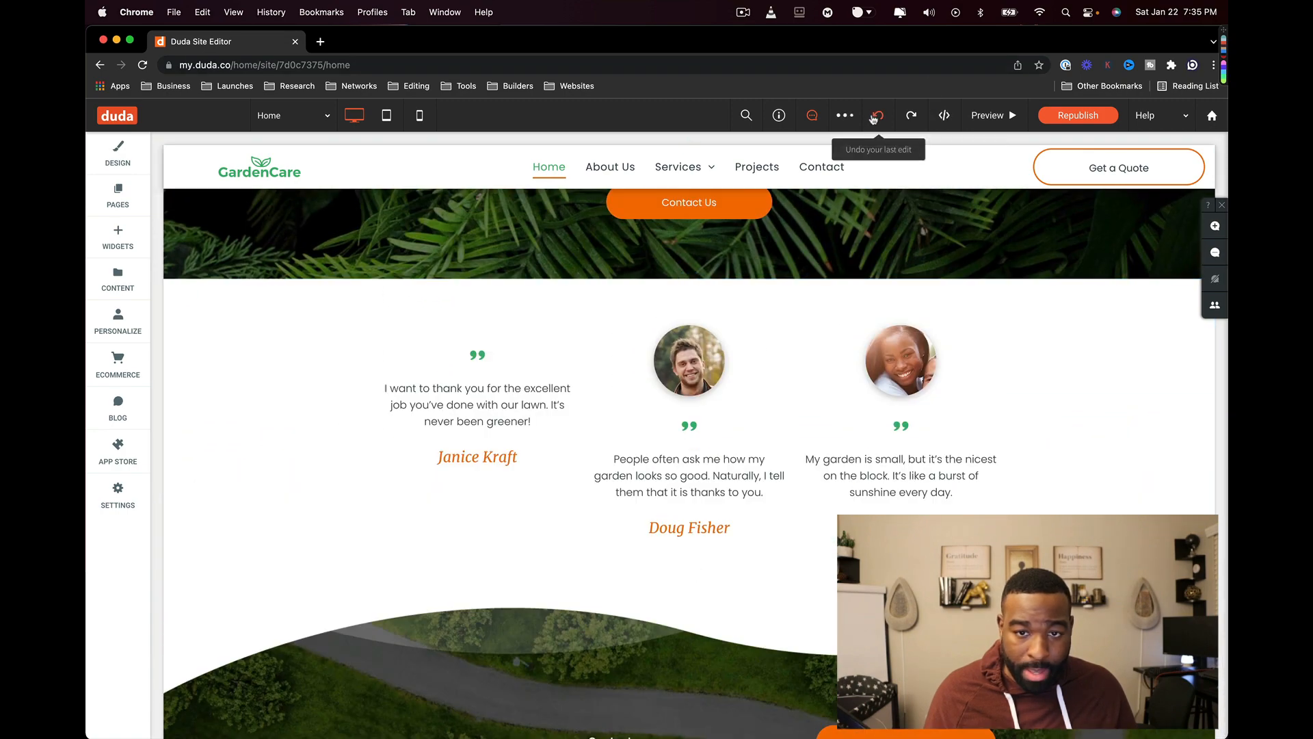
{"action": "left_click", "coordinate": [874, 117]}
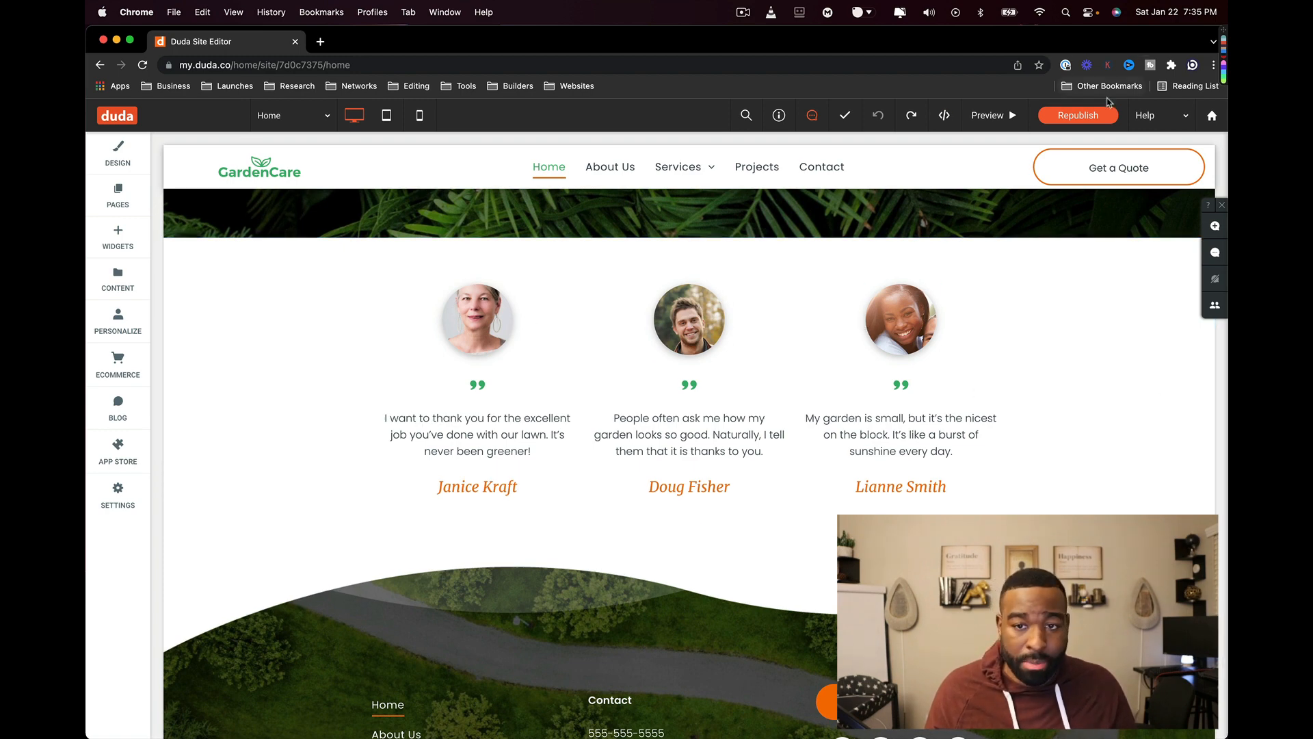
{"action": "left_click", "coordinate": [1092, 115]}
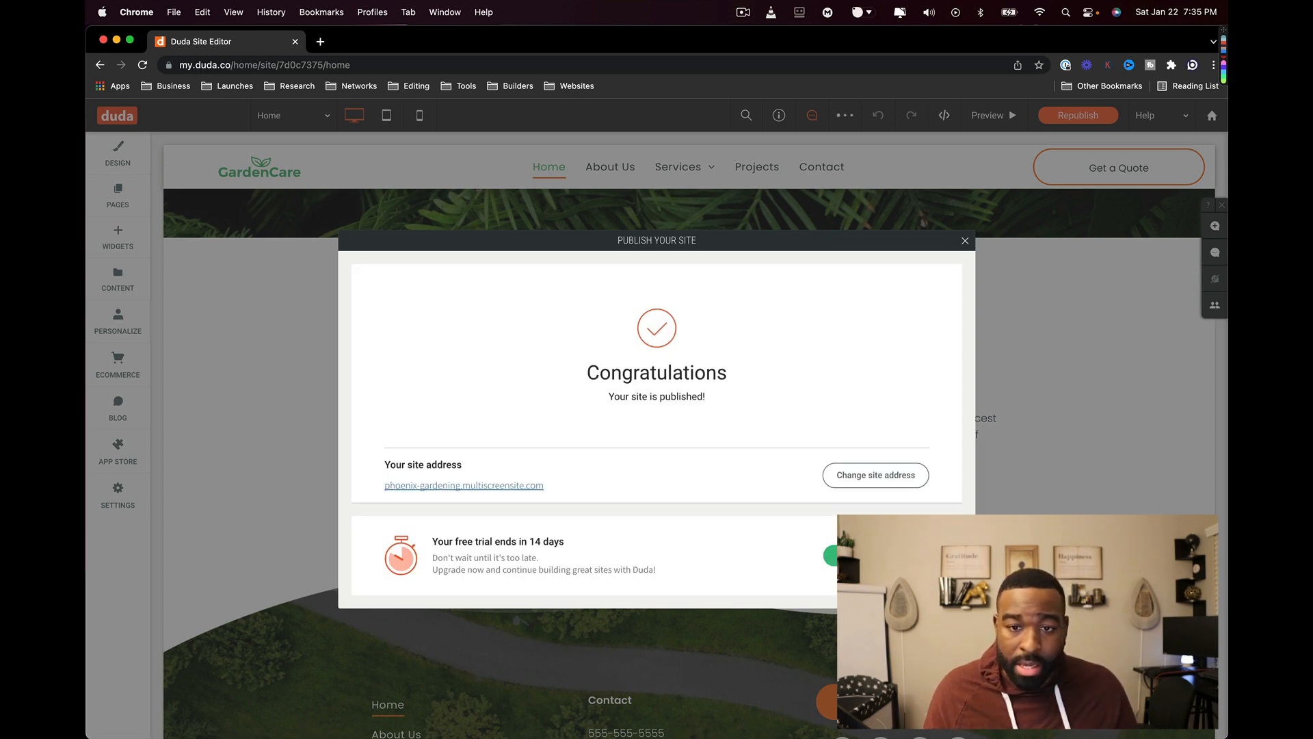
- Close the publish confirmation and the testimonials row's design settings
{"action": "left_click", "coordinate": [967, 243]}
{"action": "left_click", "coordinate": [991, 325]}
{"action": "scroll", "coordinate": [991, 325], "scroll_direction": "down", "scroll_amount": 2}
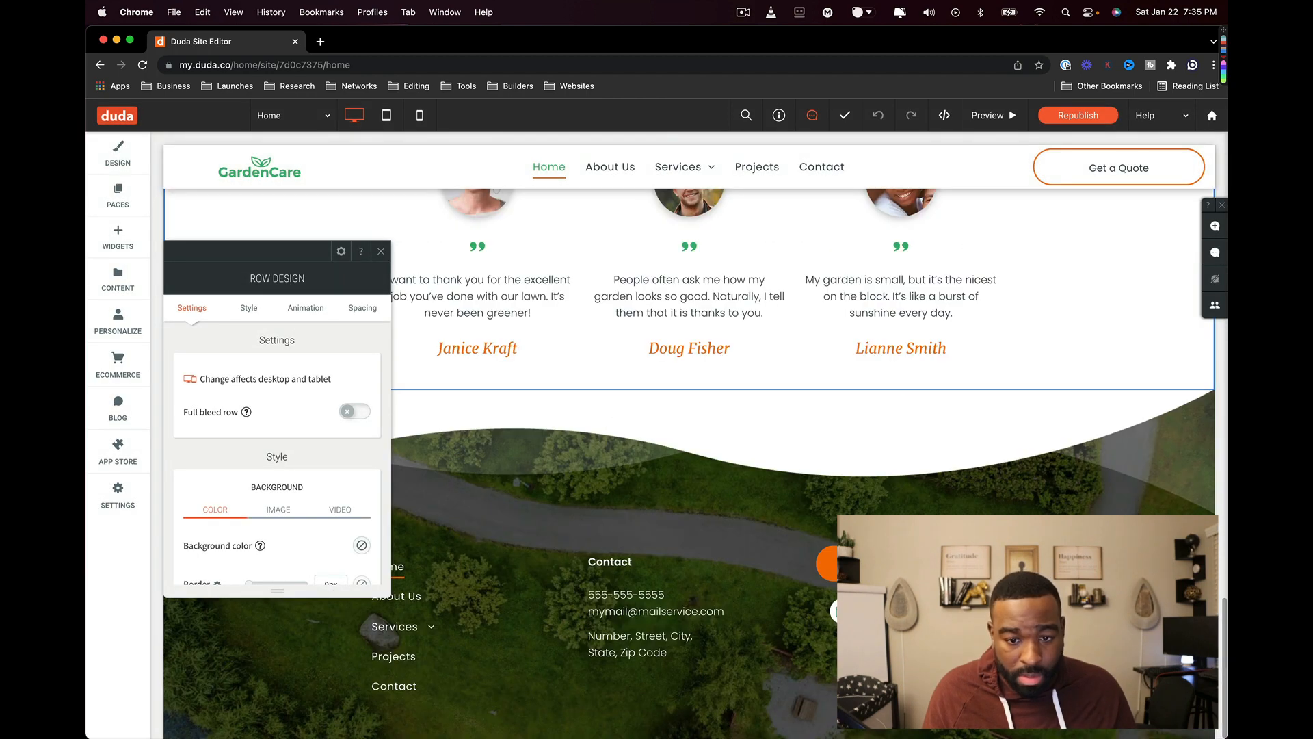
{"action": "left_click", "coordinate": [913, 563]}
- Try linking the footer's orange button to the Newsletter Registration popup, then restore its Contact page link
{"action": "left_click", "coordinate": [902, 562]}
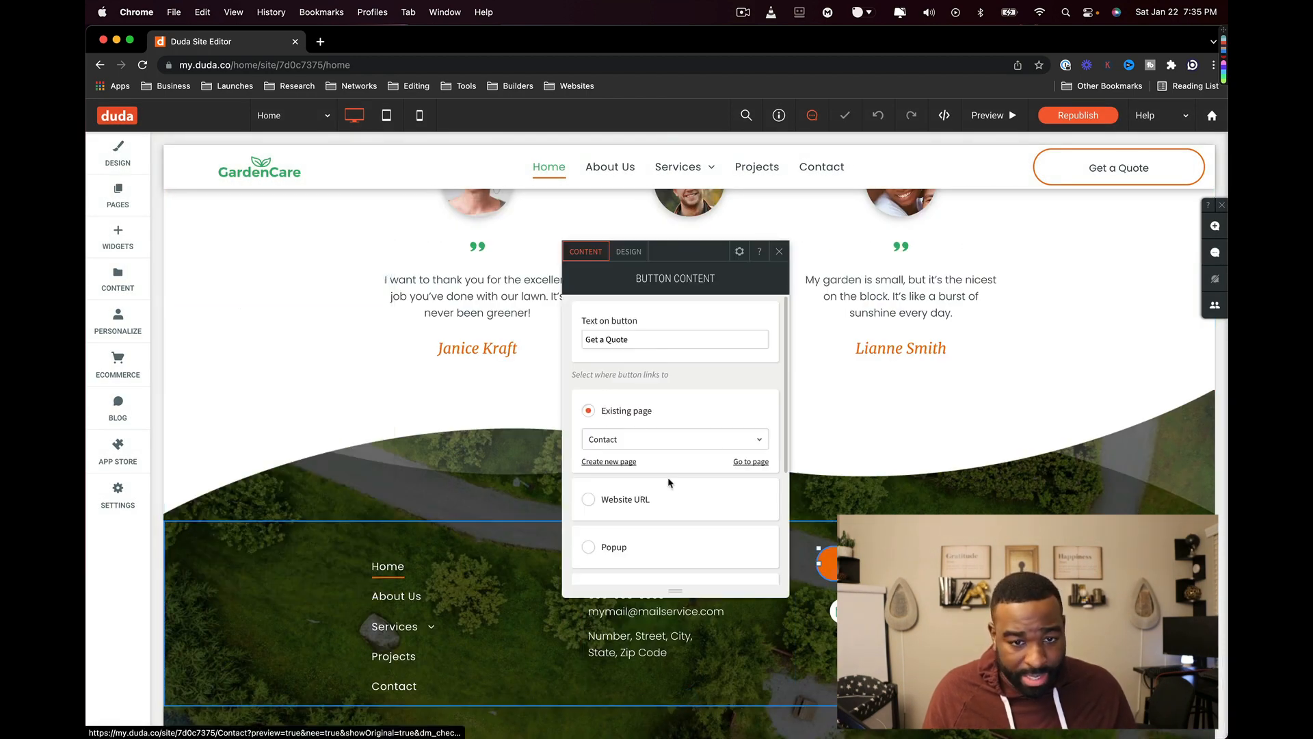
{"action": "left_click", "coordinate": [655, 441]}
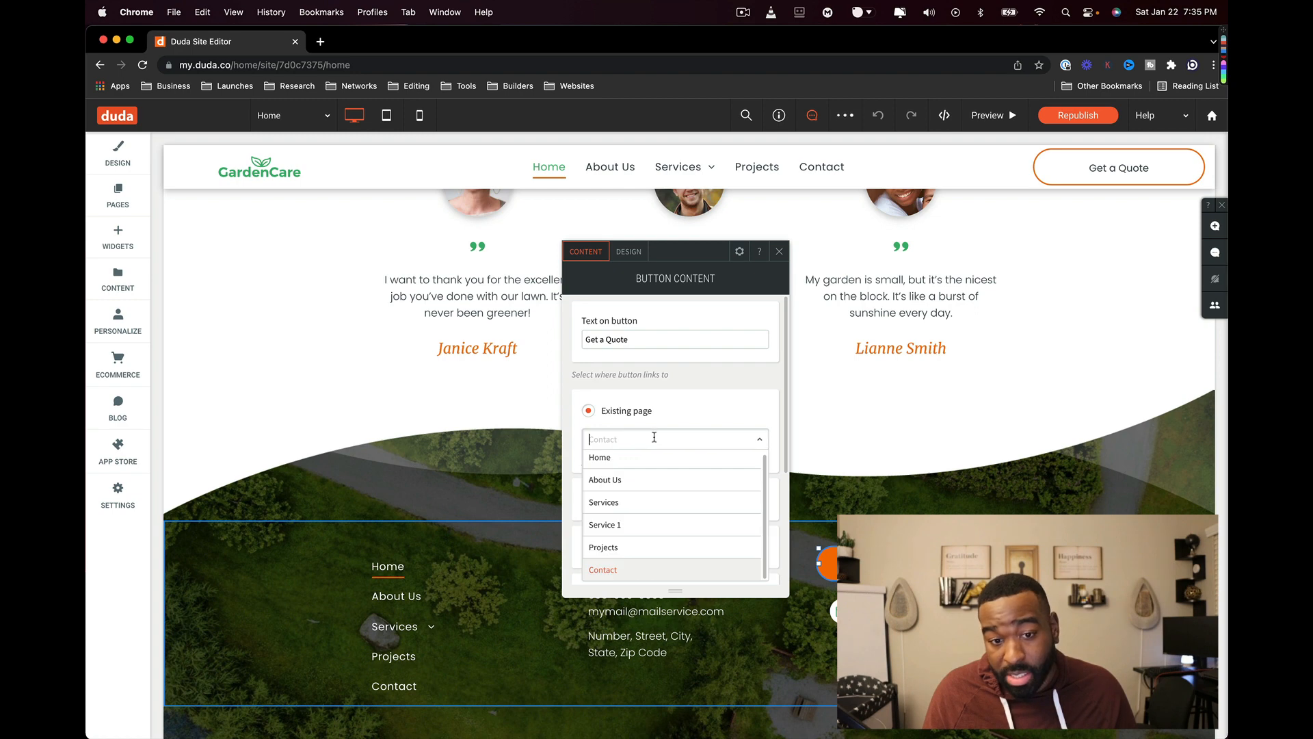
{"action": "left_click", "coordinate": [690, 381]}
{"action": "scroll", "coordinate": [691, 381], "scroll_direction": "down", "scroll_amount": 5}
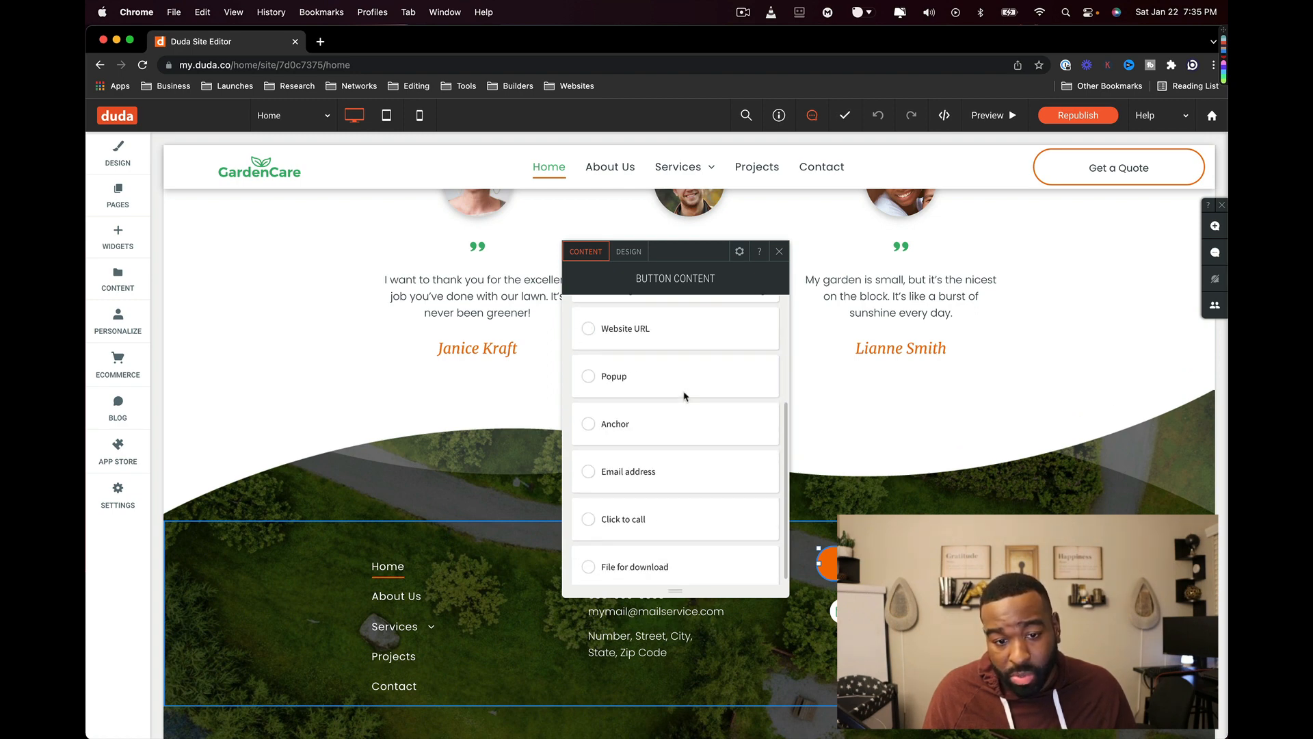
{"action": "left_click", "coordinate": [624, 385]}
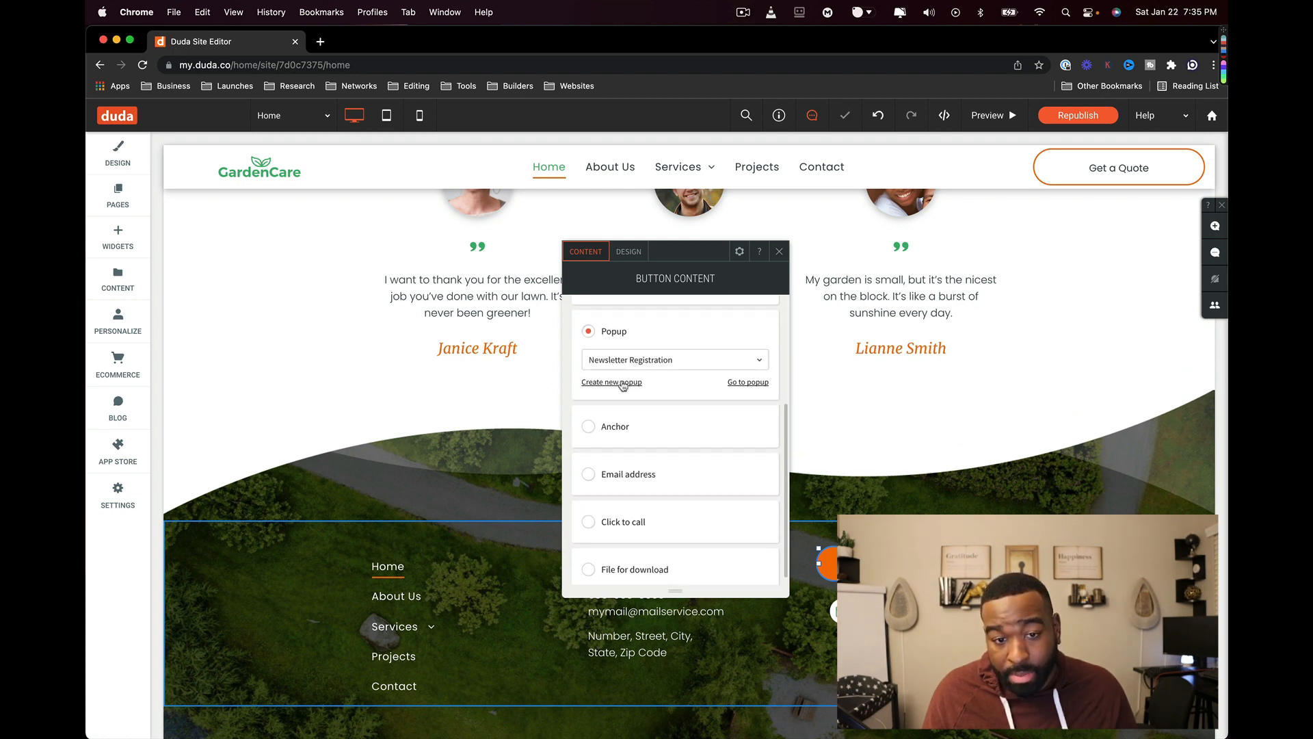
{"action": "left_click", "coordinate": [698, 358]}
{"action": "left_click", "coordinate": [654, 382]}
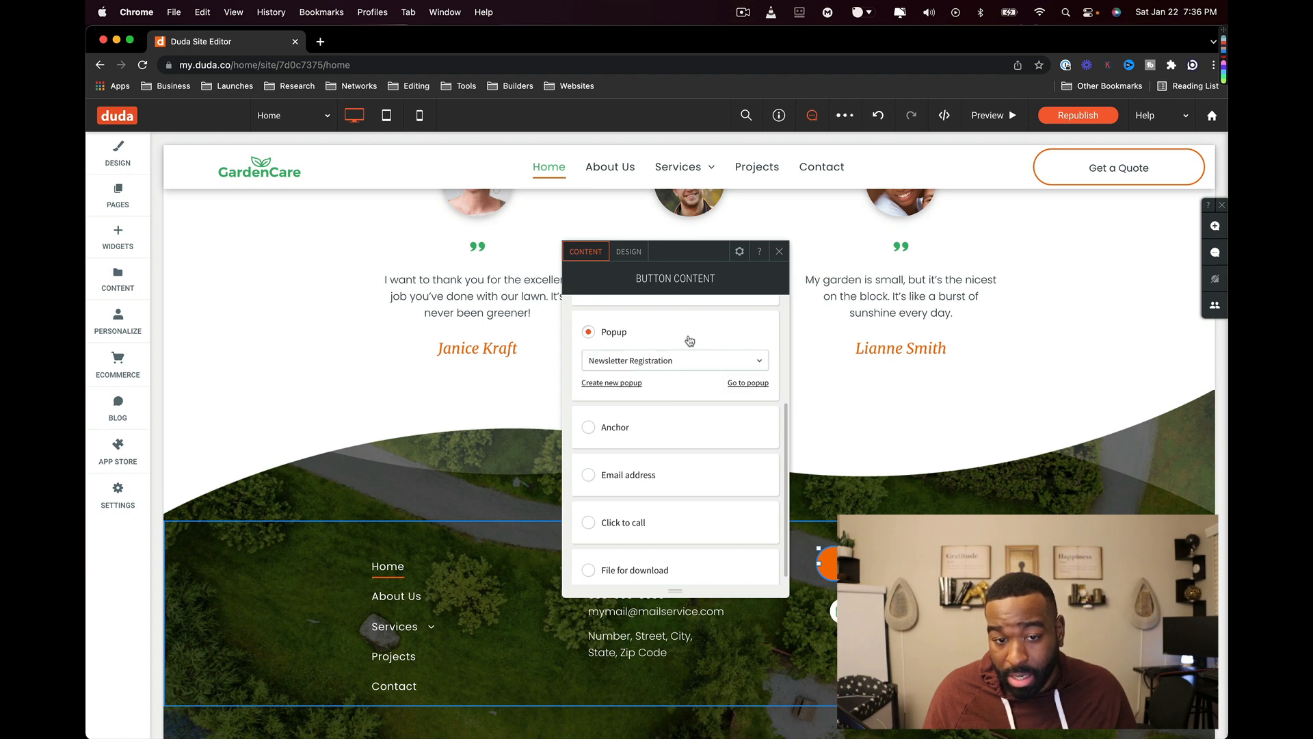
{"action": "scroll", "coordinate": [660, 383], "scroll_direction": "up", "scroll_amount": 5}
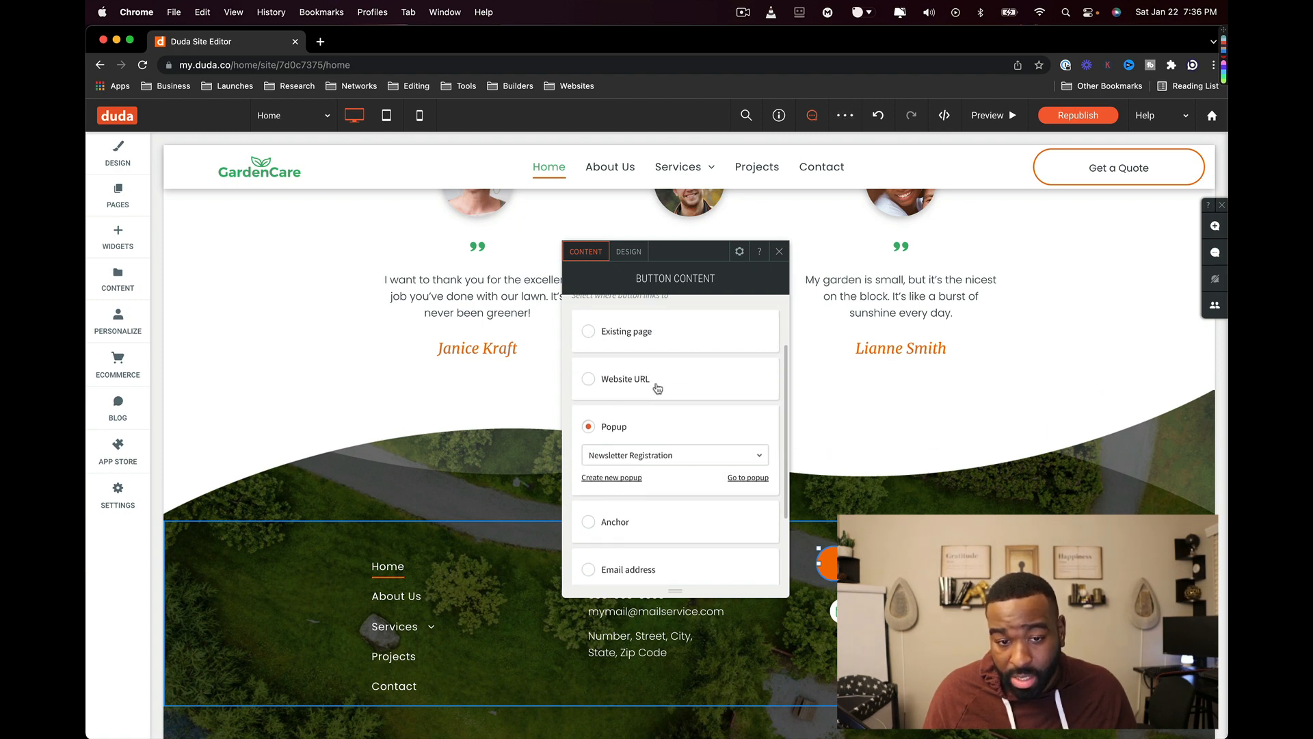
{"action": "left_click", "coordinate": [638, 412]}
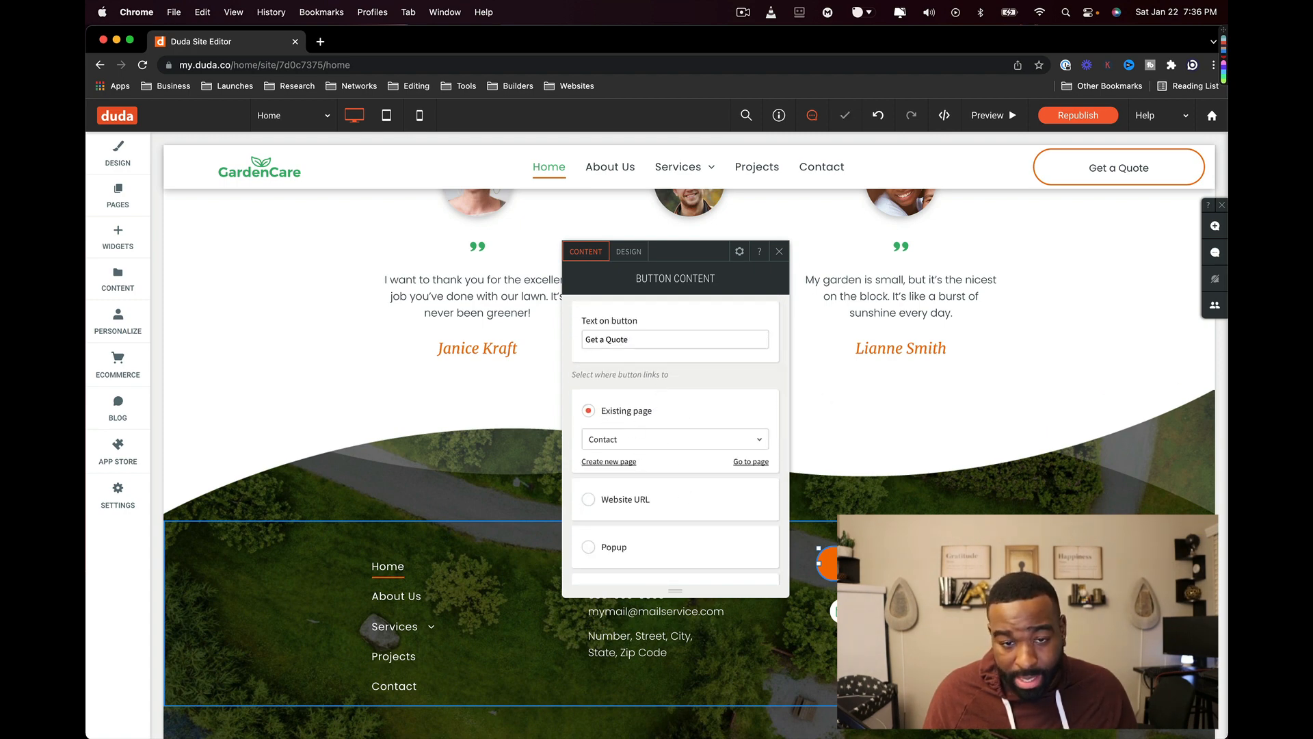
{"action": "left_click", "coordinate": [778, 254]}
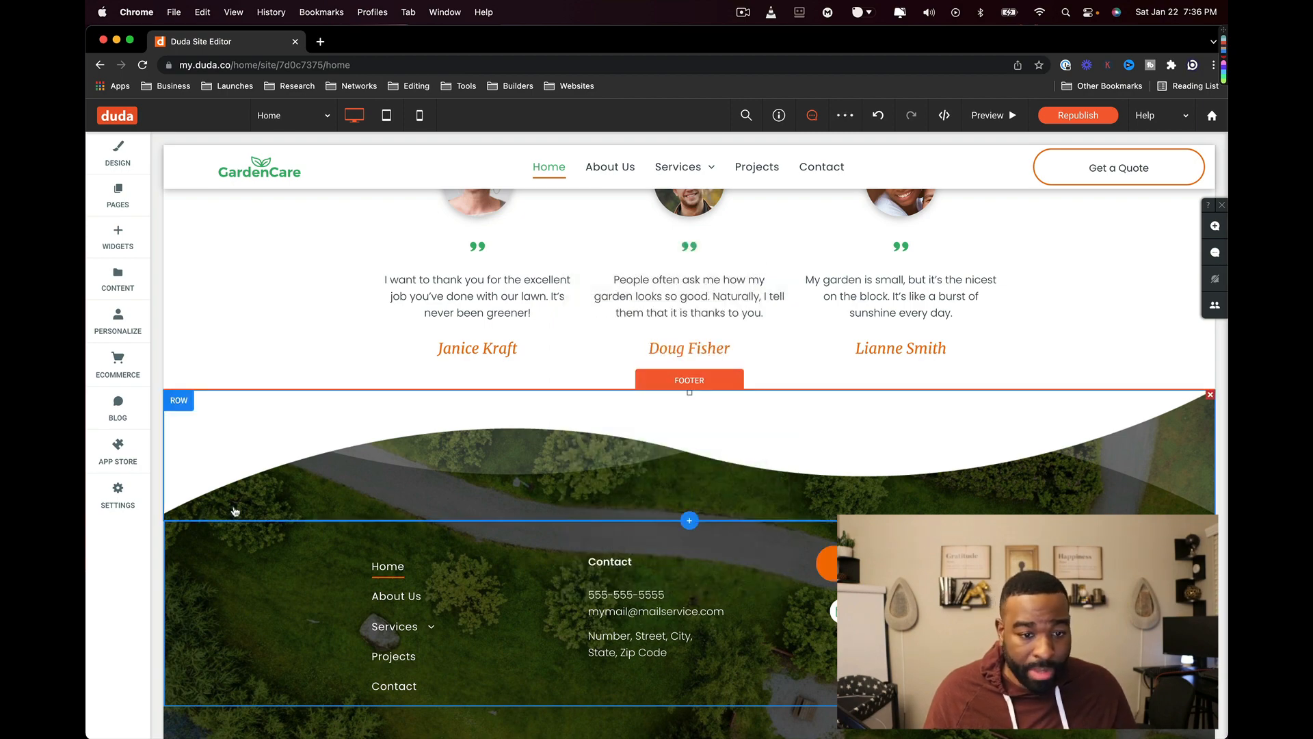
{"action": "scroll", "coordinate": [536, 428], "scroll_direction": "up", "scroll_amount": 15}
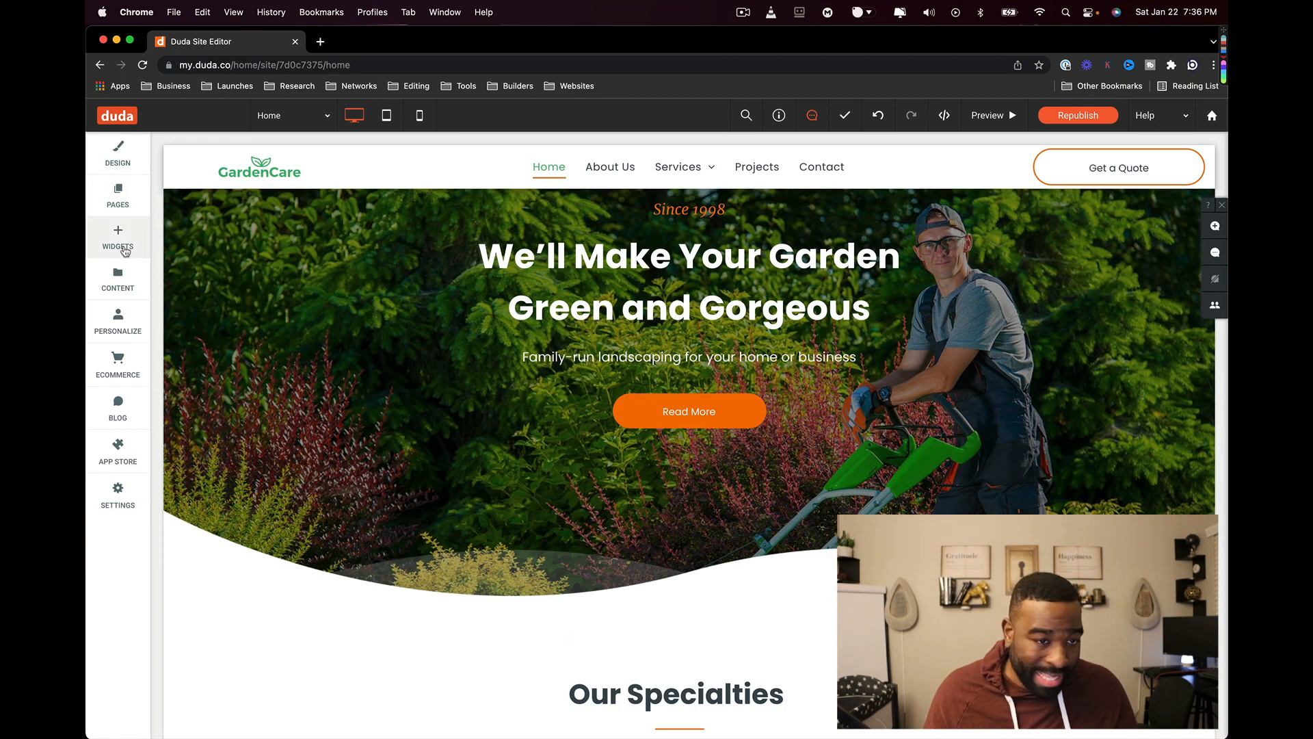
{"action": "left_click", "coordinate": [125, 252]}
{"action": "scroll", "coordinate": [246, 257], "scroll_direction": "down", "scroll_amount": 2}
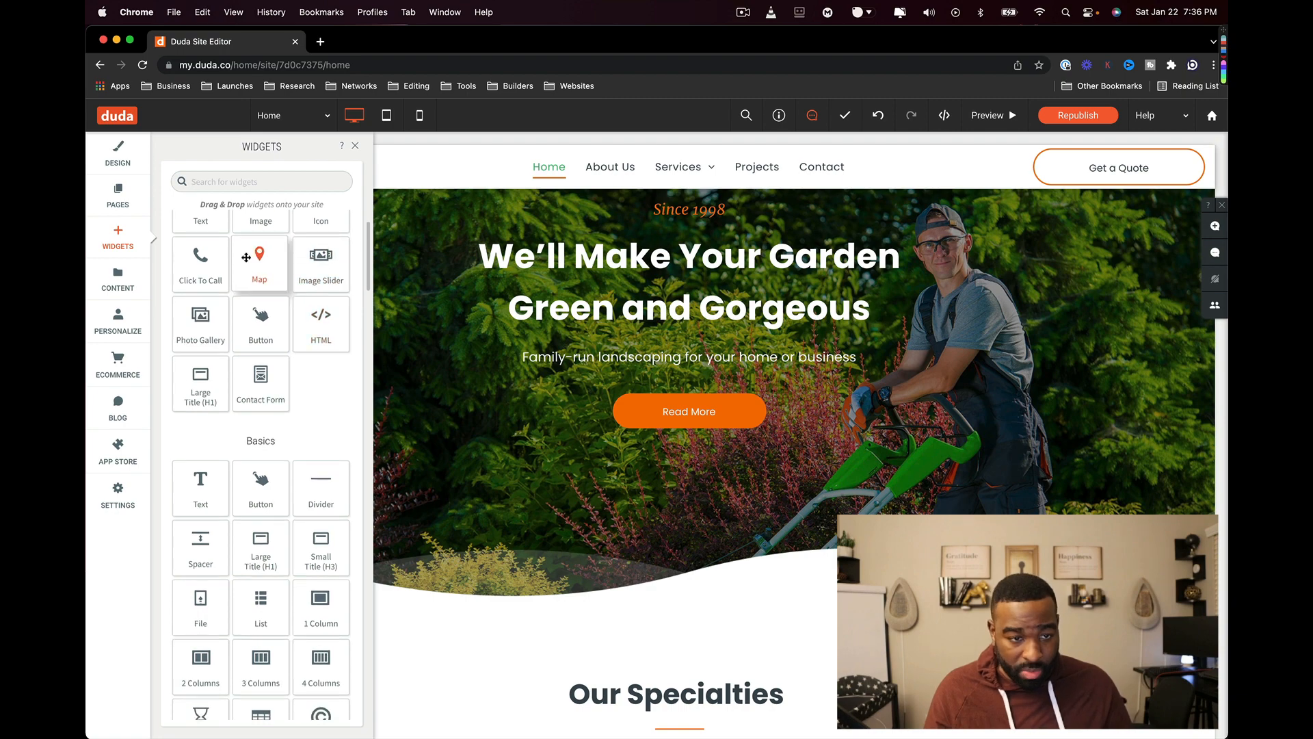
{"action": "scroll", "coordinate": [262, 347], "scroll_direction": "down", "scroll_amount": 3}
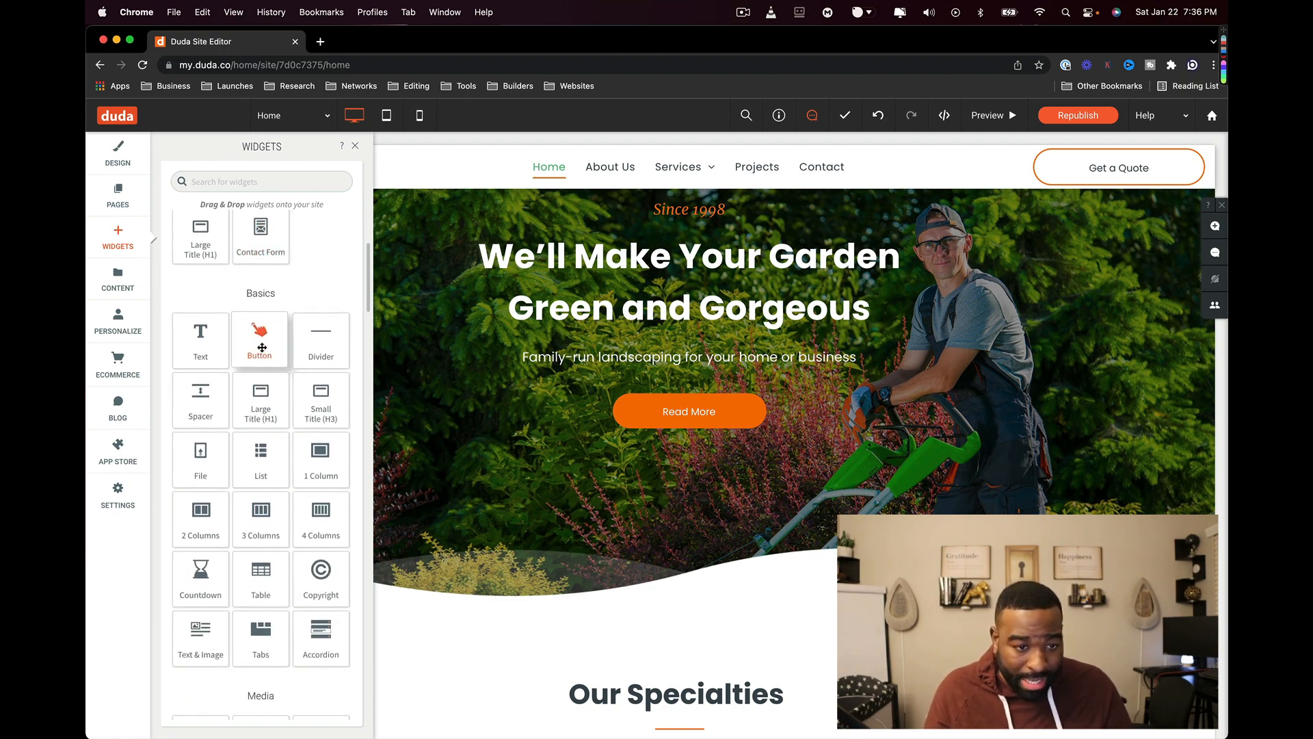
{"action": "left_click_drag", "start_coordinate": [262, 347], "coordinate": [581, 330]}
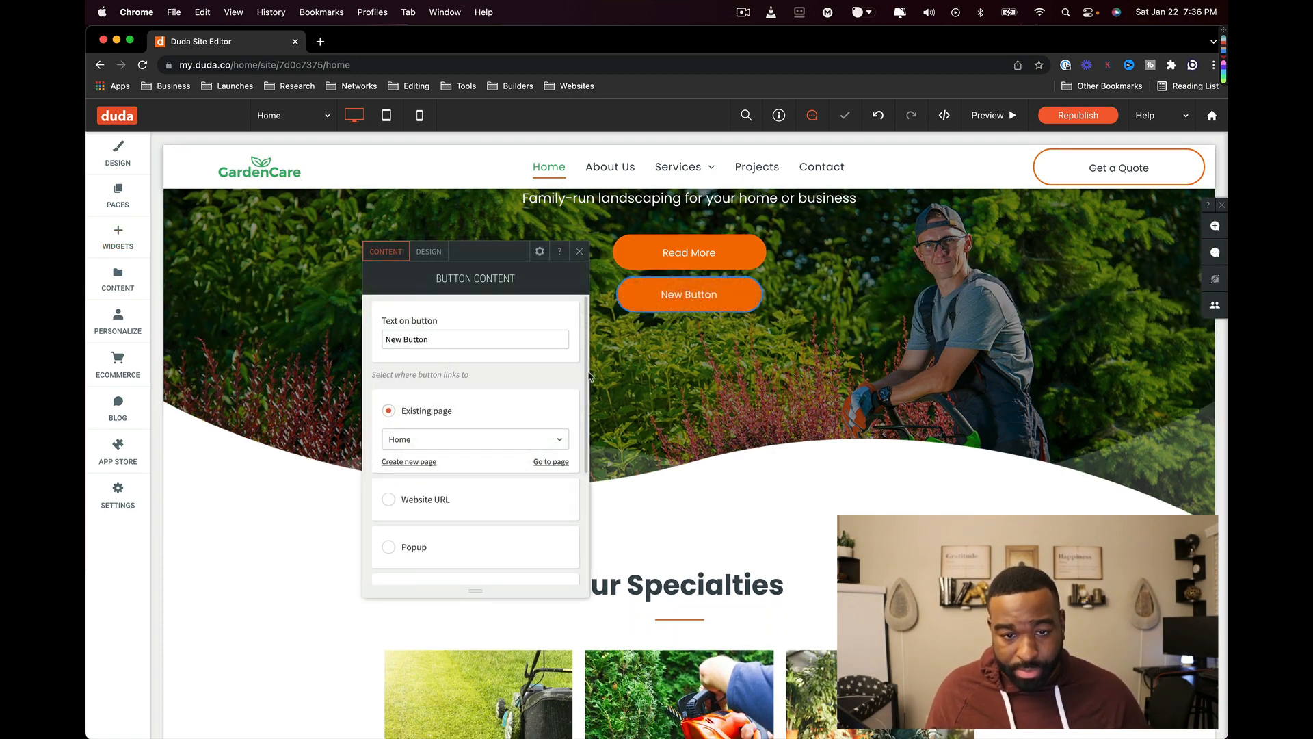
{"action": "left_click", "coordinate": [875, 116]}
{"action": "left_click", "coordinate": [875, 117]}
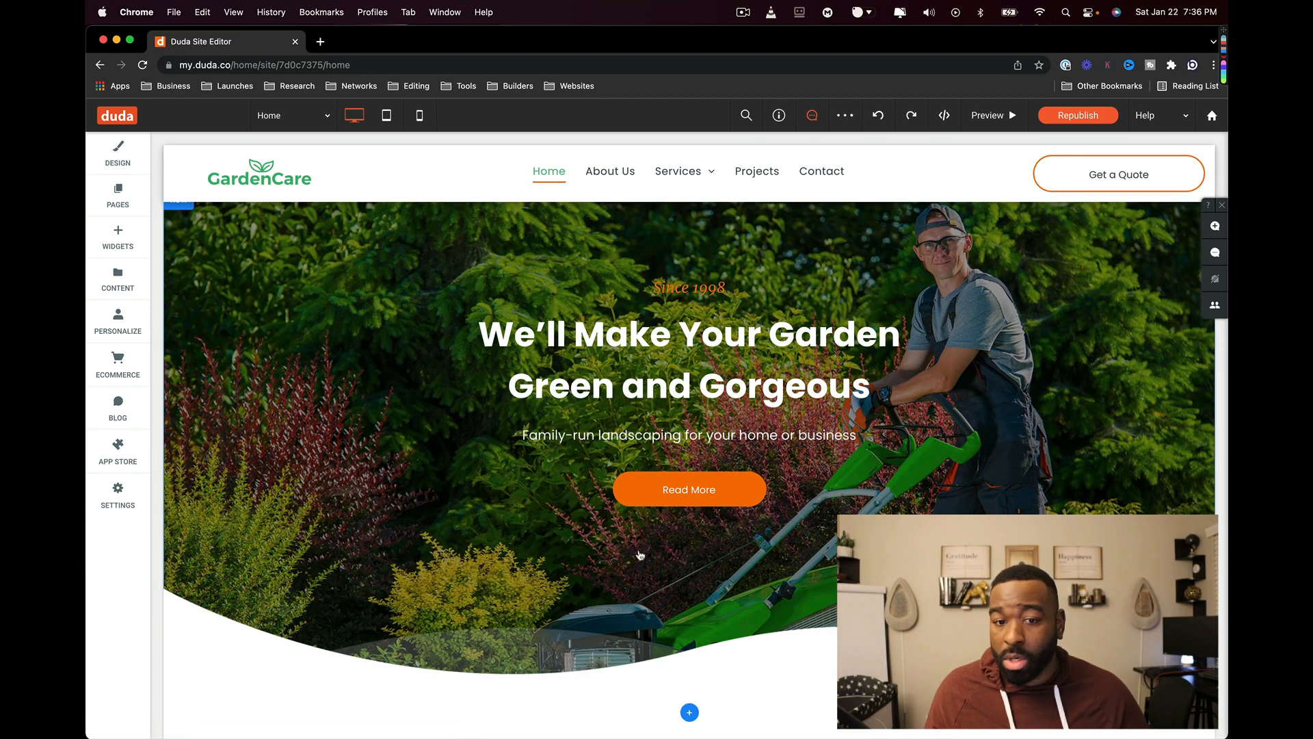
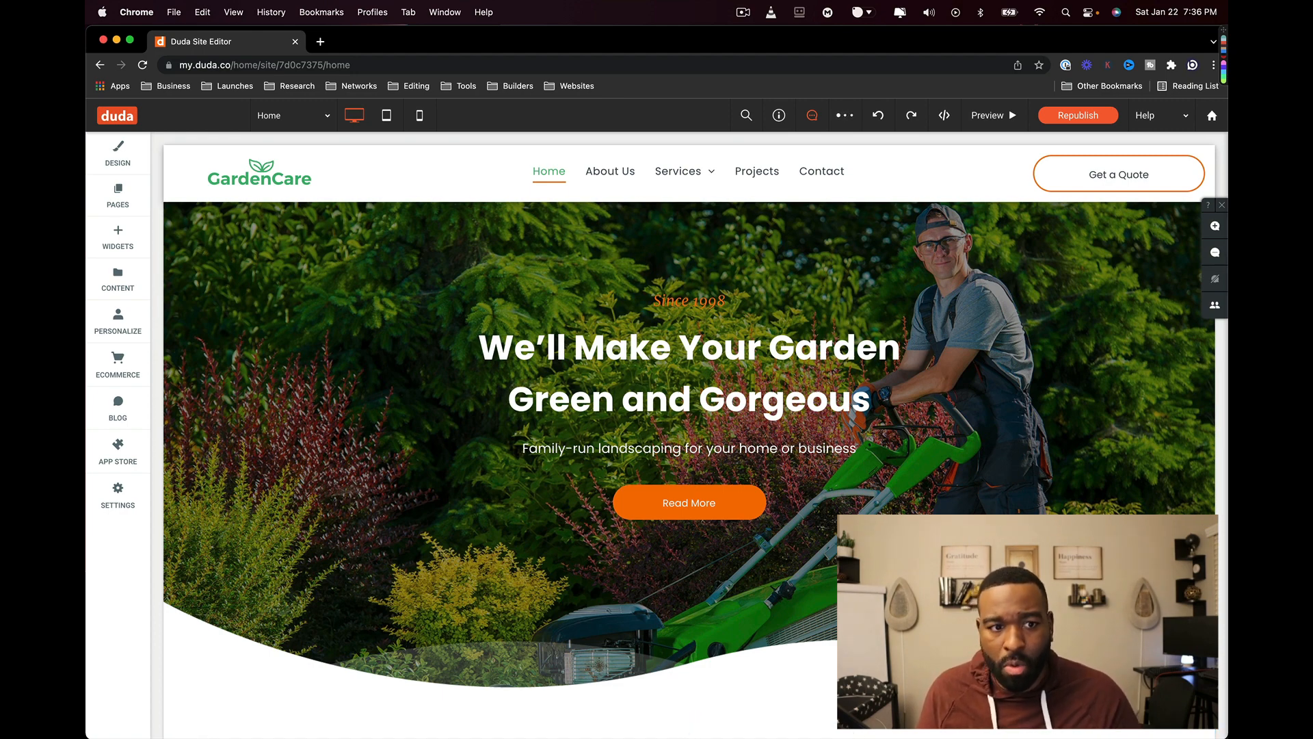
- Scroll the home page, then open the Widgets panel and browse the Popular and Basics widgets
{"action": "scroll", "coordinate": [366, 368], "scroll_direction": "down", "scroll_amount": 5}
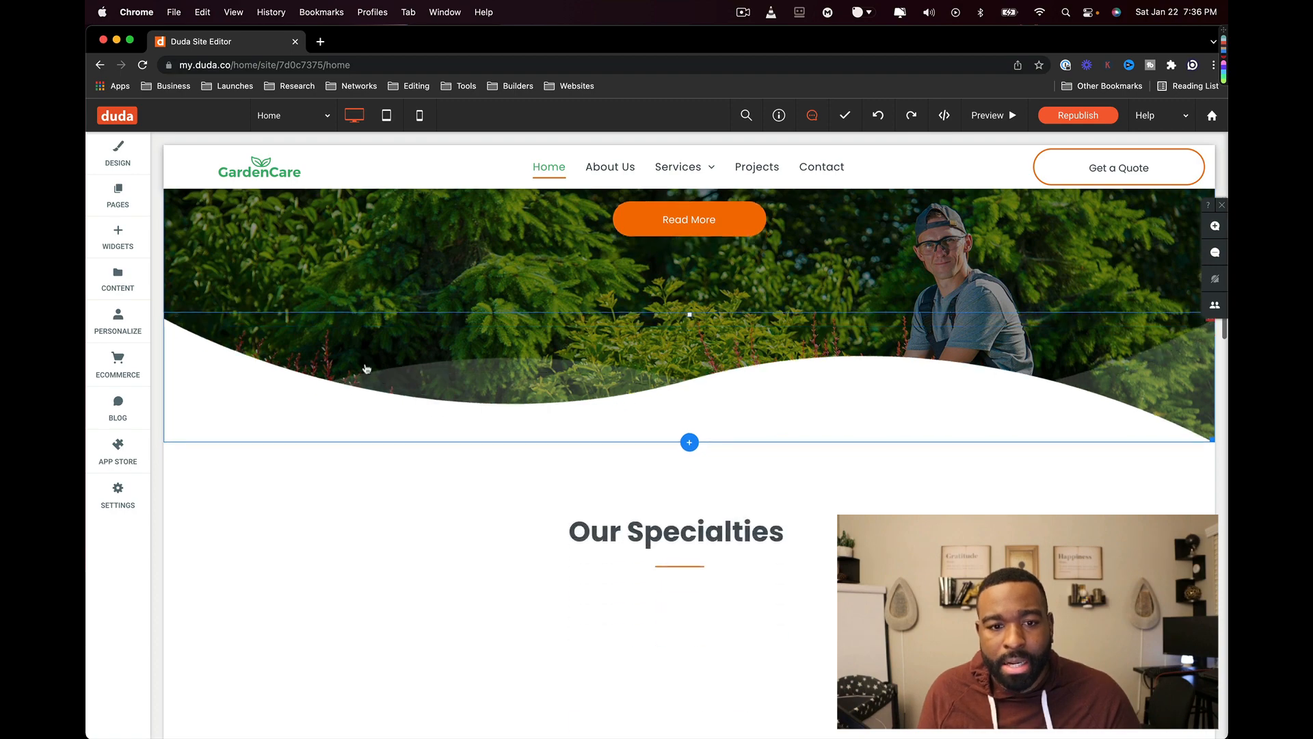
{"action": "scroll", "coordinate": [410, 342], "scroll_direction": "down", "scroll_amount": 2}
{"action": "scroll", "coordinate": [441, 296], "scroll_direction": "up", "scroll_amount": 5}
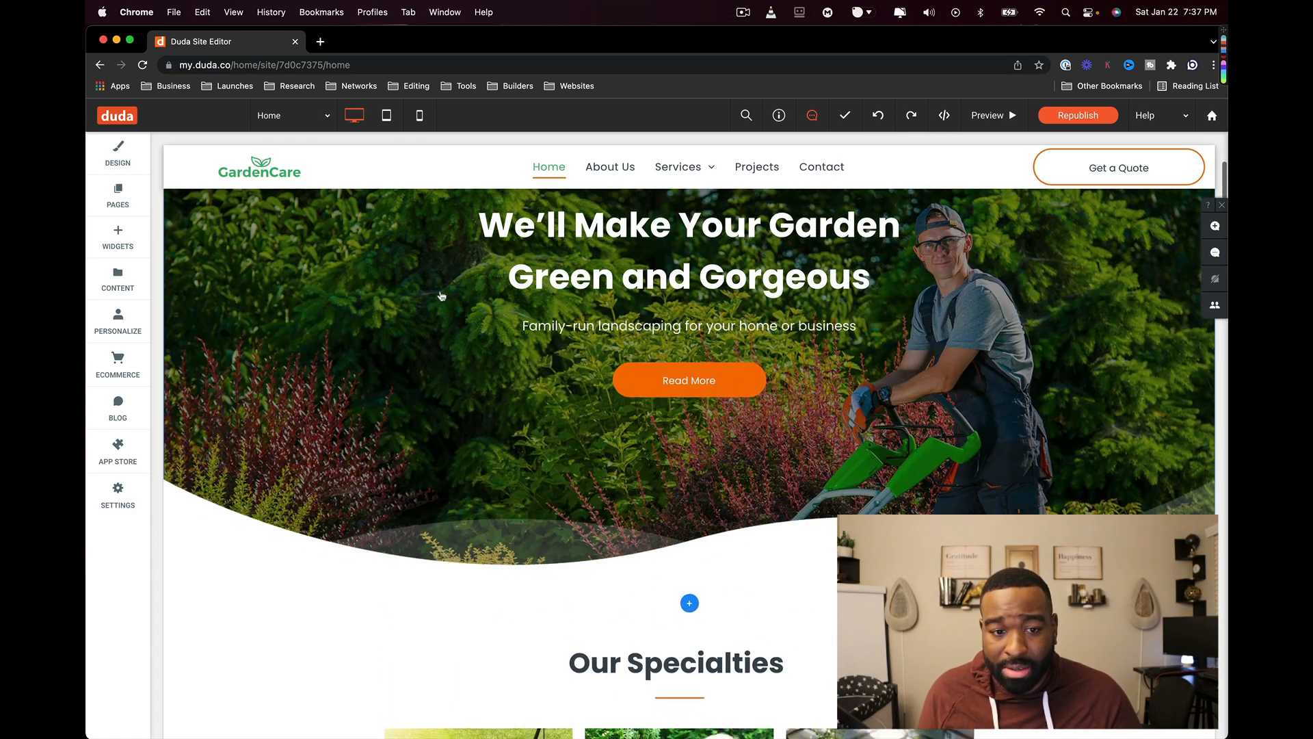
{"action": "scroll", "coordinate": [442, 296], "scroll_direction": "up", "scroll_amount": 1}
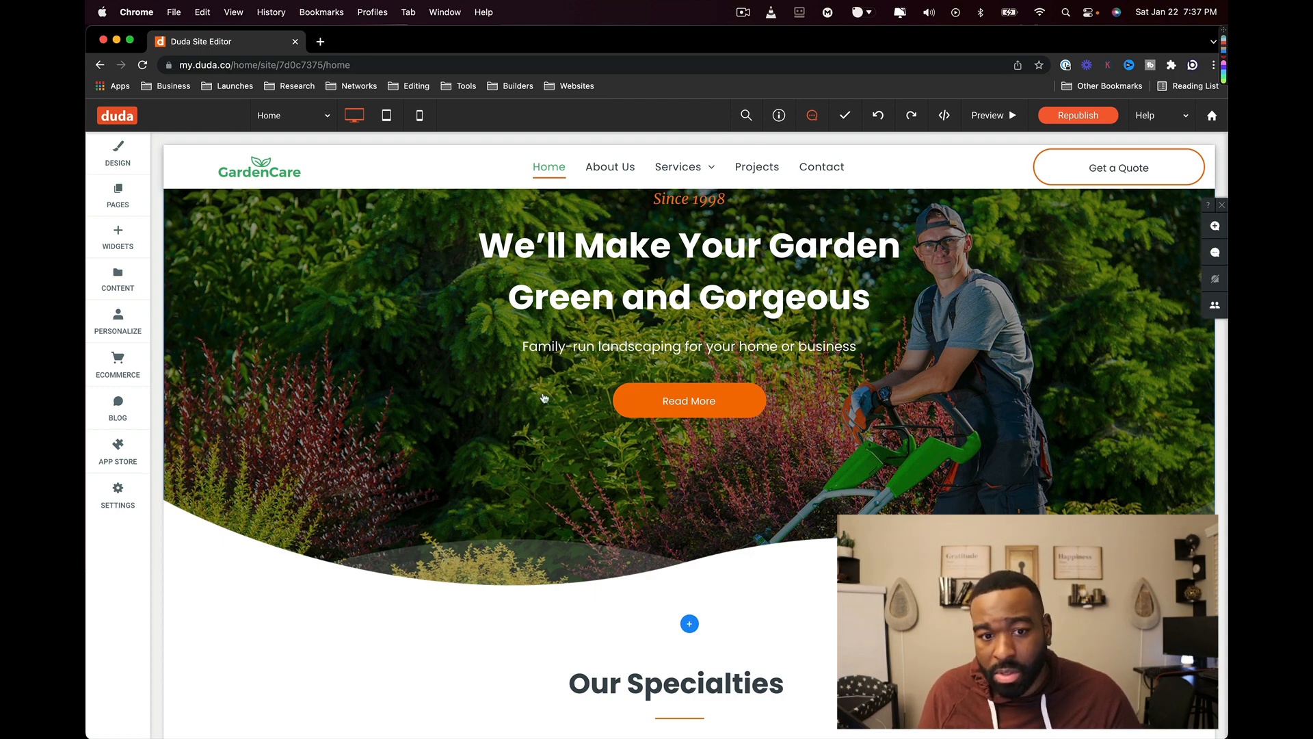
{"action": "left_click", "coordinate": [118, 236]}
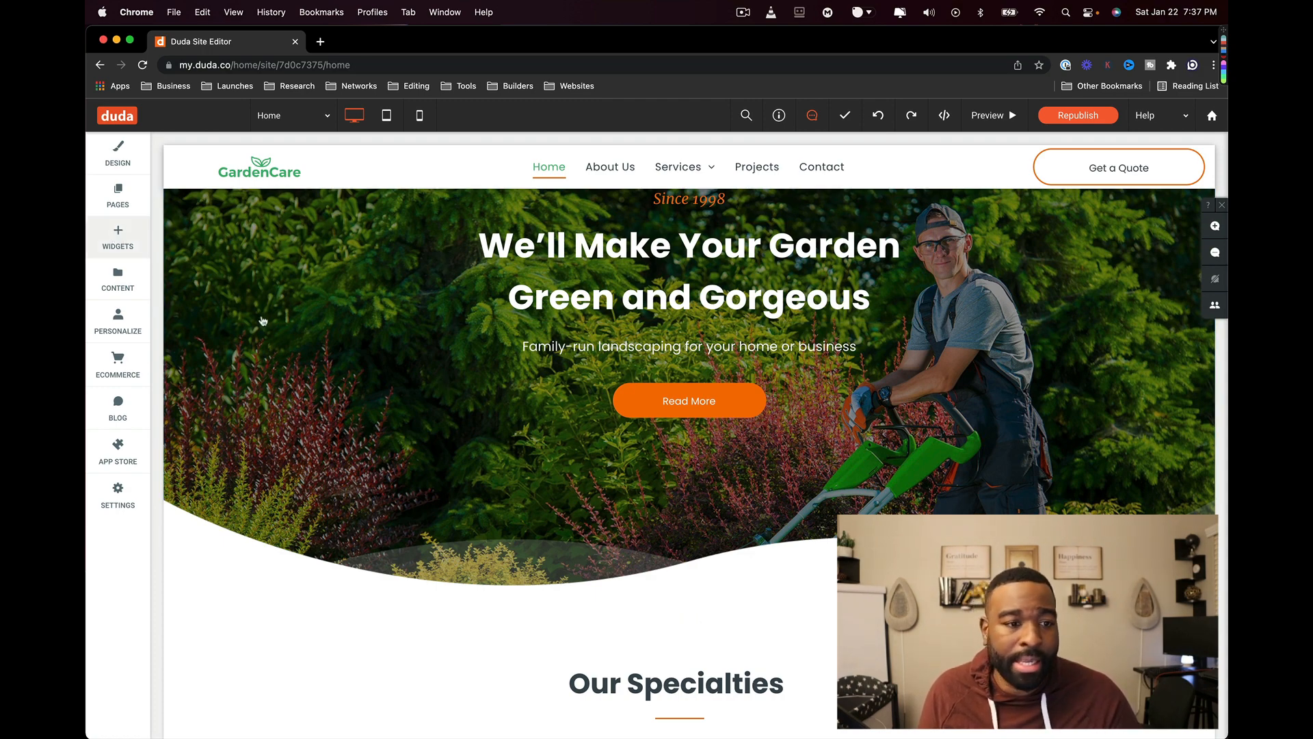
{"action": "scroll", "coordinate": [291, 334], "scroll_direction": "down", "scroll_amount": 3}
{"action": "scroll", "coordinate": [291, 336], "scroll_direction": "down", "scroll_amount": 5}
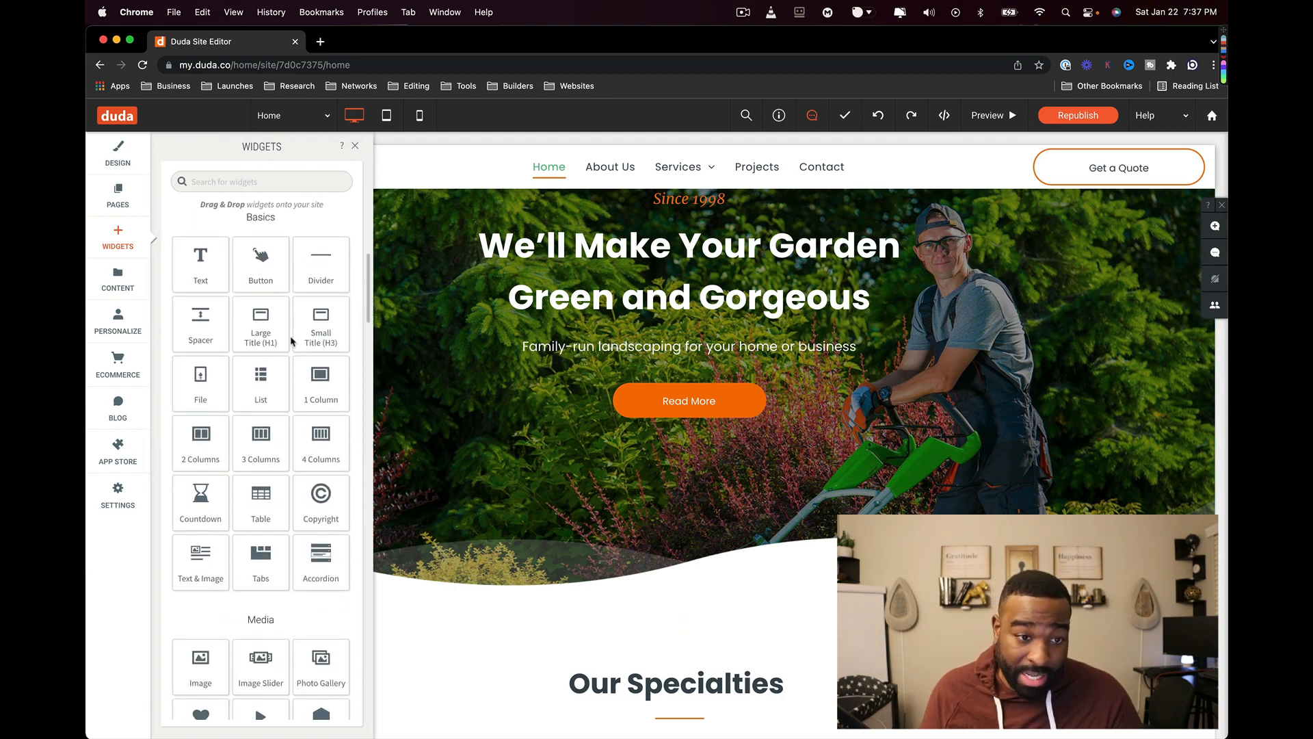
{"action": "scroll", "coordinate": [291, 339], "scroll_direction": "down", "scroll_amount": 3}
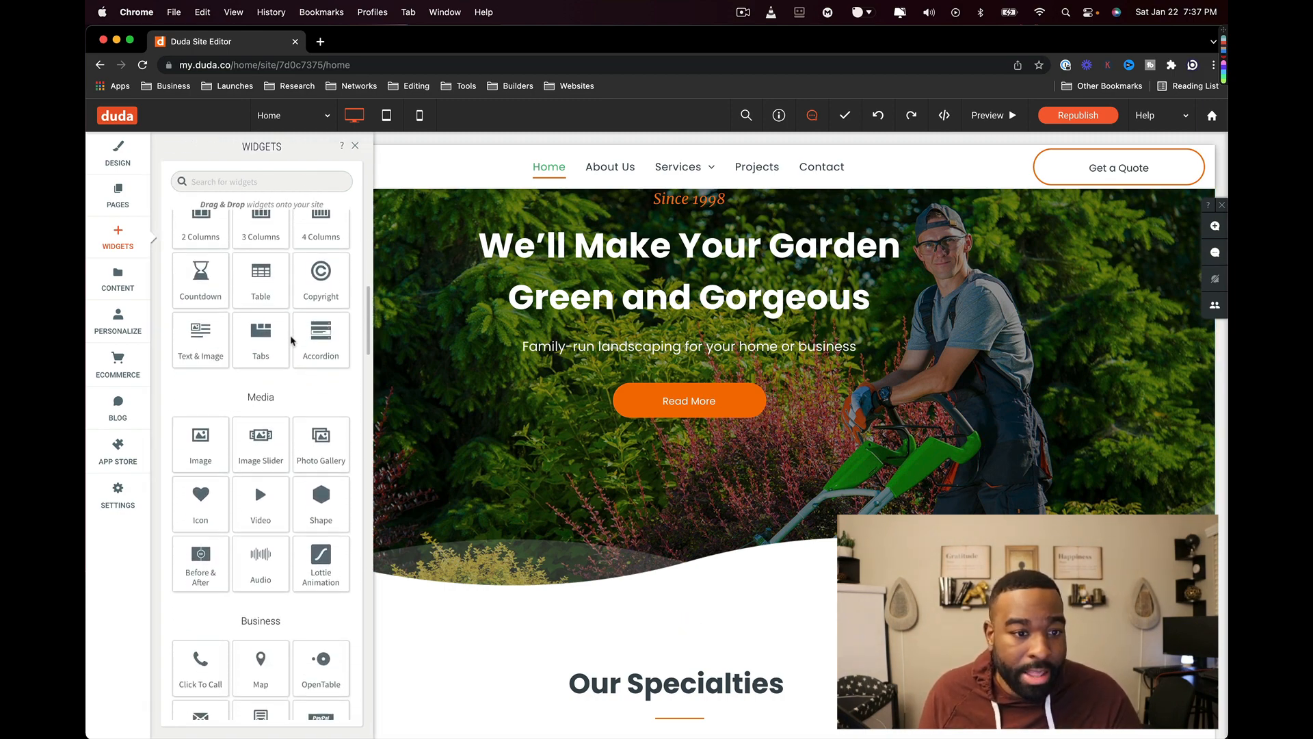
{"action": "scroll", "coordinate": [290, 342], "scroll_direction": "up", "scroll_amount": 3}
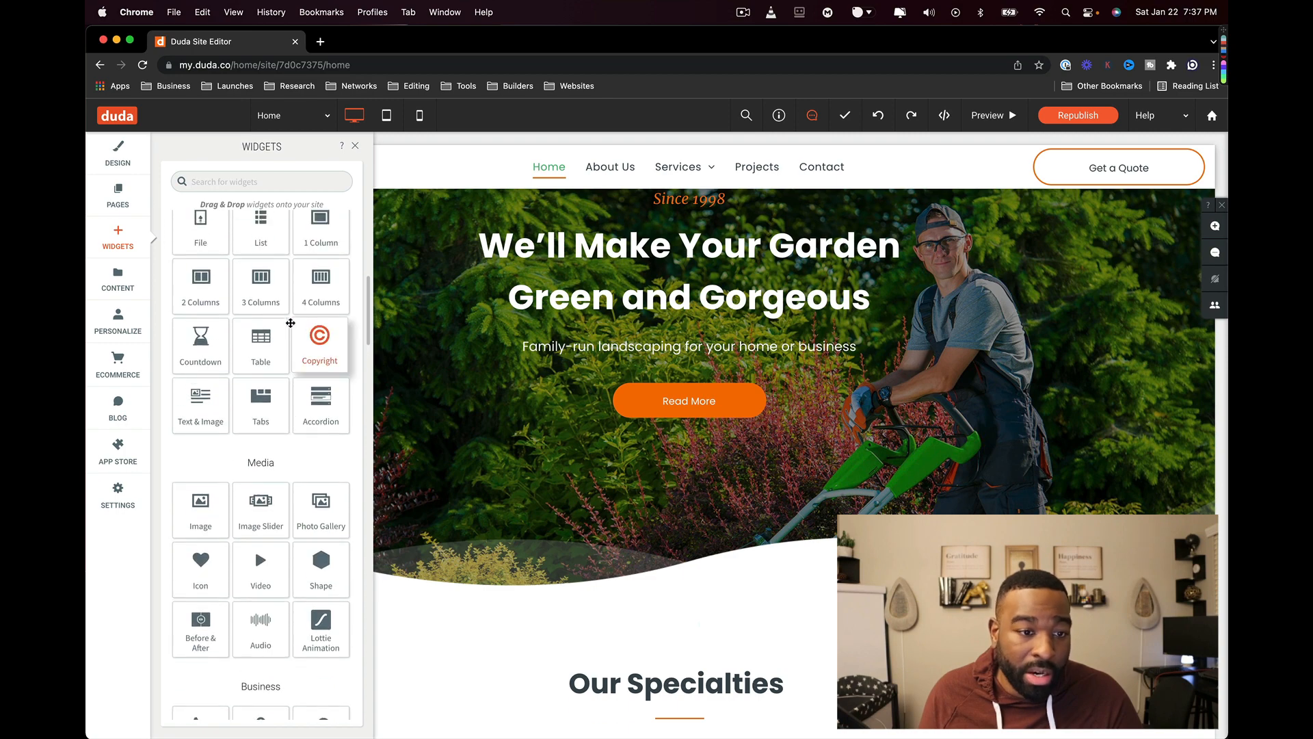
{"action": "scroll", "coordinate": [296, 305], "scroll_direction": "up", "scroll_amount": 1}
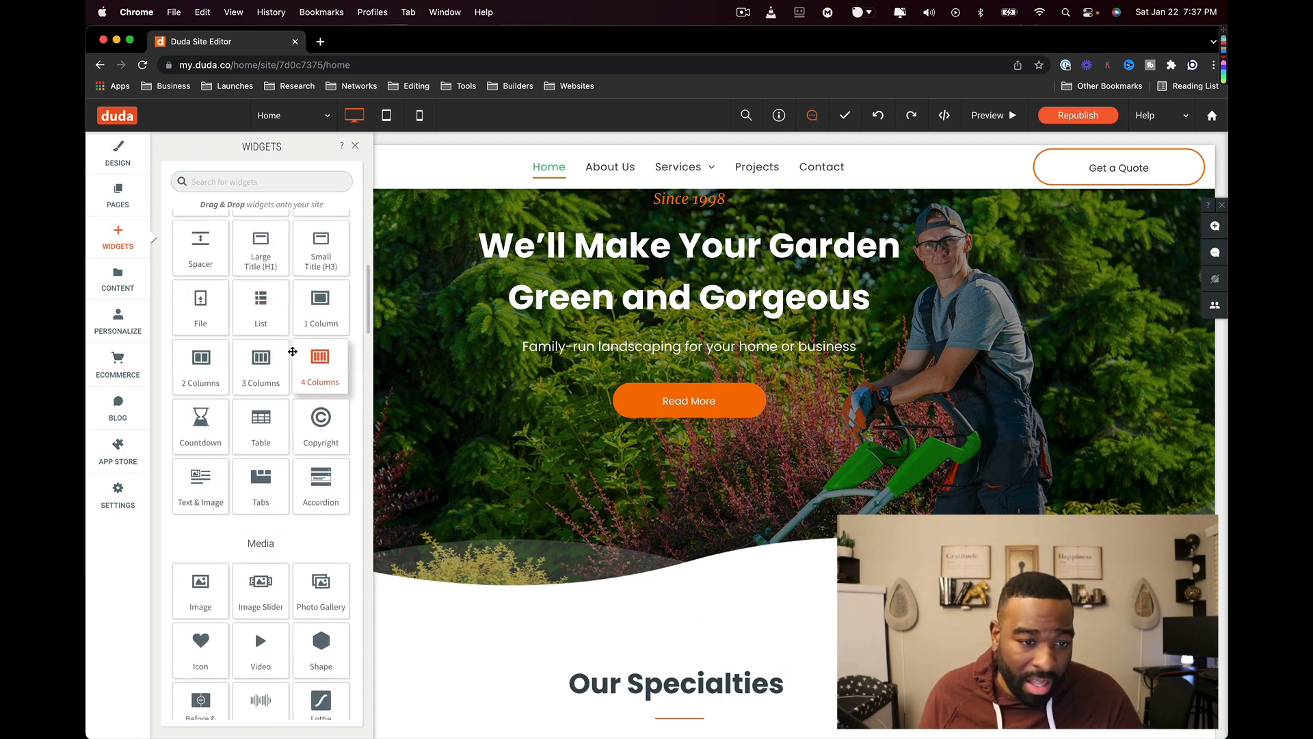
- Browse the Media, Business, Social and Advanced widget sections, then switch to the content library
{"action": "scroll", "coordinate": [311, 369], "scroll_direction": "down", "scroll_amount": 3}
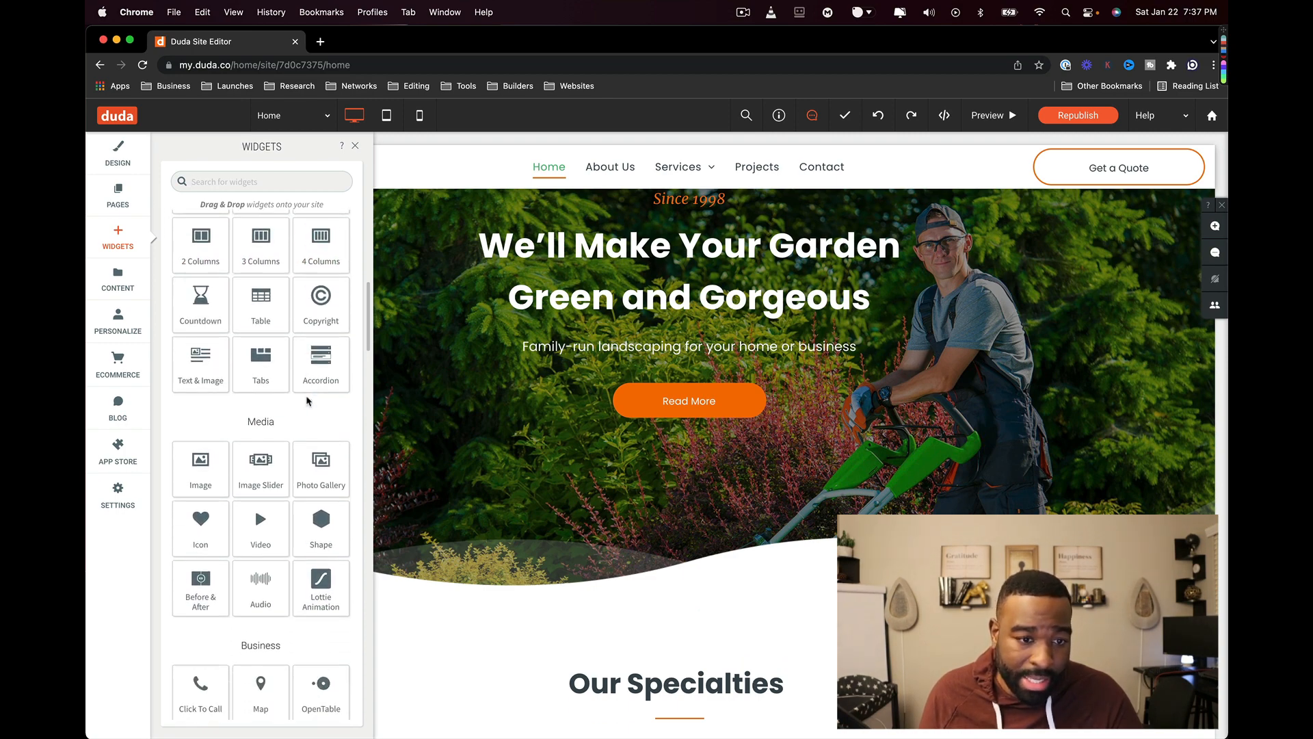
{"action": "scroll", "coordinate": [311, 397], "scroll_direction": "down", "scroll_amount": 4}
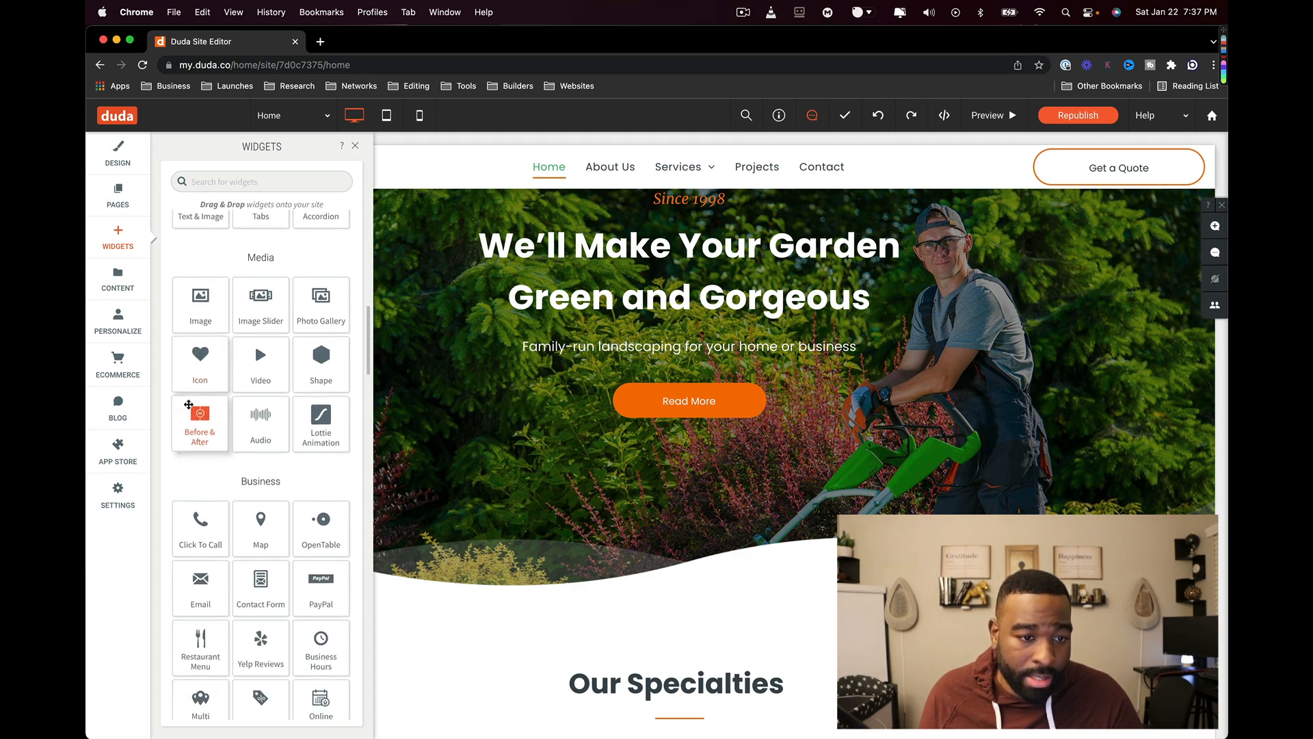
{"action": "scroll", "coordinate": [277, 380], "scroll_direction": "down", "scroll_amount": 5}
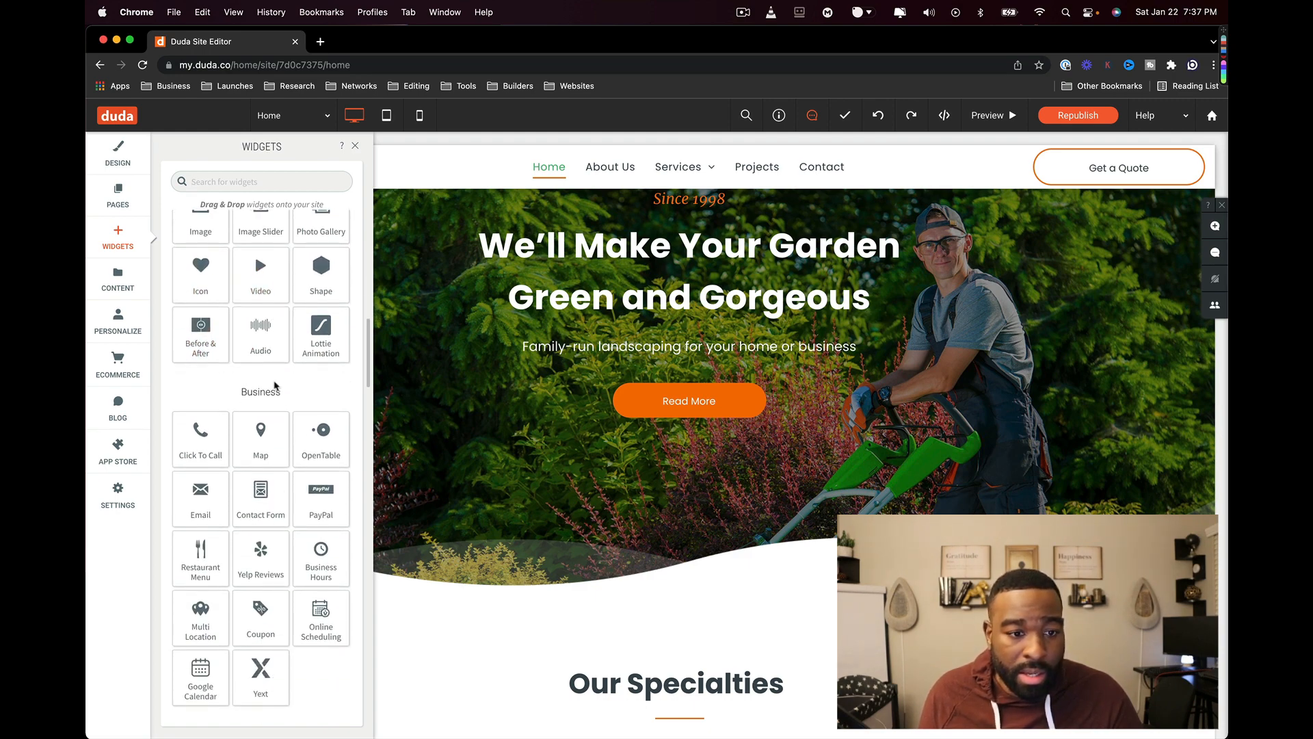
{"action": "scroll", "coordinate": [277, 383], "scroll_direction": "down", "scroll_amount": 4}
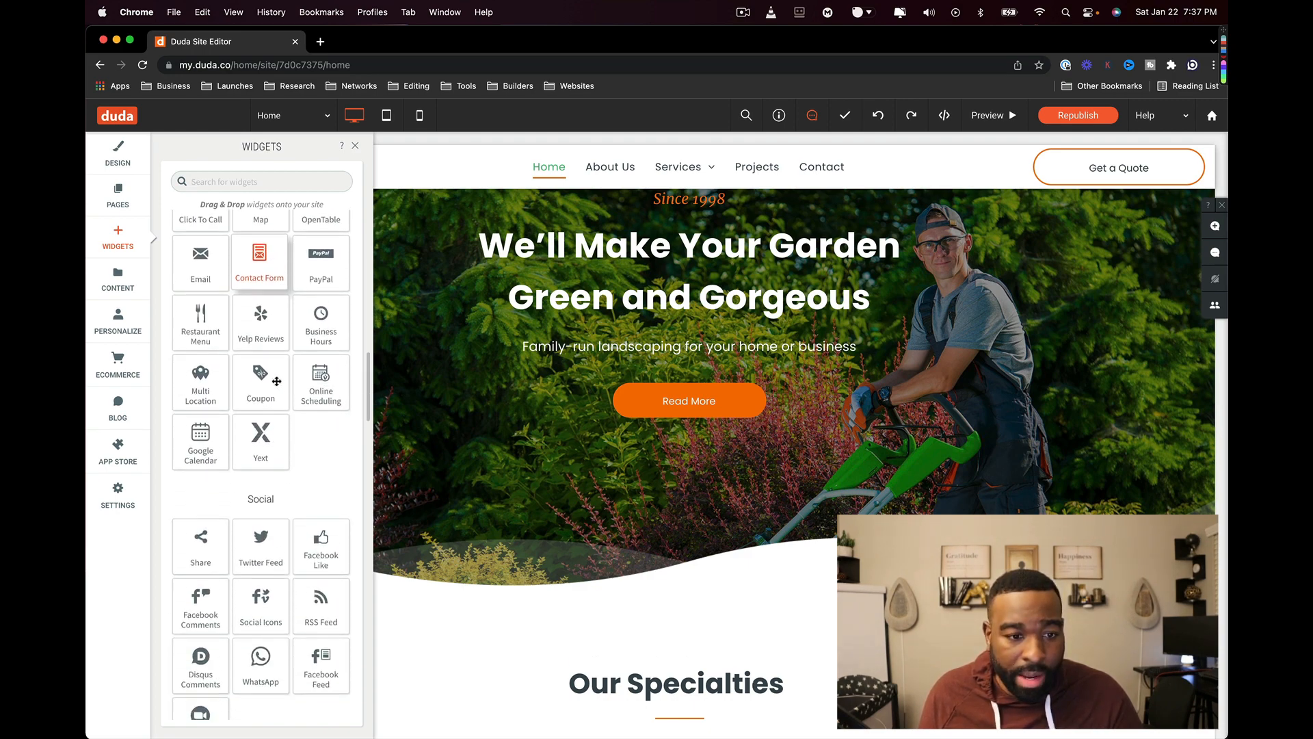
{"action": "scroll", "coordinate": [277, 381], "scroll_direction": "down", "scroll_amount": 4}
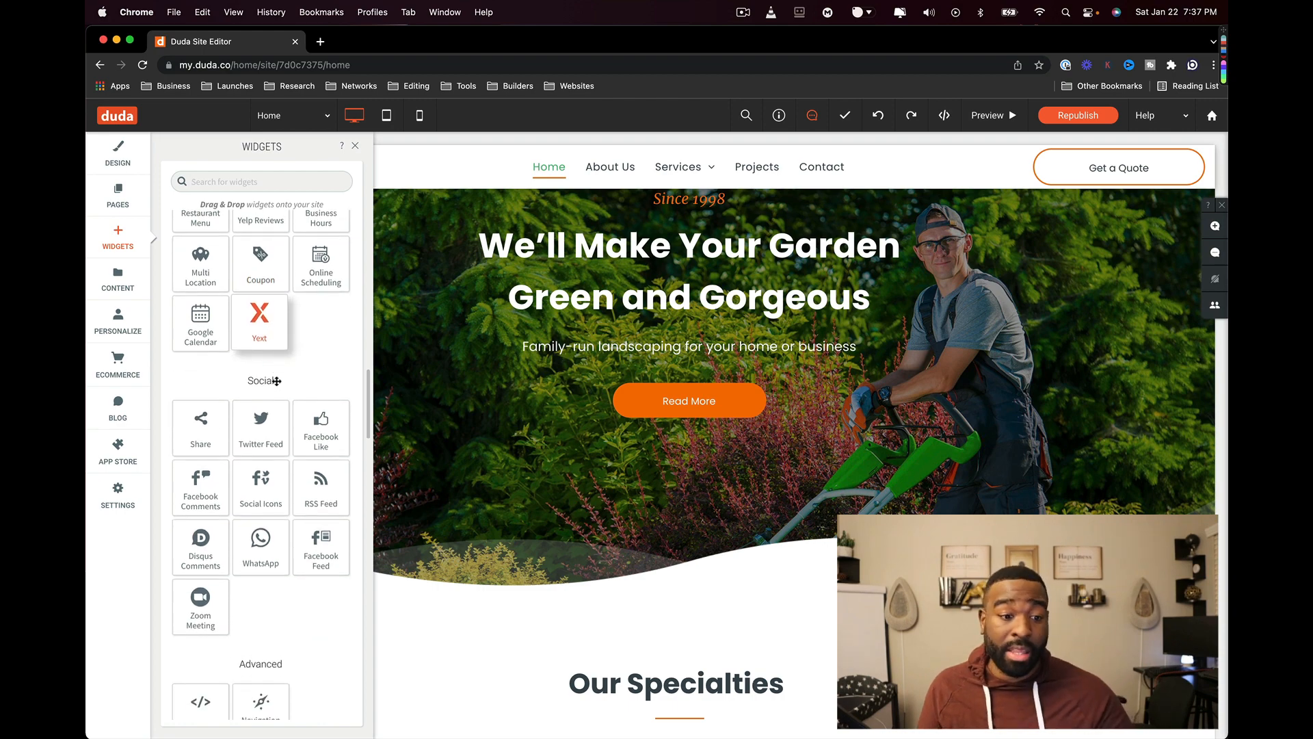
{"action": "scroll", "coordinate": [277, 383], "scroll_direction": "down", "scroll_amount": 2}
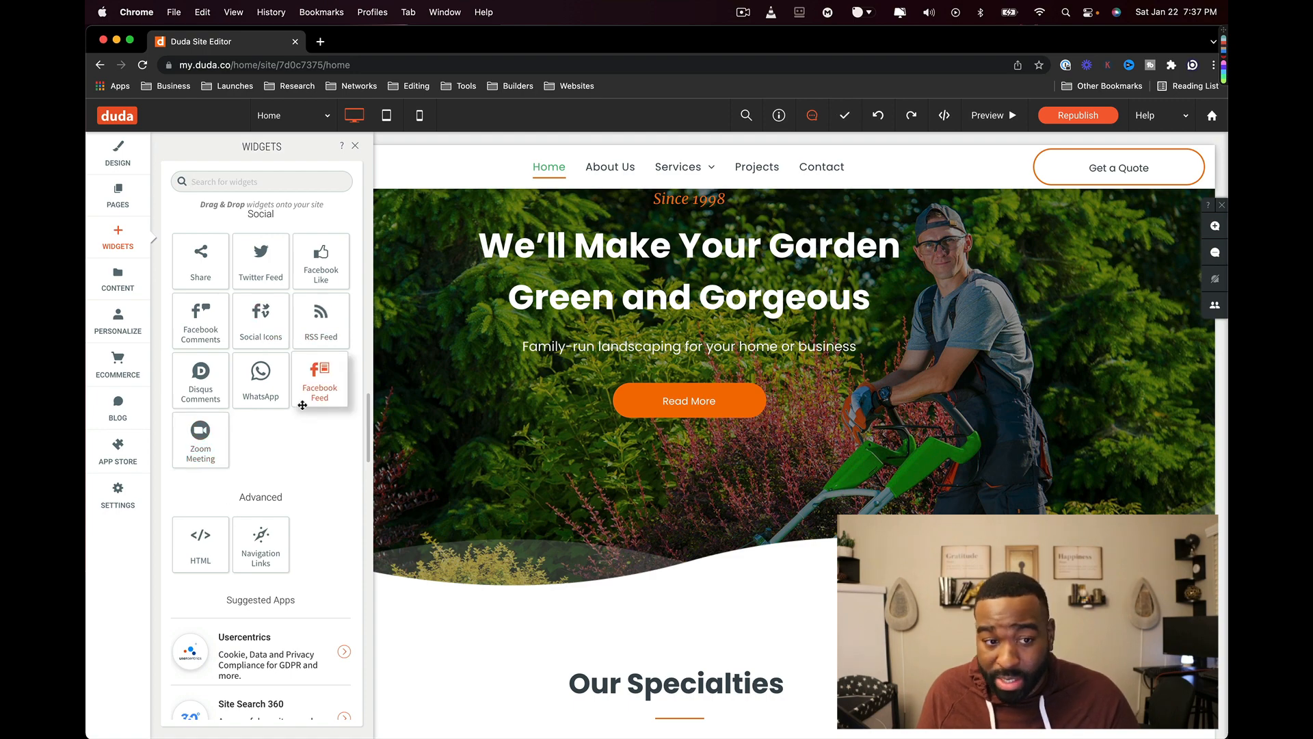
{"action": "scroll", "coordinate": [316, 390], "scroll_direction": "up", "scroll_amount": 10}
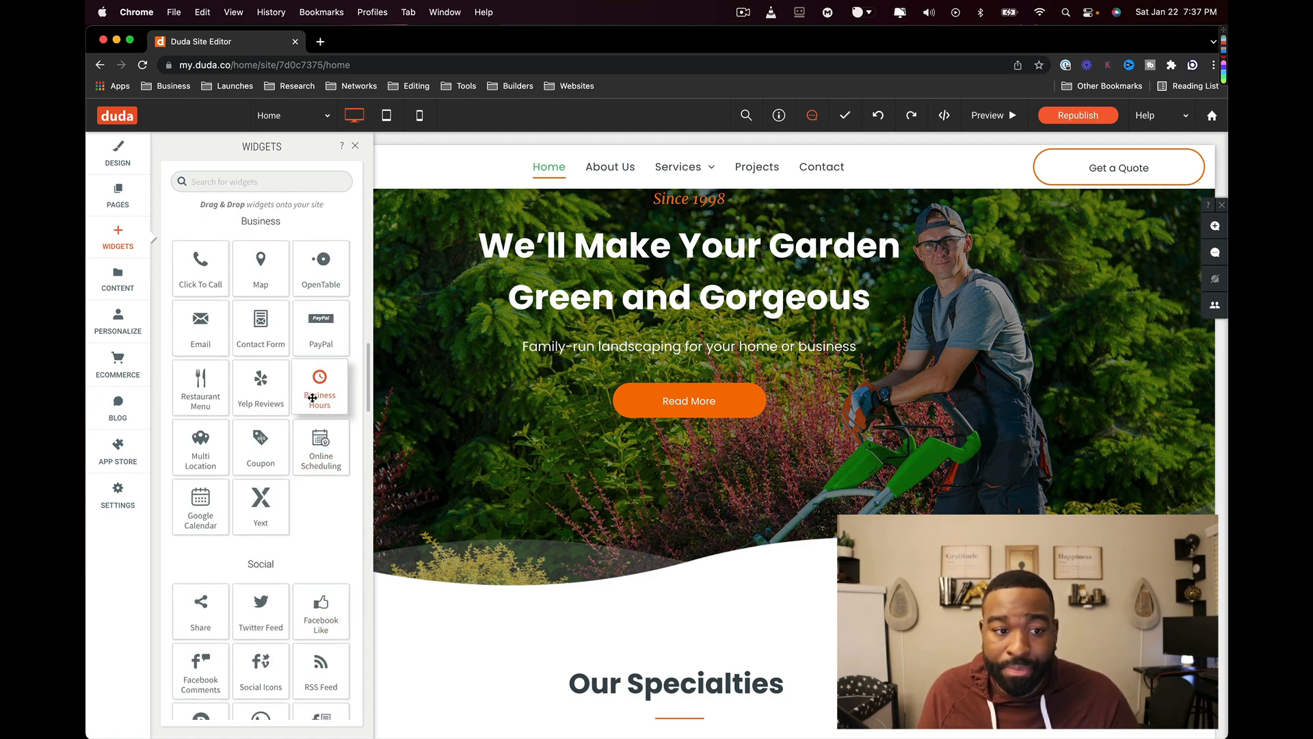
{"action": "scroll", "coordinate": [312, 396], "scroll_direction": "up", "scroll_amount": 10}
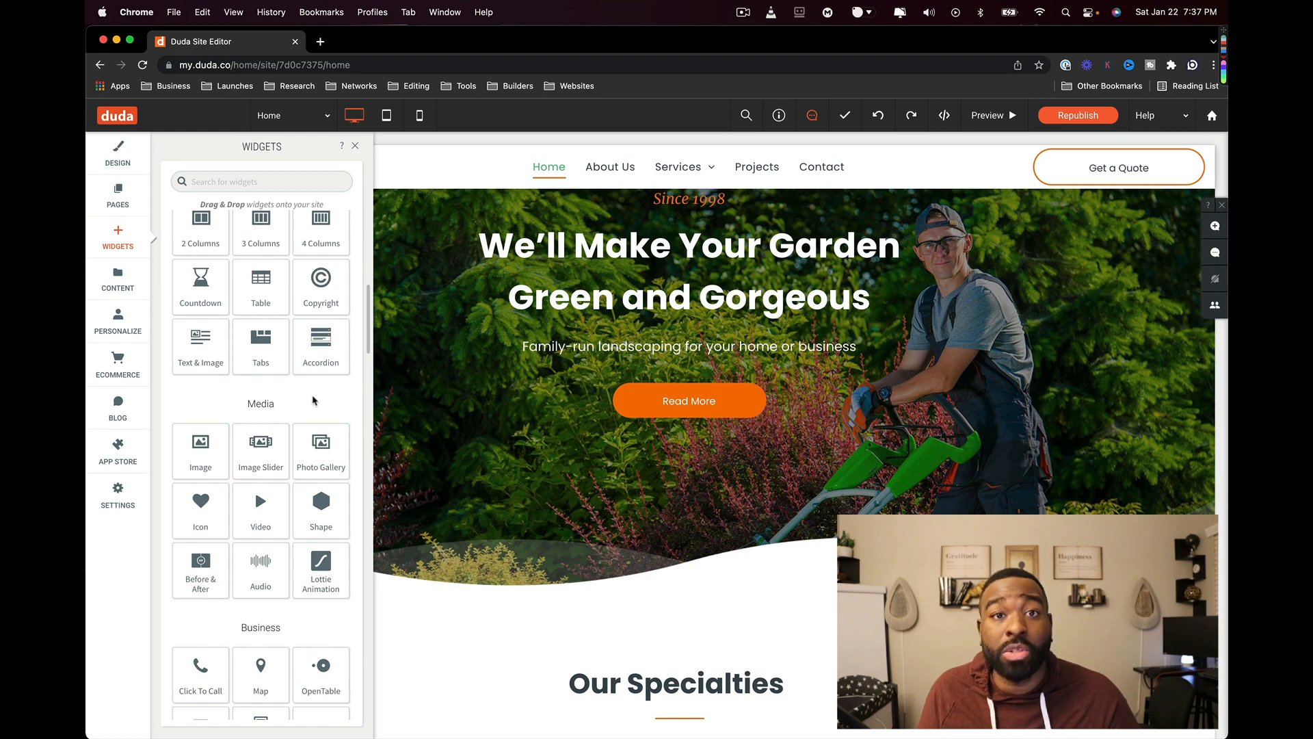
{"action": "scroll", "coordinate": [312, 396], "scroll_direction": "up", "scroll_amount": 5}
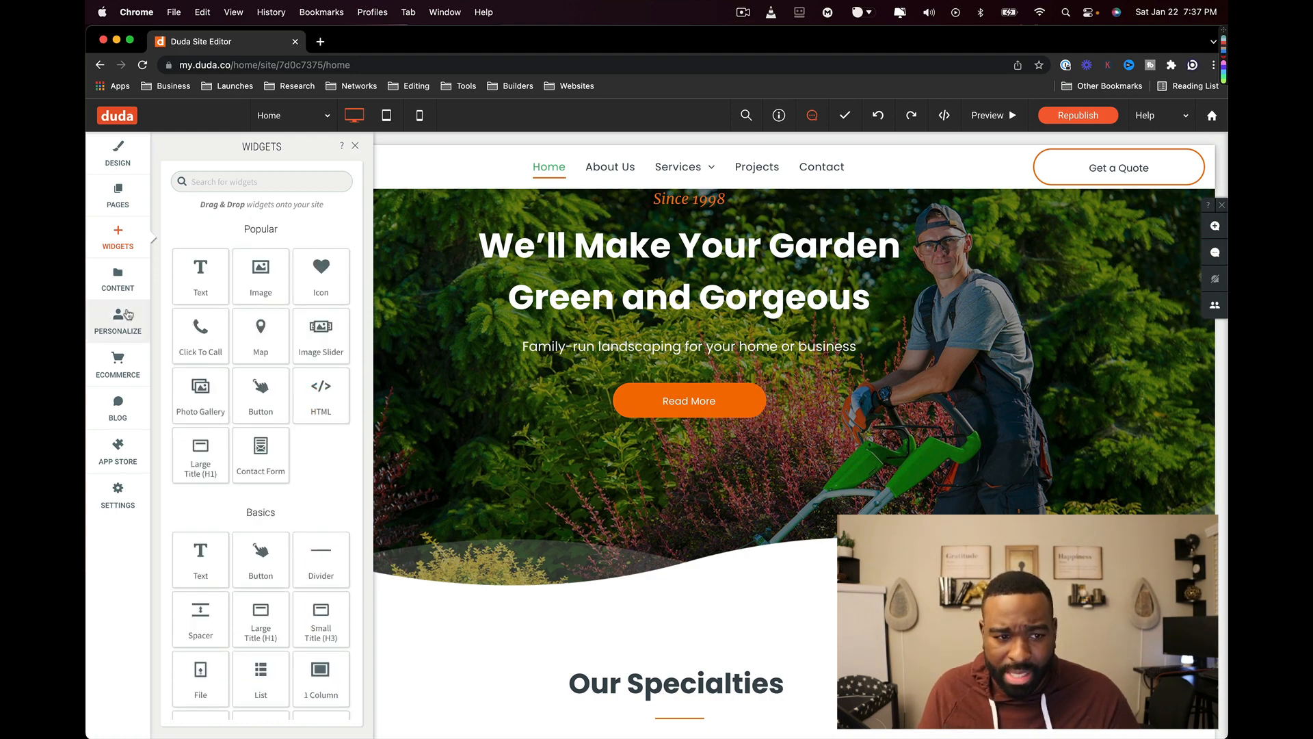
{"action": "left_click", "coordinate": [124, 290]}
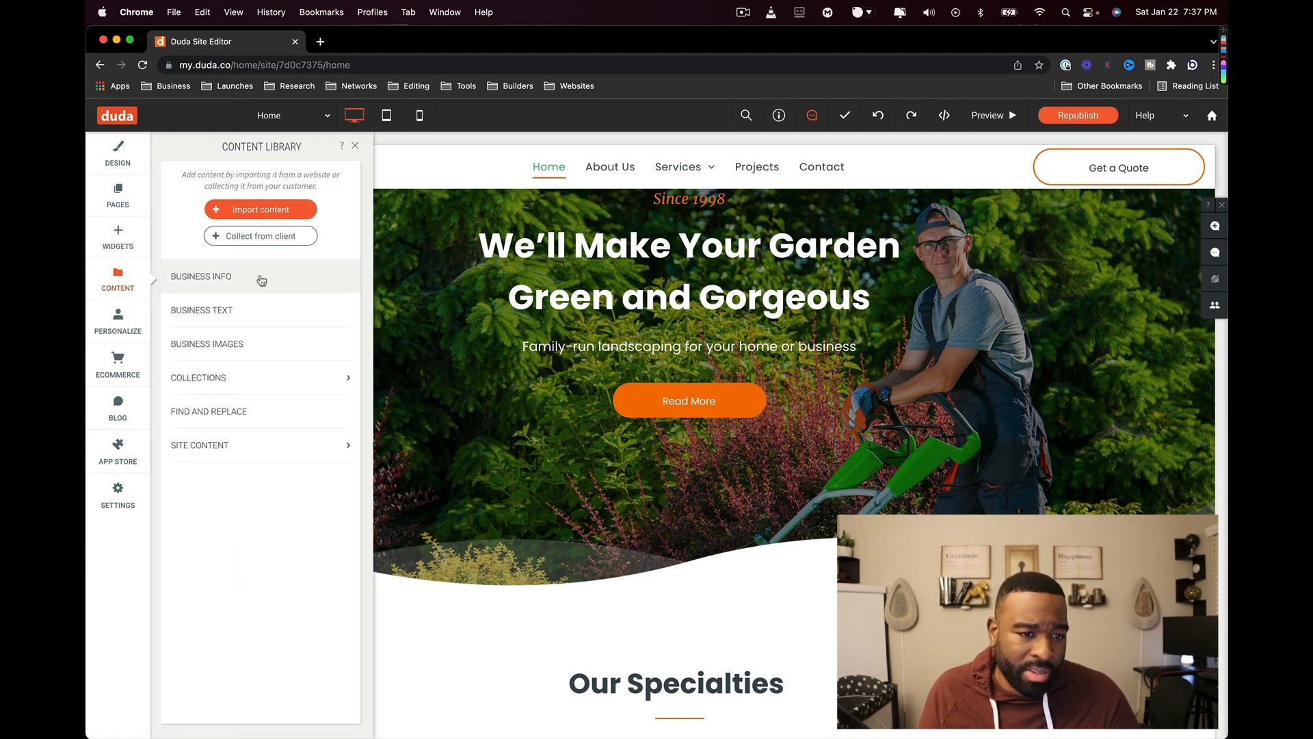
- Open Business Info, dismiss the local business schema notice, and check Business Type without choosing one
{"action": "left_click", "coordinate": [258, 277]}
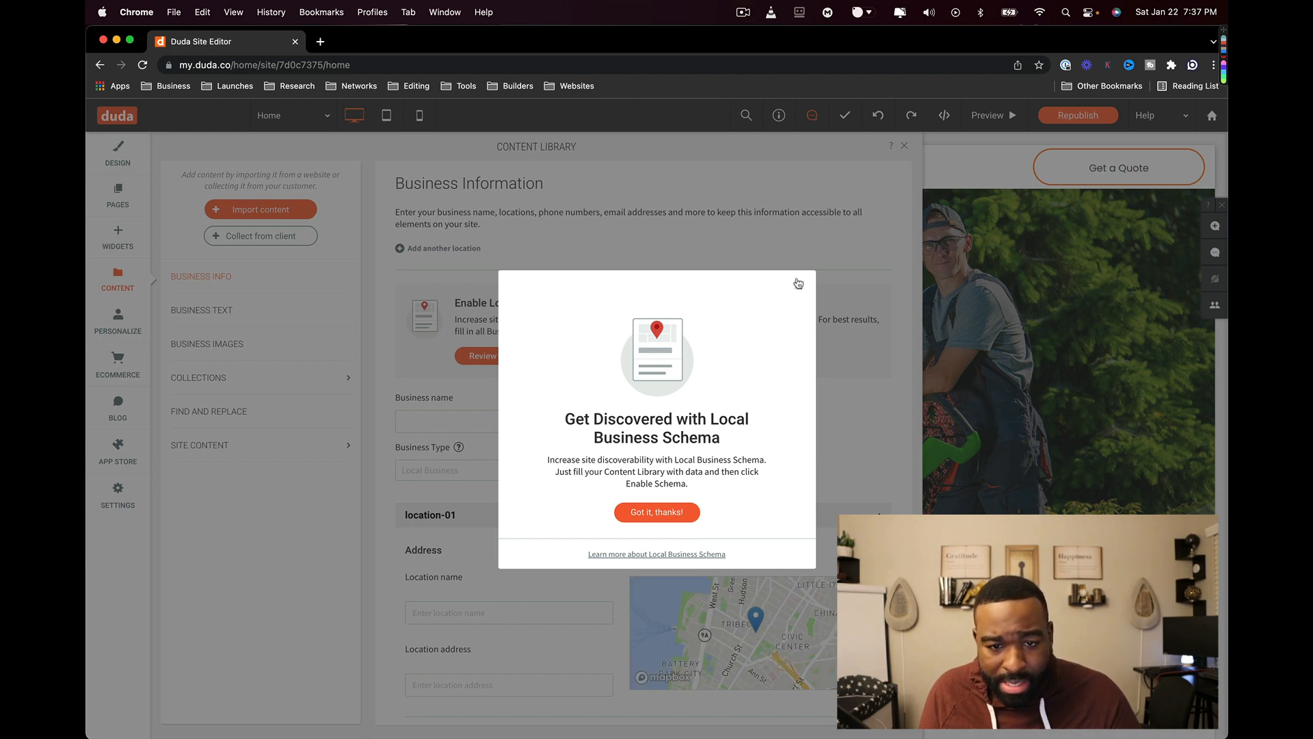
{"action": "left_click", "coordinate": [675, 514]}
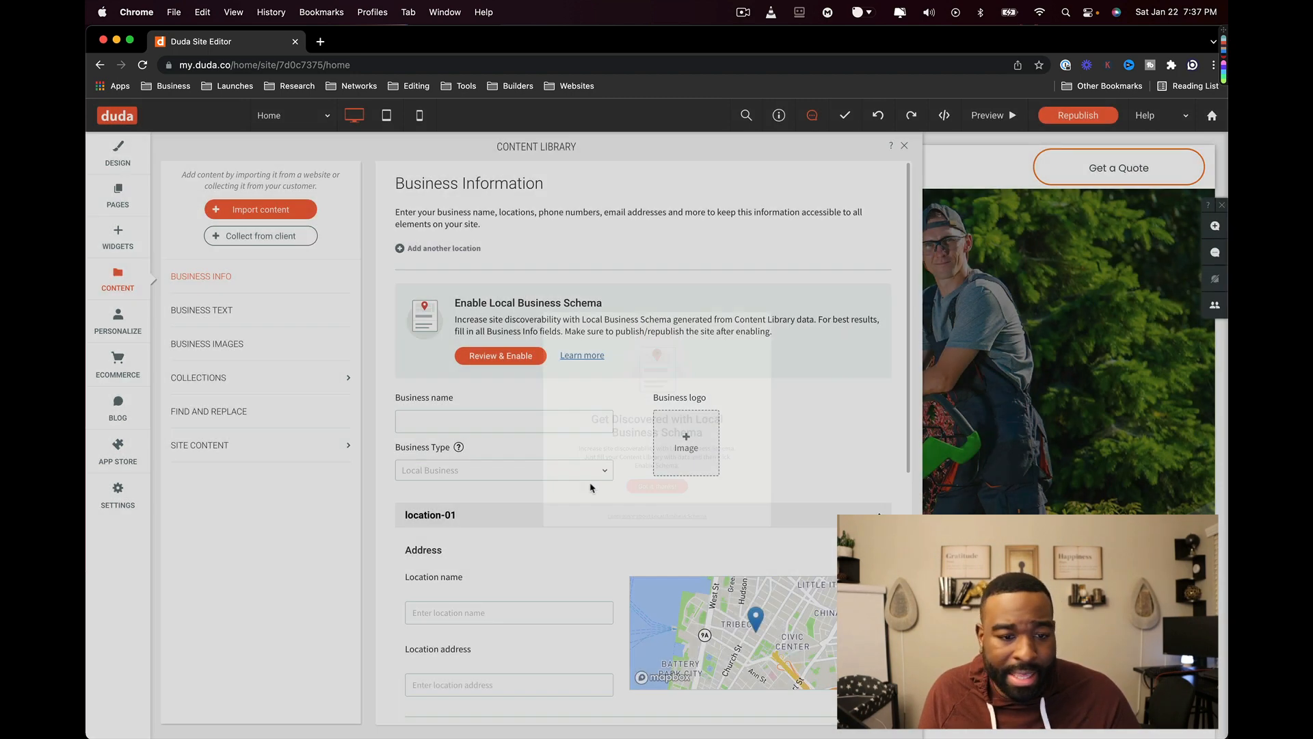
{"action": "left_click", "coordinate": [522, 468]}
{"action": "left_click", "coordinate": [507, 421]}
{"action": "left_click", "coordinate": [478, 476]}
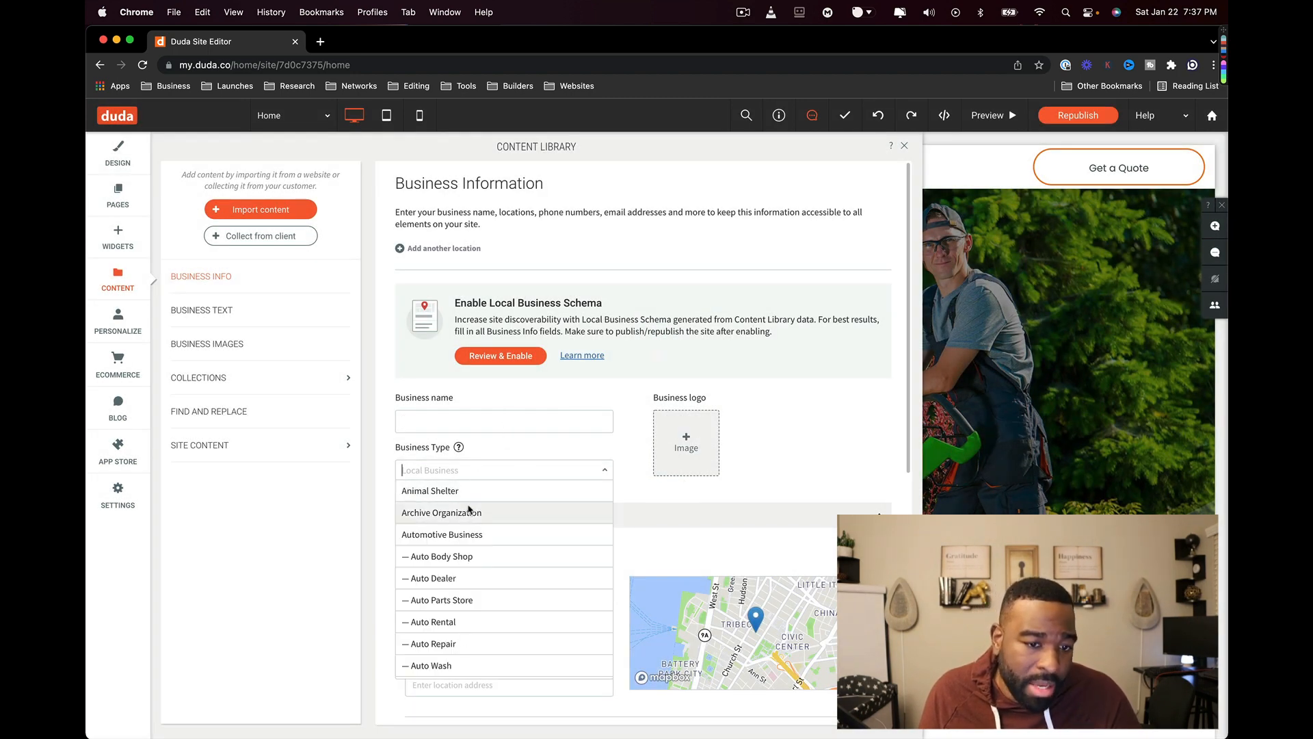
{"action": "left_click", "coordinate": [693, 407]}
- Scroll through the Business Information fields for the New York, NY, United States location
{"action": "scroll", "coordinate": [521, 512], "scroll_direction": "down", "scroll_amount": 1}
{"action": "scroll", "coordinate": [521, 513], "scroll_direction": "down", "scroll_amount": 3}
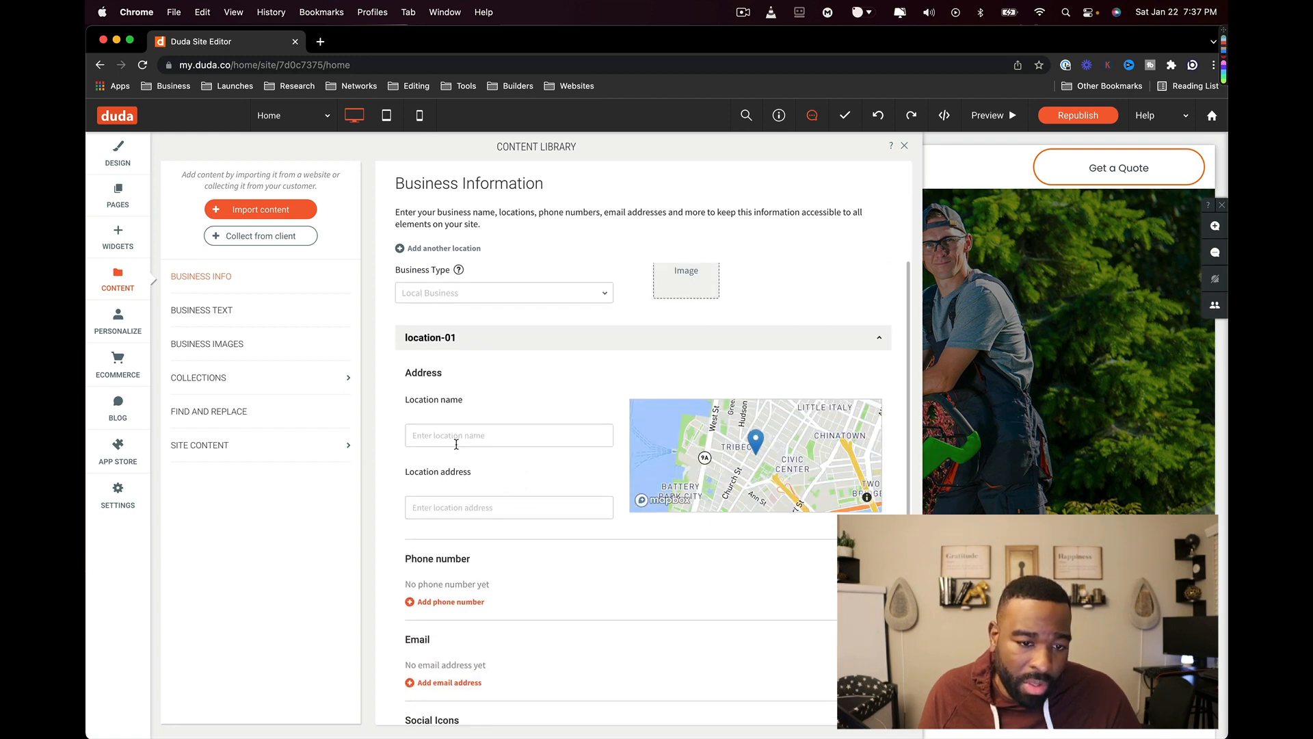
{"action": "scroll", "coordinate": [639, 557], "scroll_direction": "down", "scroll_amount": 3}
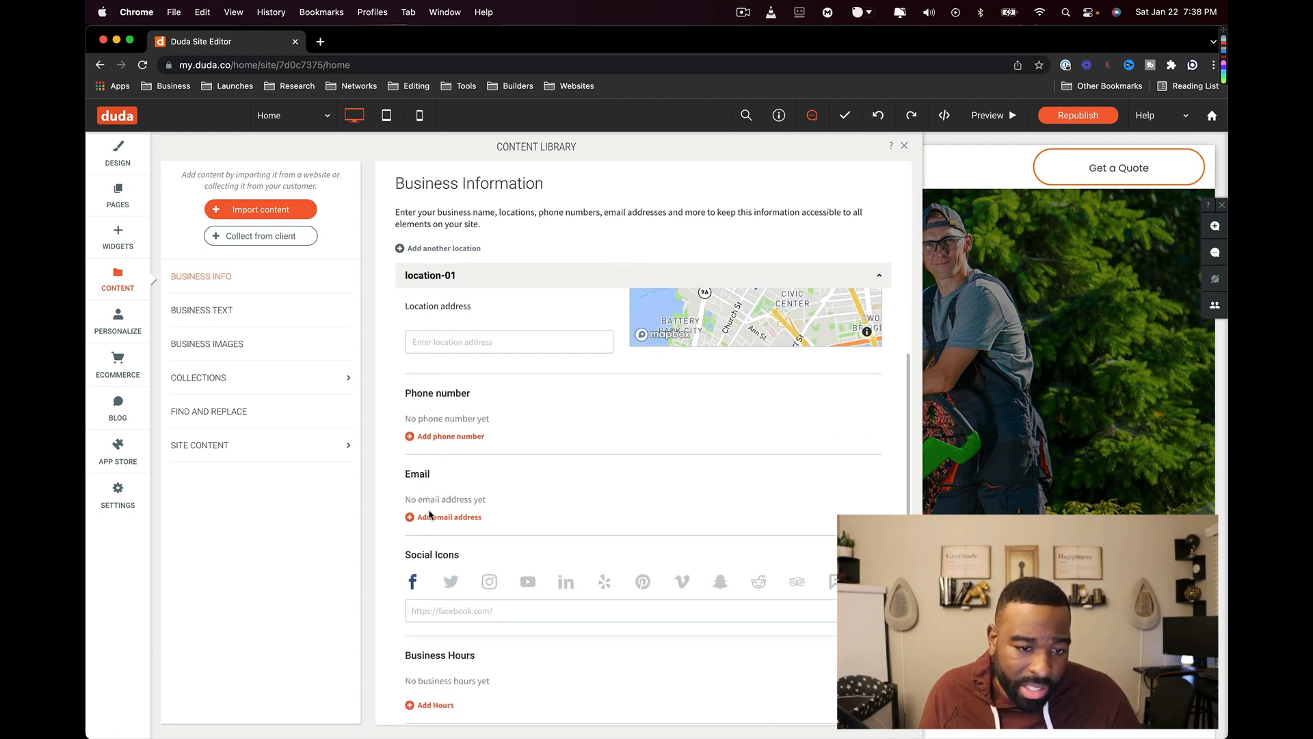
{"action": "scroll", "coordinate": [441, 540], "scroll_direction": "down", "scroll_amount": 2}
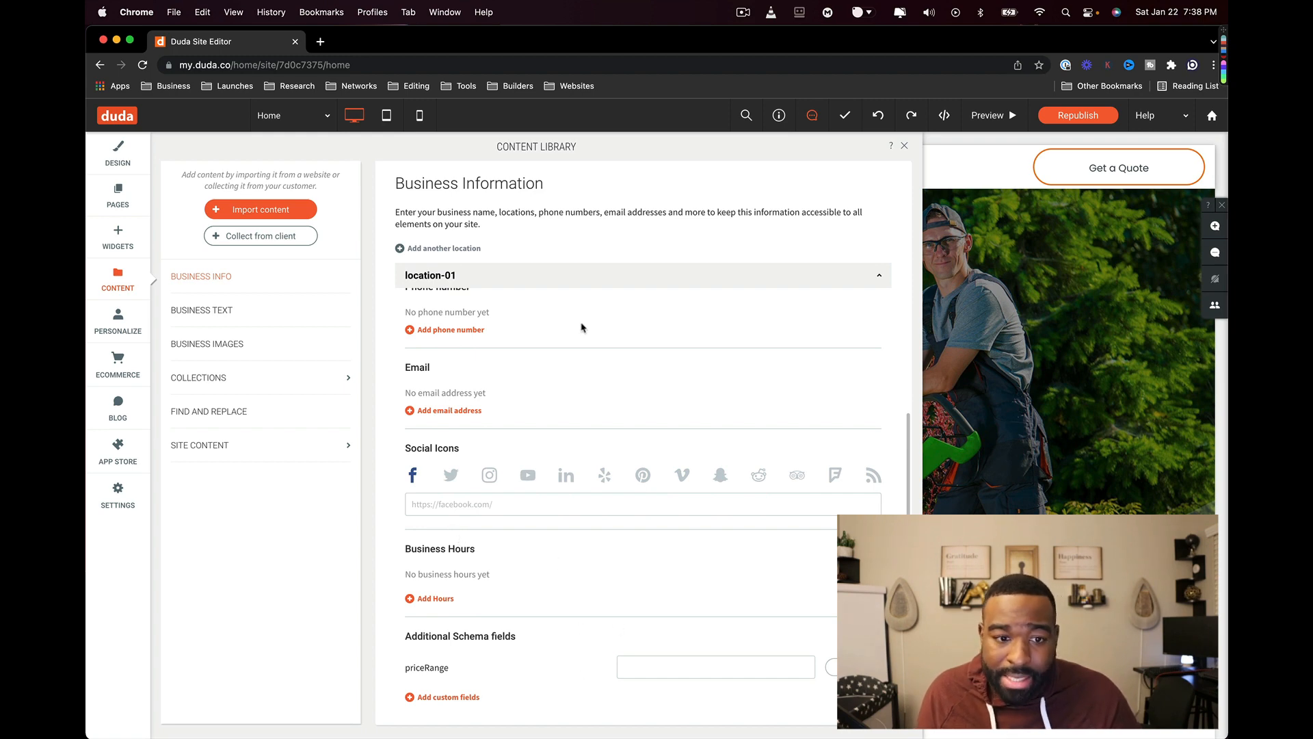
{"action": "key", "text": "XF86AudioLowerVolume"}
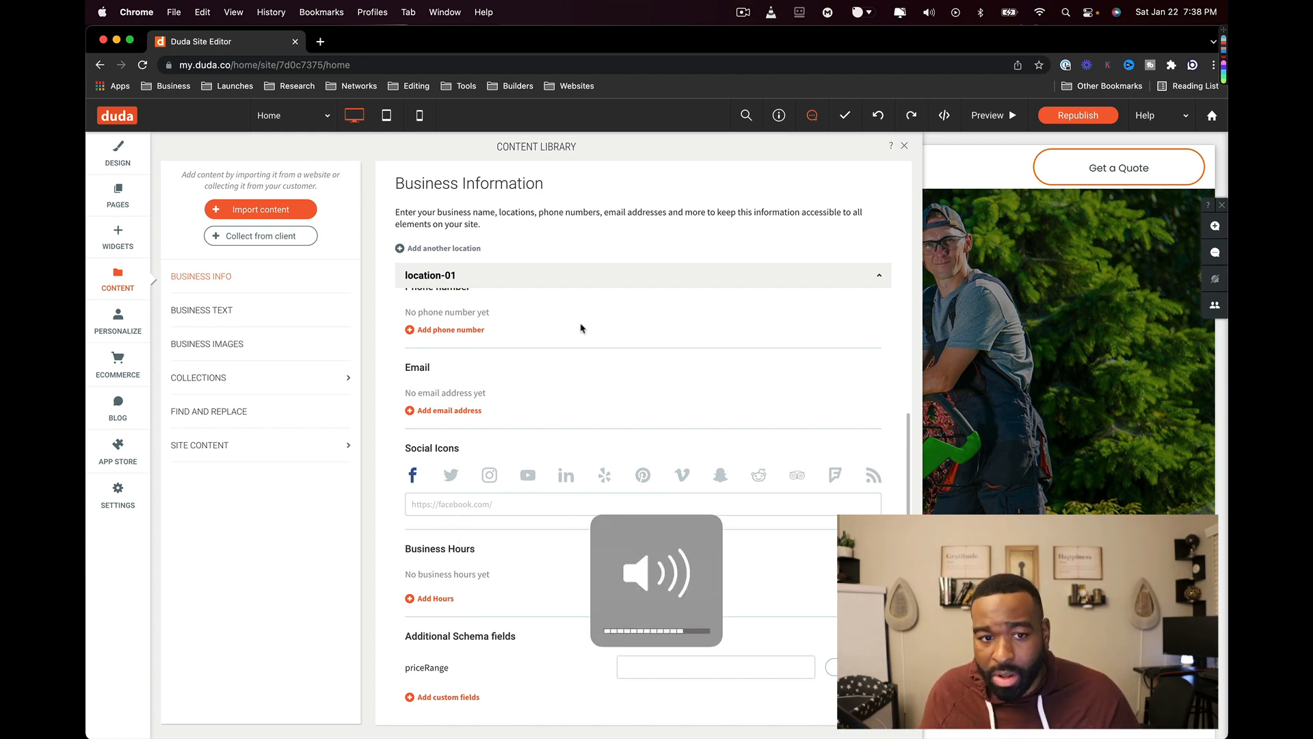
{"action": "scroll", "coordinate": [662, 274], "scroll_direction": "up", "scroll_amount": 8}
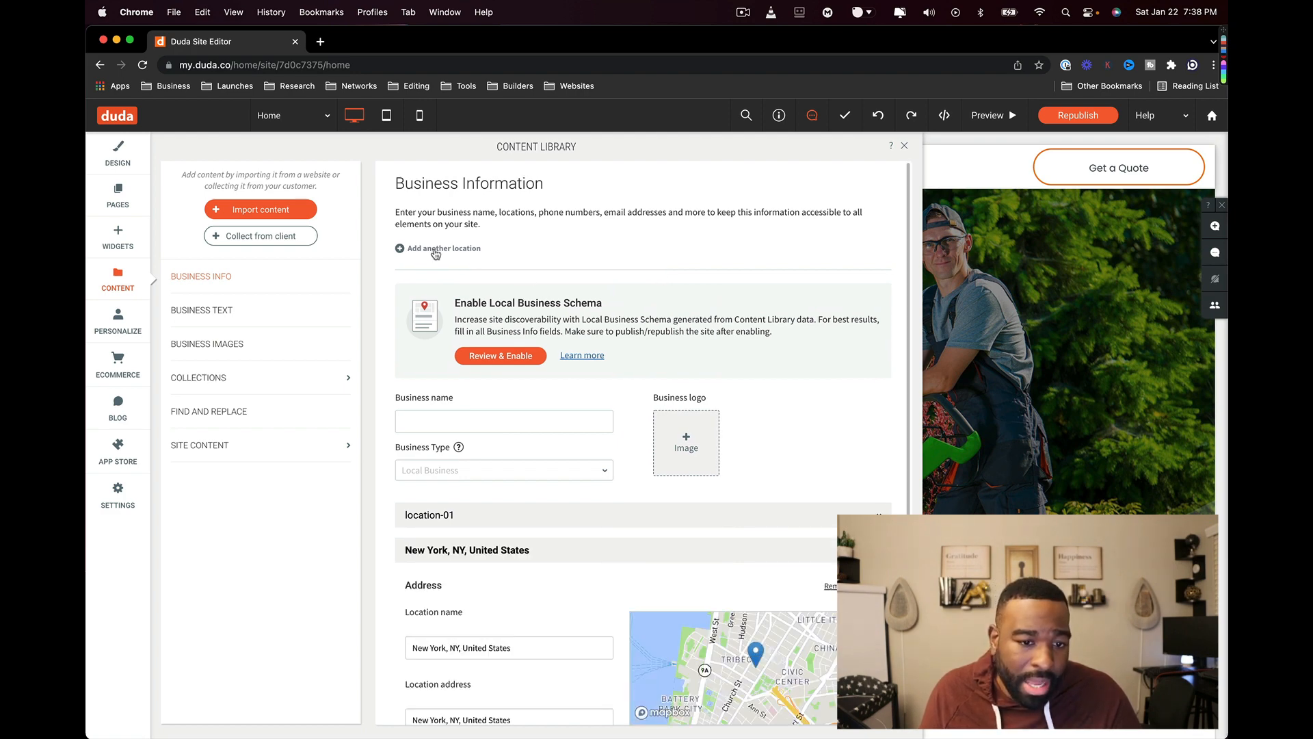
{"action": "scroll", "coordinate": [828, 499], "scroll_direction": "down", "scroll_amount": 4}
{"action": "scroll", "coordinate": [826, 502], "scroll_direction": "up", "scroll_amount": 4}
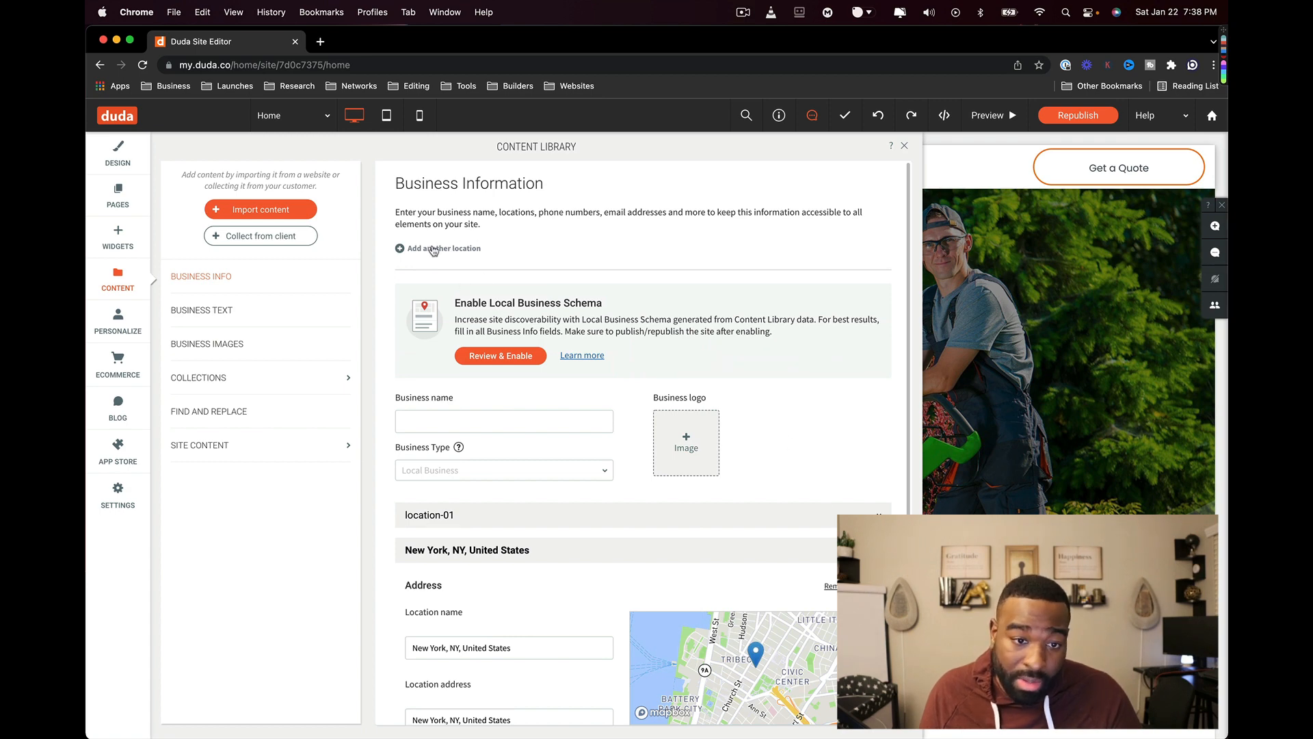
{"action": "scroll", "coordinate": [486, 293], "scroll_direction": "down", "scroll_amount": 4}
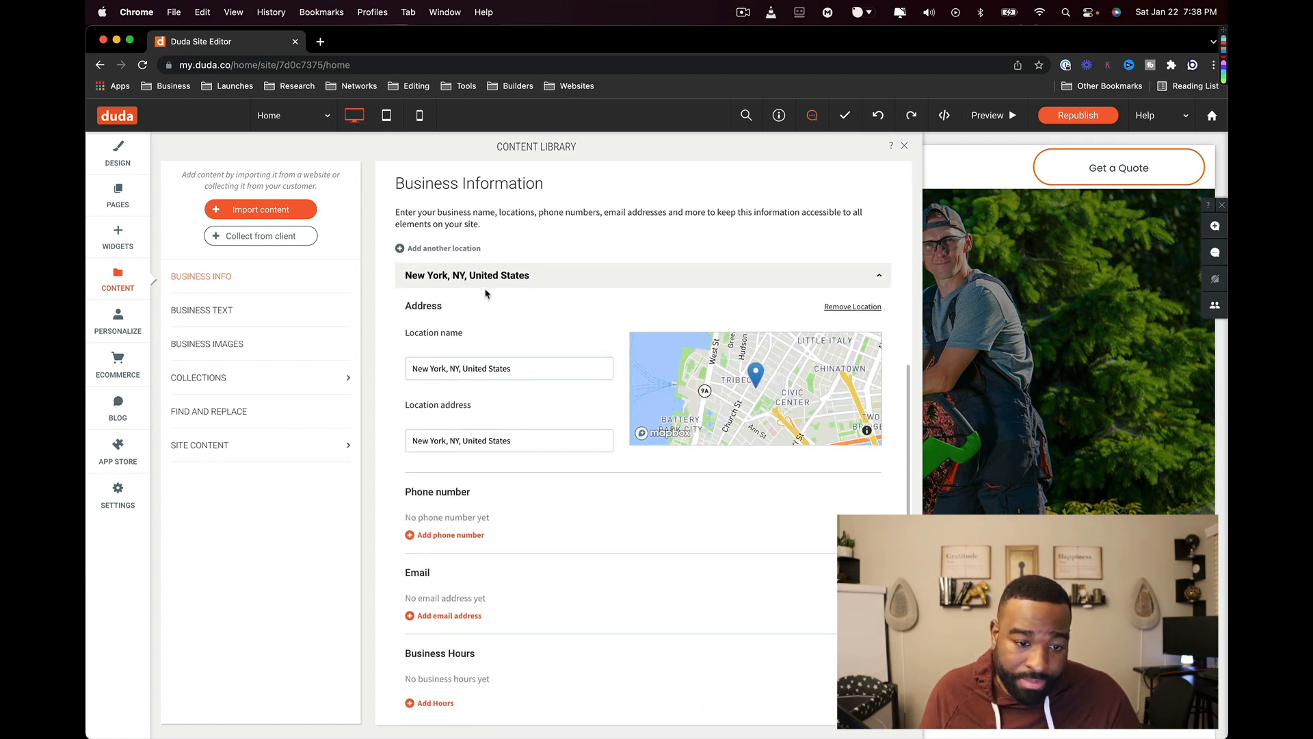
{"action": "scroll", "coordinate": [486, 292], "scroll_direction": "up", "scroll_amount": 4}
- View the Business Text and Business Images content pages
{"action": "left_click", "coordinate": [203, 310]}
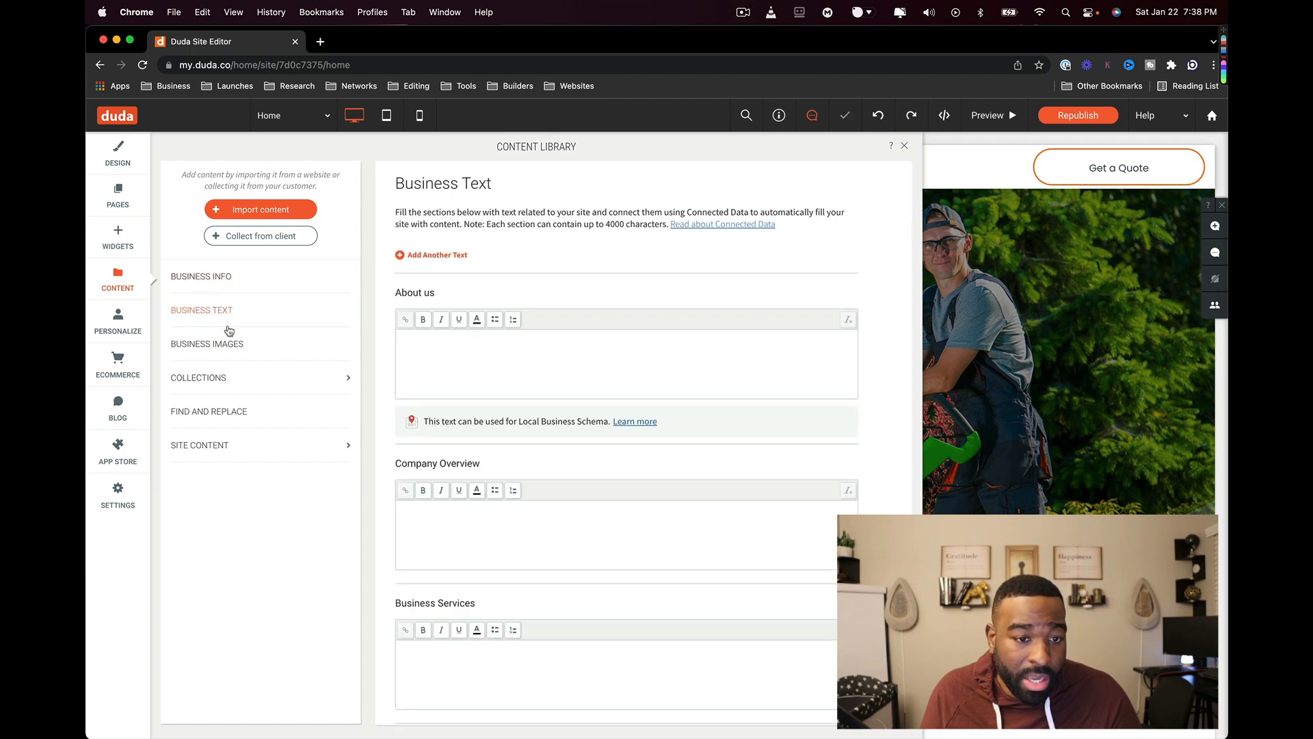
{"action": "scroll", "coordinate": [615, 410], "scroll_direction": "down", "scroll_amount": 1}
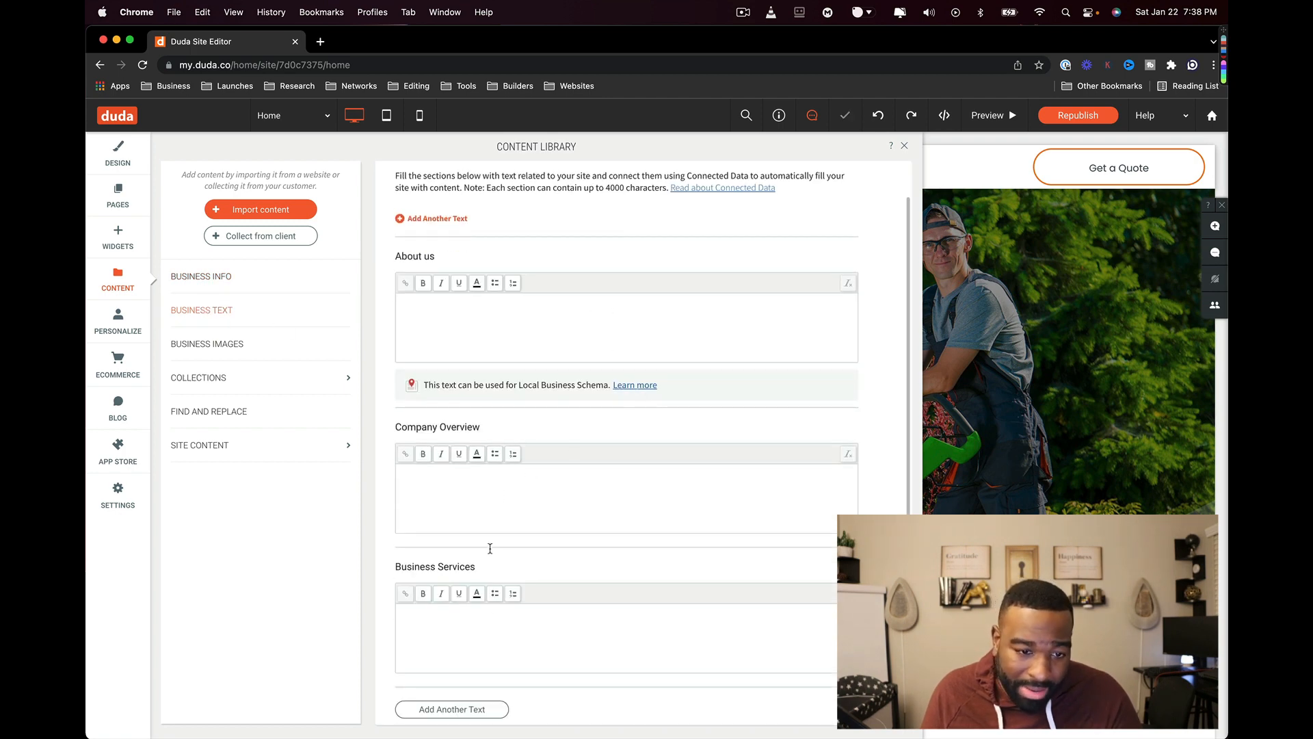
{"action": "left_click", "coordinate": [265, 352]}
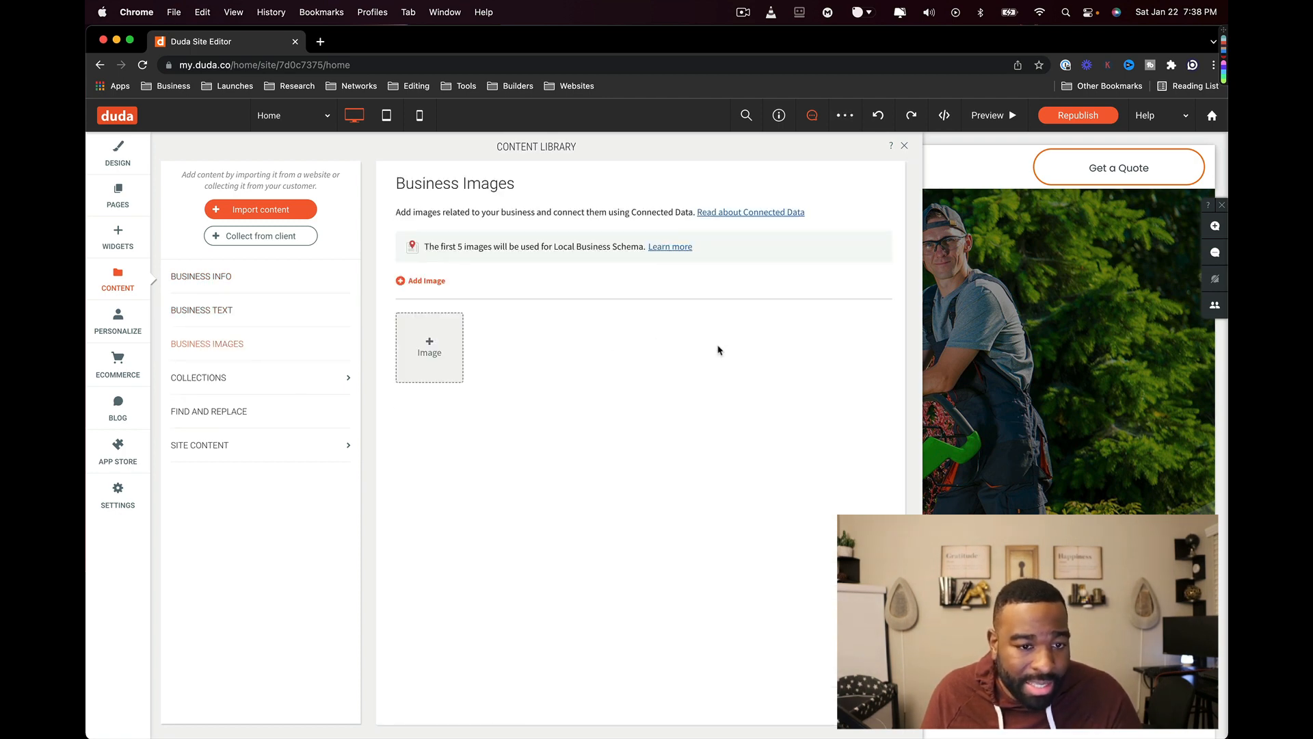
- Look at the empty Collections and the Site Content section, then return to the main list
{"action": "left_click", "coordinate": [209, 382]}
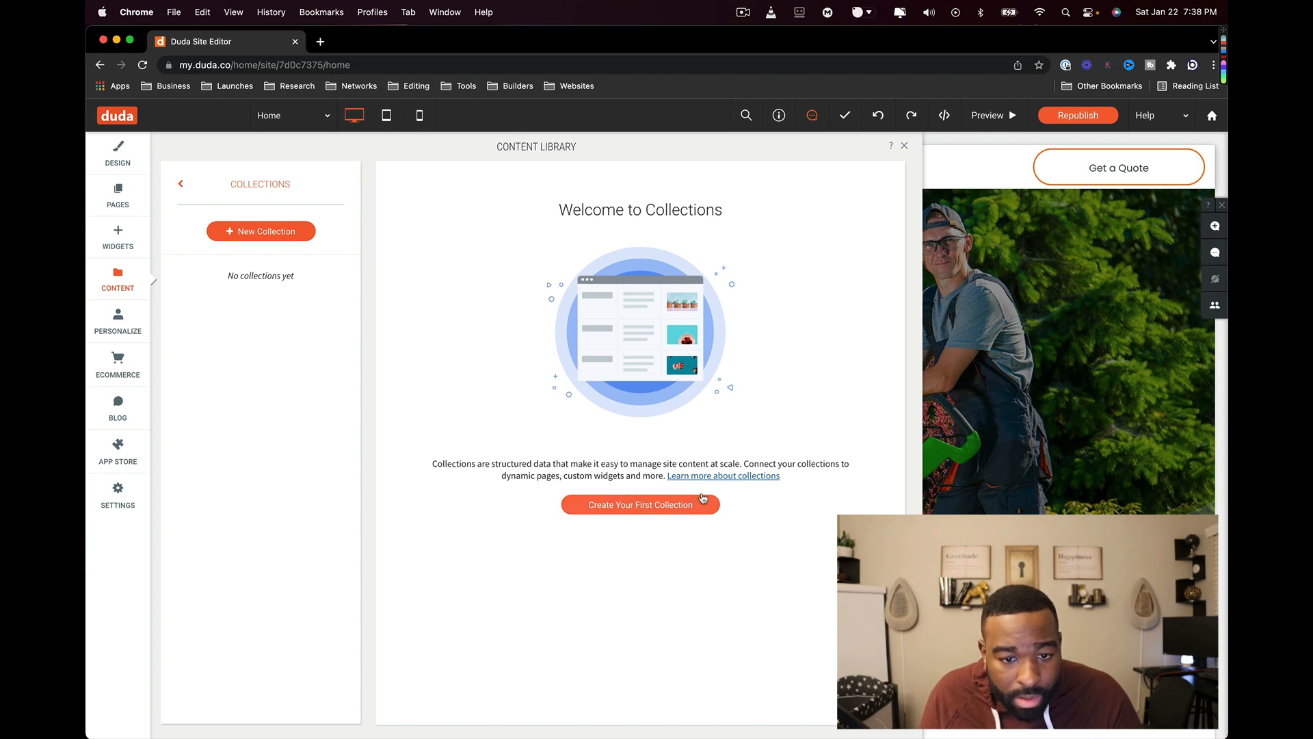
{"action": "left_click", "coordinate": [181, 182]}
{"action": "left_click", "coordinate": [267, 450]}
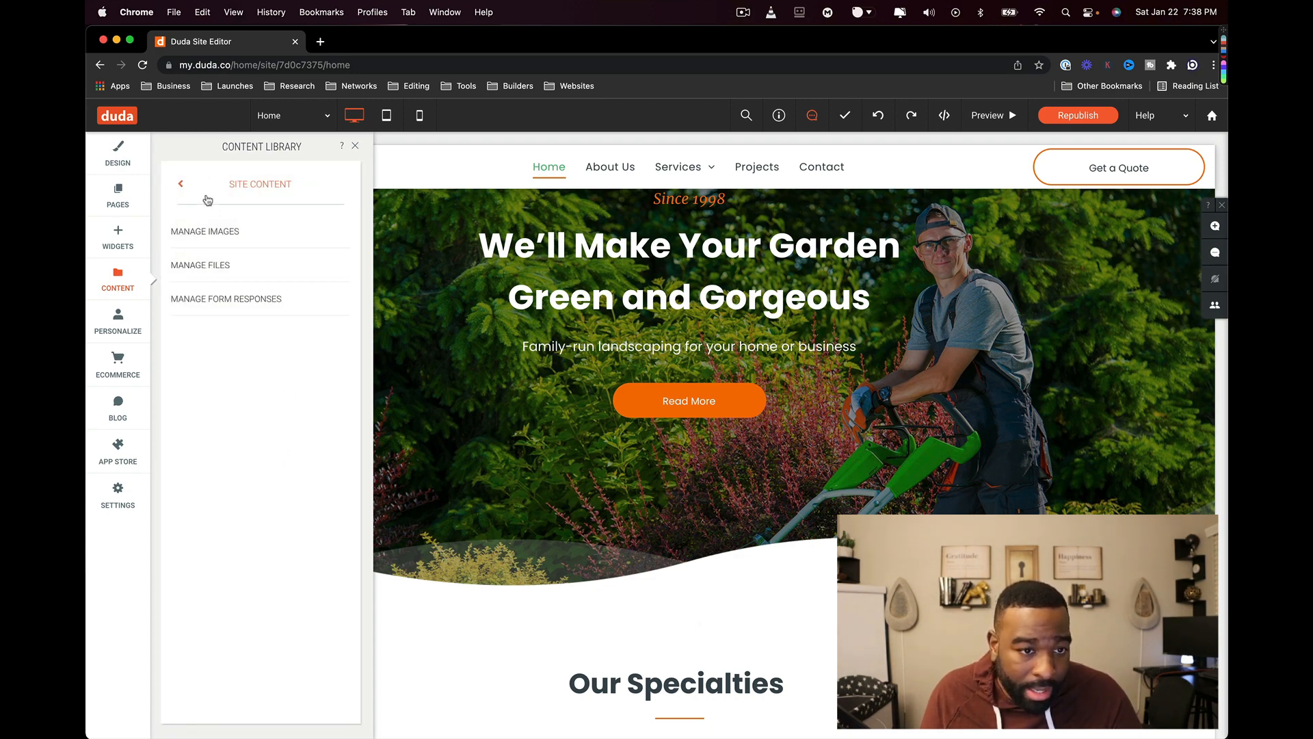
{"action": "left_click", "coordinate": [182, 183]}
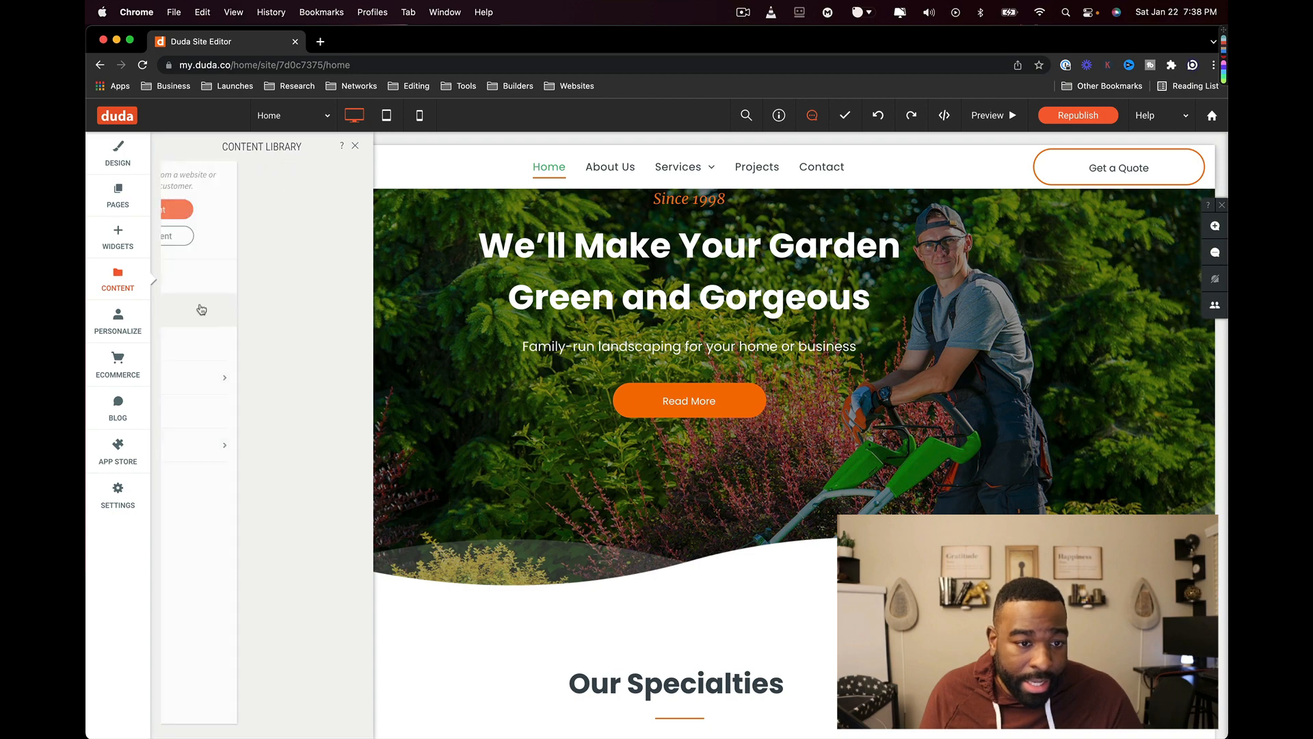
- Open Personalize and scroll the rule gallery past Popup, Menu, Call Us! and Lunch Special
{"action": "left_click", "coordinate": [123, 321]}
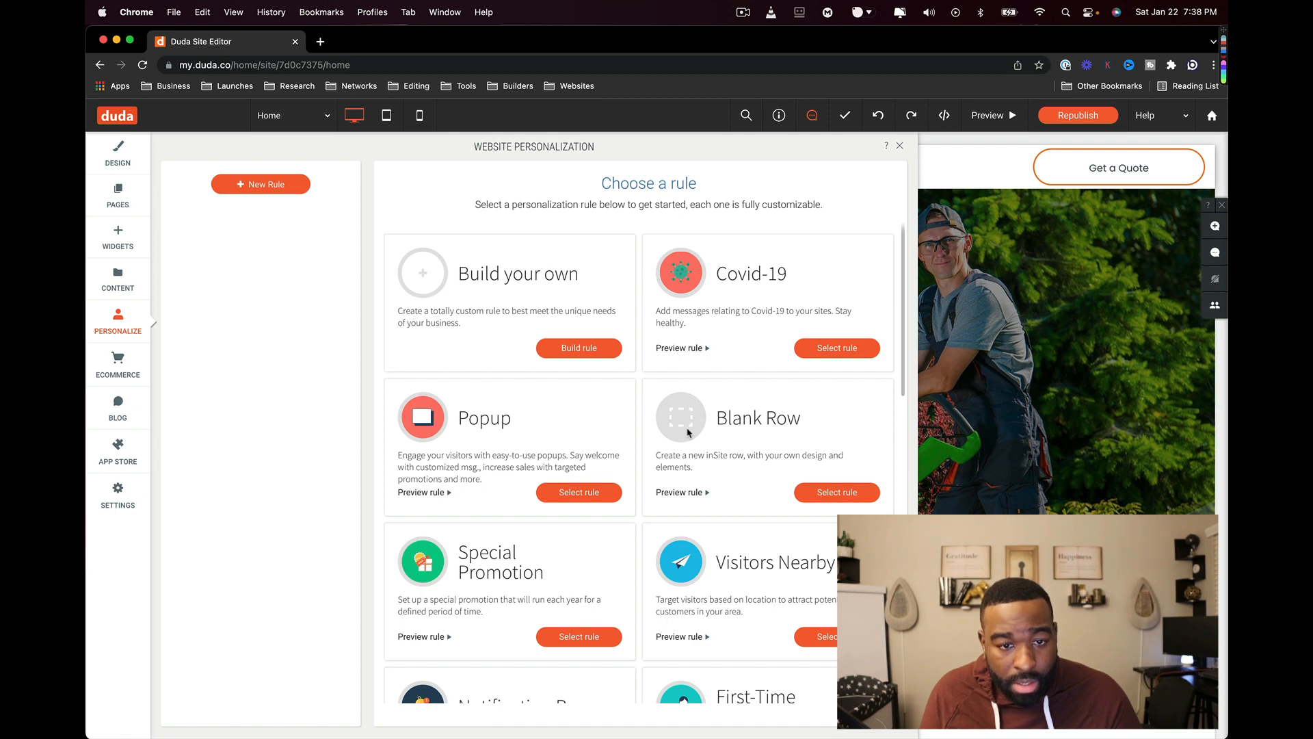
{"action": "scroll", "coordinate": [777, 398], "scroll_direction": "down", "scroll_amount": 2}
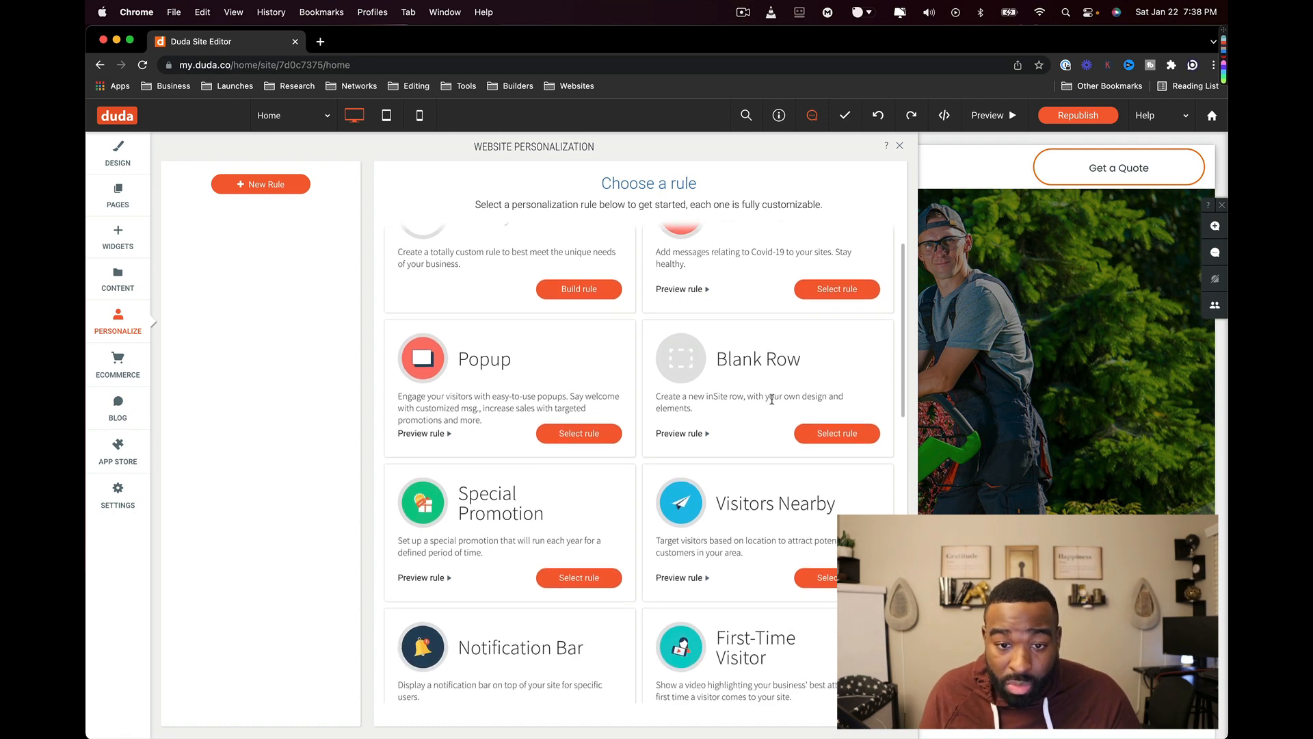
{"action": "scroll", "coordinate": [640, 425], "scroll_direction": "down", "scroll_amount": 1}
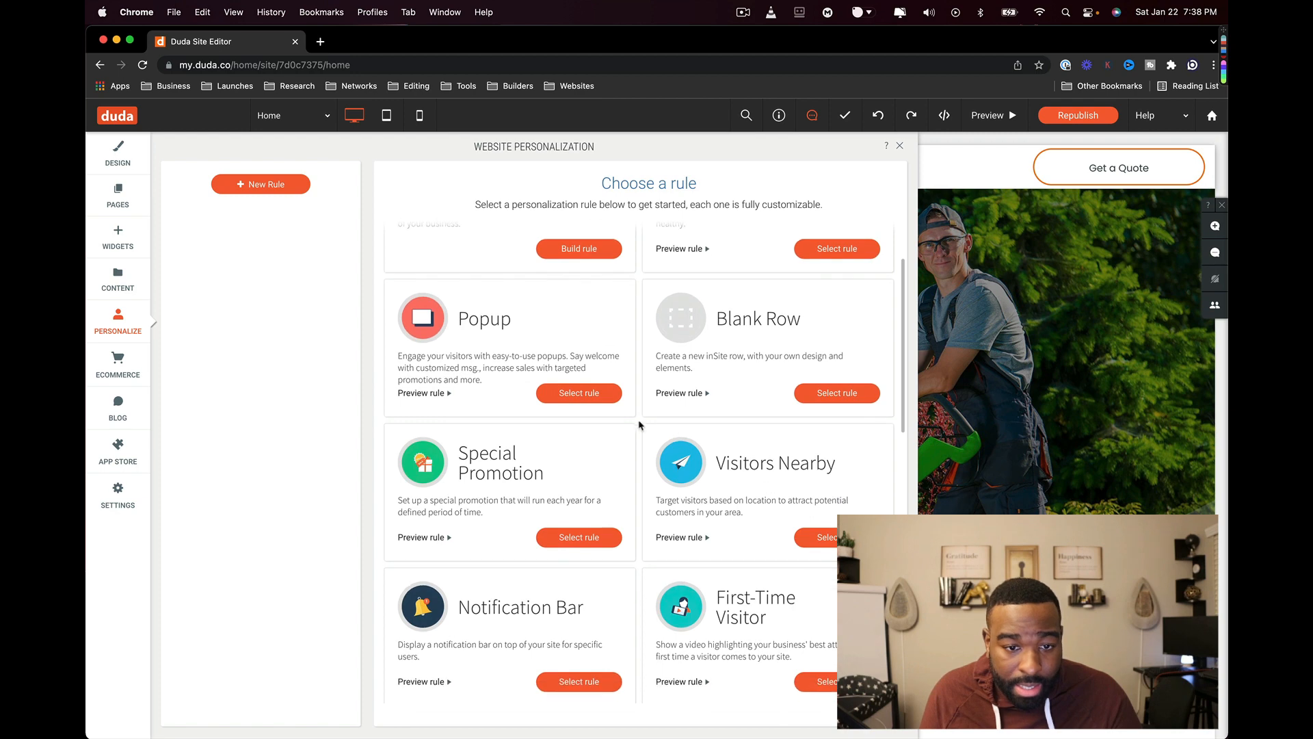
{"action": "scroll", "coordinate": [797, 498], "scroll_direction": "down", "scroll_amount": 3}
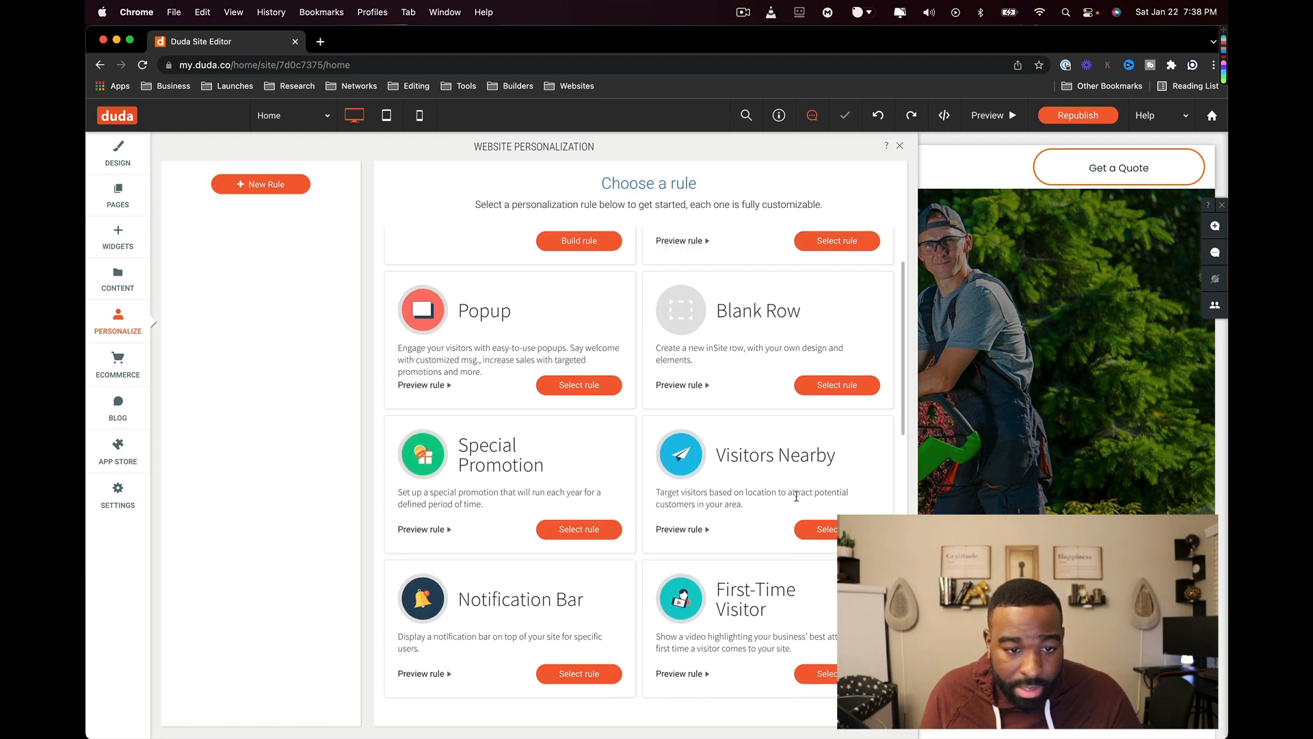
{"action": "scroll", "coordinate": [622, 535], "scroll_direction": "down", "scroll_amount": 10}
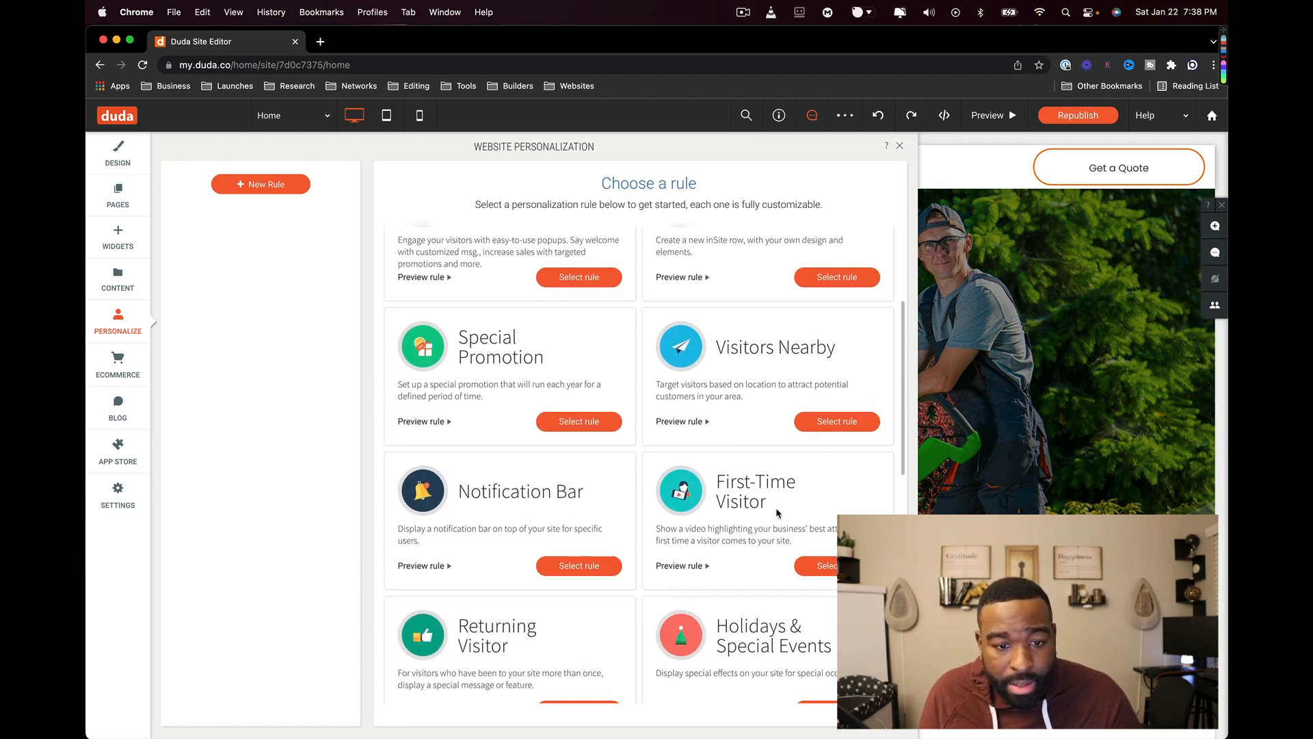
{"action": "scroll", "coordinate": [783, 514], "scroll_direction": "down", "scroll_amount": 2}
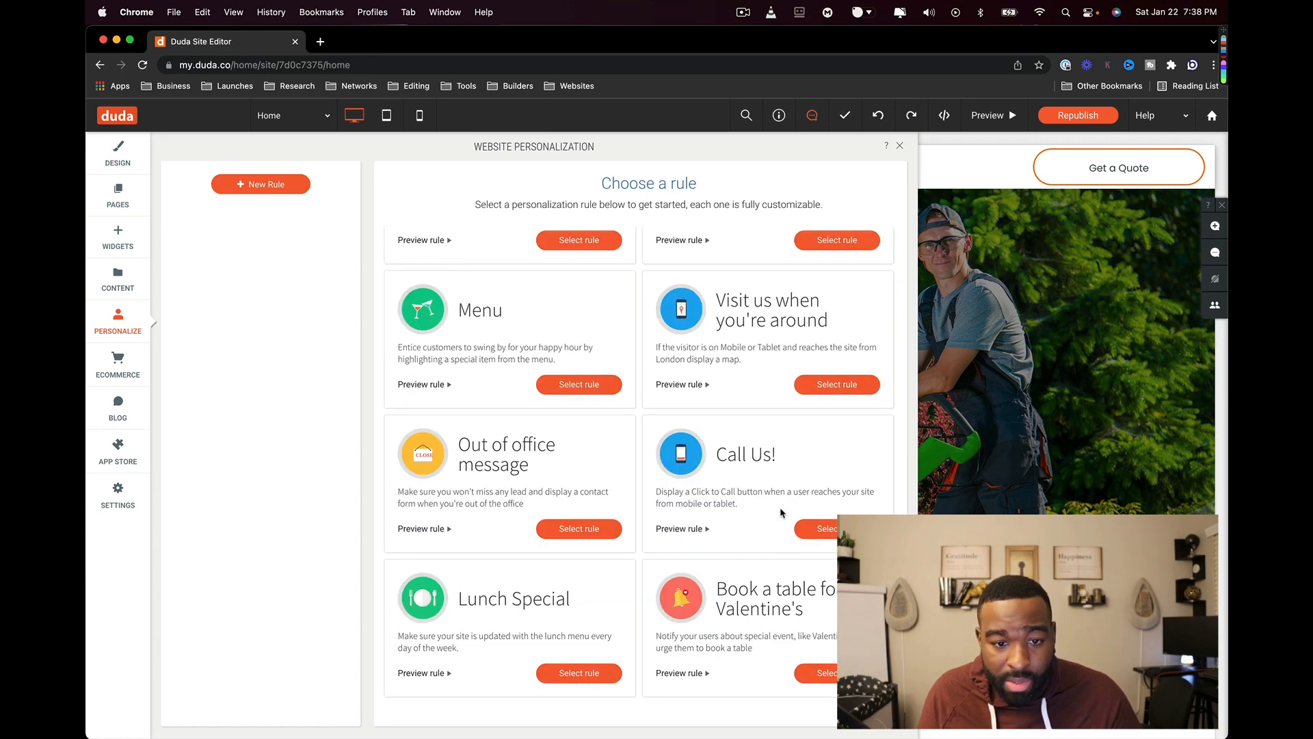
- Look at the Ecommerce and Blog panels
{"action": "left_click", "coordinate": [123, 366]}
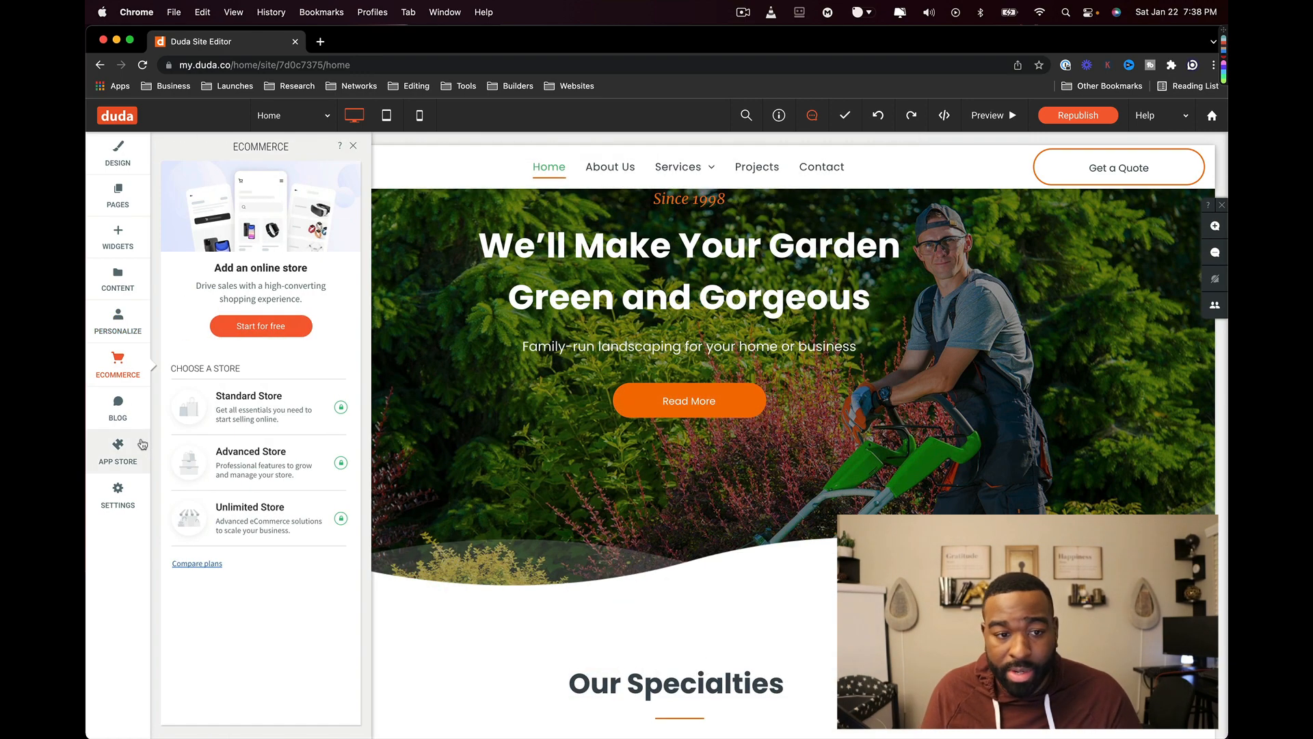
{"action": "mouse_move", "coordinate": [274, 333]}
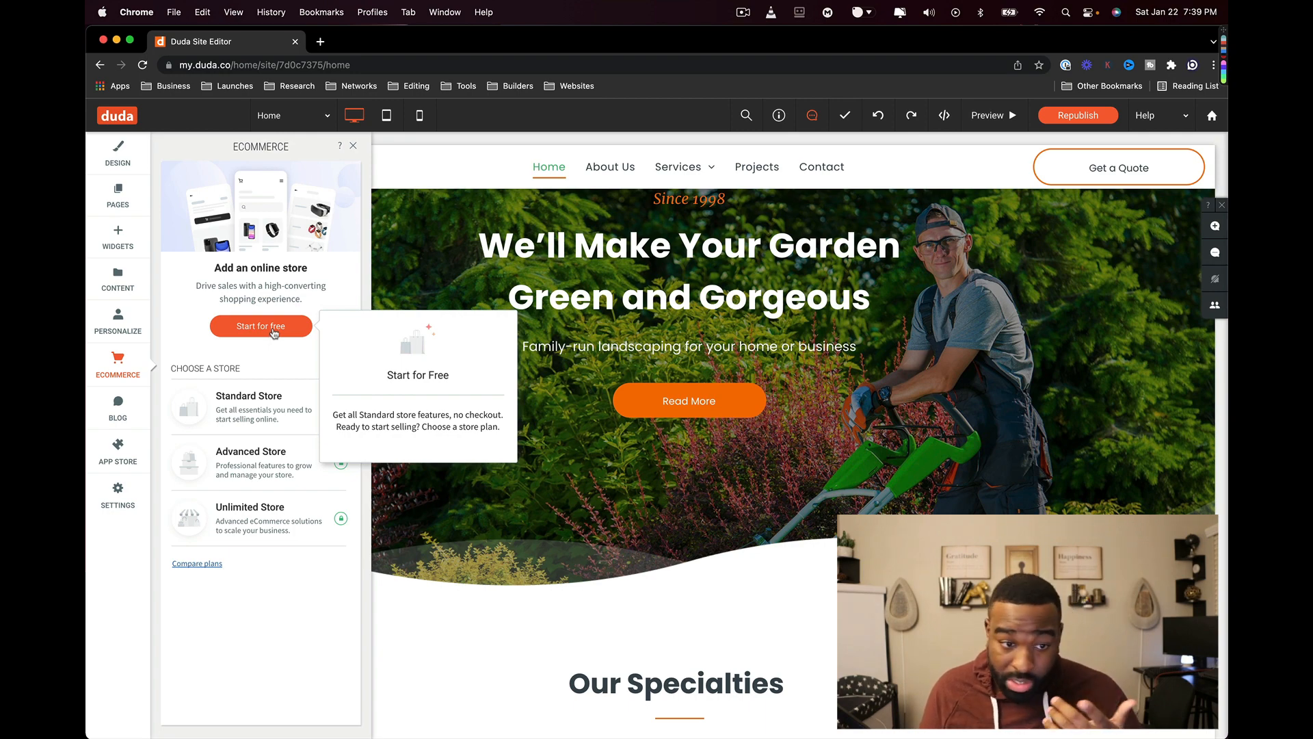
{"action": "left_click", "coordinate": [122, 416]}
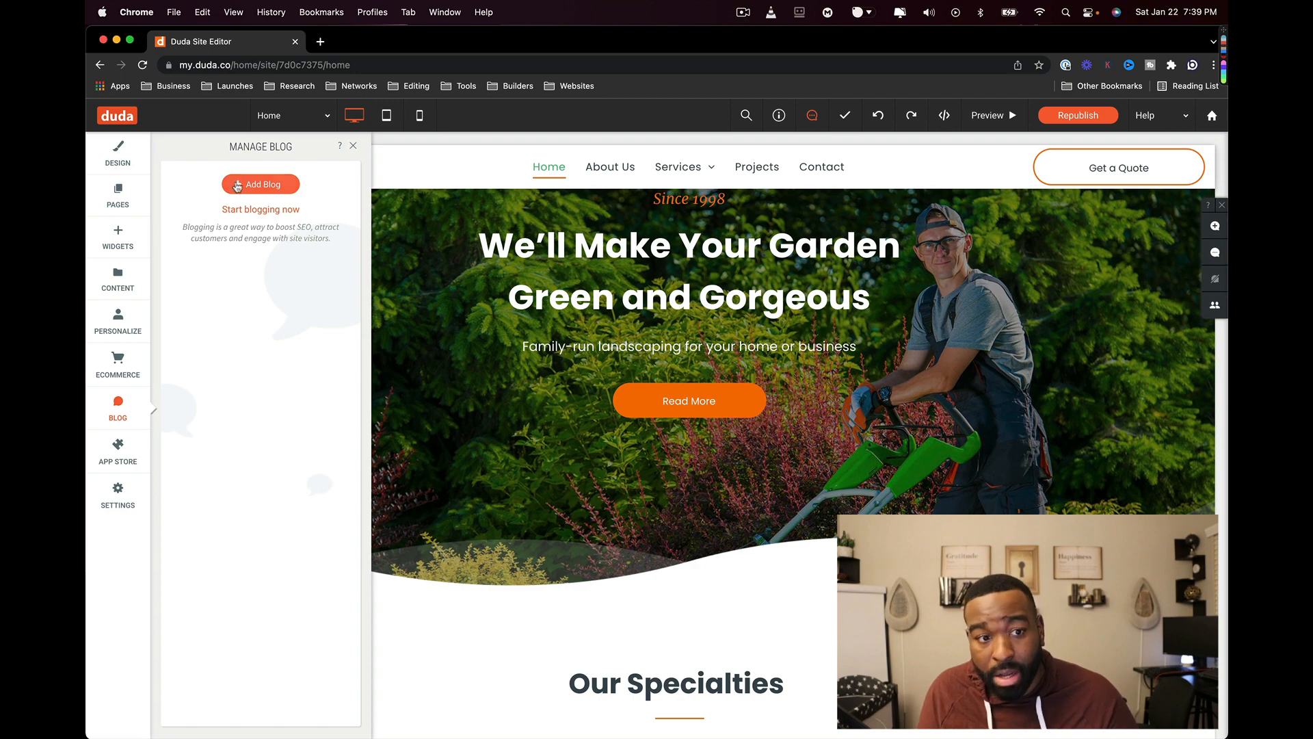
- Browse the App Store integrations list, then open Site Settings on Site Icons
{"action": "left_click", "coordinate": [117, 452]}
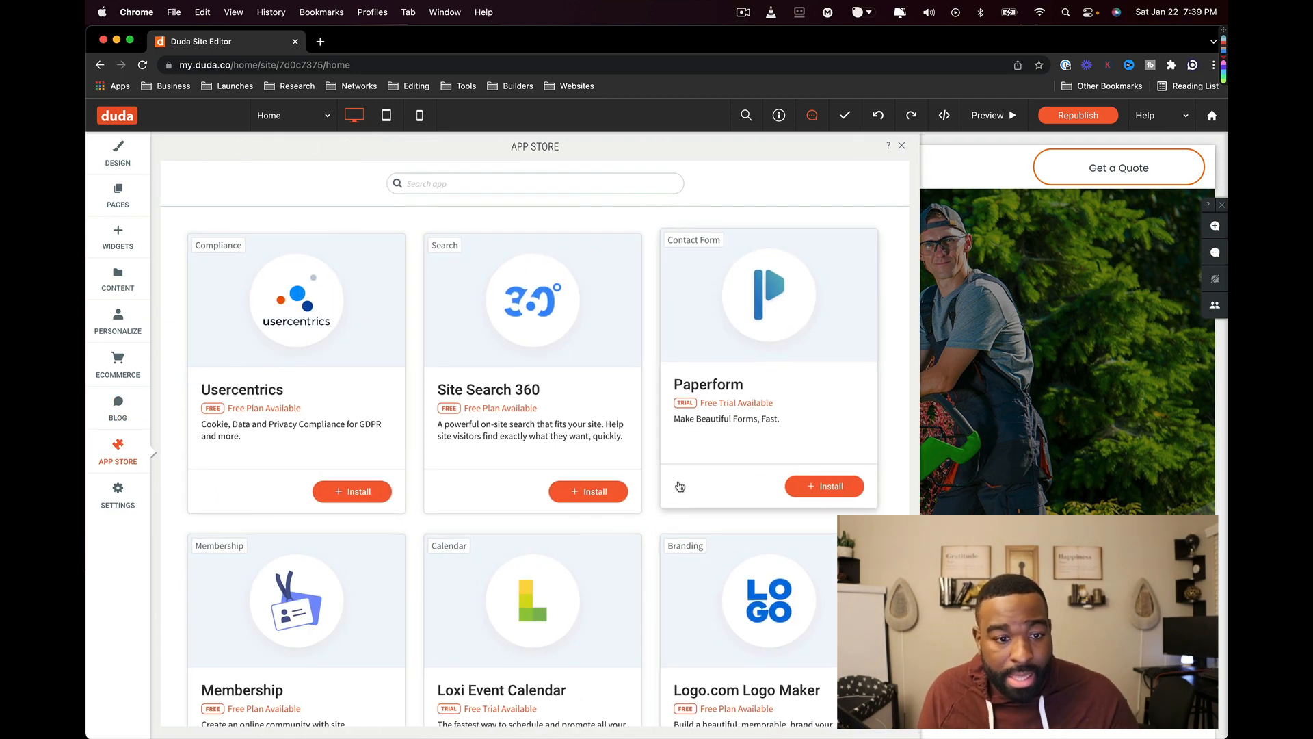
{"action": "scroll", "coordinate": [680, 486], "scroll_direction": "down", "scroll_amount": 9}
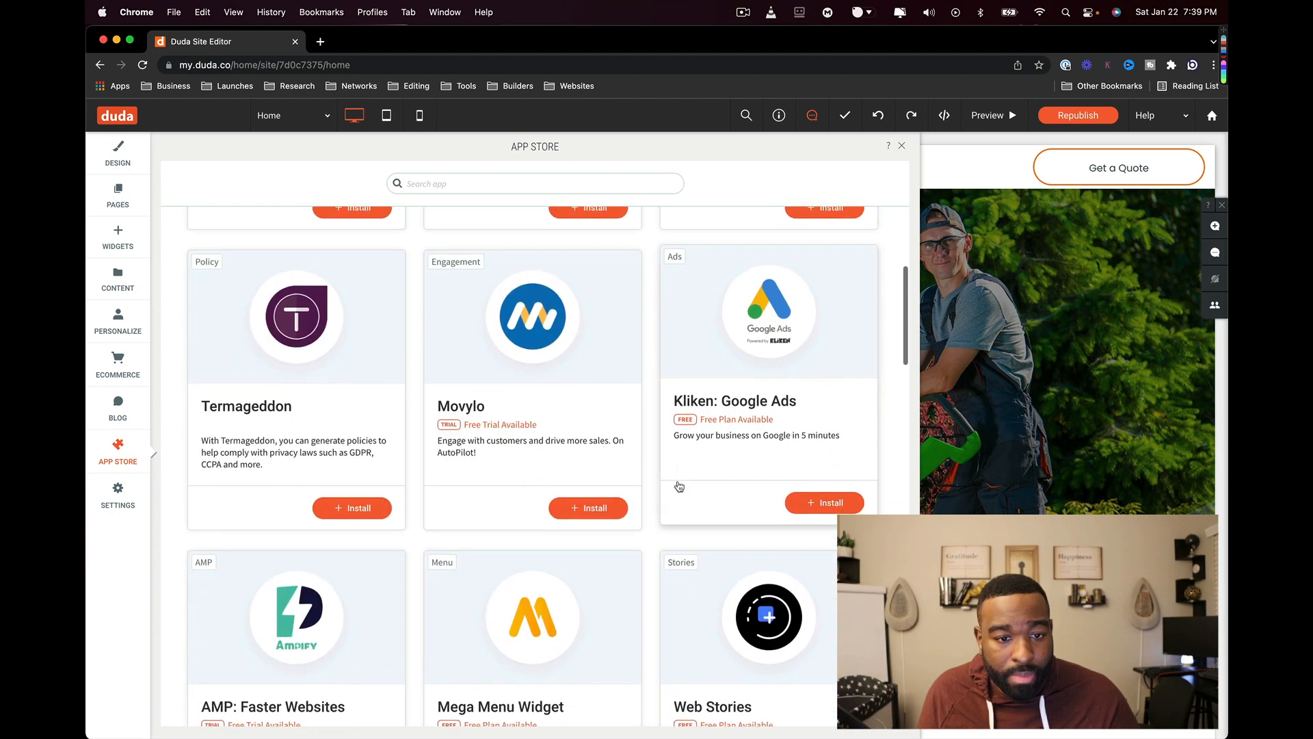
{"action": "scroll", "coordinate": [680, 486], "scroll_direction": "down", "scroll_amount": 5}
{"action": "scroll", "coordinate": [680, 486], "scroll_direction": "down", "scroll_amount": 2}
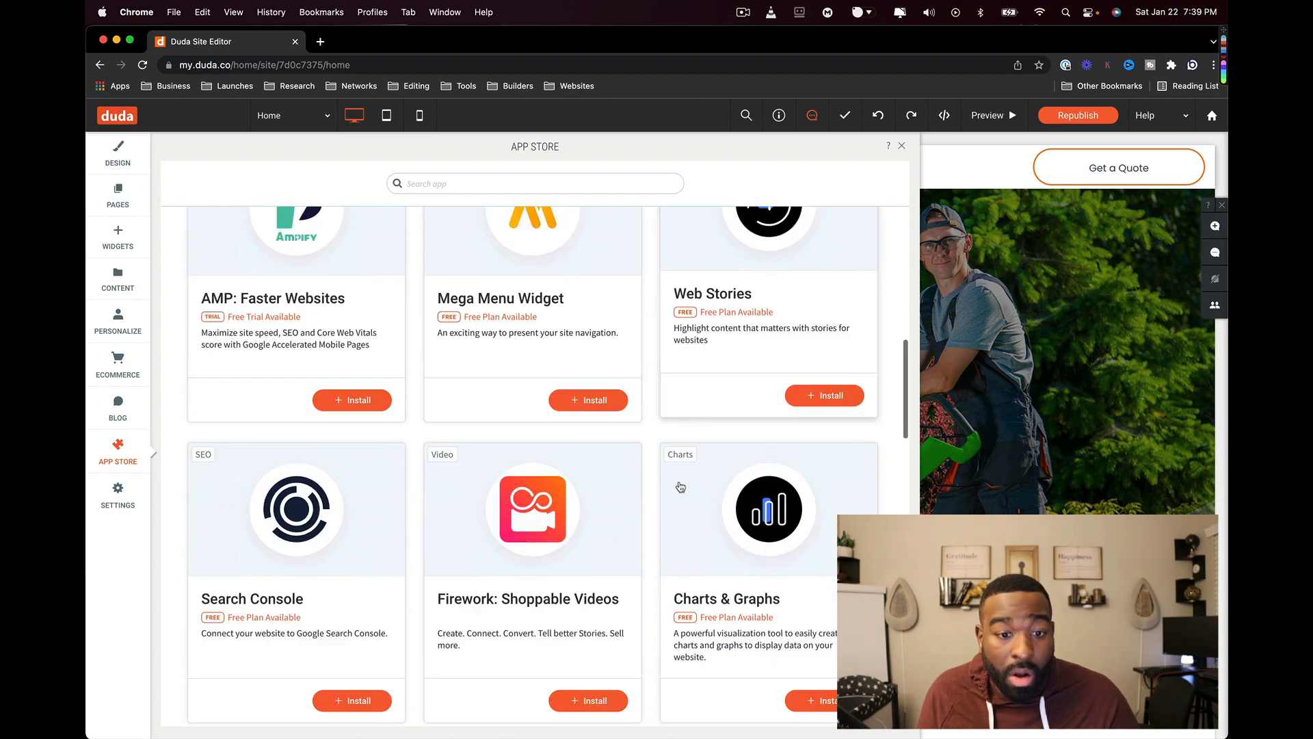
{"action": "scroll", "coordinate": [679, 486], "scroll_direction": "down", "scroll_amount": 5}
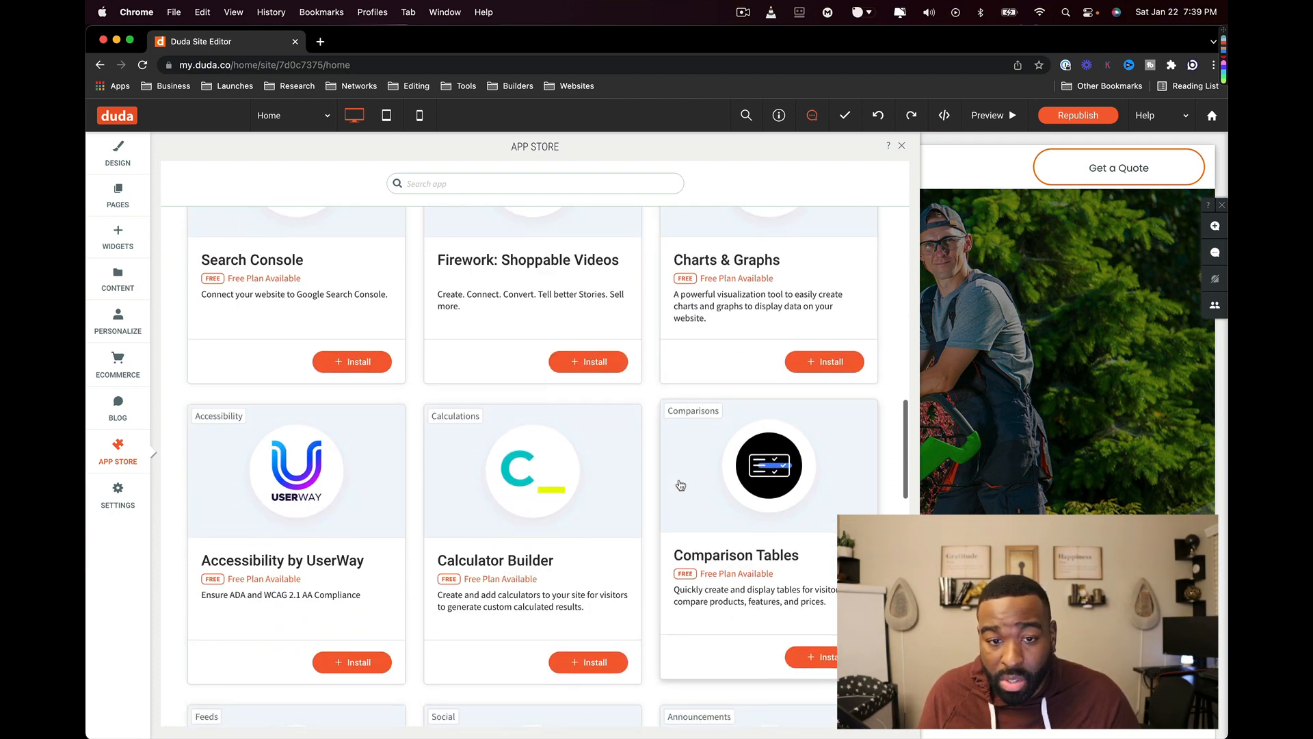
{"action": "scroll", "coordinate": [571, 504], "scroll_direction": "down", "scroll_amount": 10}
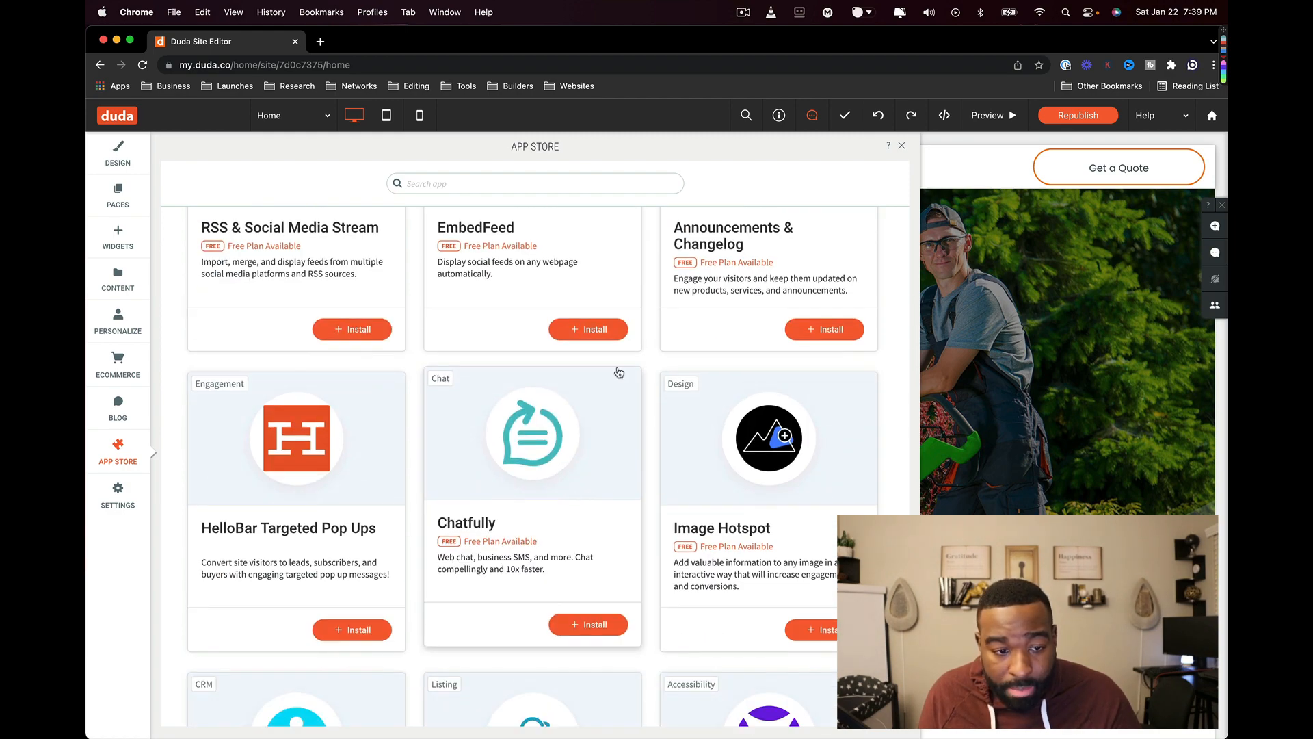
{"action": "scroll", "coordinate": [271, 561], "scroll_direction": "down", "scroll_amount": 5}
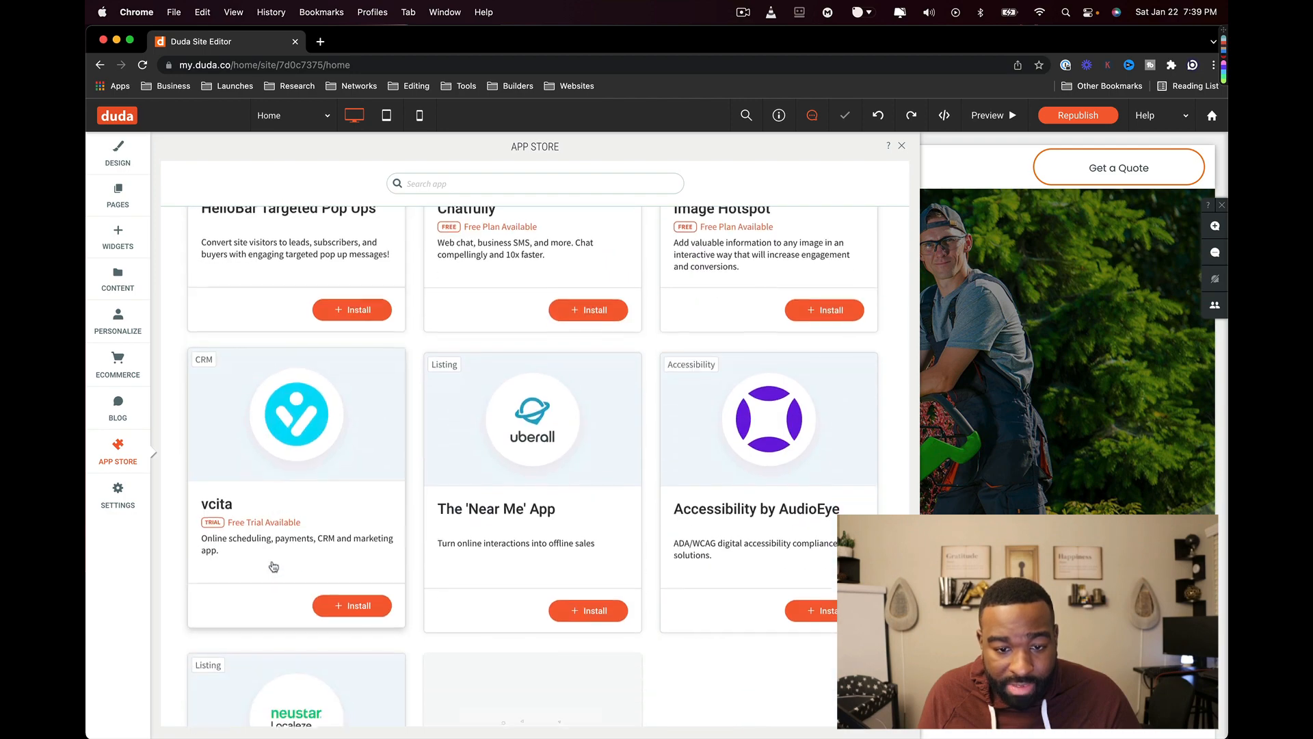
{"action": "left_click", "coordinate": [109, 505]}
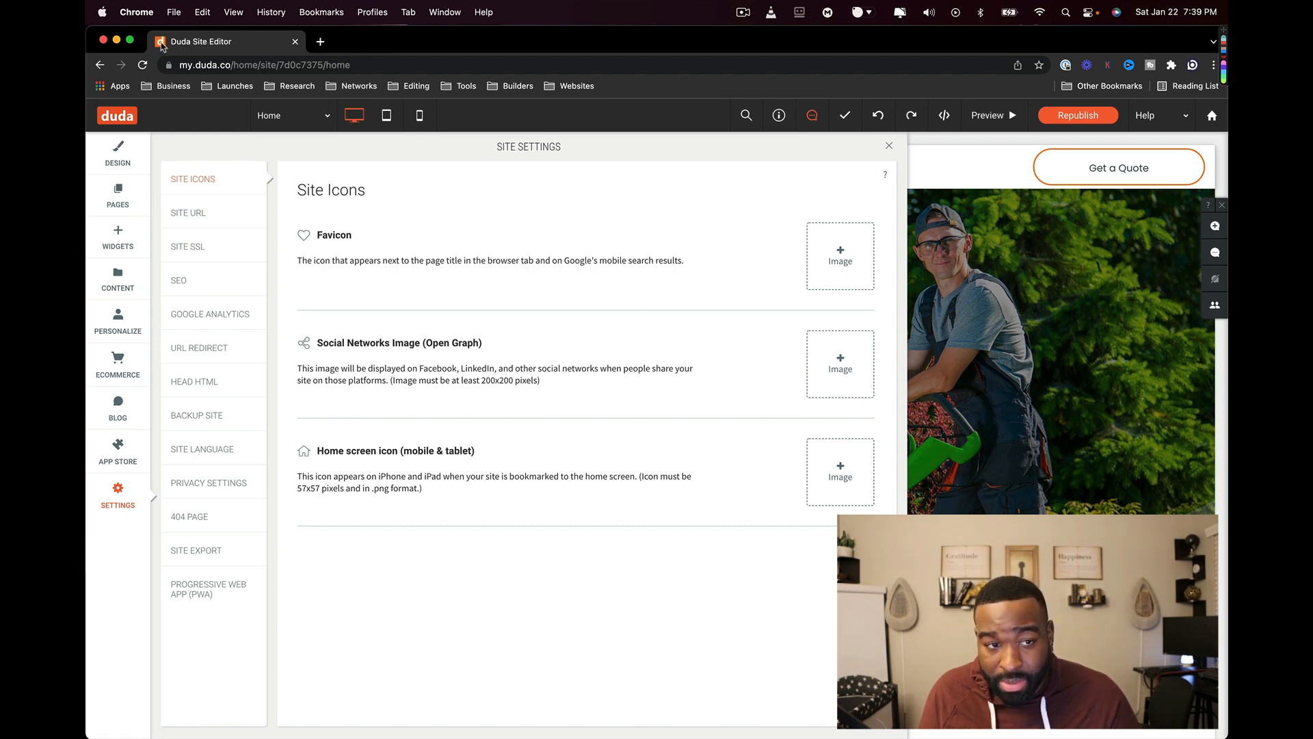
- Open and close the Social Networks Image picker, then view the Site URL and SSL settings
{"action": "left_click", "coordinate": [836, 381]}
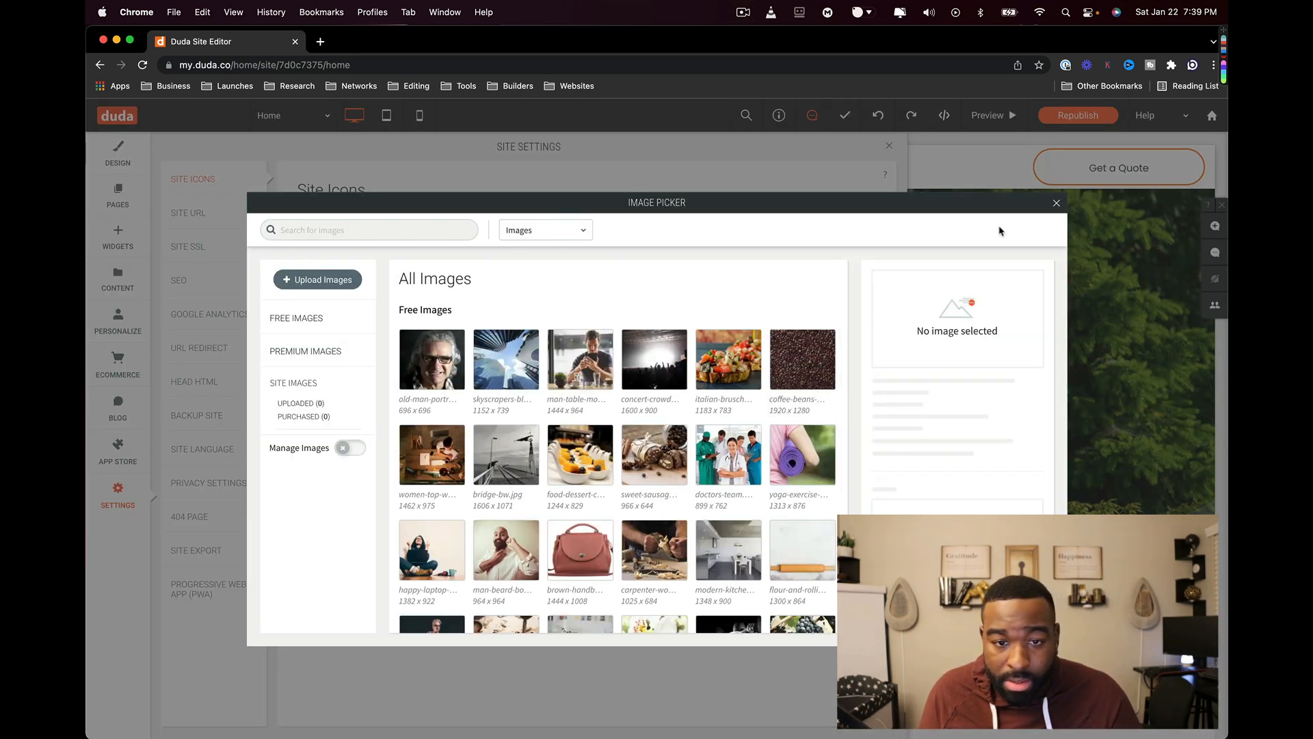
{"action": "left_click", "coordinate": [1057, 203]}
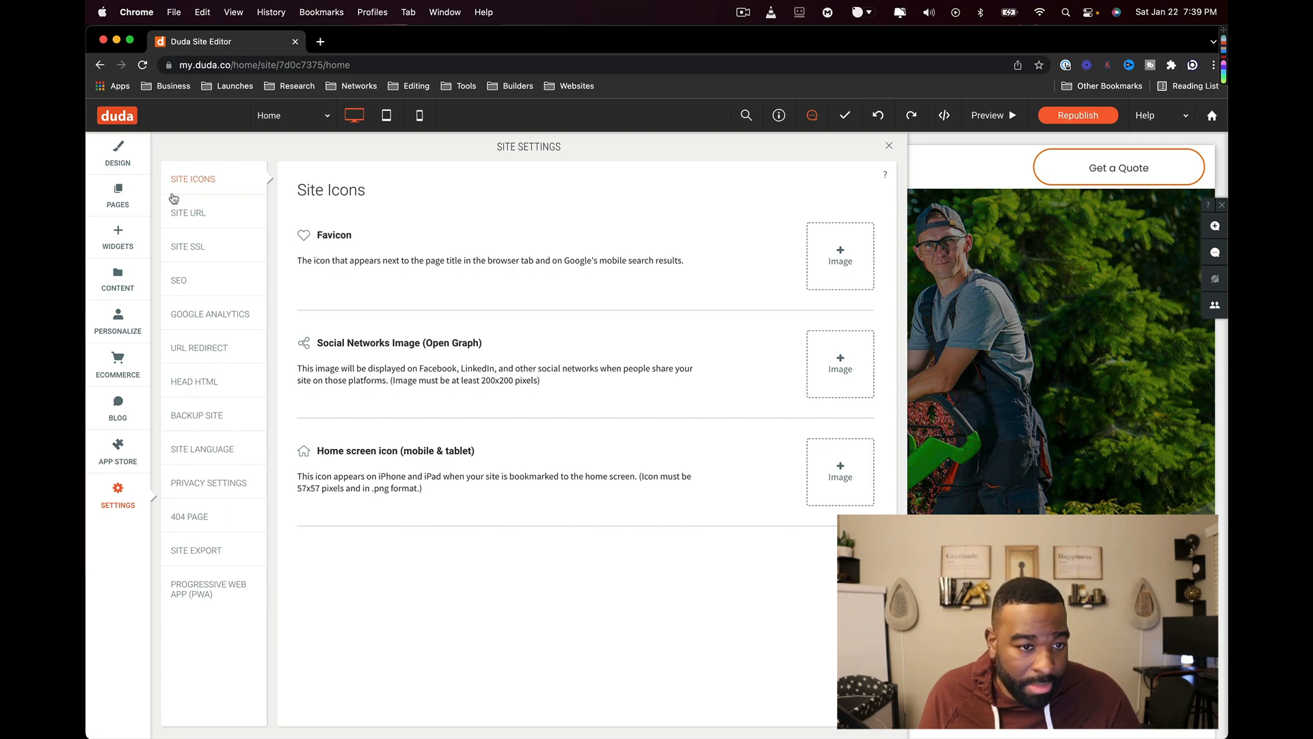
{"action": "left_click", "coordinate": [182, 213]}
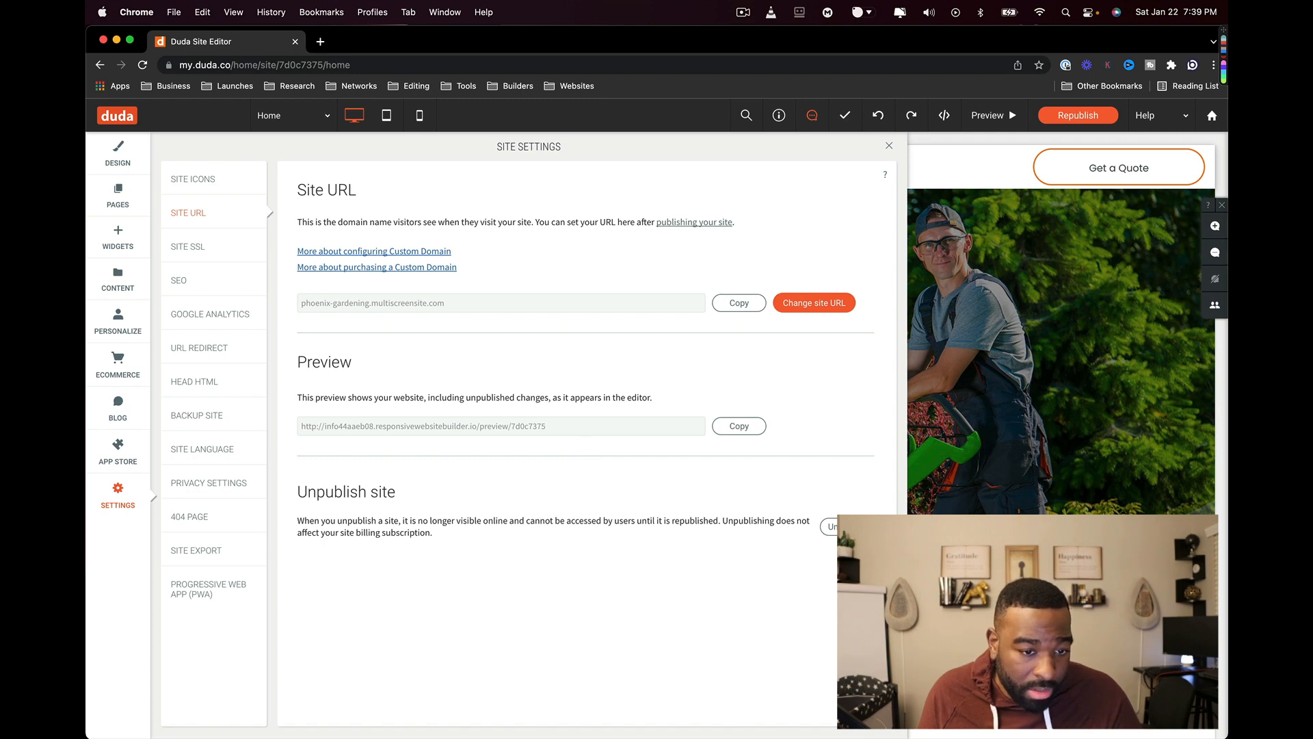
{"action": "left_click", "coordinate": [213, 255]}
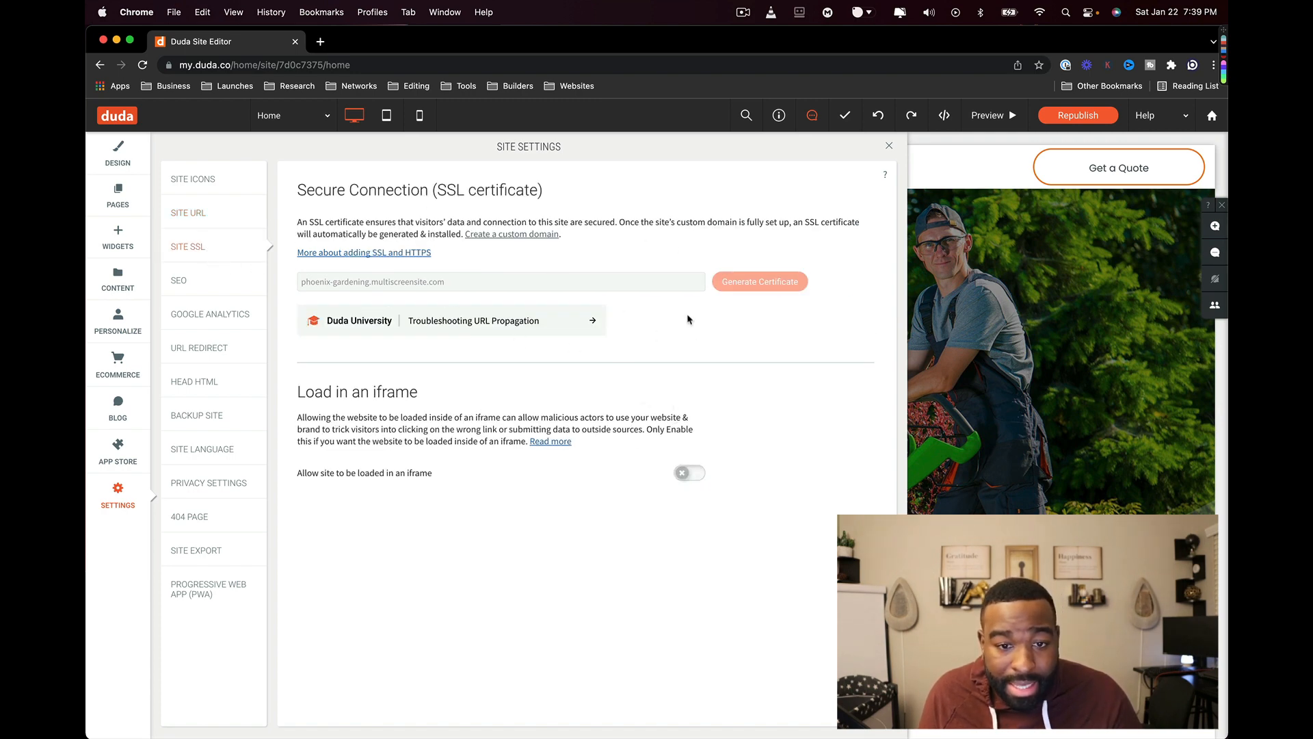
- Review the SEO fields, then view Google Analytics with its empty tracking ID field
{"action": "left_click", "coordinate": [211, 297]}
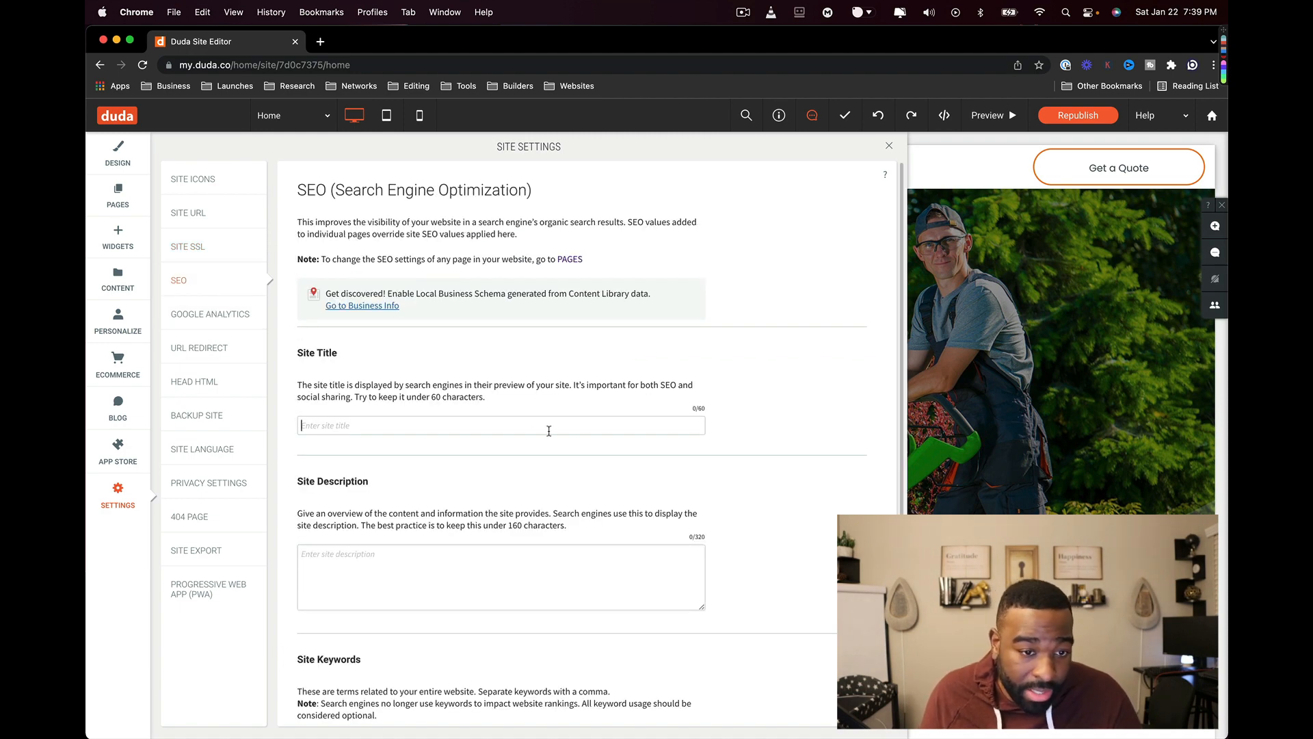
{"action": "scroll", "coordinate": [520, 436], "scroll_direction": "down", "scroll_amount": 4}
{"action": "left_click", "coordinate": [343, 282]}
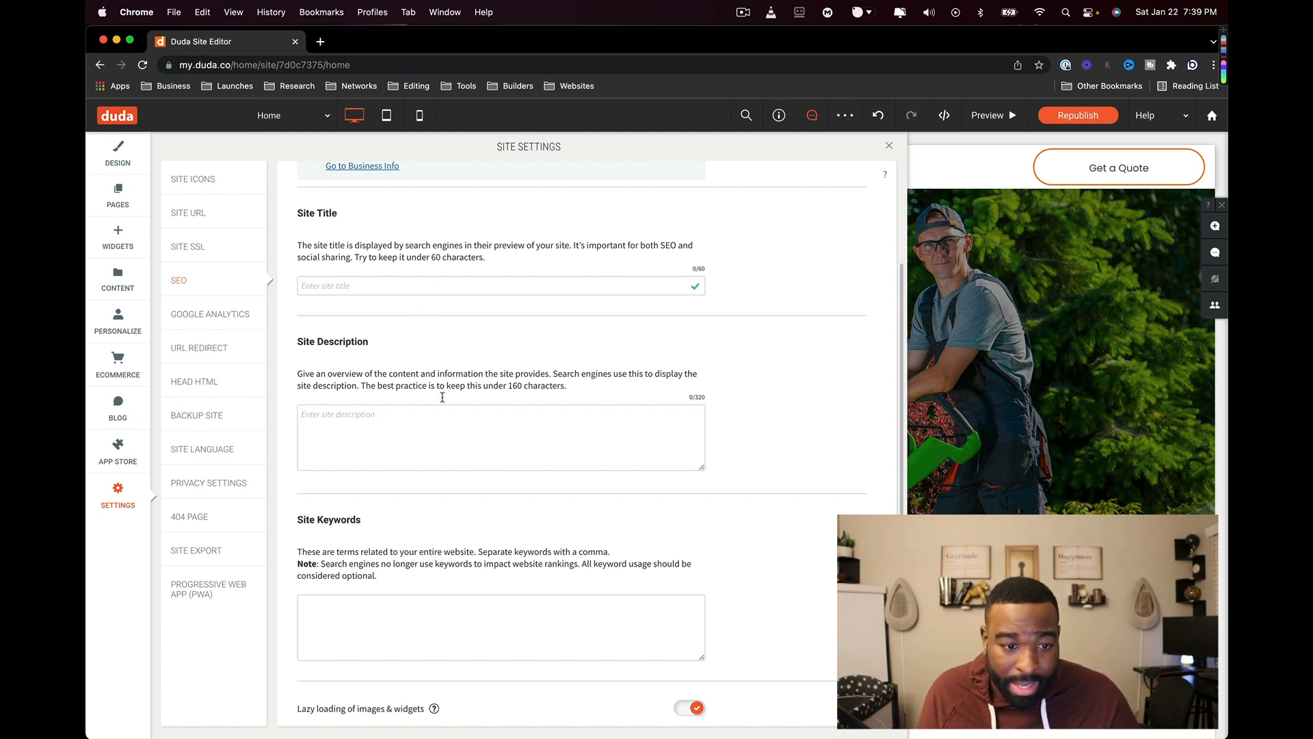
{"action": "scroll", "coordinate": [396, 526], "scroll_direction": "down", "scroll_amount": 2}
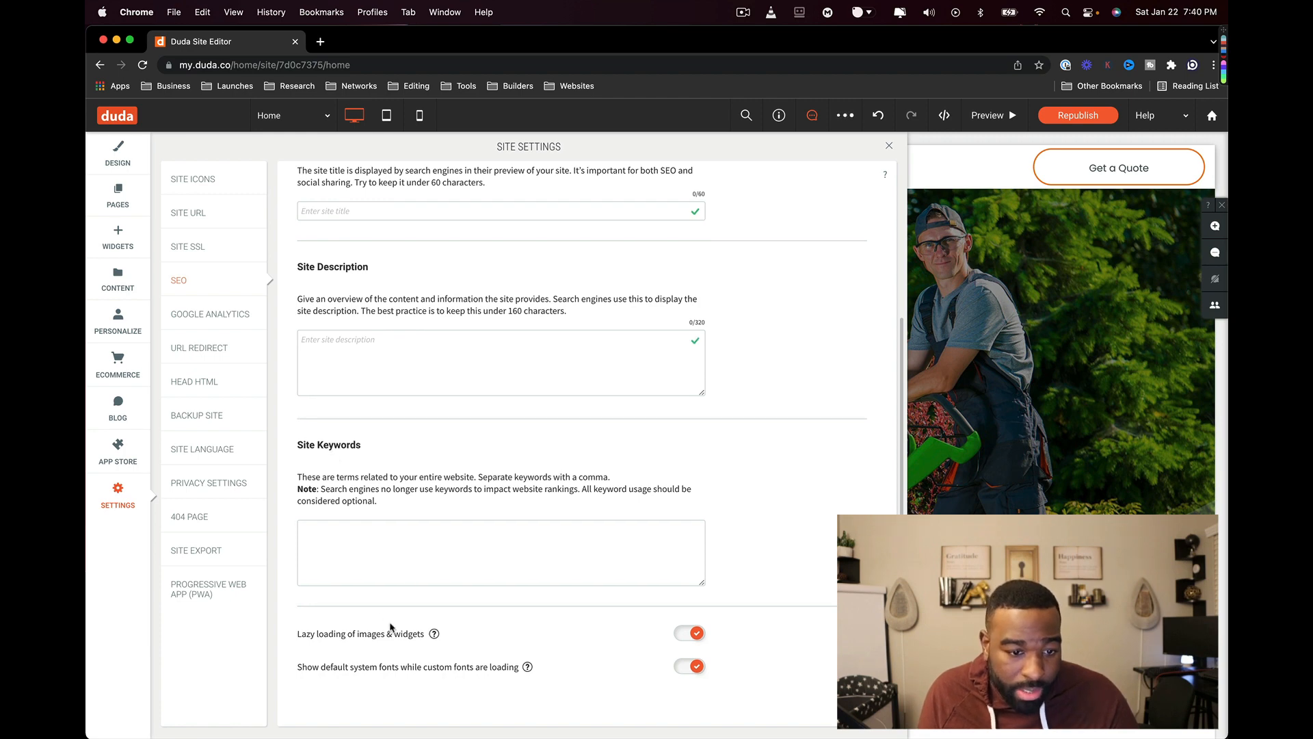
{"action": "left_click", "coordinate": [225, 315]}
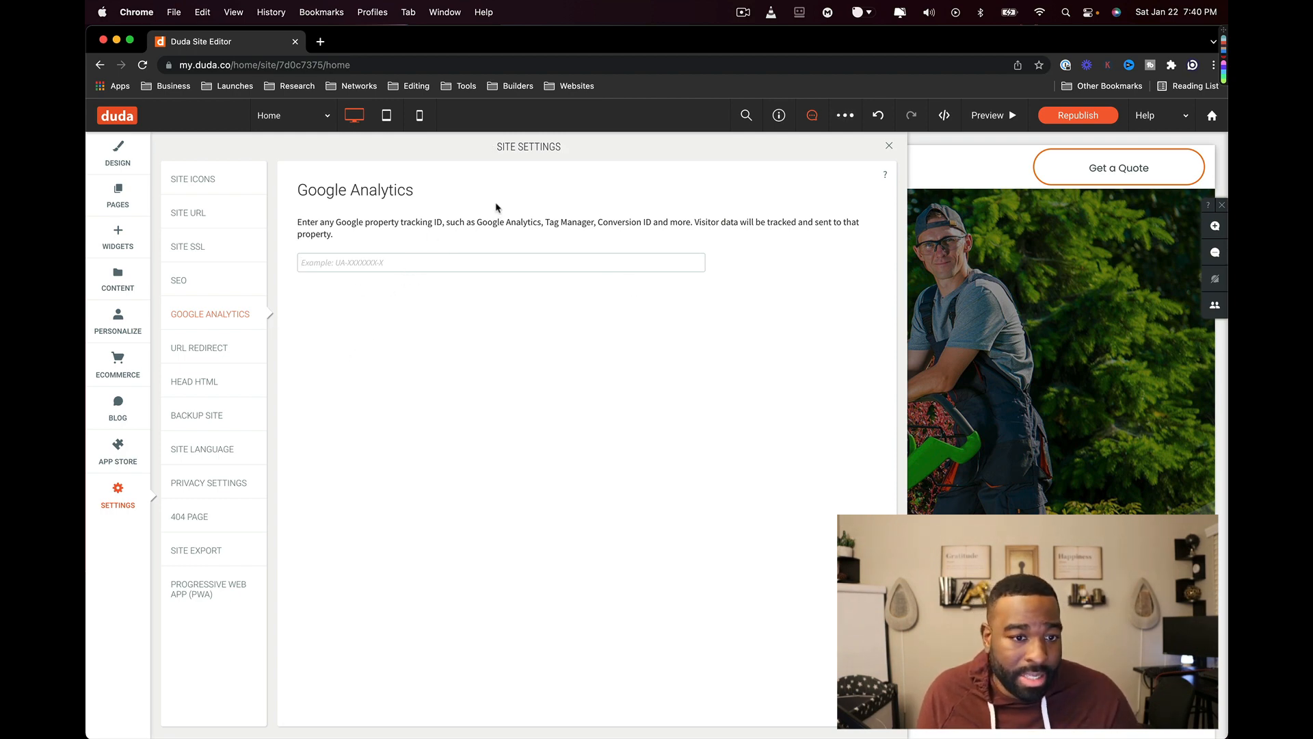
- Review the URL Redirect and Head HTML settings, then view phoenix-gardening's backup versions list
{"action": "left_click", "coordinate": [199, 348]}
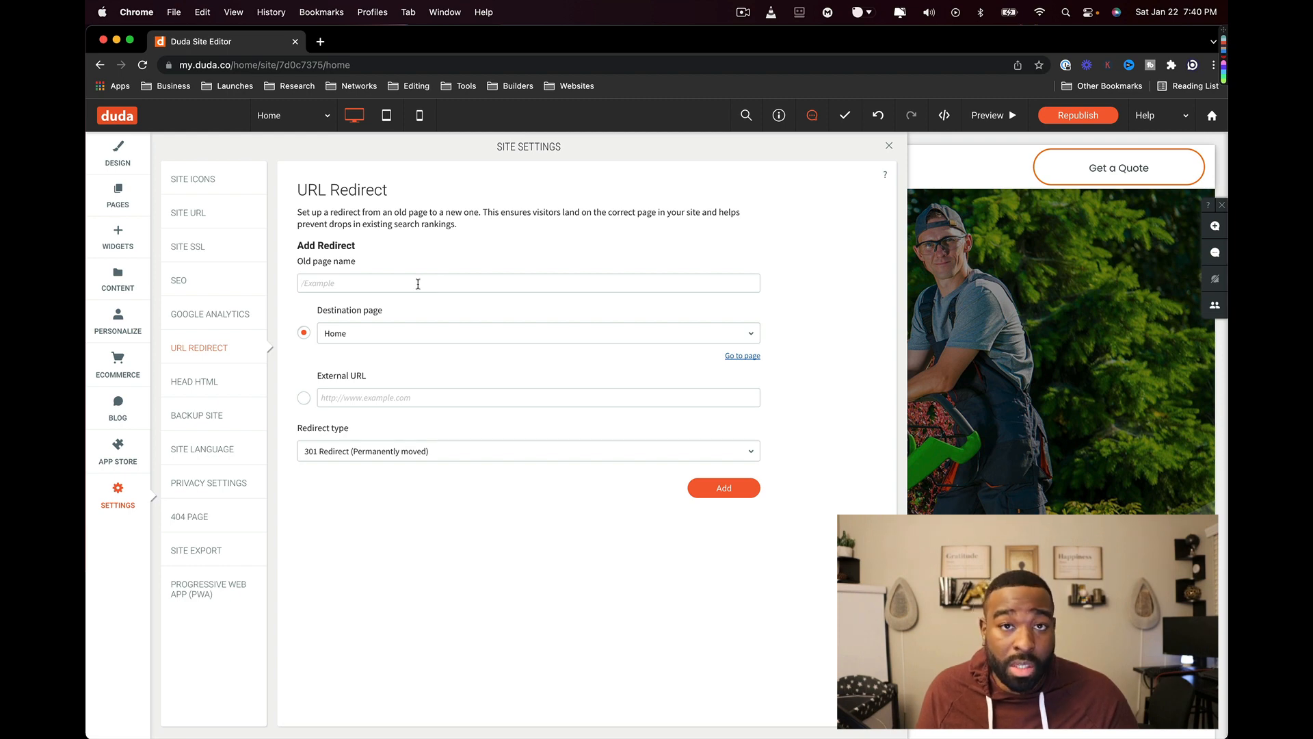
{"action": "left_click", "coordinate": [368, 397]}
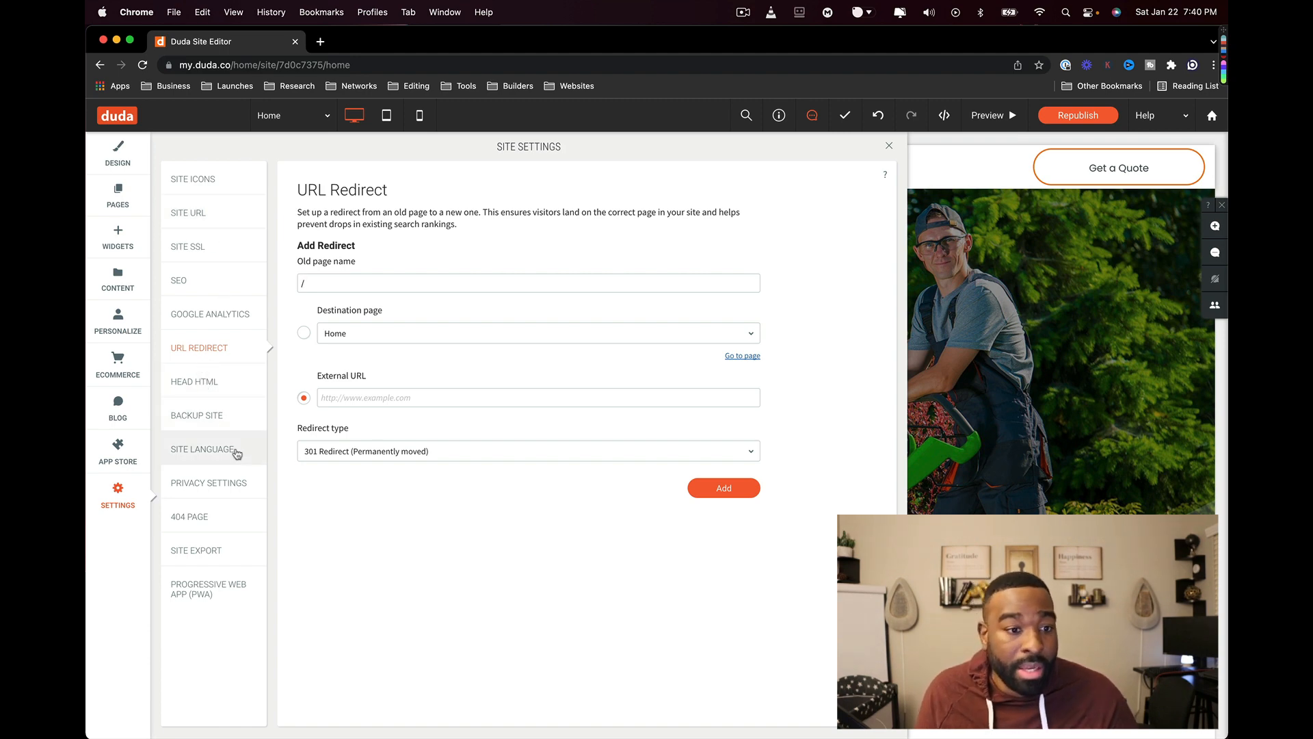
{"action": "left_click", "coordinate": [218, 384]}
{"action": "scroll", "coordinate": [431, 342], "scroll_direction": "down", "scroll_amount": 5}
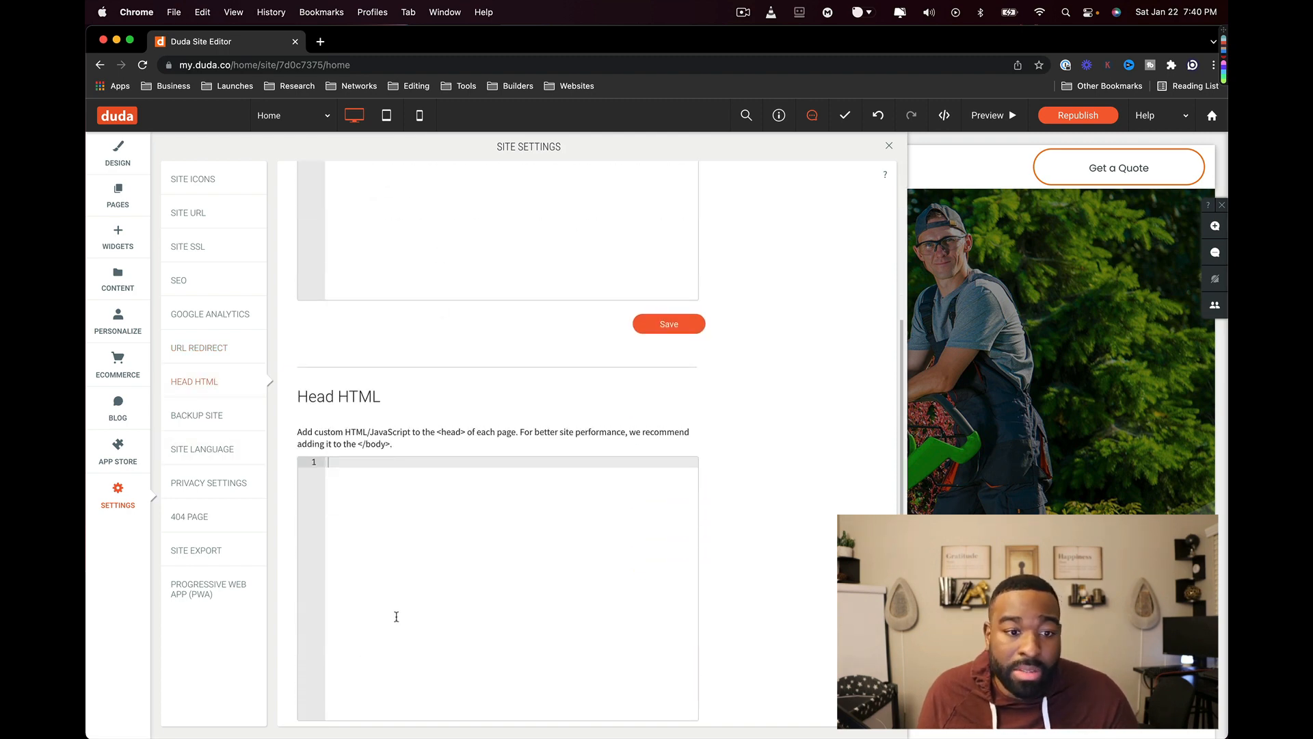
{"action": "scroll", "coordinate": [396, 616], "scroll_direction": "up", "scroll_amount": 5}
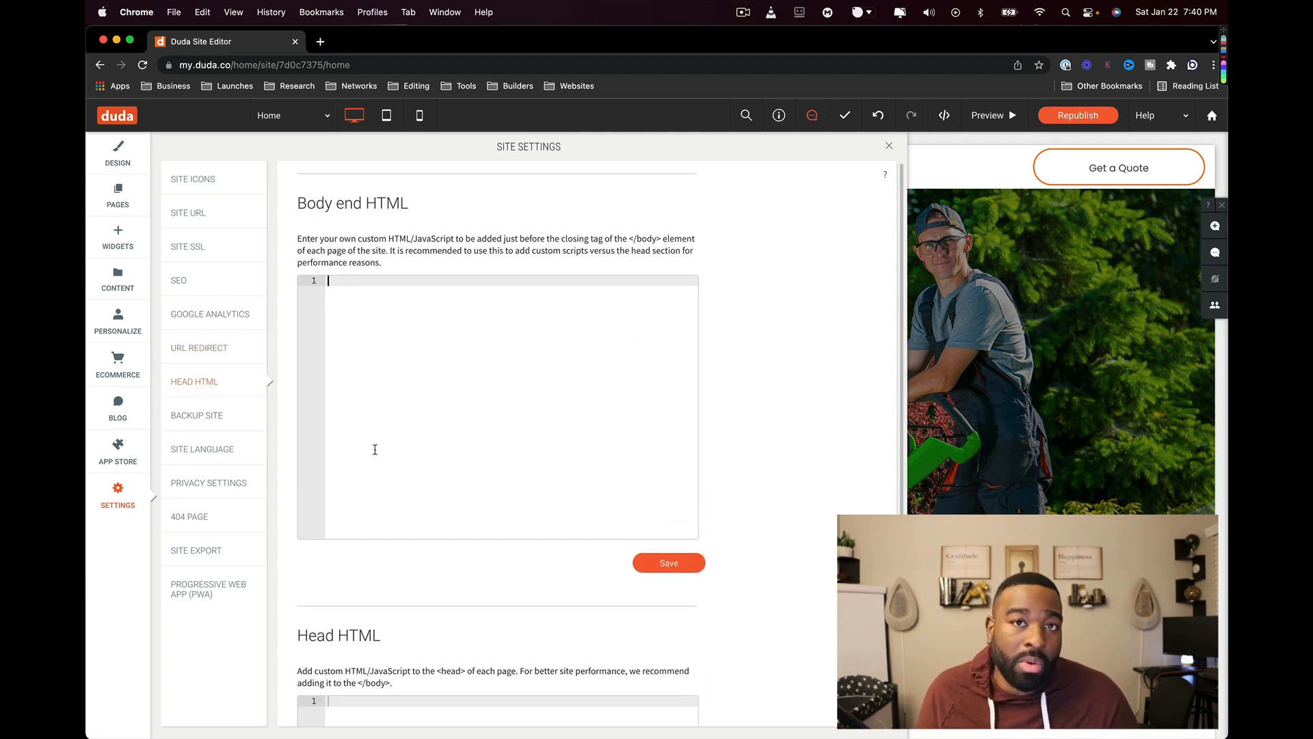
{"action": "scroll", "coordinate": [383, 455], "scroll_direction": "down", "scroll_amount": 3}
{"action": "left_click", "coordinate": [179, 416]}
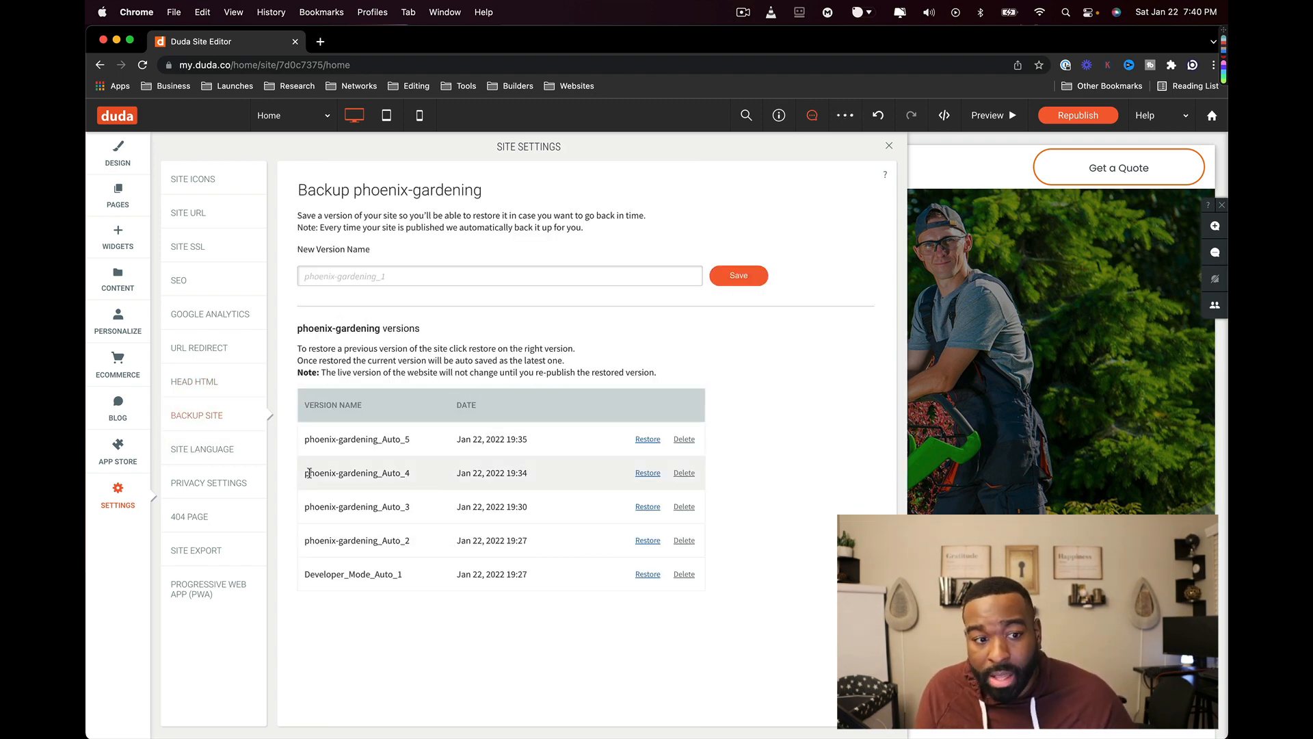
- Switch between Backup Site and Site Language, clearing a stray ']' from the version name
{"action": "left_click", "coordinate": [227, 457]}
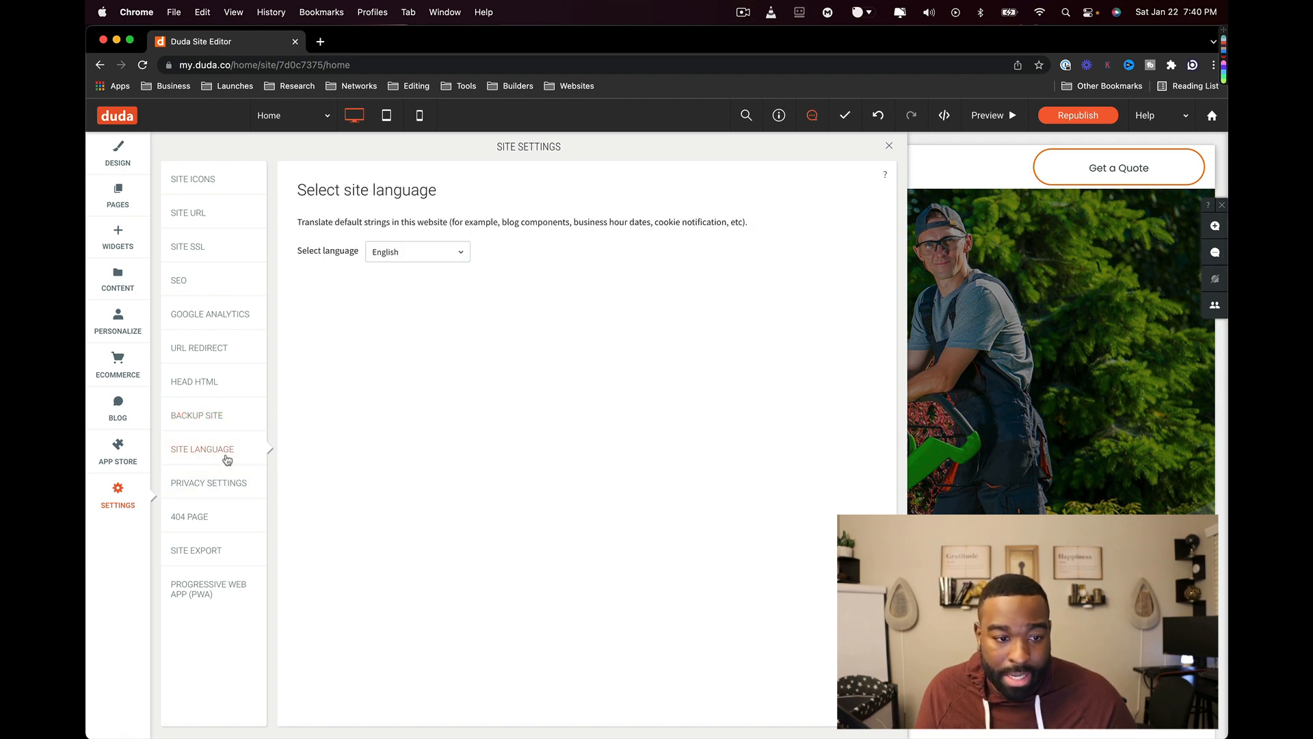
{"action": "left_click", "coordinate": [232, 419]}
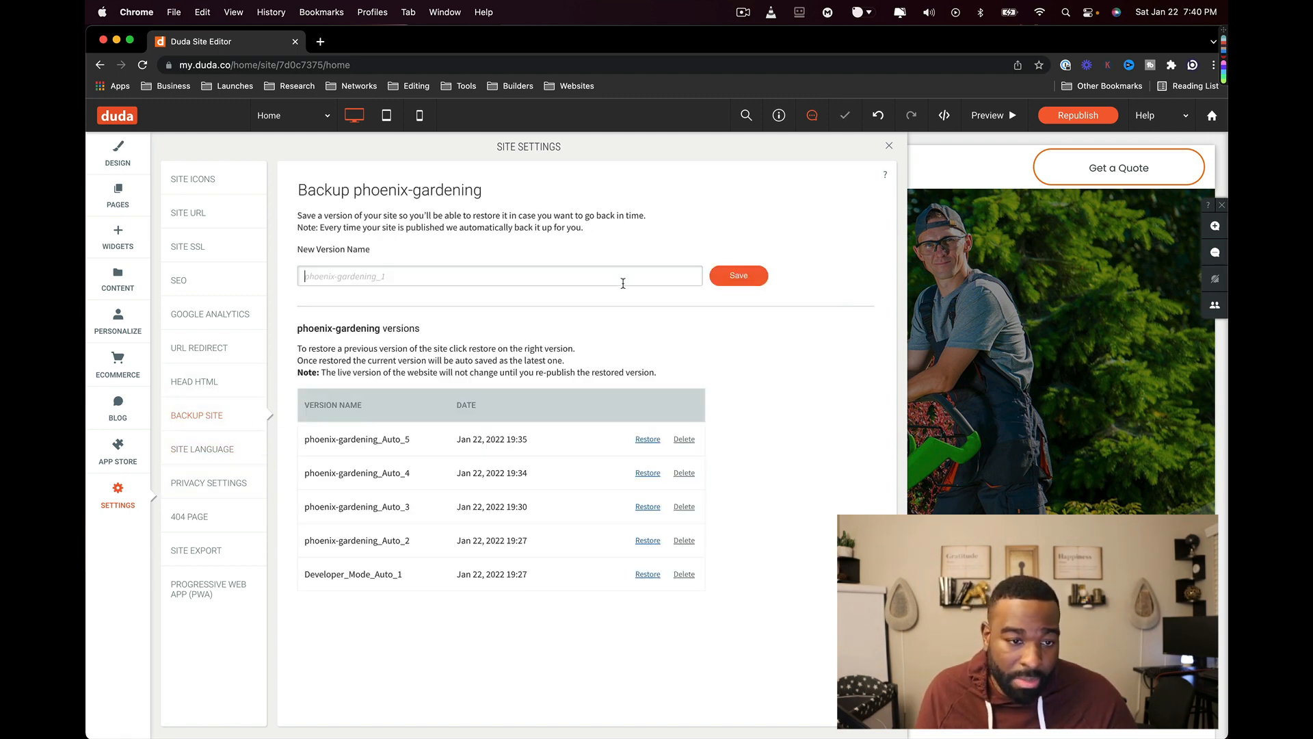
{"action": "type", "text": "]"}
{"action": "key", "text": "BackSpace"}
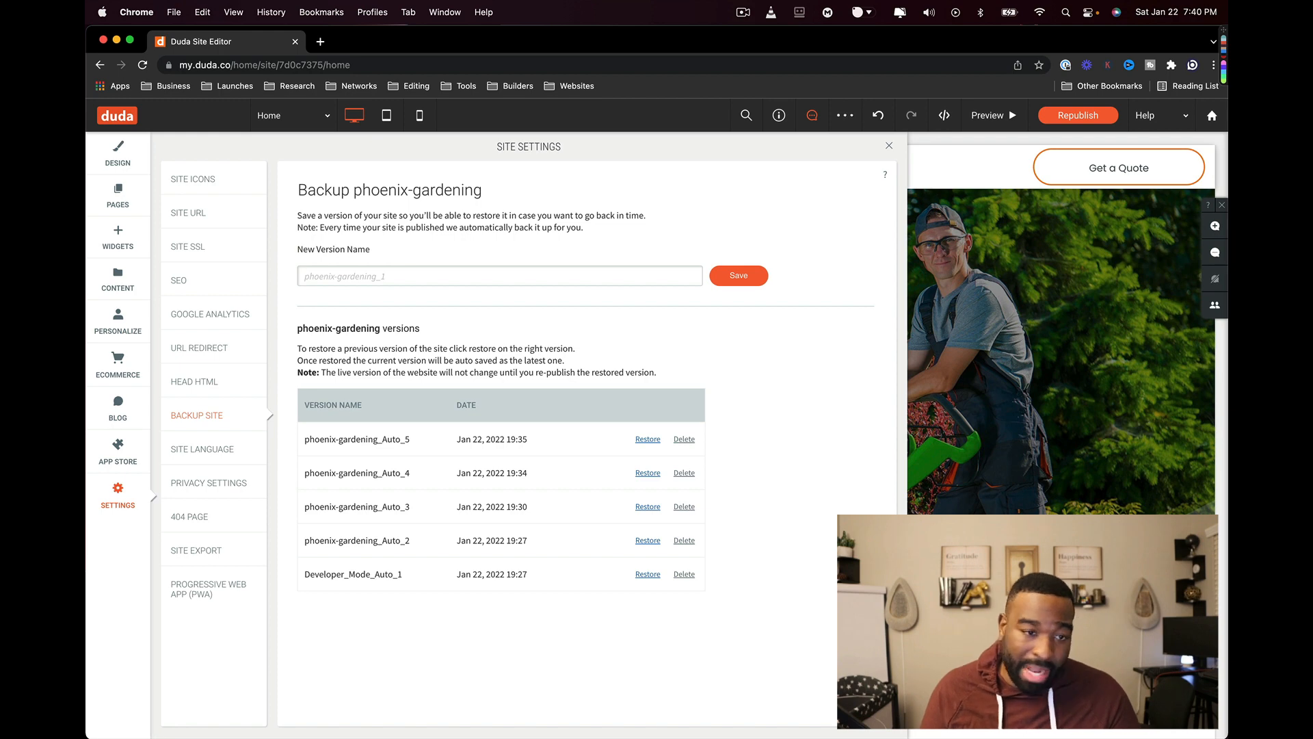
{"action": "left_click", "coordinate": [199, 452]}
{"action": "left_click", "coordinate": [199, 413]}
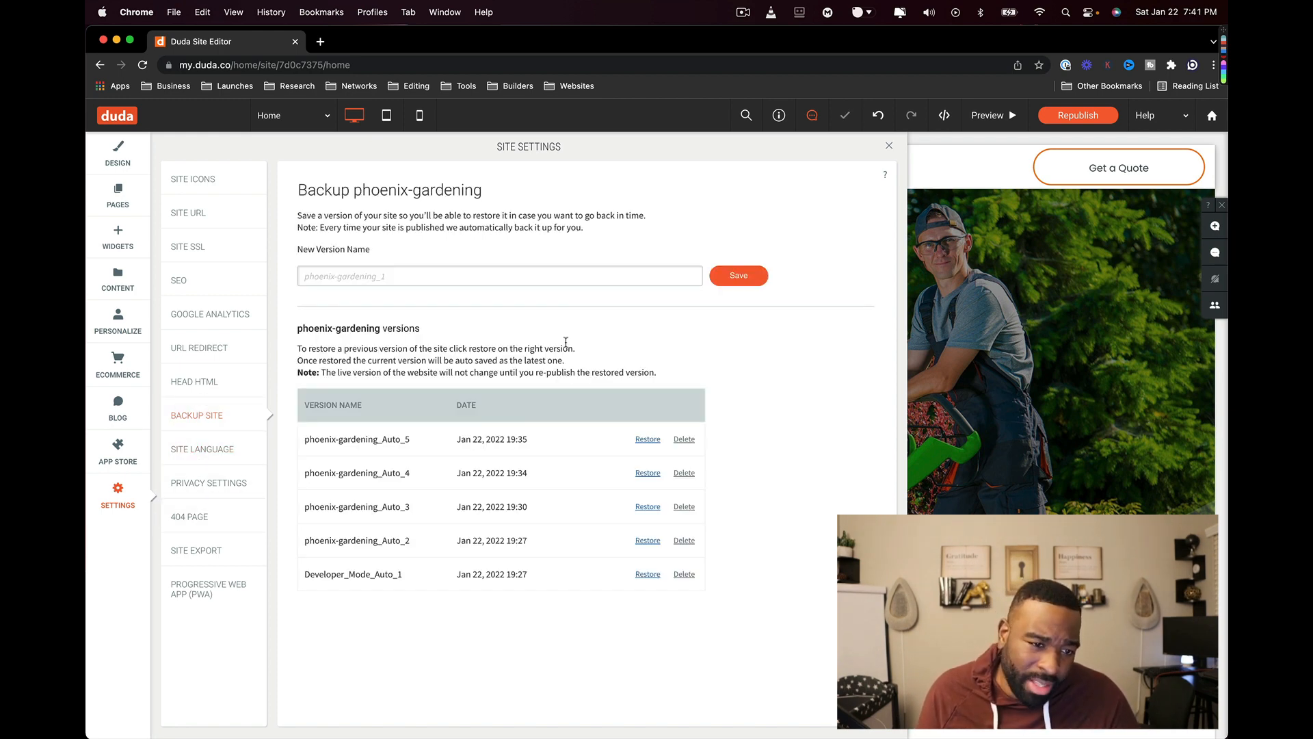
{"action": "left_click", "coordinate": [202, 454]}
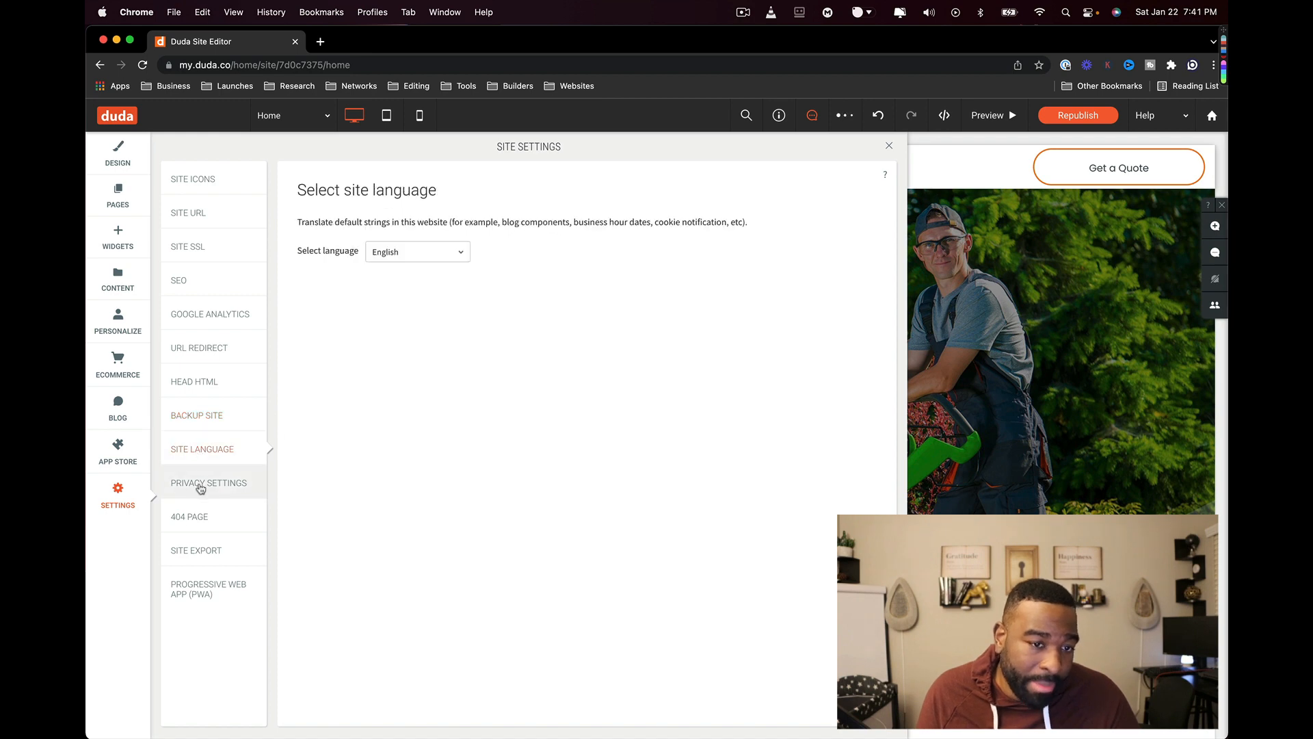
- Turn on the custom privacy page and review it in the page editor
{"action": "left_click", "coordinate": [225, 484]}
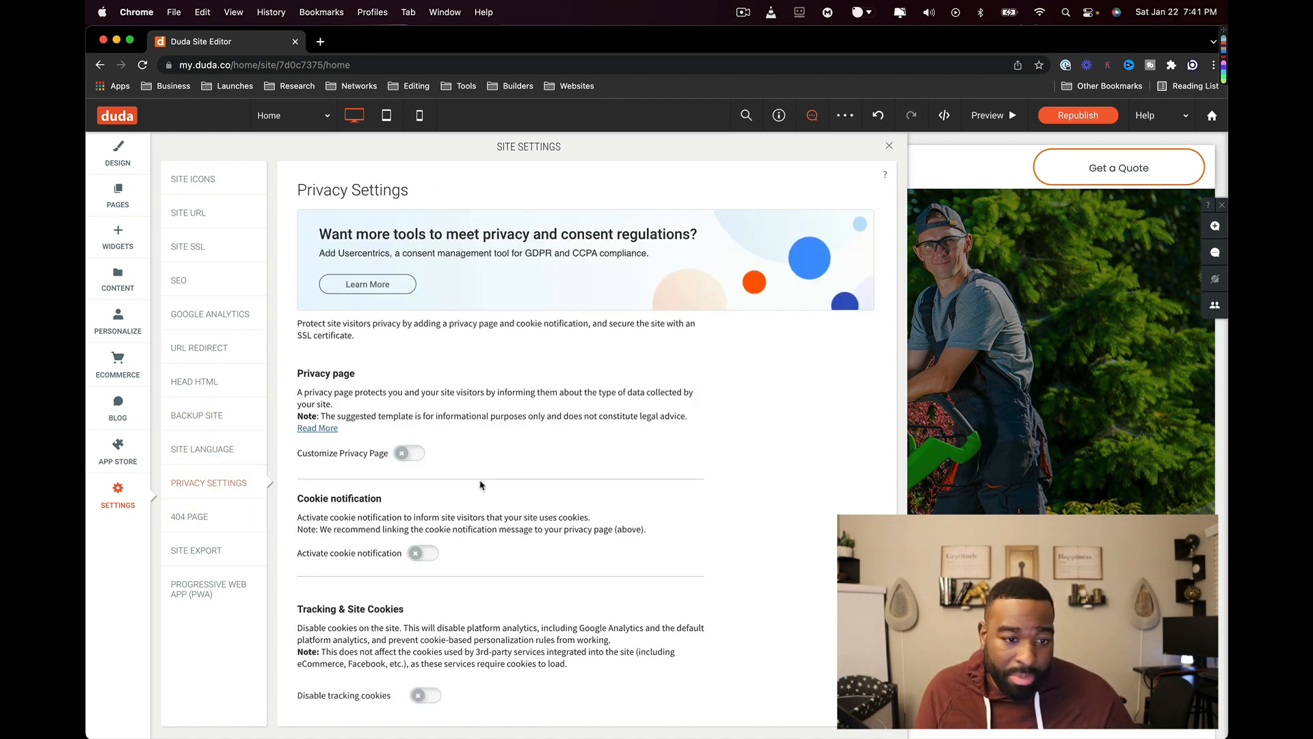
{"action": "left_click", "coordinate": [407, 453]}
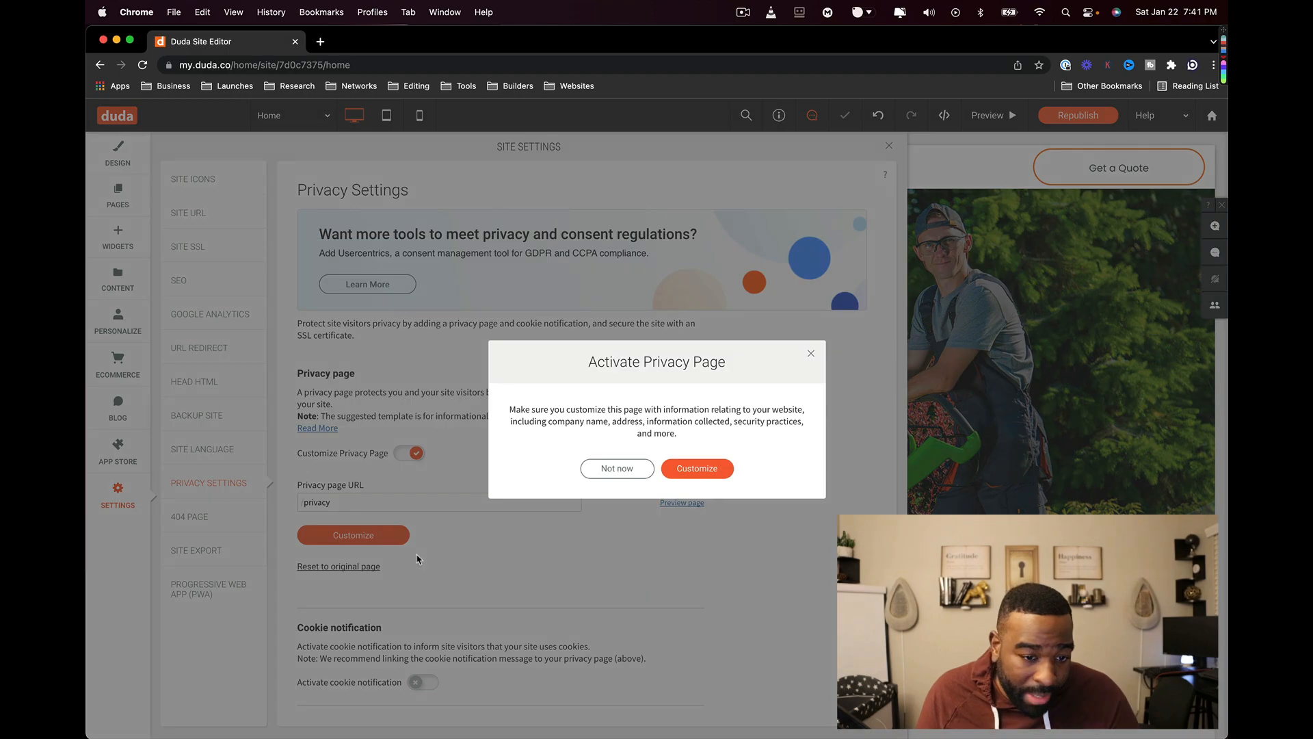
{"action": "left_click", "coordinate": [691, 471]}
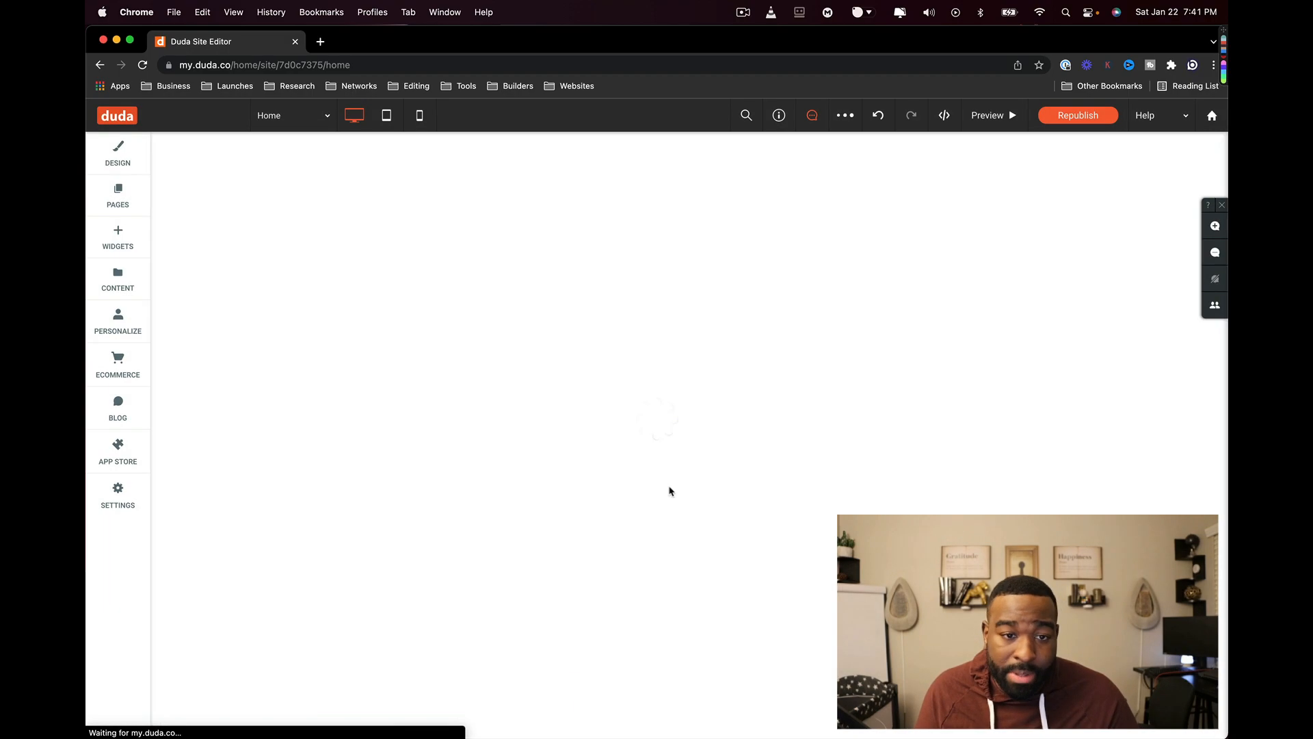
{"action": "scroll", "coordinate": [623, 563], "scroll_direction": "down", "scroll_amount": 10}
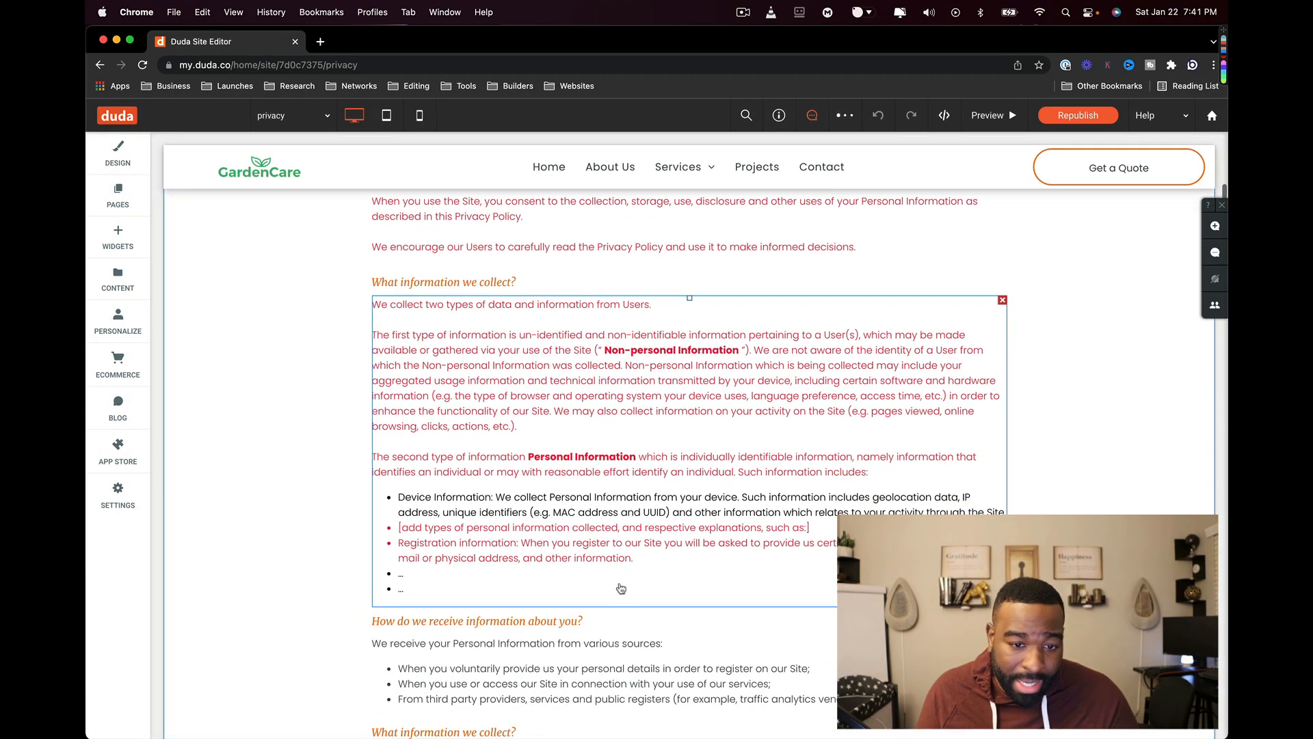
{"action": "scroll", "coordinate": [620, 588], "scroll_direction": "down", "scroll_amount": 15}
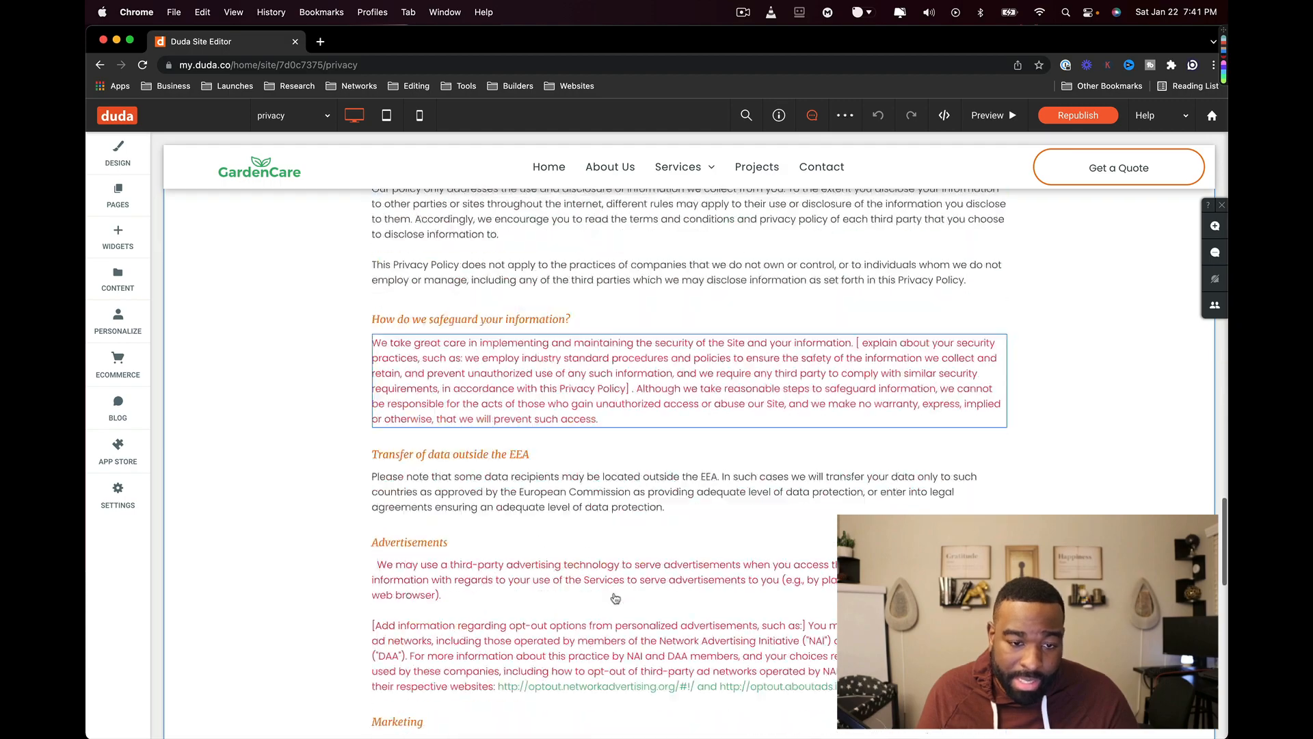
{"action": "scroll", "coordinate": [614, 599], "scroll_direction": "down", "scroll_amount": 10}
{"action": "scroll", "coordinate": [613, 598], "scroll_direction": "up", "scroll_amount": 10}
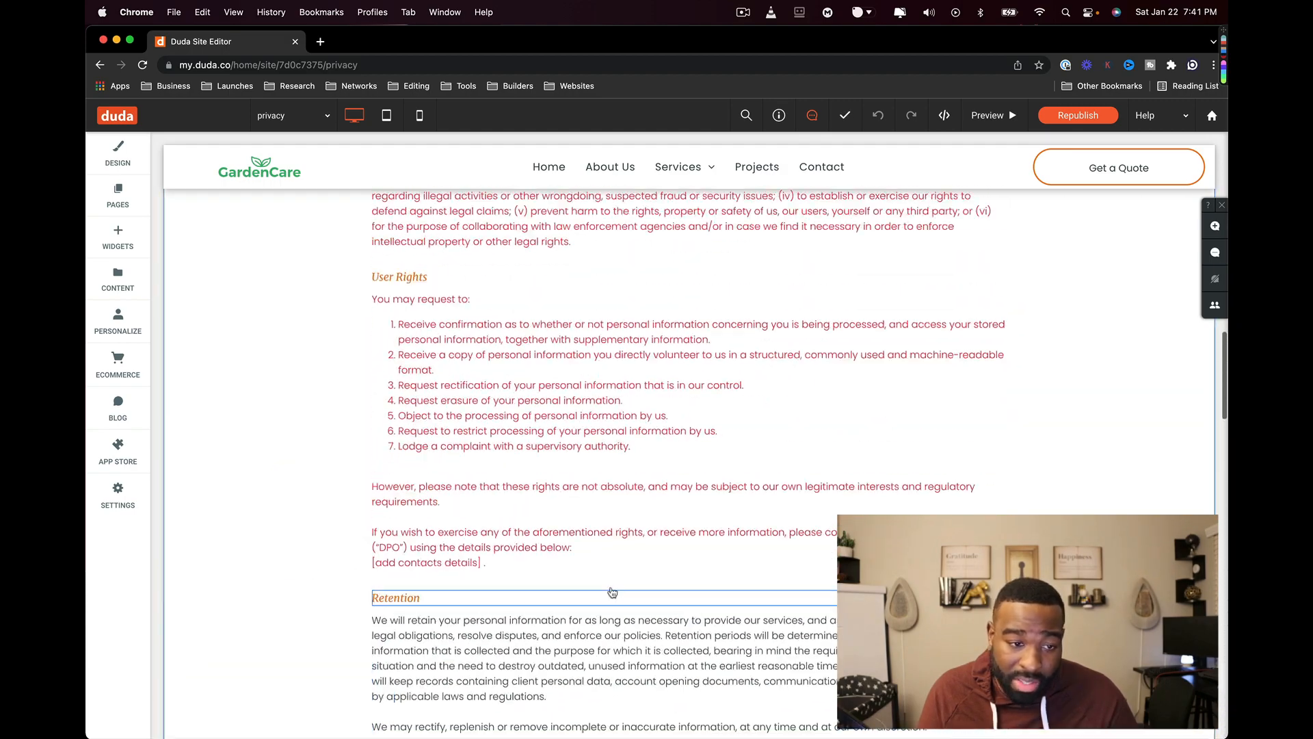
{"action": "scroll", "coordinate": [615, 478], "scroll_direction": "up", "scroll_amount": 15}
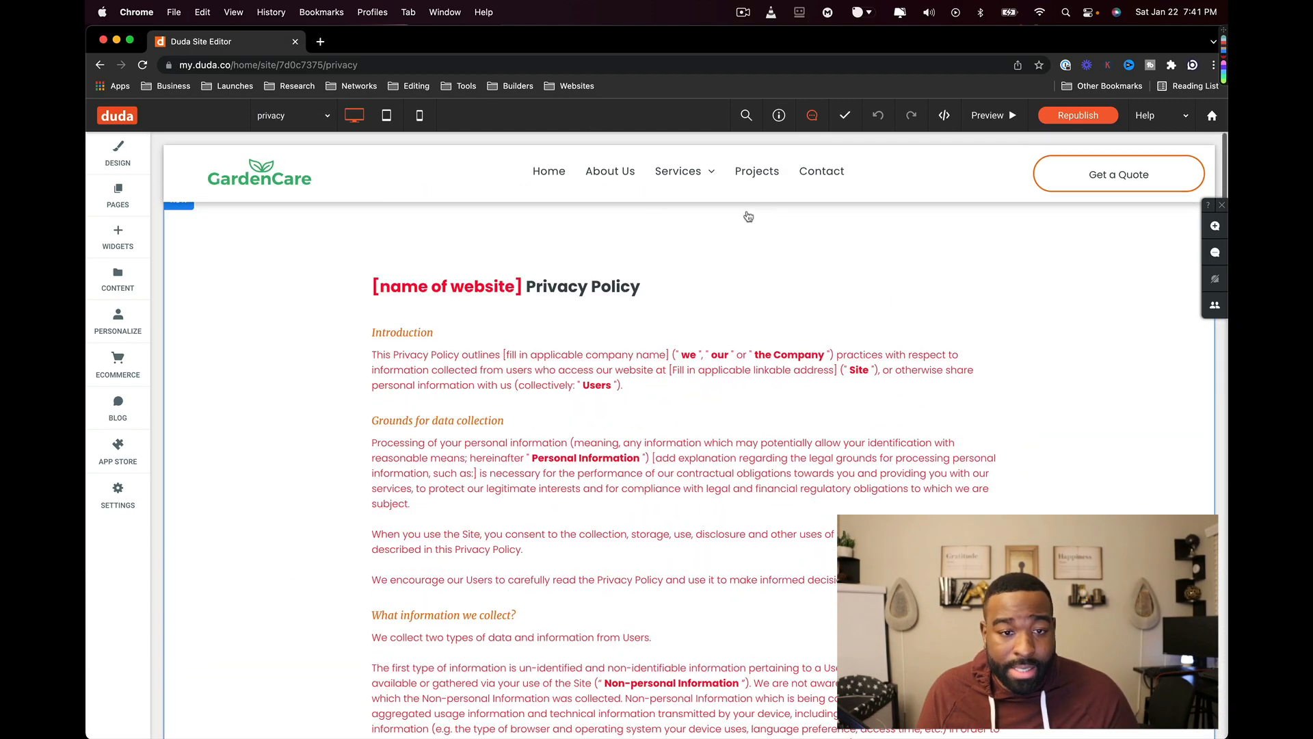
- Deactivate the custom privacy page again and view the 404 Page settings
{"action": "left_click", "coordinate": [123, 499]}
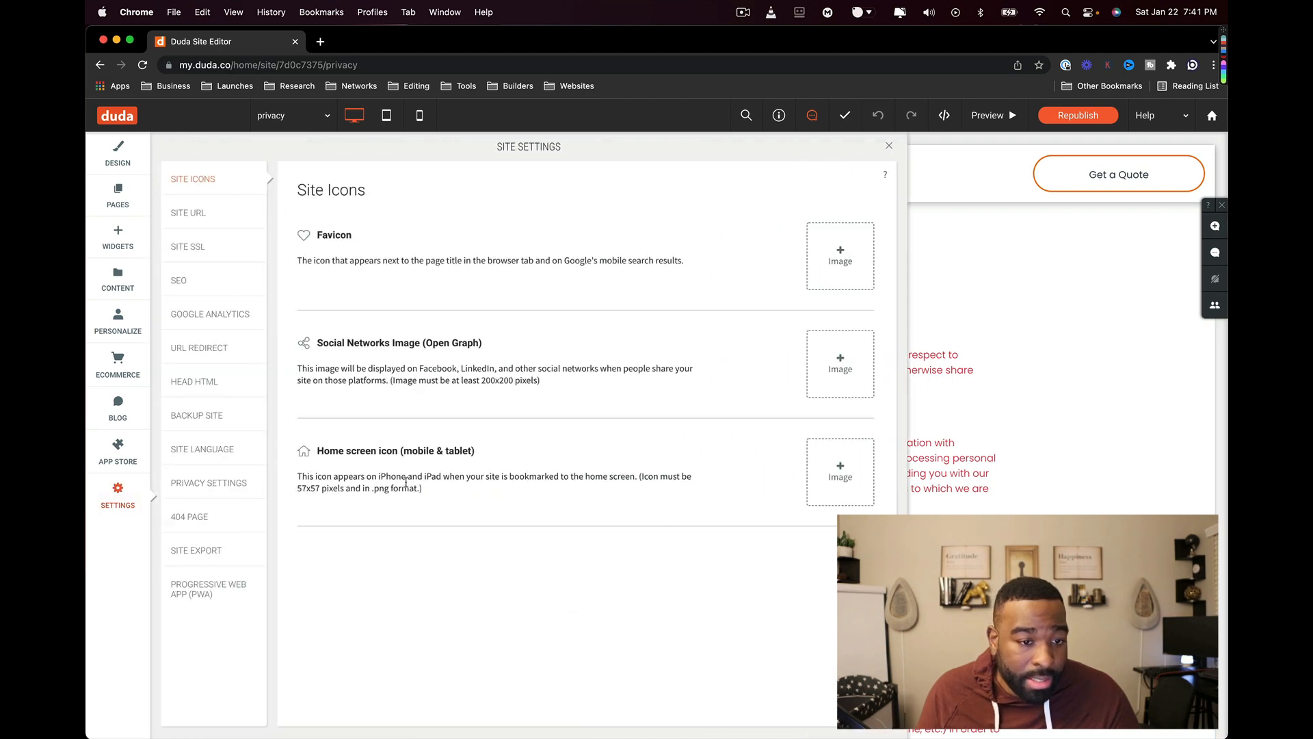
{"action": "left_click", "coordinate": [207, 588]}
{"action": "left_click", "coordinate": [209, 483]}
{"action": "scroll", "coordinate": [570, 542], "scroll_direction": "down", "scroll_amount": 3}
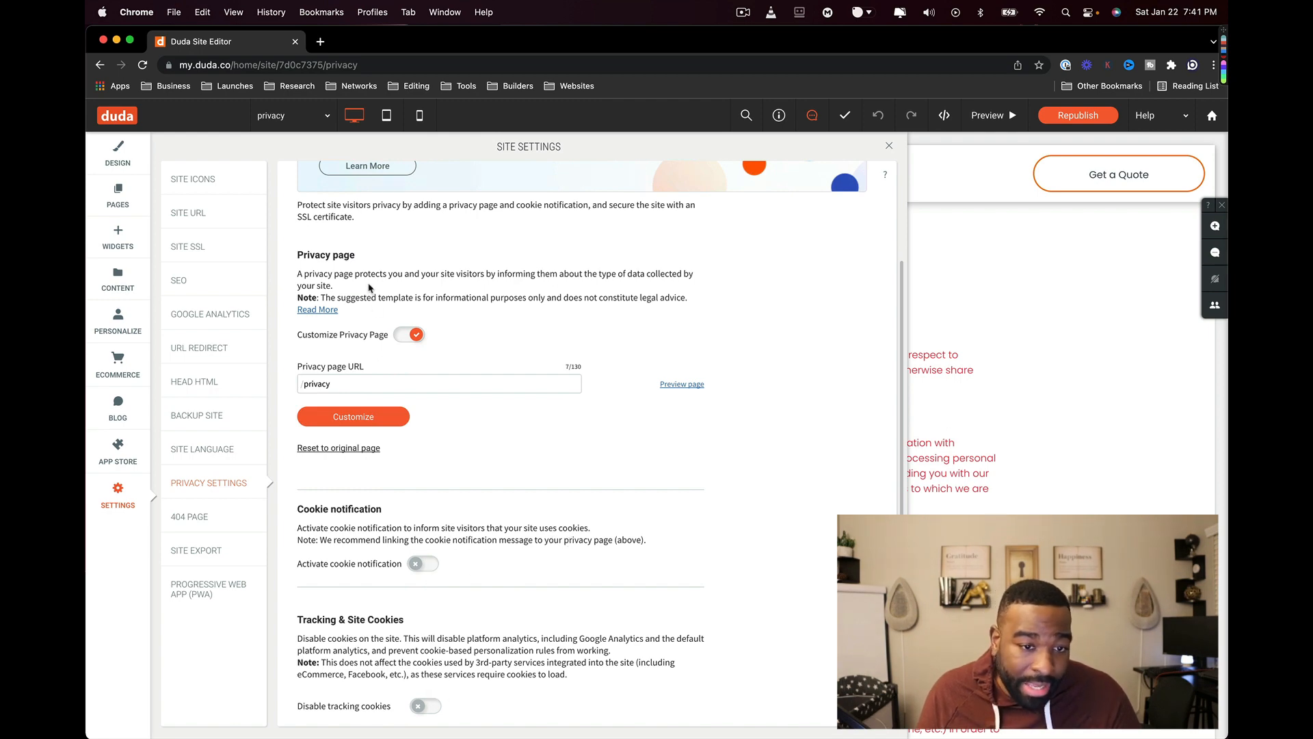
{"action": "left_click", "coordinate": [410, 334]}
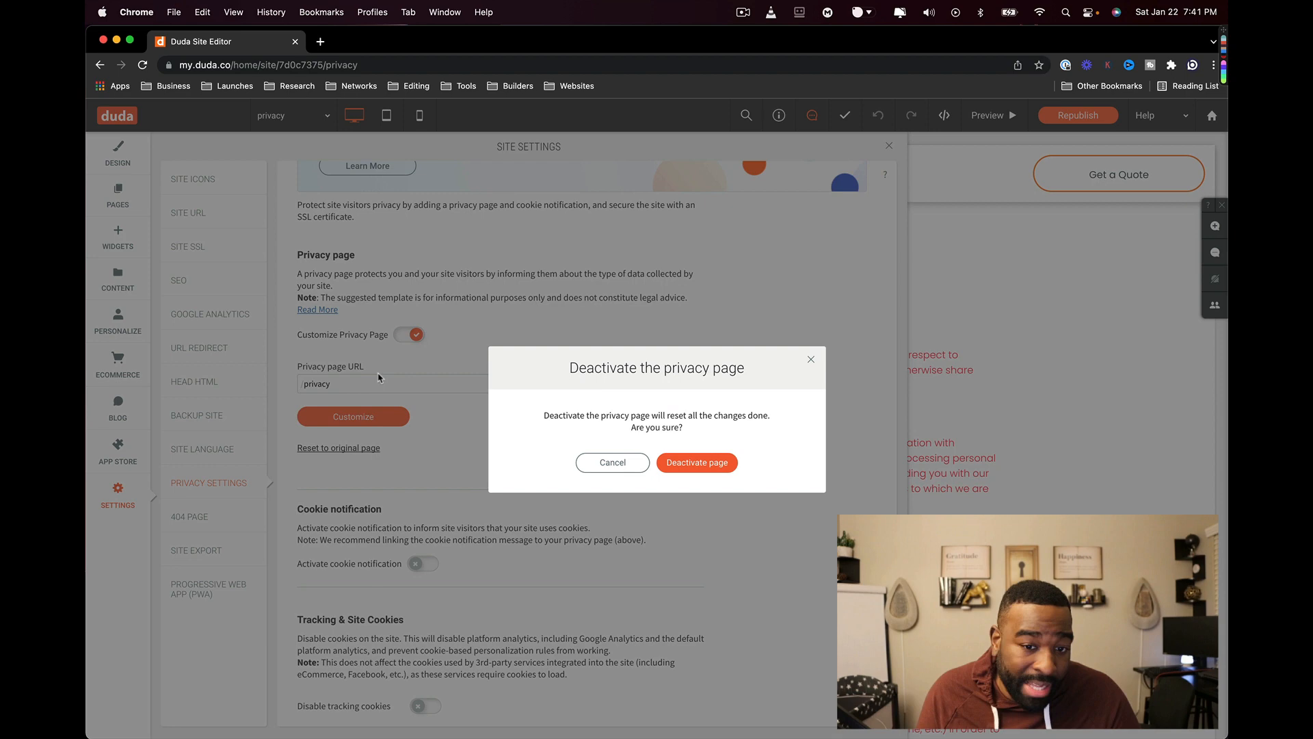
{"action": "left_click", "coordinate": [738, 462]}
{"action": "left_click", "coordinate": [205, 515]}
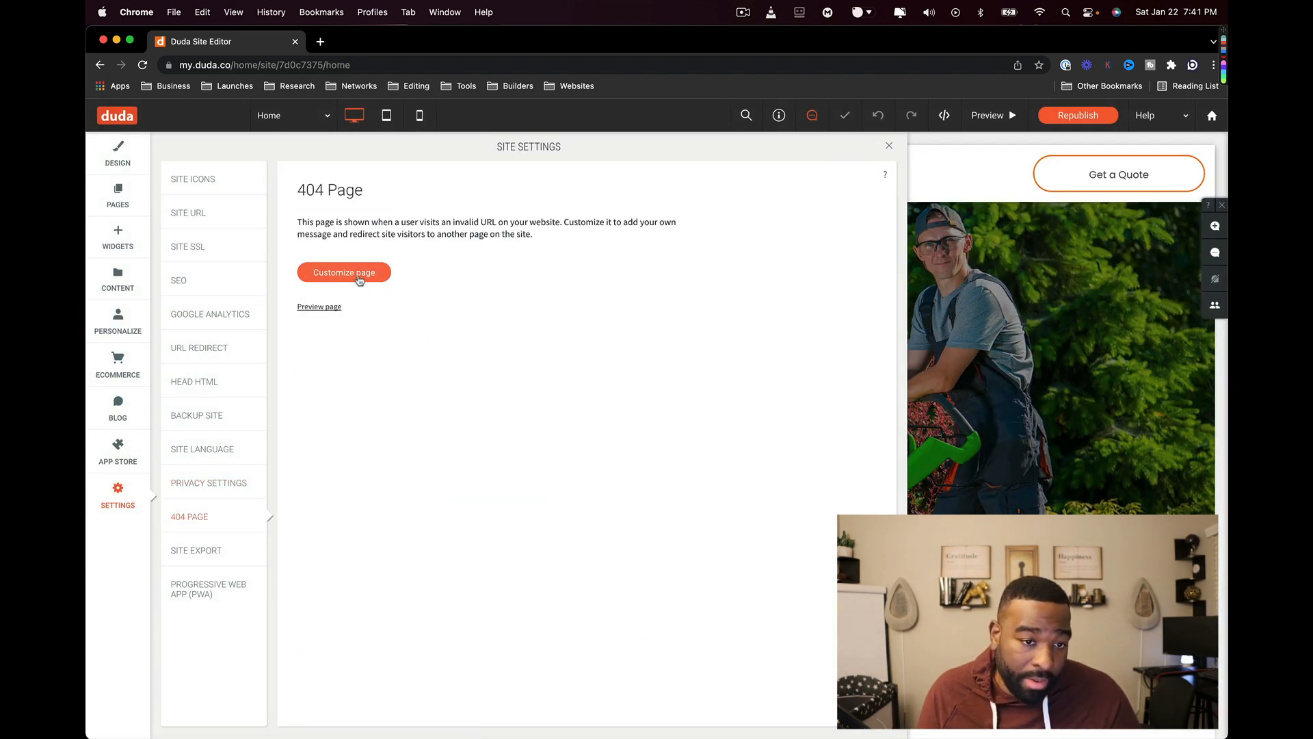
- Try customizing the 404 page, glance at Site Export and Progressive Web App, then open Global Design
{"action": "left_click", "coordinate": [359, 277]}
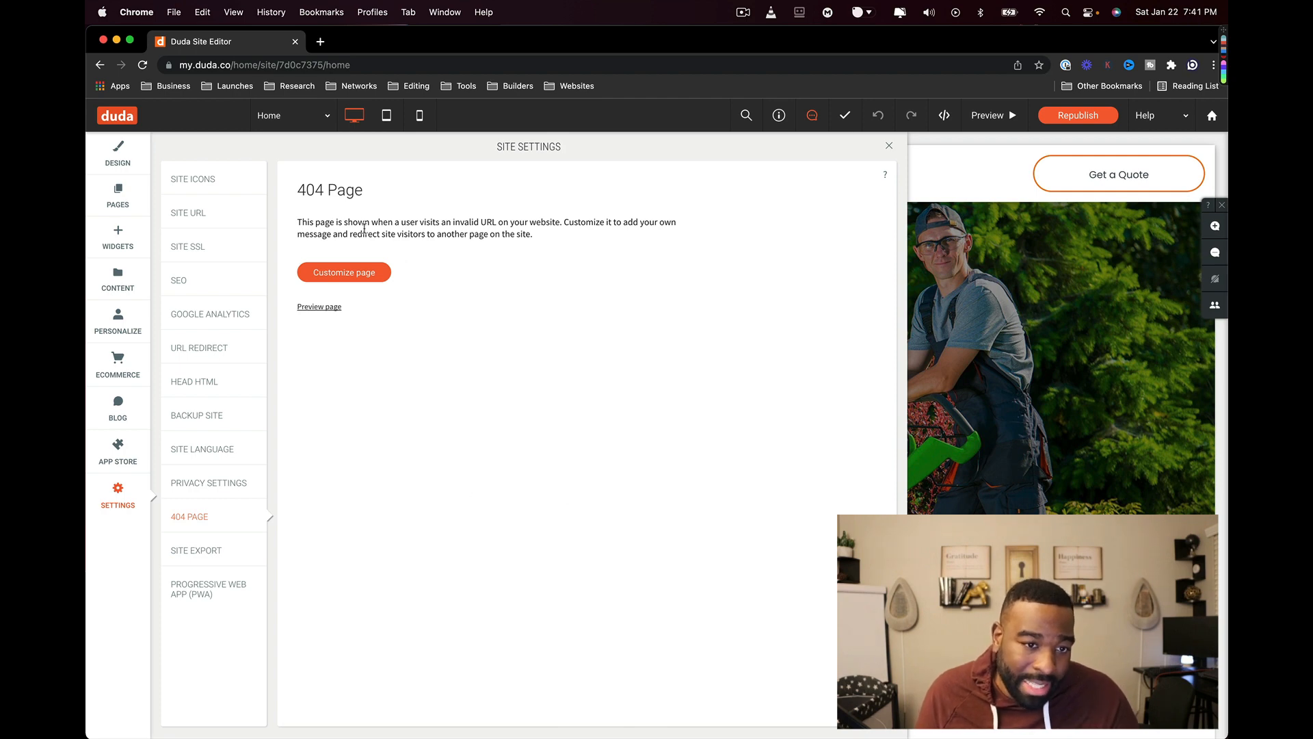
{"action": "left_click", "coordinate": [195, 550]}
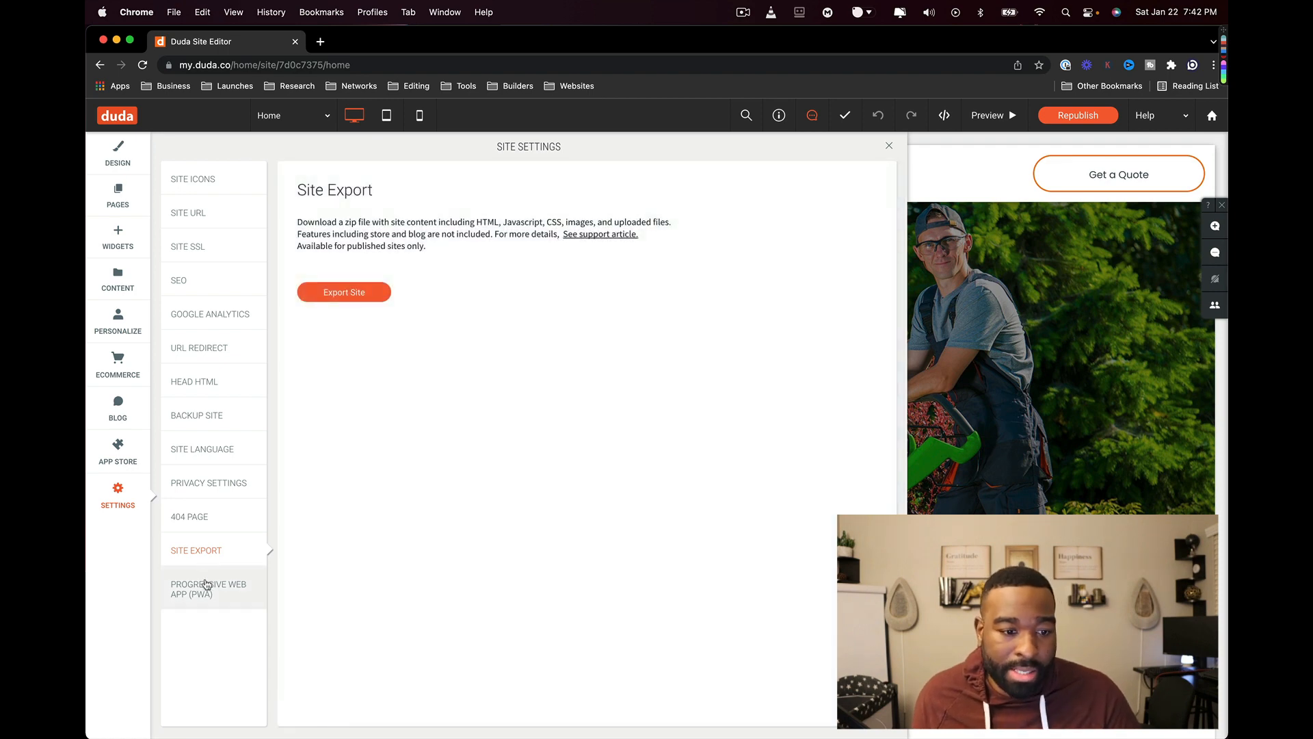
{"action": "left_click_drag", "start_coordinate": [206, 584], "coordinate": [171, 585]}
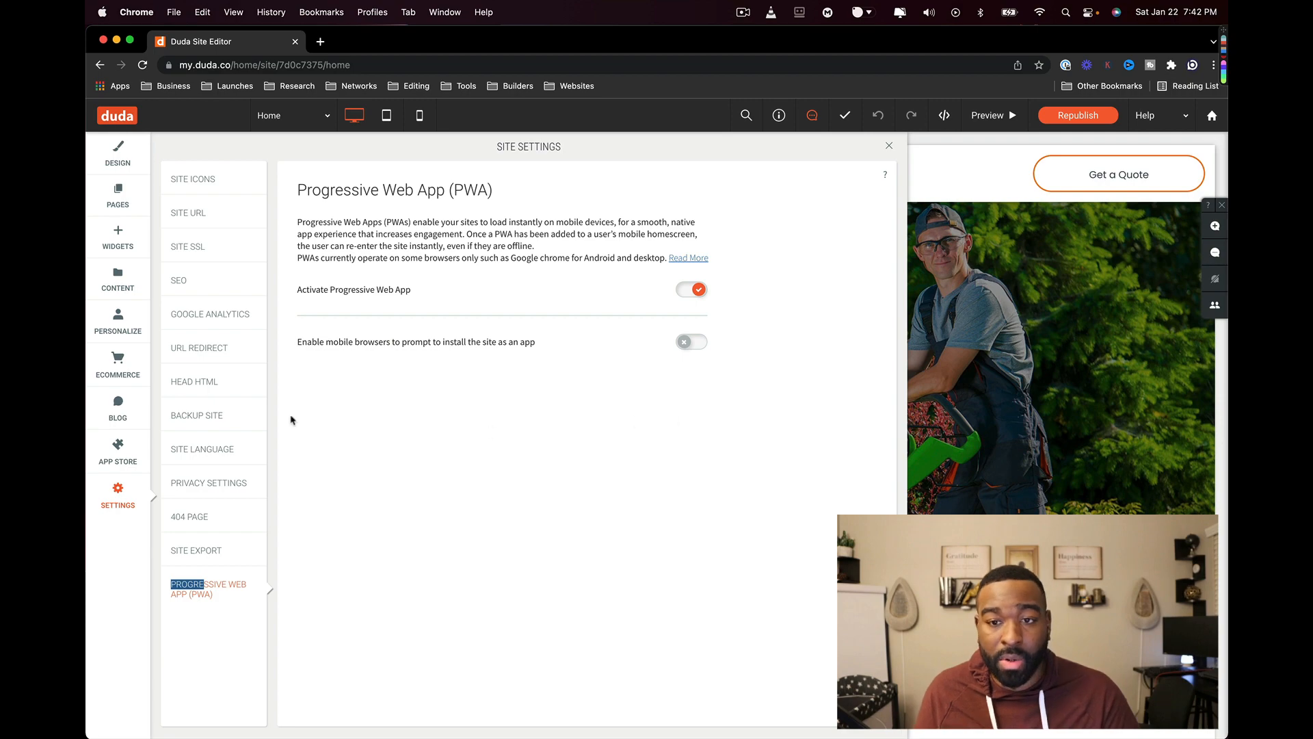
{"action": "left_click", "coordinate": [132, 168]}
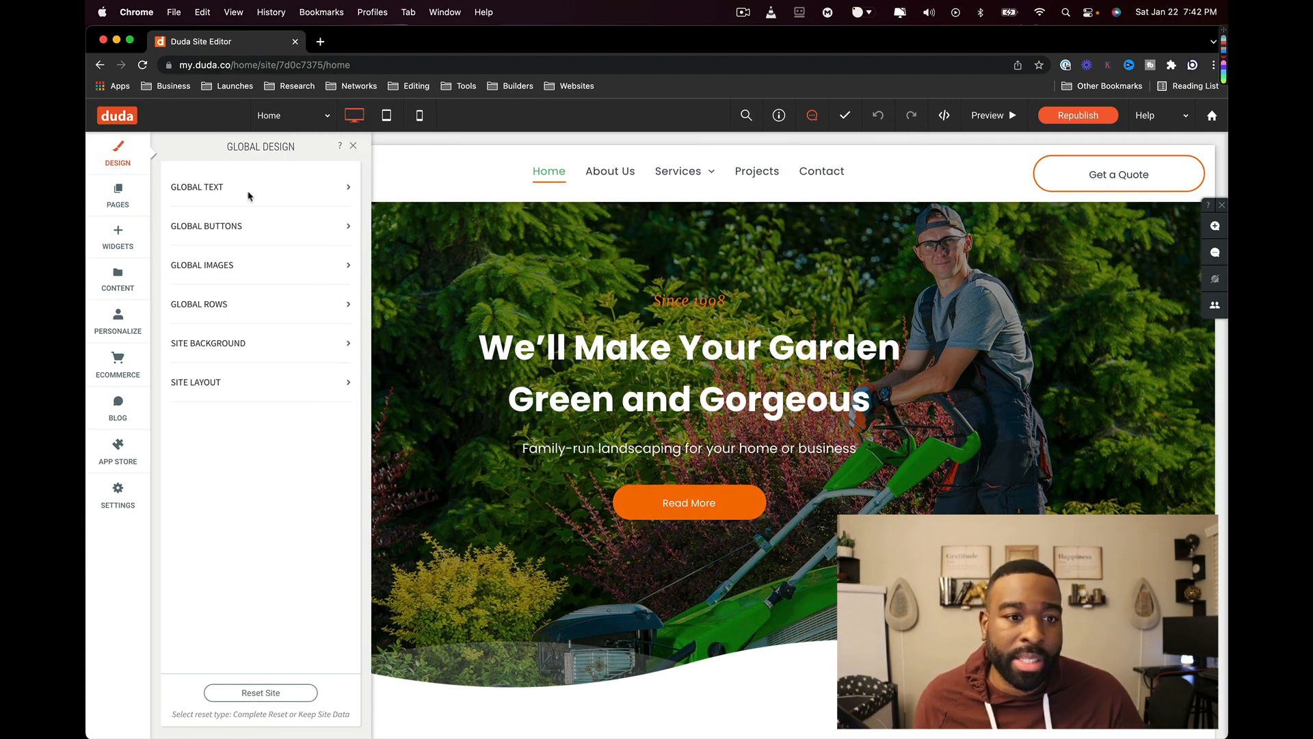
- Republish GardenCare to its multiscreensite.com address and close the Congratulations dialog
{"action": "left_click", "coordinate": [298, 115]}
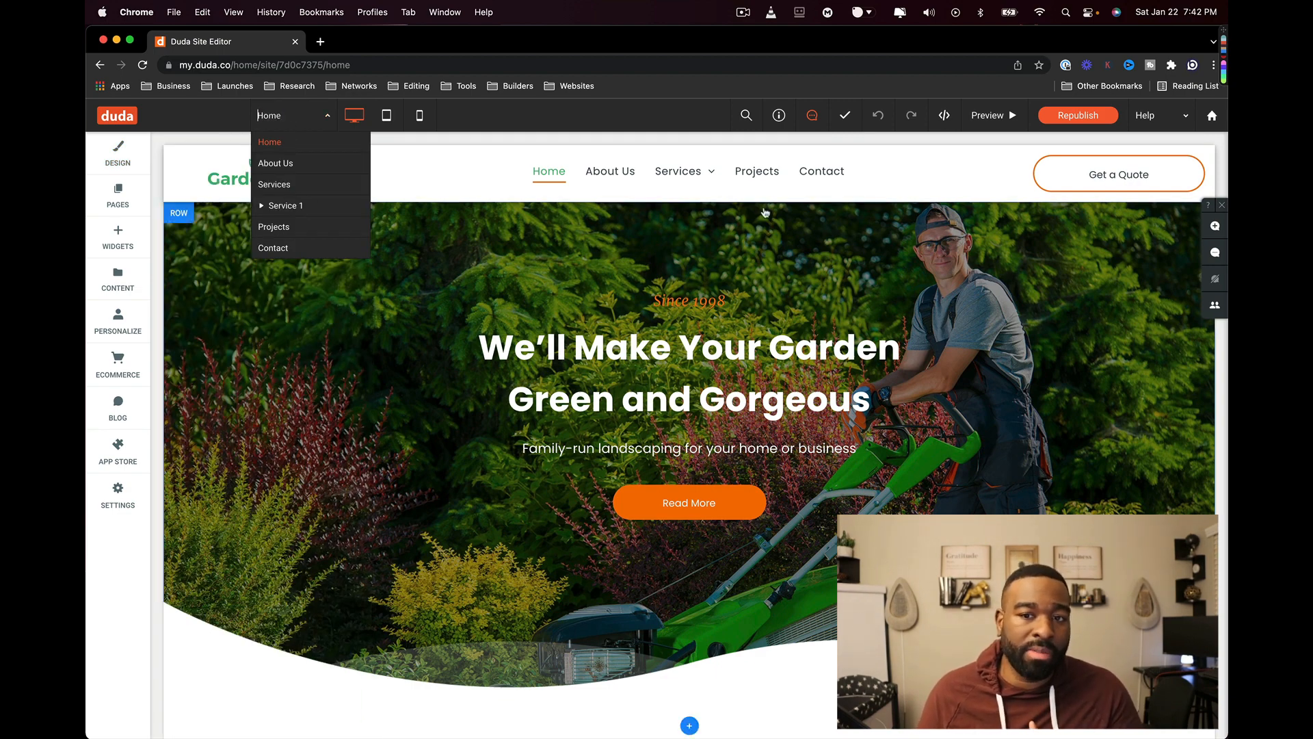
{"action": "left_click", "coordinate": [1078, 116]}
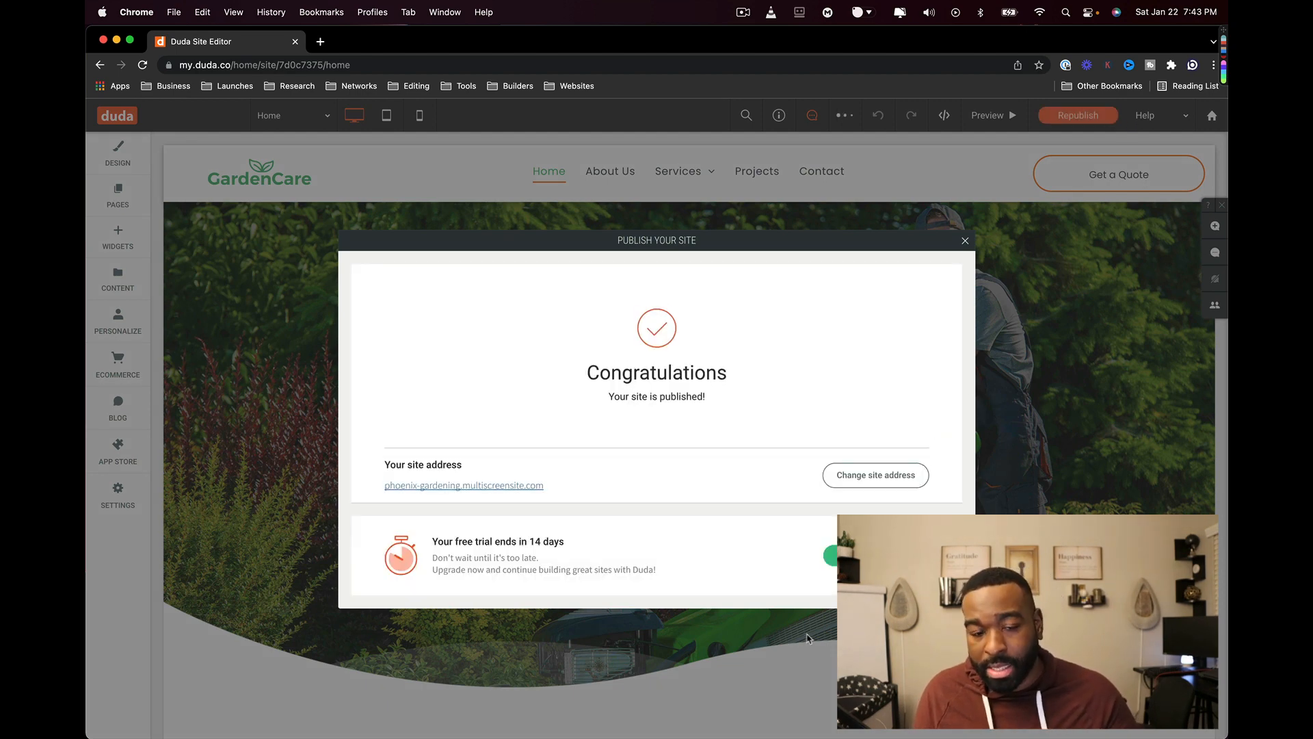
{"action": "left_click", "coordinate": [965, 240]}
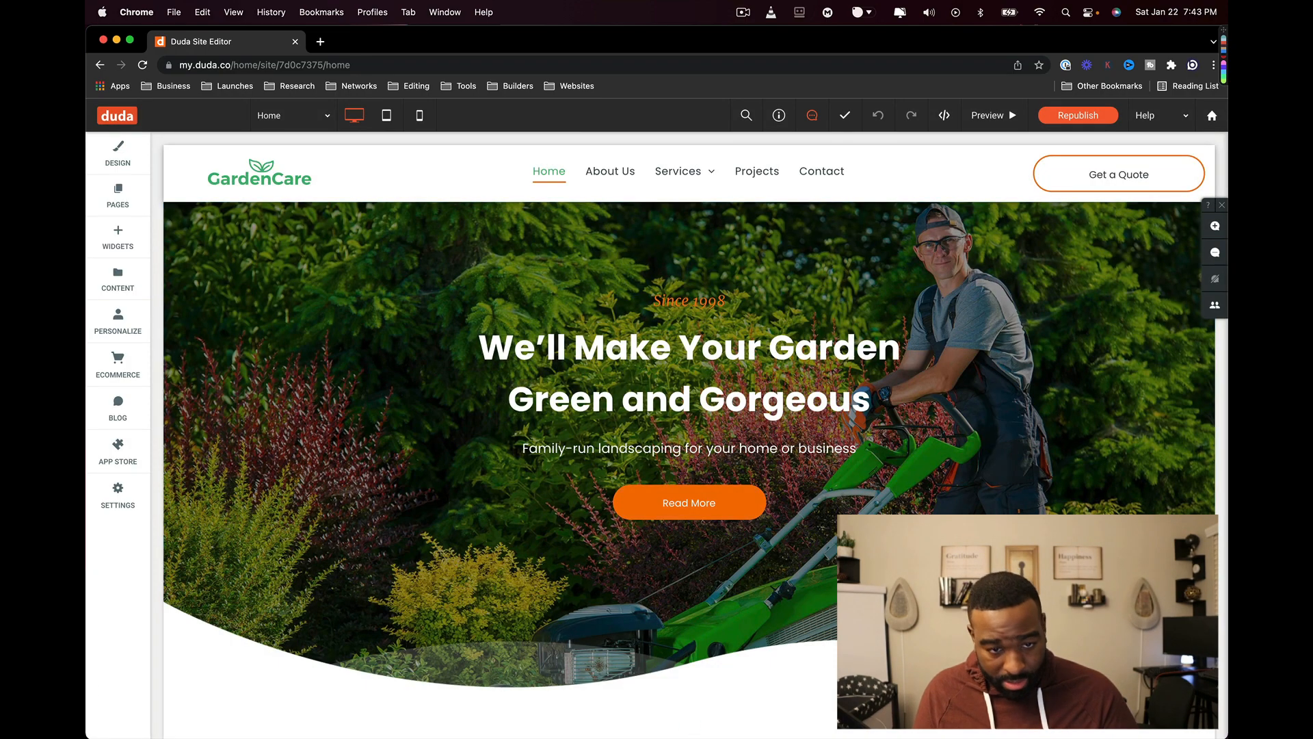
{"action": "scroll", "coordinate": [341, 438], "scroll_direction": "down", "scroll_amount": 3}
{"action": "scroll", "coordinate": [335, 460], "scroll_direction": "down", "scroll_amount": 15}
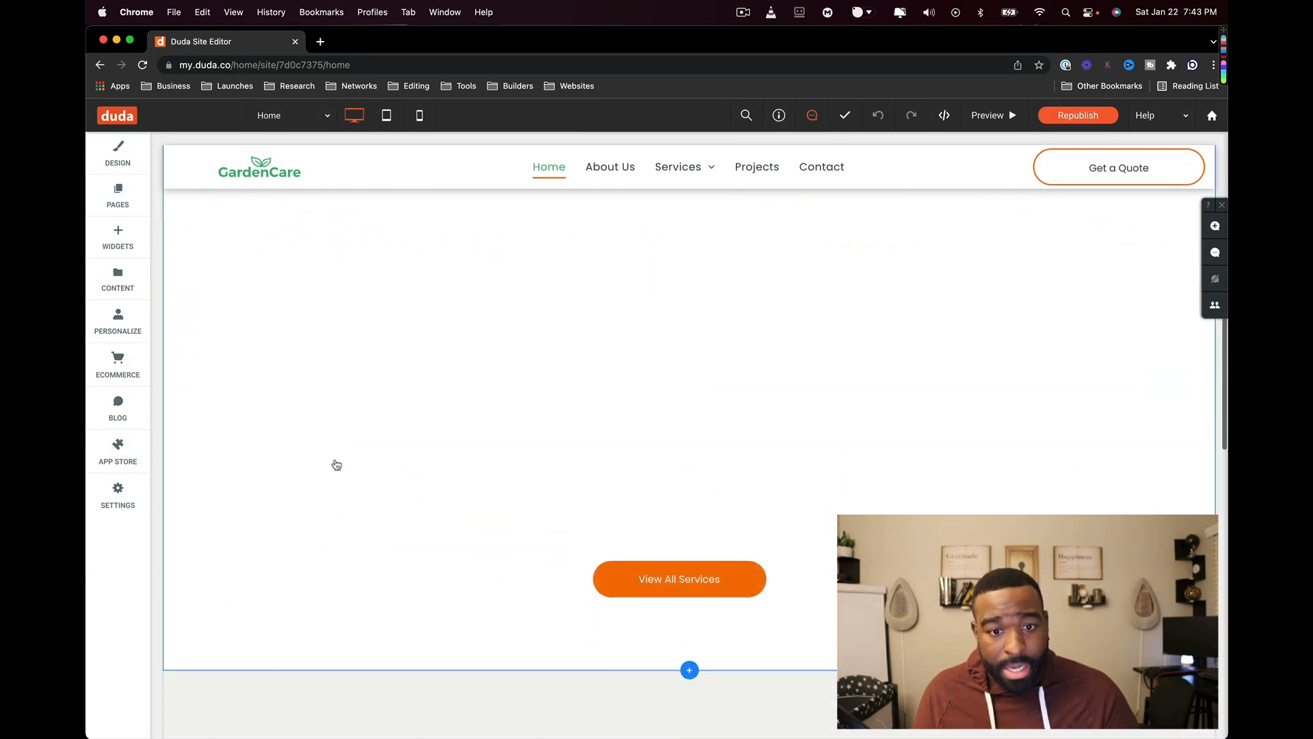
{"action": "scroll", "coordinate": [321, 470], "scroll_direction": "down", "scroll_amount": 15}
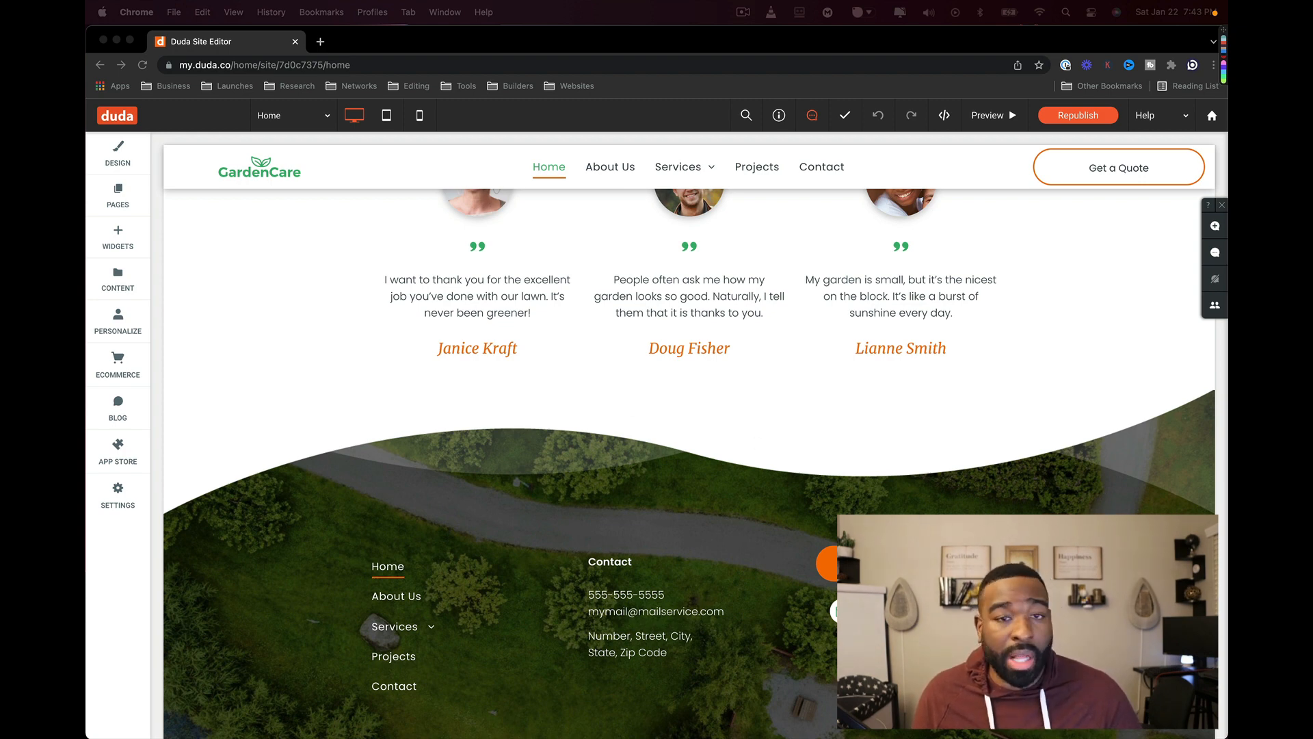
{"action": "scroll", "coordinate": [654, 448], "scroll_direction": "up", "scroll_amount": 20}
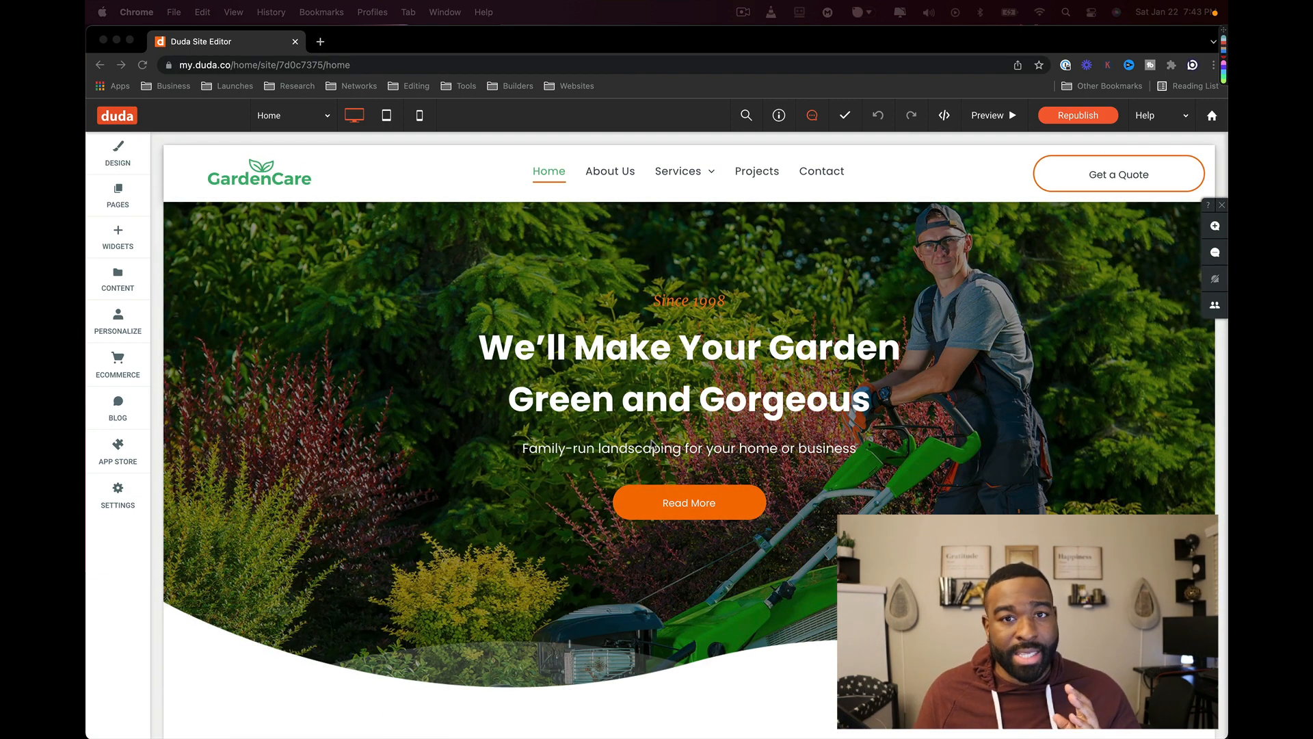
{"action": "left_click", "coordinate": [353, 357]}
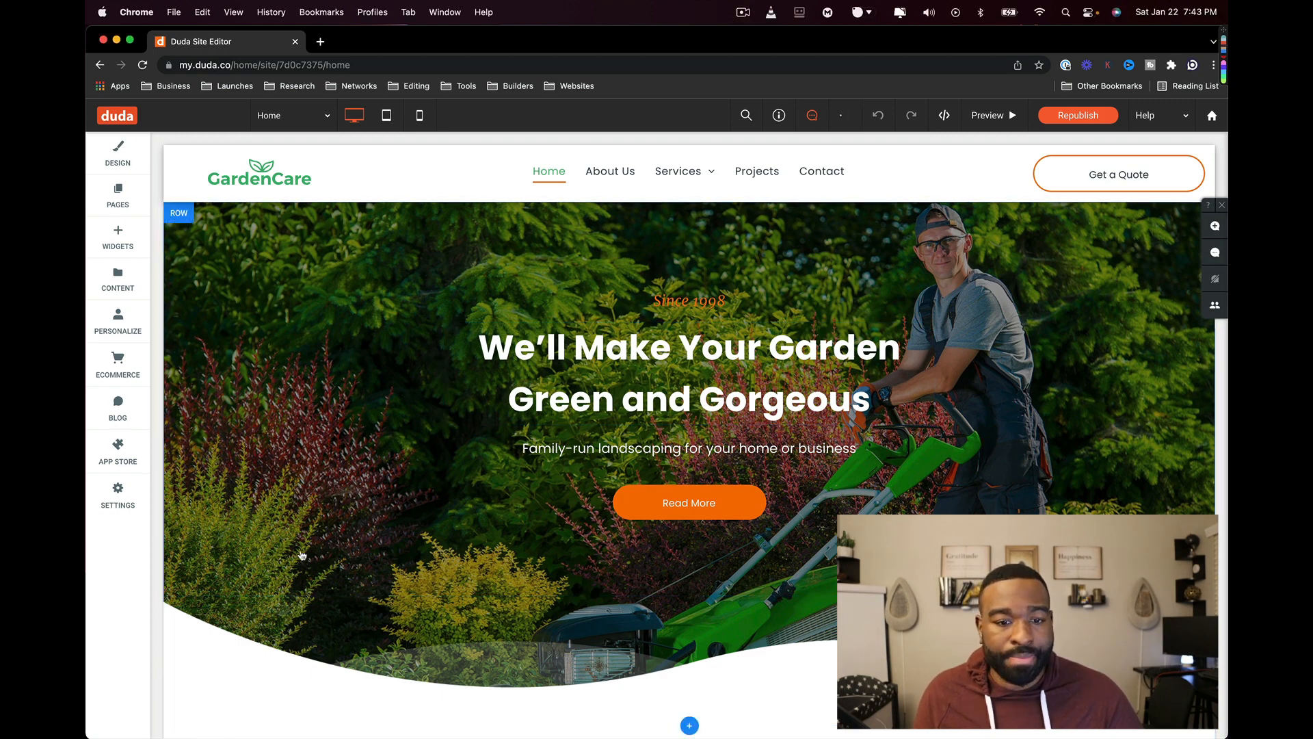
{"action": "scroll", "coordinate": [301, 552], "scroll_direction": "down", "scroll_amount": 10}
{"action": "scroll", "coordinate": [302, 555], "scroll_direction": "down", "scroll_amount": 12}
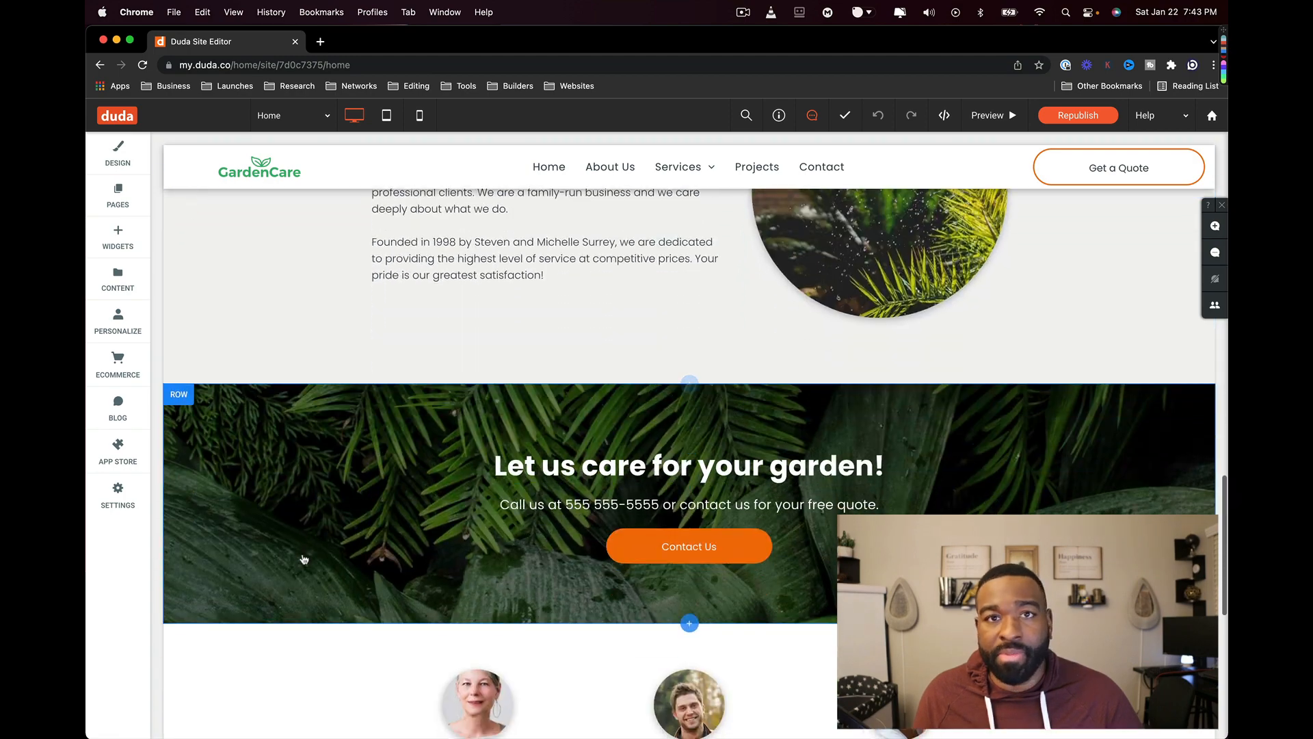